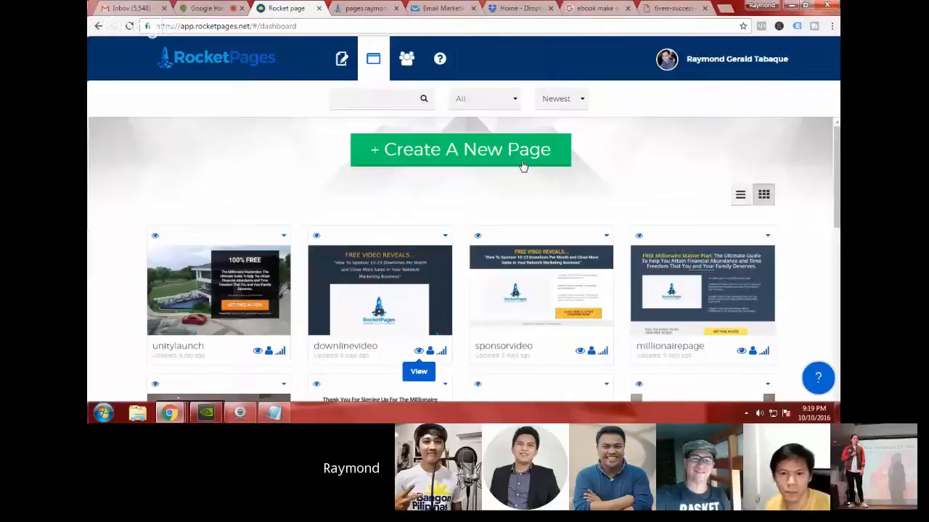
# Step: Create a new page named testbook from the Book Squeeze Page template with the background image
pyautogui.click(522, 166)
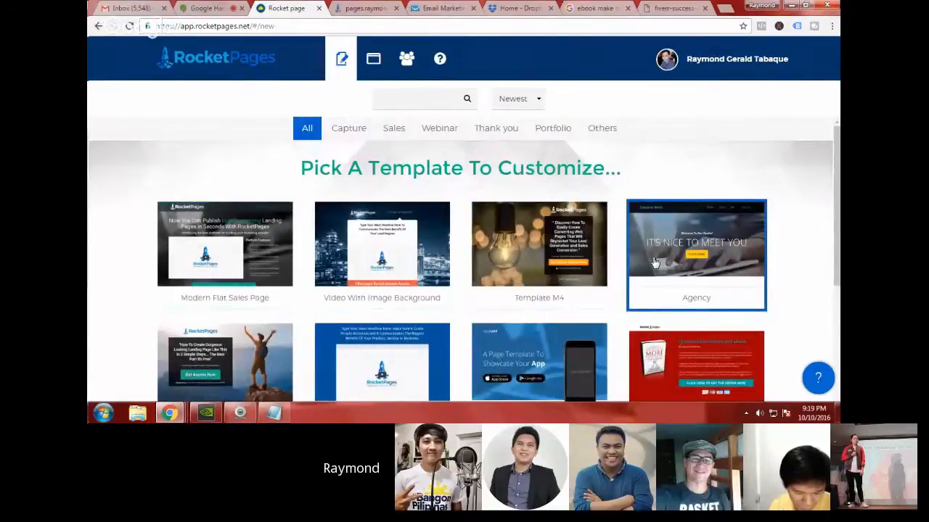
pyautogui.scroll(-1, 654, 263)
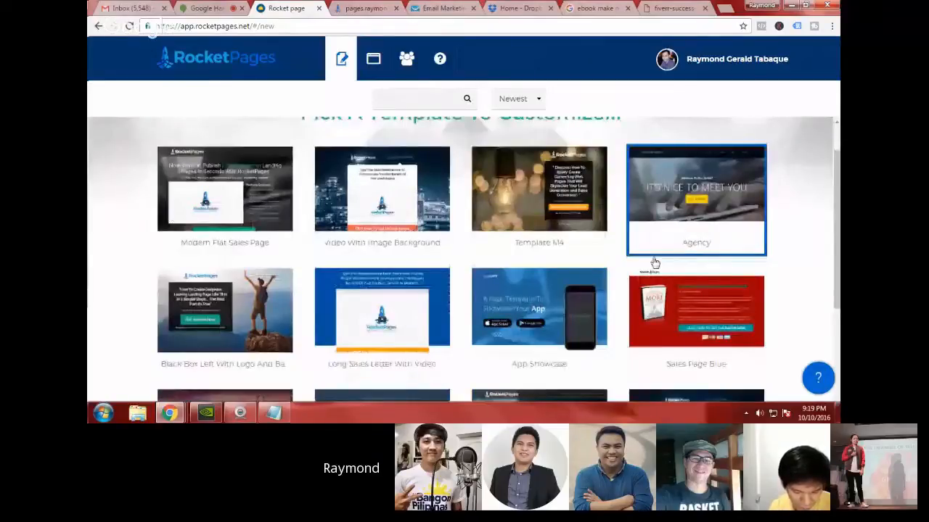
pyautogui.scroll(-3, 653, 263)
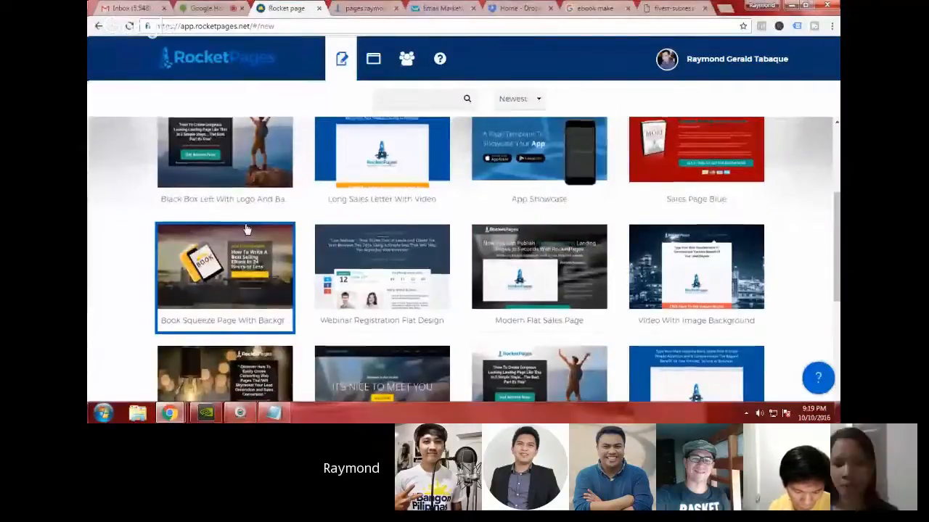
pyautogui.scroll(2, 246, 229)
pyautogui.scroll(-4, 285, 222)
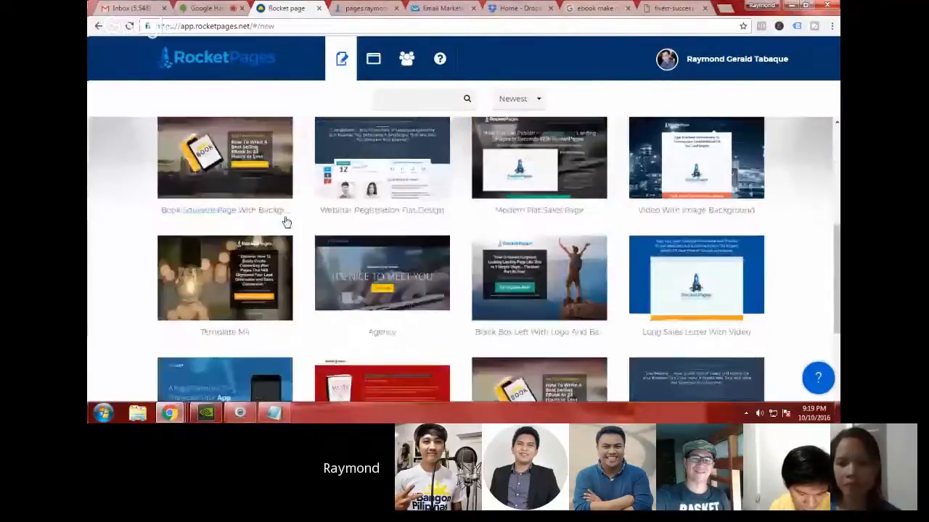
pyautogui.scroll(-3, 287, 225)
pyautogui.scroll(3, 334, 257)
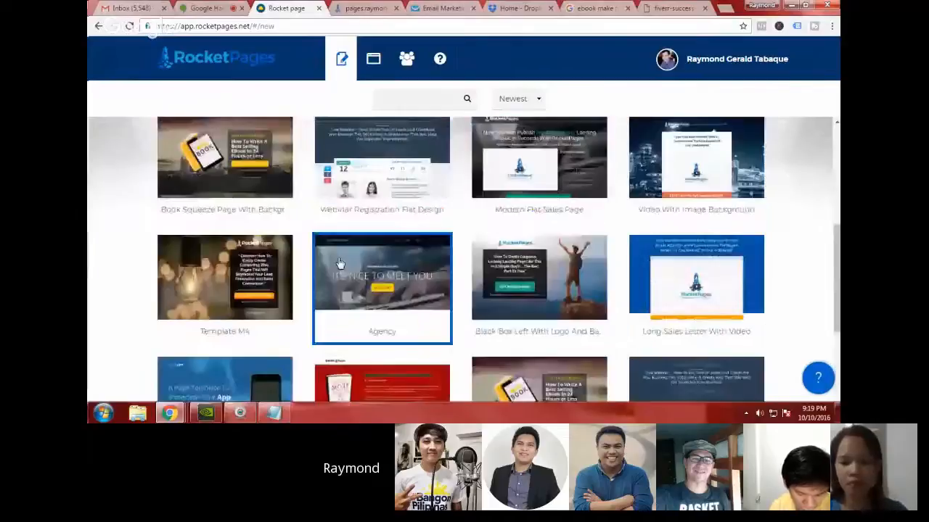
pyautogui.scroll(3, 217, 283)
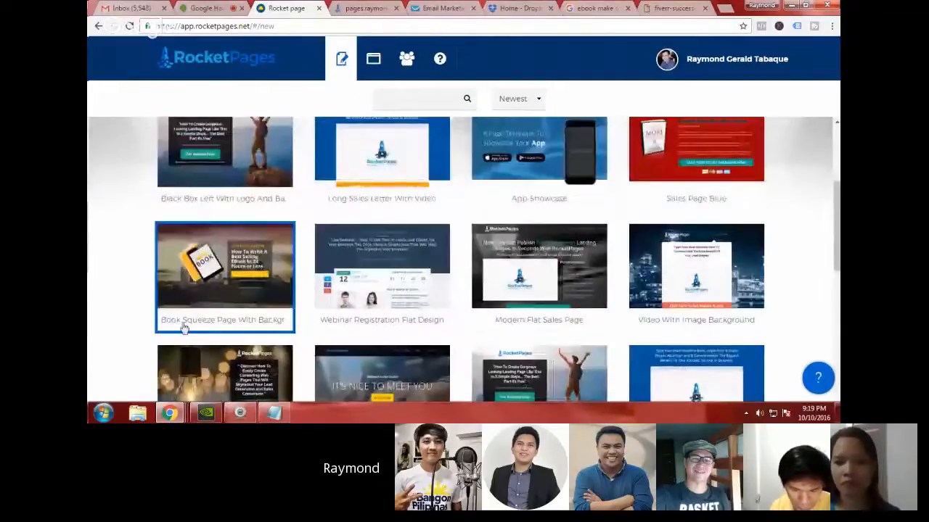
pyautogui.click(244, 287)
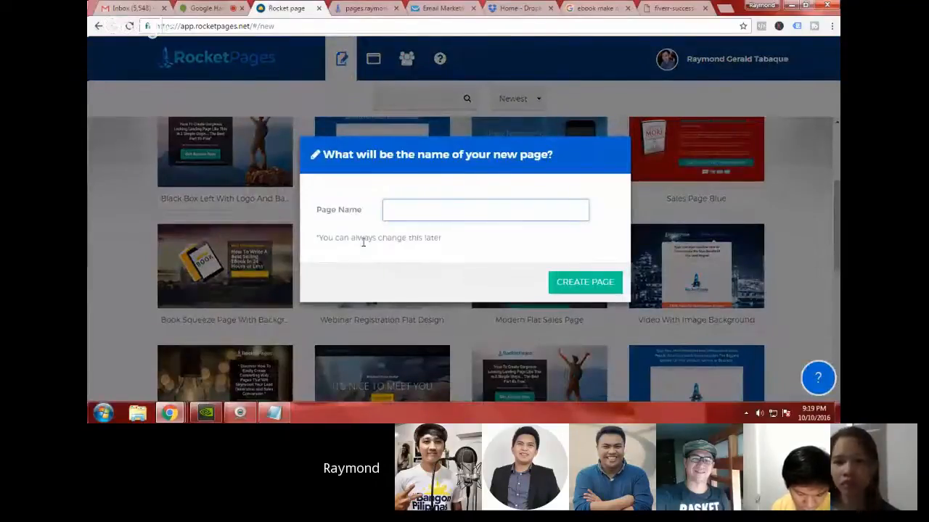
pyautogui.write('testbook')
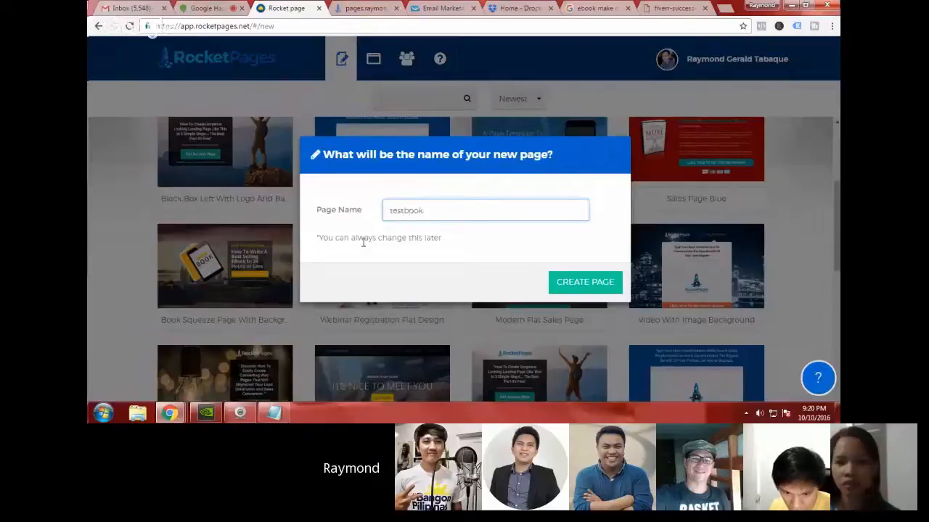
pyautogui.click(580, 284)
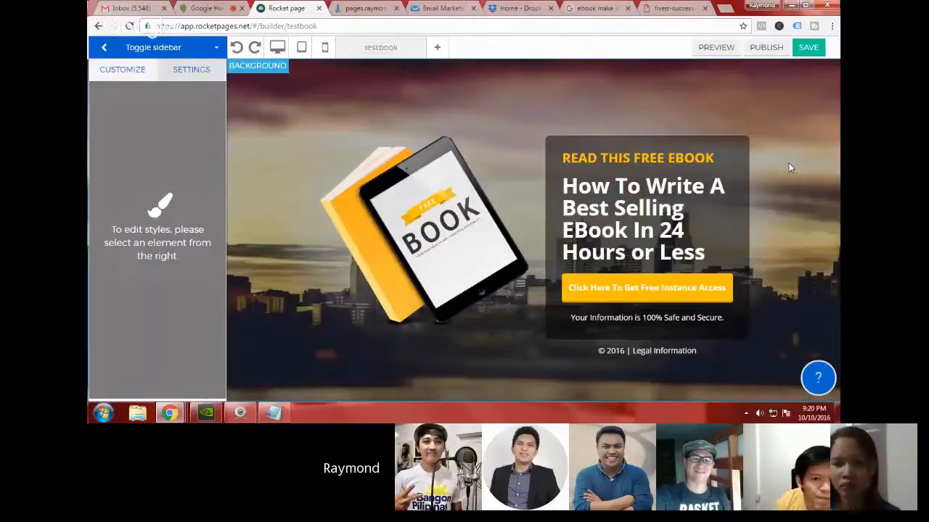
# Step: Replace the yellow text line above the headline with "FREE EBOOK REVEALS..."
pyautogui.click(700, 157)
pyautogui.hotkey('ctrl', 'a')
pyautogui.write('FR')
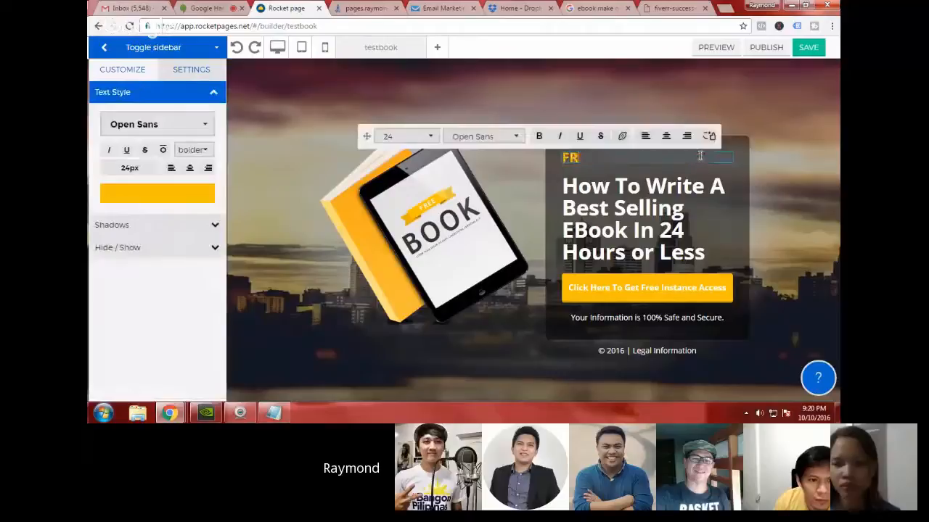
pyautogui.write('EE EBOOK REVE')
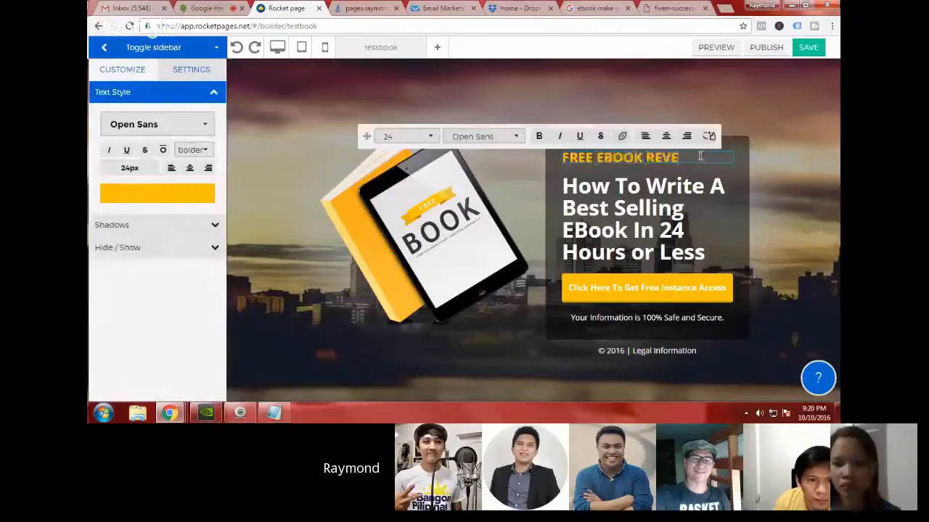
pyautogui.write('ALS...')
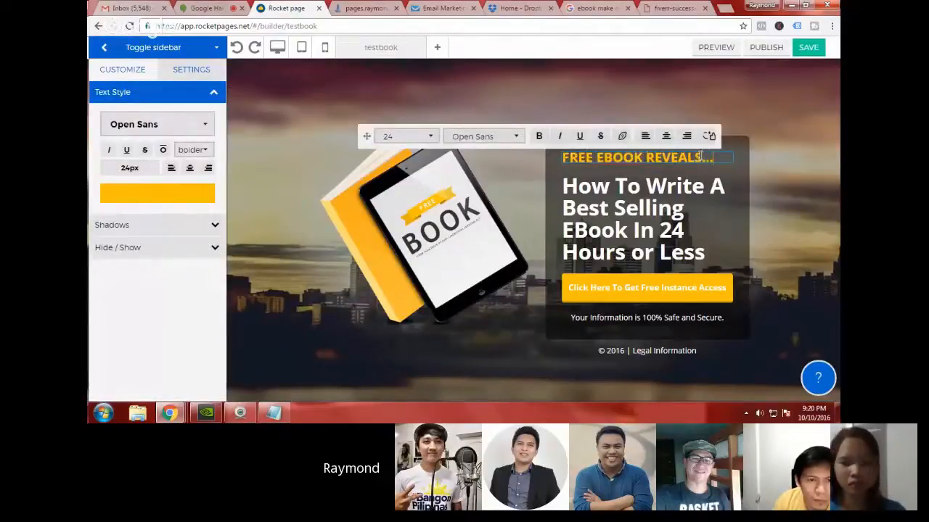
# Step: Examine the Fiverr Success ebook cover image in the other browser tabs for headline wording
pyautogui.click(665, 218)
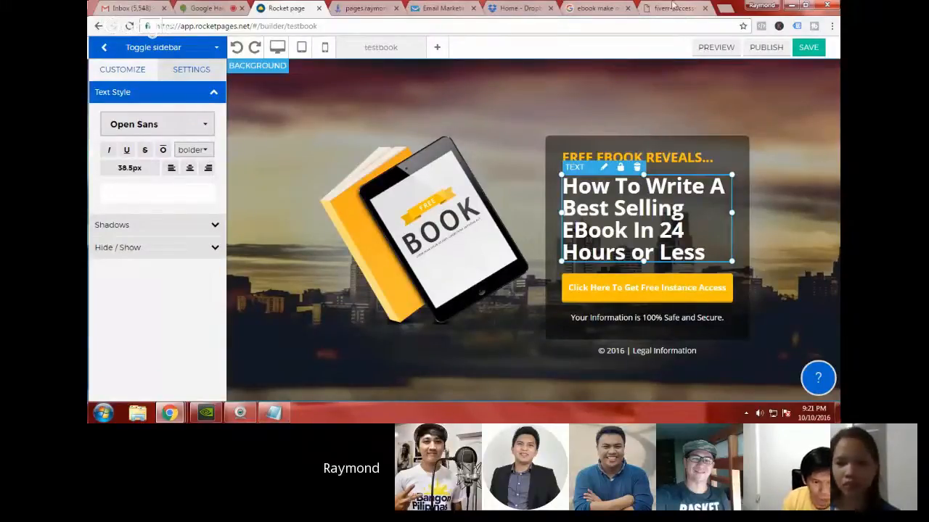
pyautogui.click(673, 9)
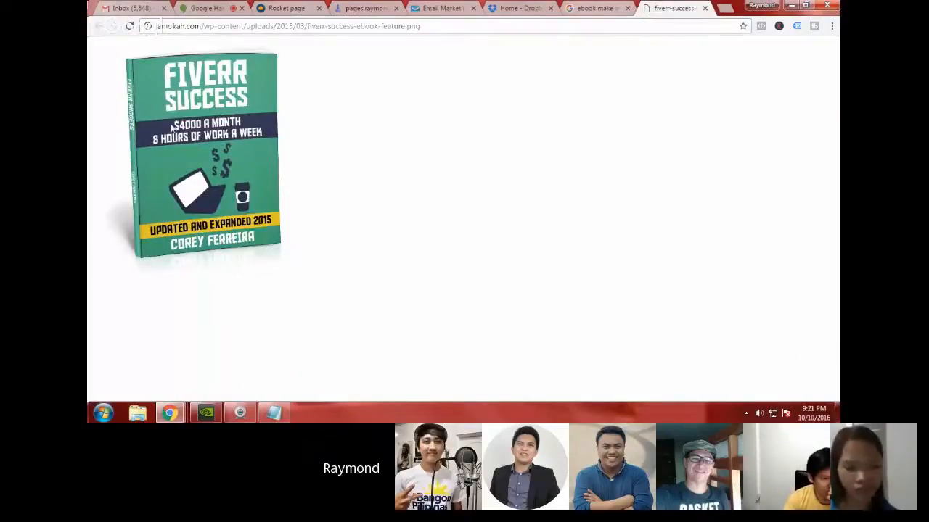
pyautogui.click(584, 8)
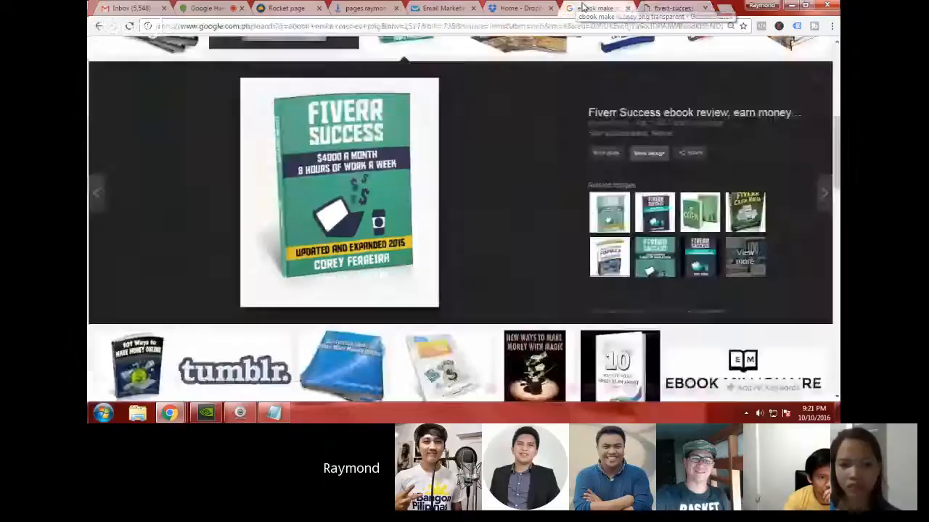
pyautogui.click(671, 8)
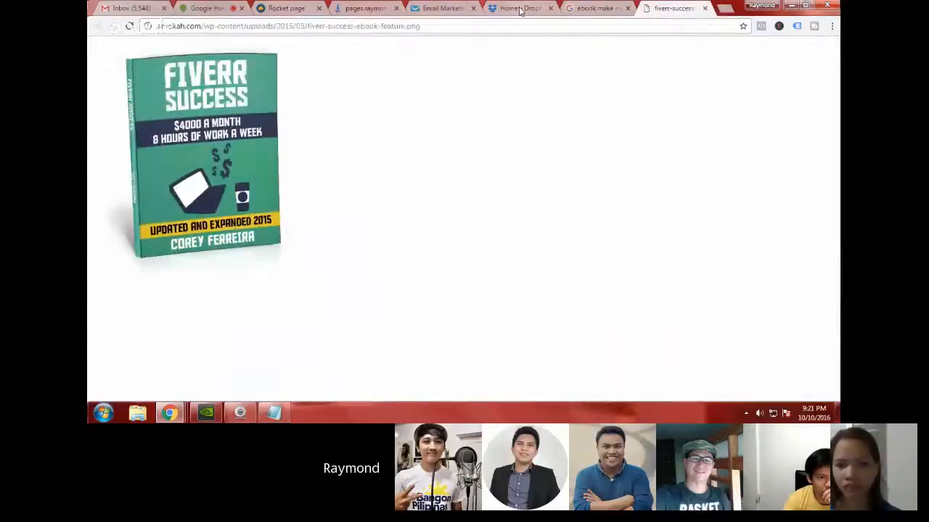
# Step: Back in the page builder, replace the white headline with "How To Earn up to $4000"
pyautogui.click(287, 8)
pyautogui.doubleClick(687, 215)
pyautogui.hotkey('ctrl', 'a')
pyautogui.write('Ho')
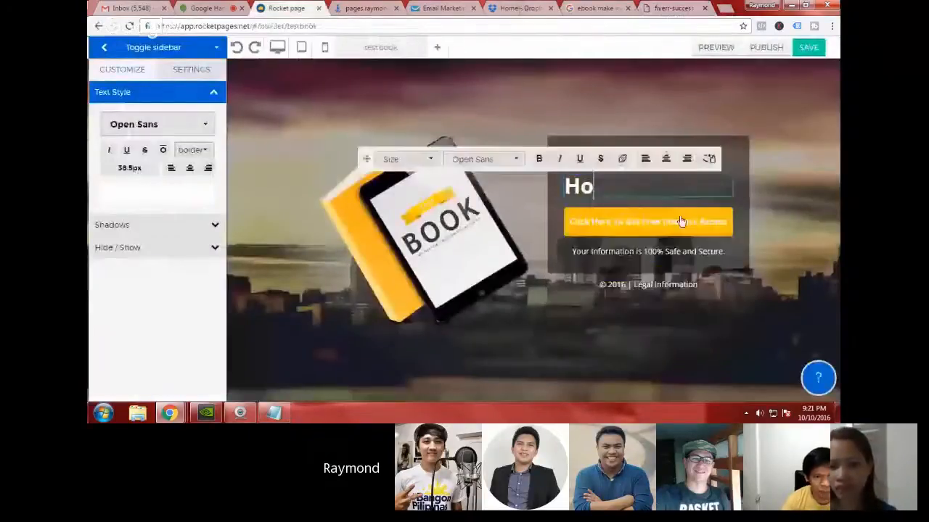
pyautogui.write('w To E')
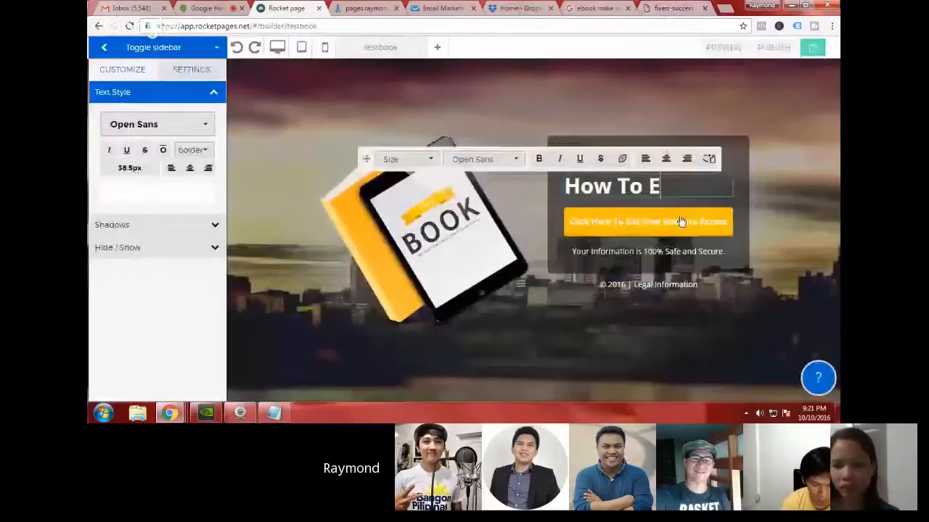
pyautogui.write('arn up to ')
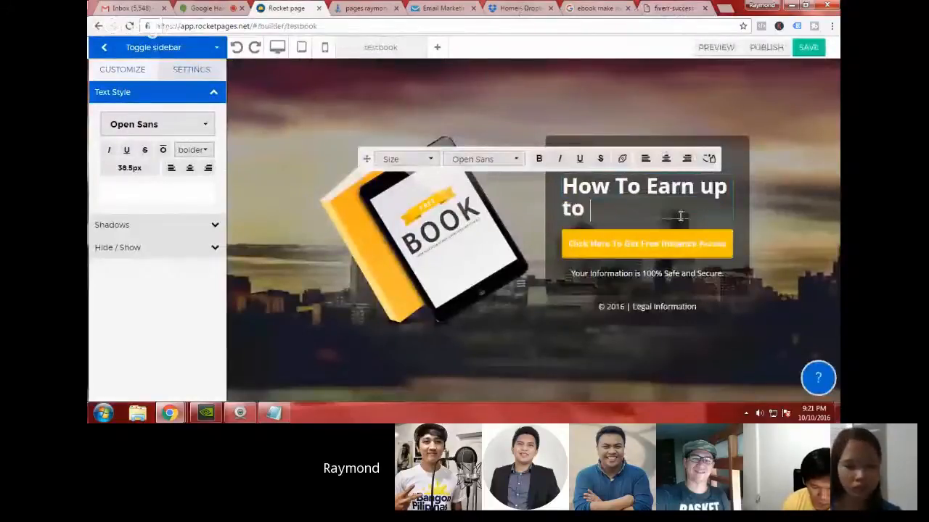
pyautogui.write('$4')
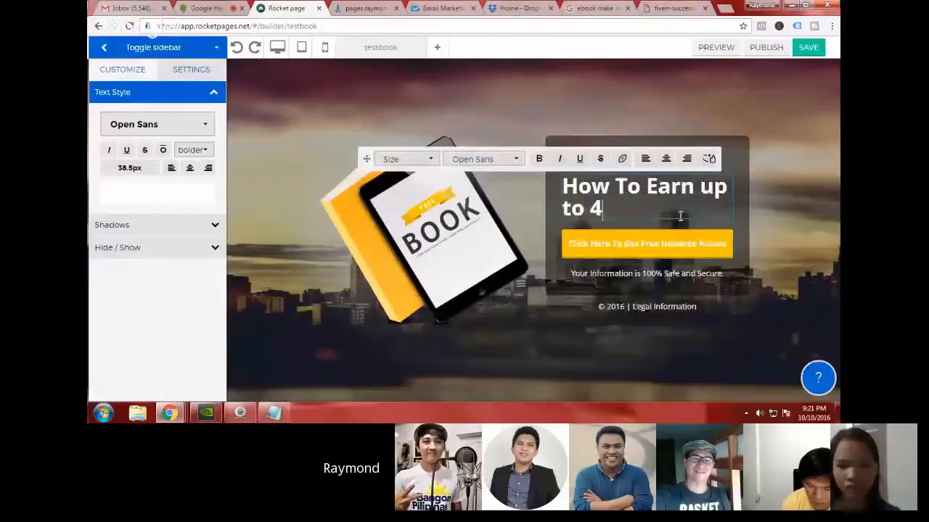
pyautogui.write('000')
pyautogui.press('Left')
pyautogui.press('Left')
pyautogui.press('Left')
pyautogui.press('Left')
pyautogui.write('$')
pyautogui.press('Left')
pyautogui.press('Left')
pyautogui.press('Left')
pyautogui.press('Left')
pyautogui.press('Left')
pyautogui.press('Left')
pyautogui.press('Left')
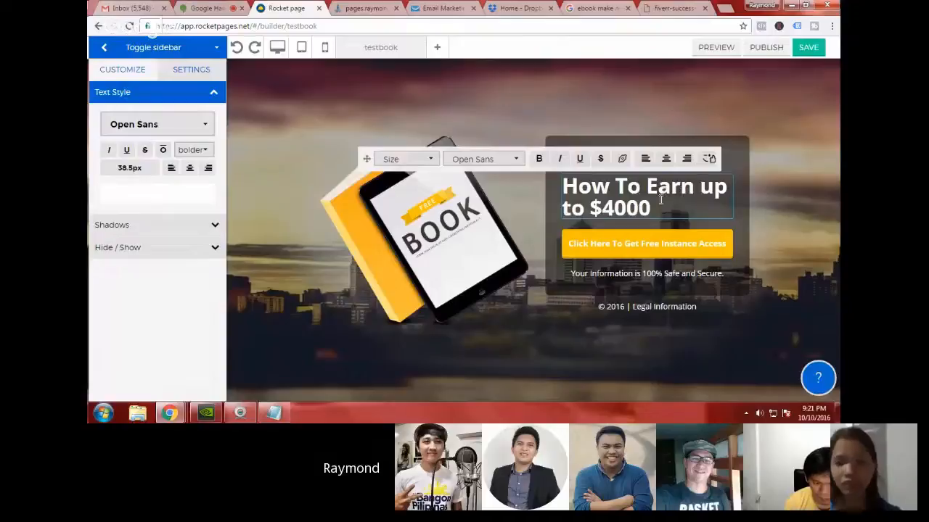
# Step: Extend the headline with "A Month Using Fiverr." after the dollar amount and finish editing it
pyautogui.click(660, 200)
pyautogui.write('A')
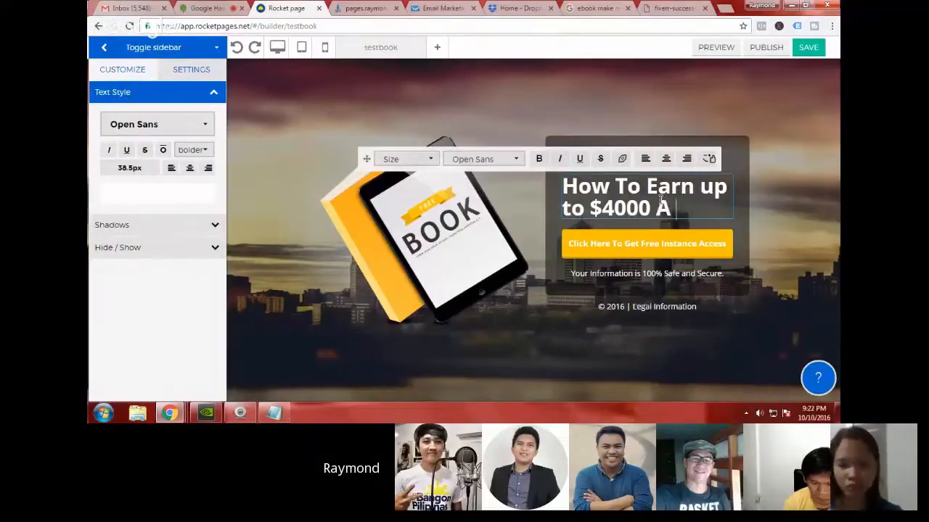
pyautogui.write(' Month Using Fv')
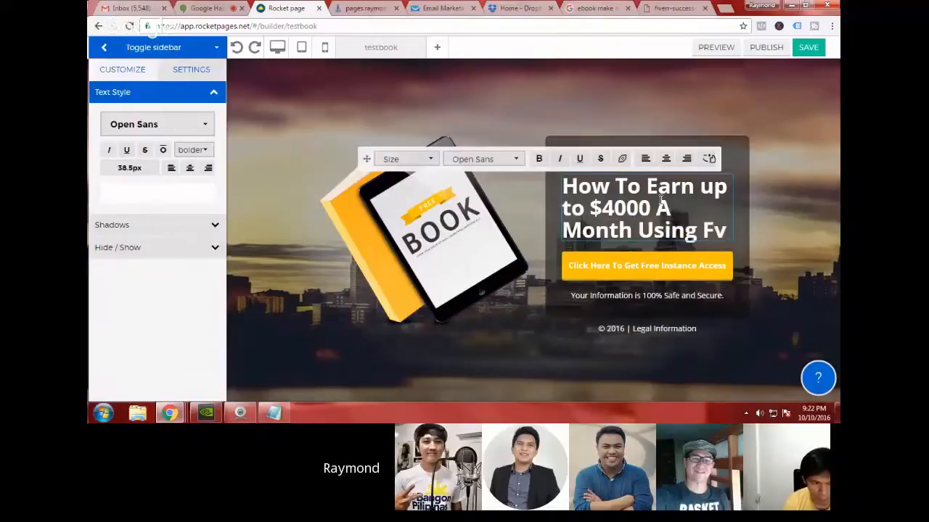
pyautogui.press('BackSpace')
pyautogui.write('iverr,')
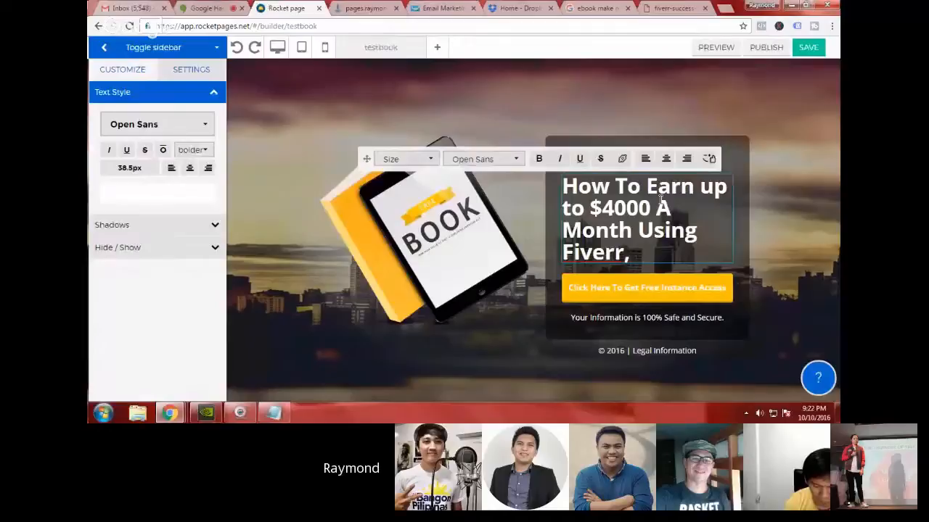
pyautogui.press('BackSpace')
pyautogui.write('.')
pyautogui.click(770, 220)
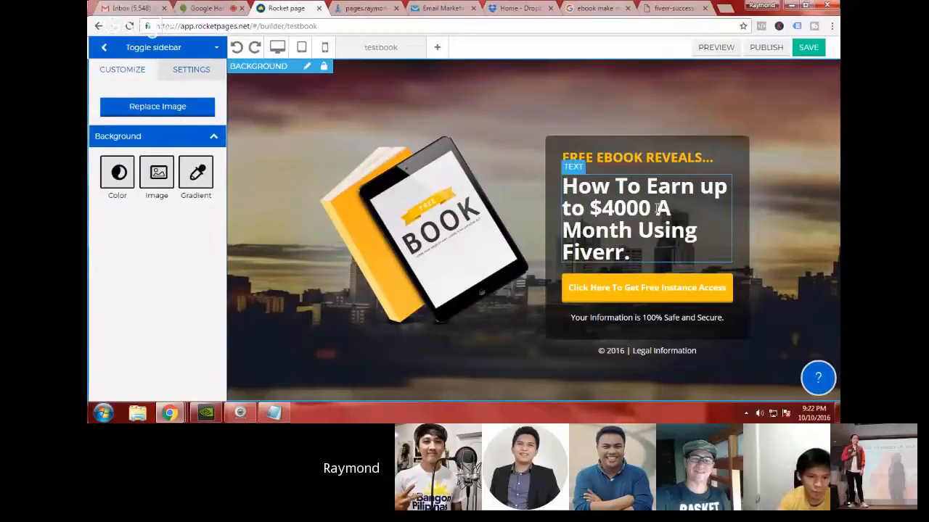
pyautogui.click(662, 158)
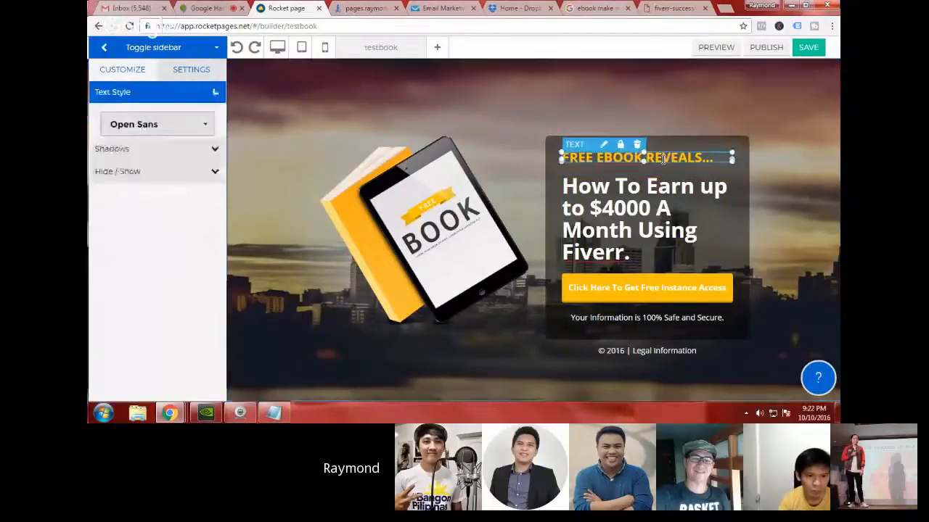
pyautogui.click(604, 148)
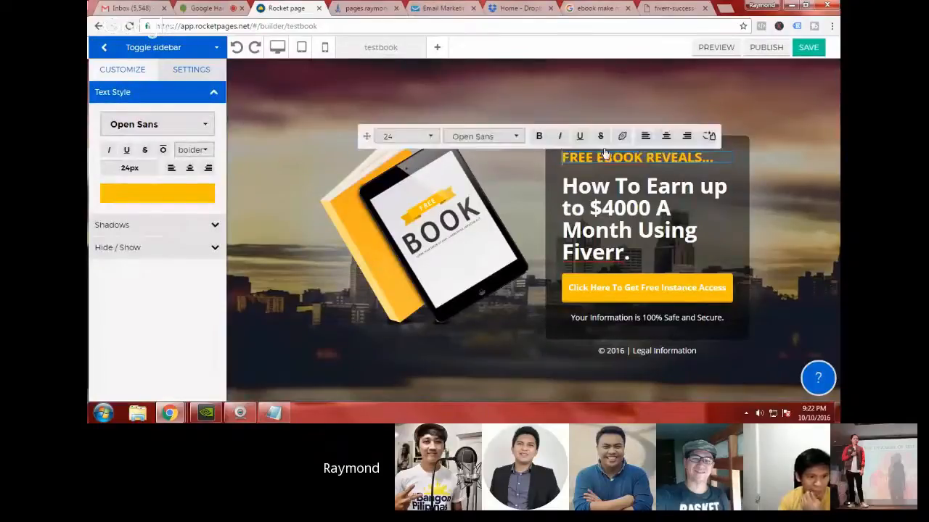
pyautogui.click(769, 165)
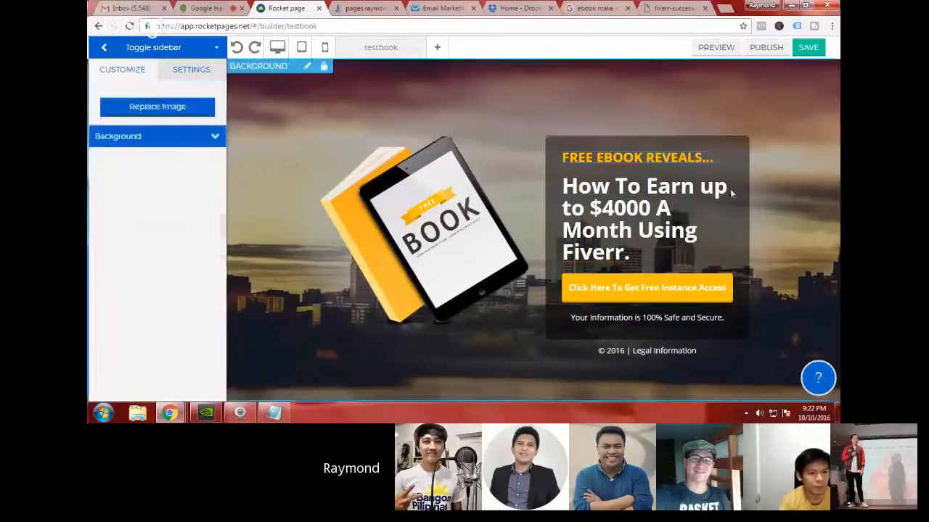
pyautogui.click(689, 198)
pyautogui.click(607, 174)
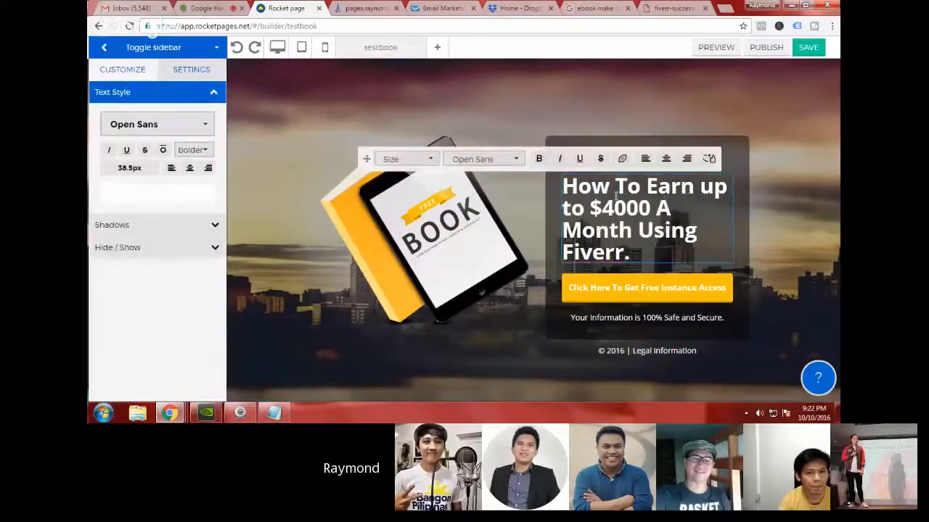
pyautogui.click(761, 193)
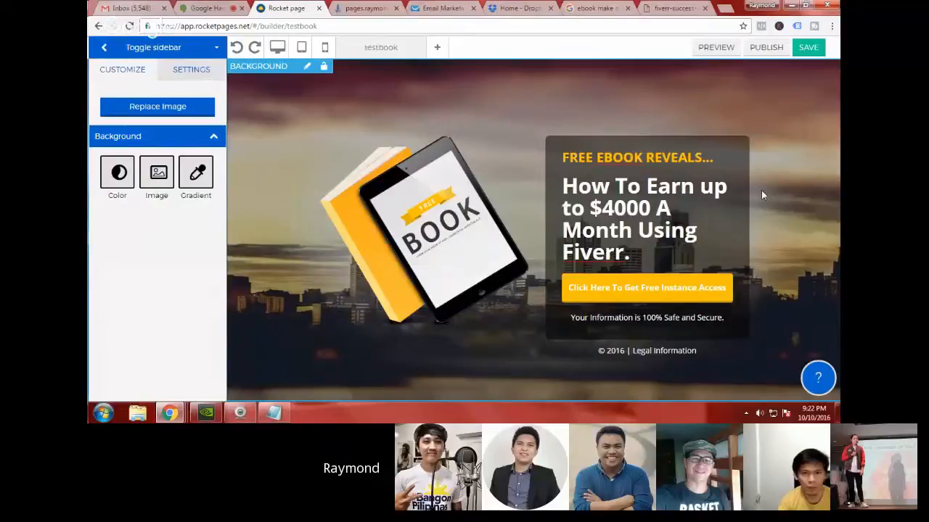
pyautogui.click(682, 289)
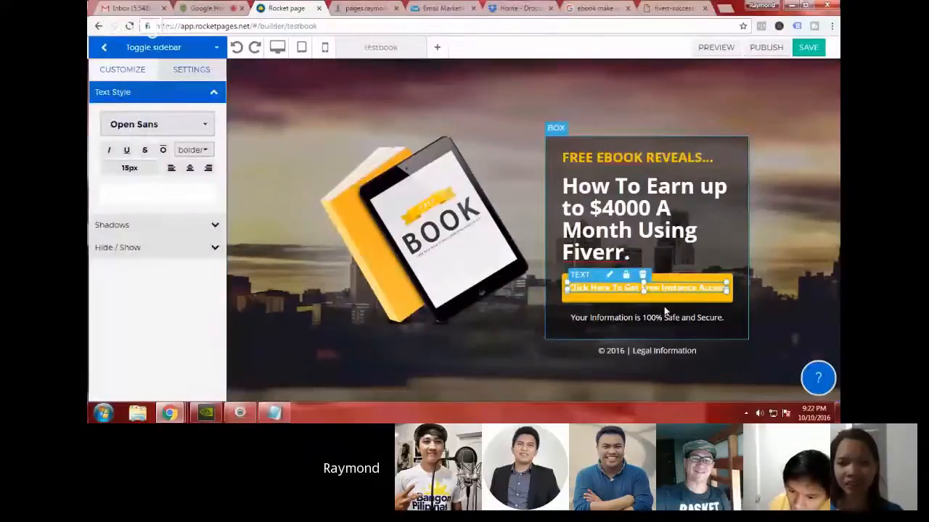
pyautogui.doubleClick(675, 291)
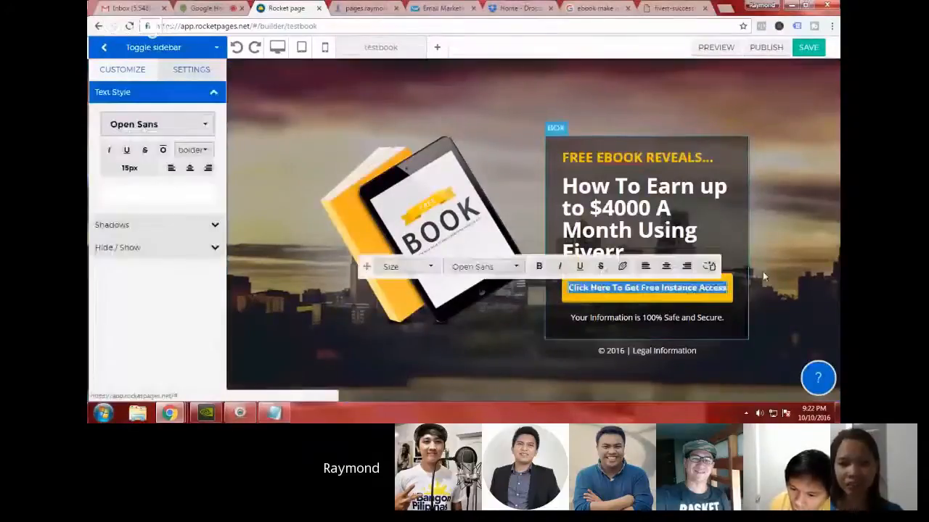
pyautogui.click(763, 274)
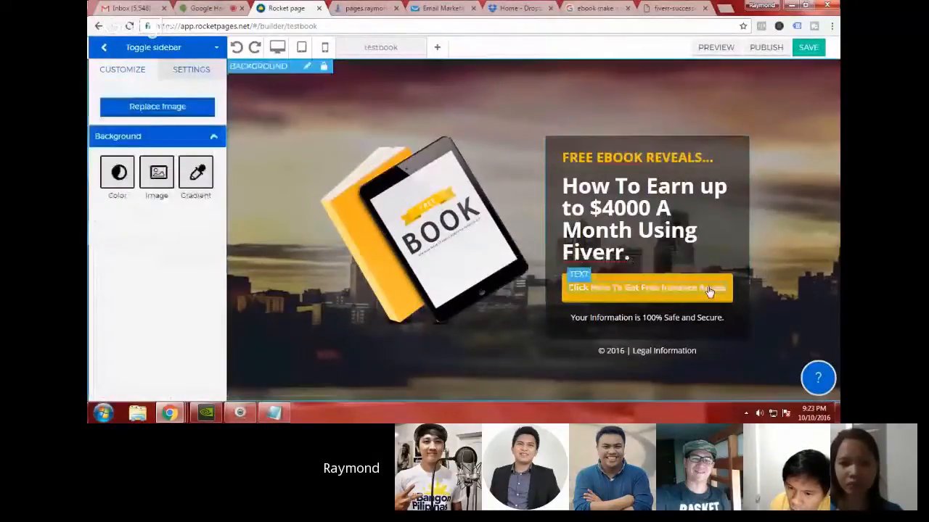
# Step: Replace the yellow button's text with "CLICK HERE TO GET THE FREE EBOOK" and finish editing it
pyautogui.click(609, 283)
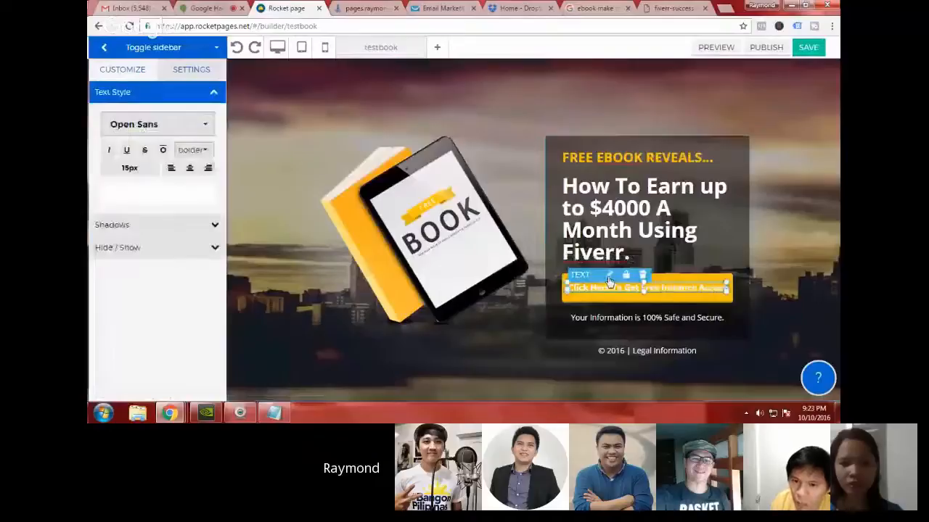
pyautogui.doubleClick(609, 283)
pyautogui.tripleClick(610, 291)
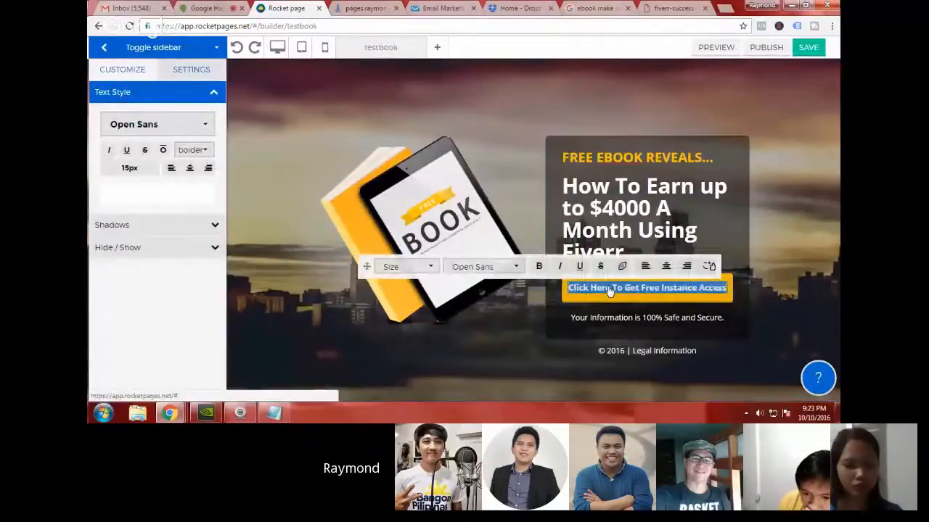
pyautogui.press('BackSpace')
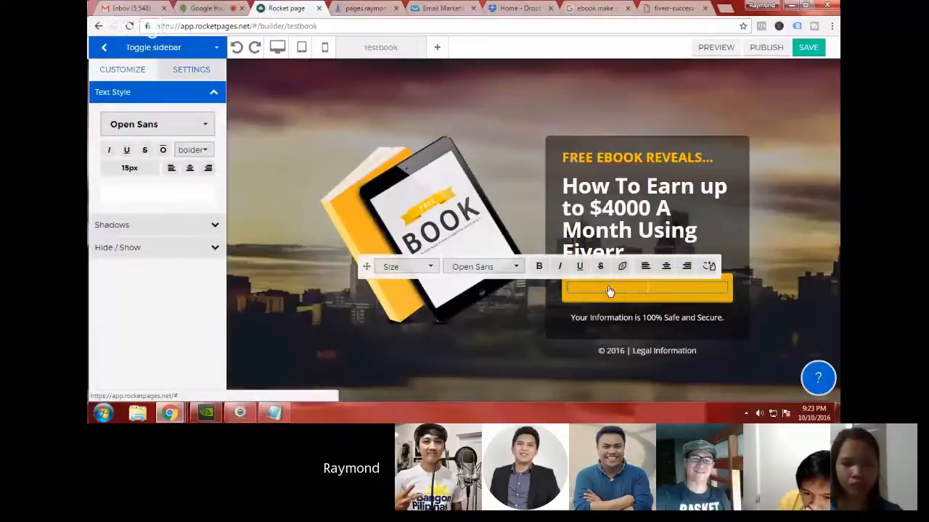
pyautogui.write('CLICK HERE')
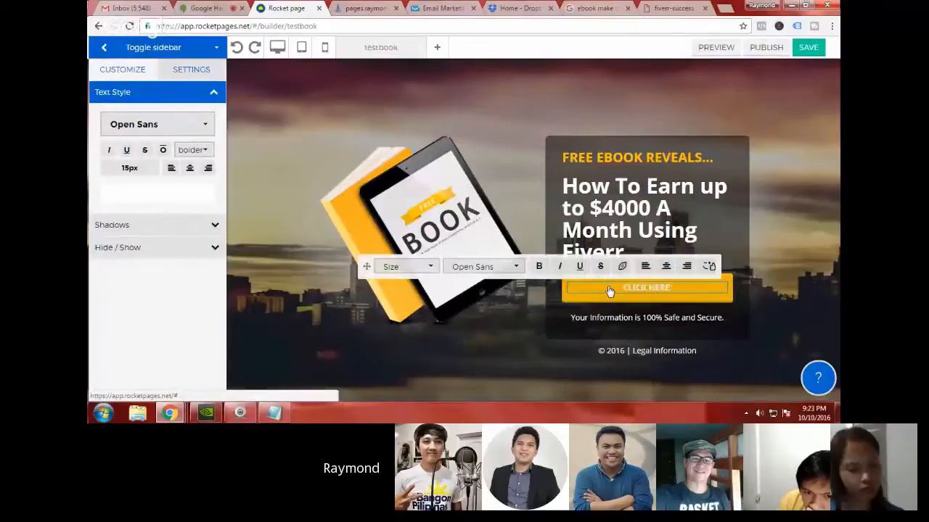
pyautogui.write(' TO GET FRE')
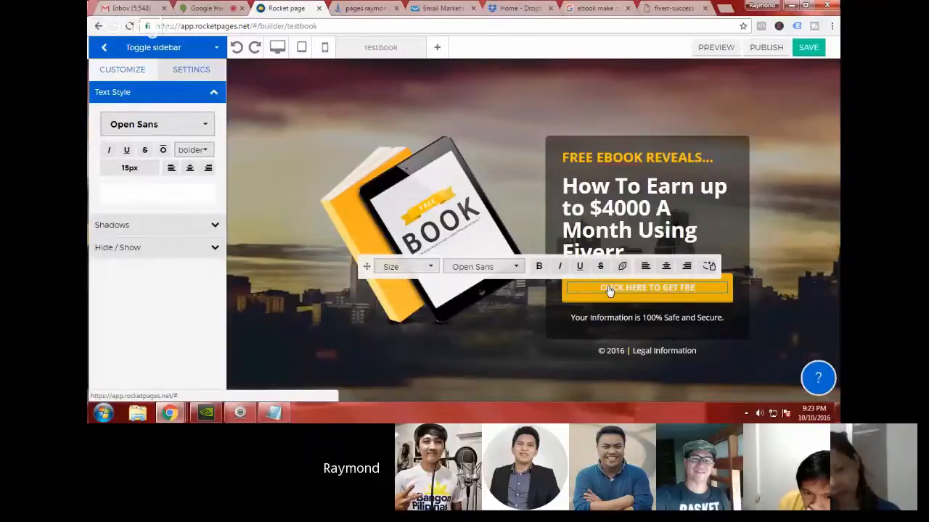
pyautogui.press('BackSpace')
pyautogui.press('BackSpace')
pyautogui.press('BackSpace')
pyautogui.write('THE FREE EBOOK')
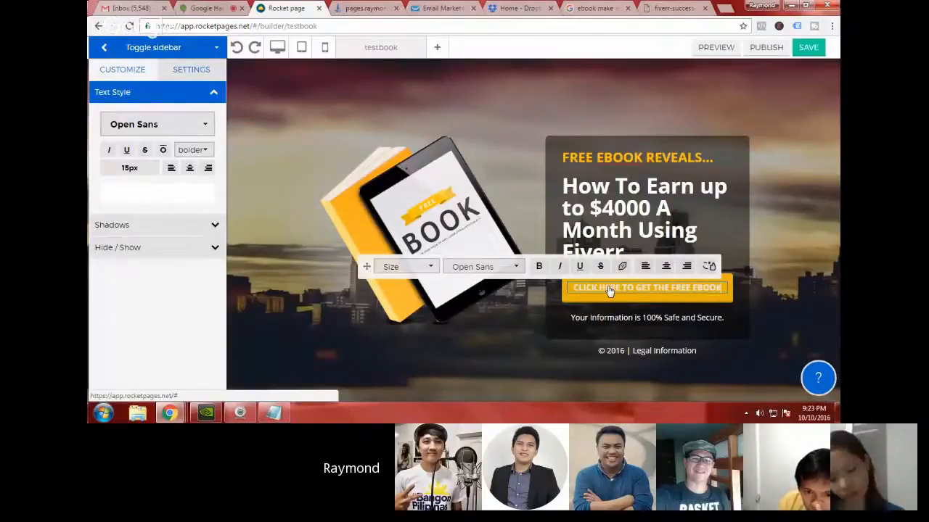
pyautogui.click(774, 260)
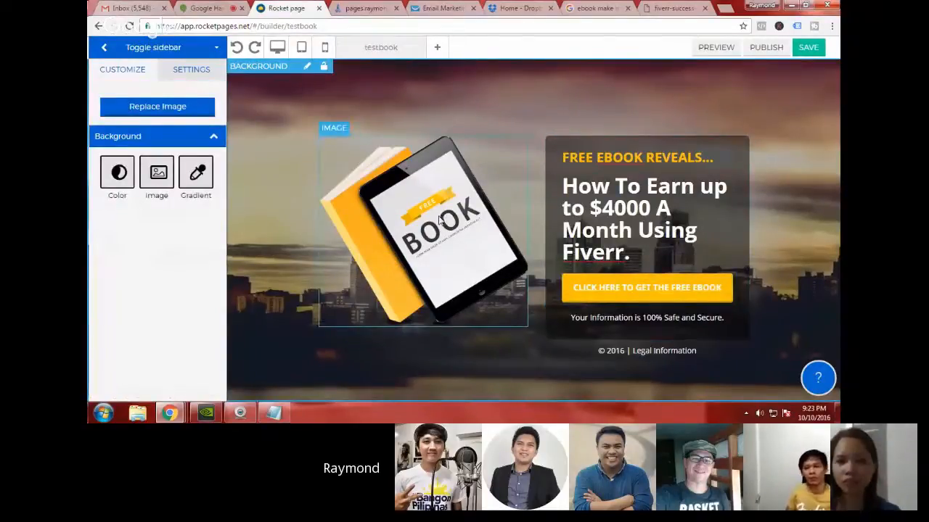
# Step: Open image replacement for the placeholder book picture and upload the file fiverr-success-ebook-feature to the Media Manager
pyautogui.click(471, 178)
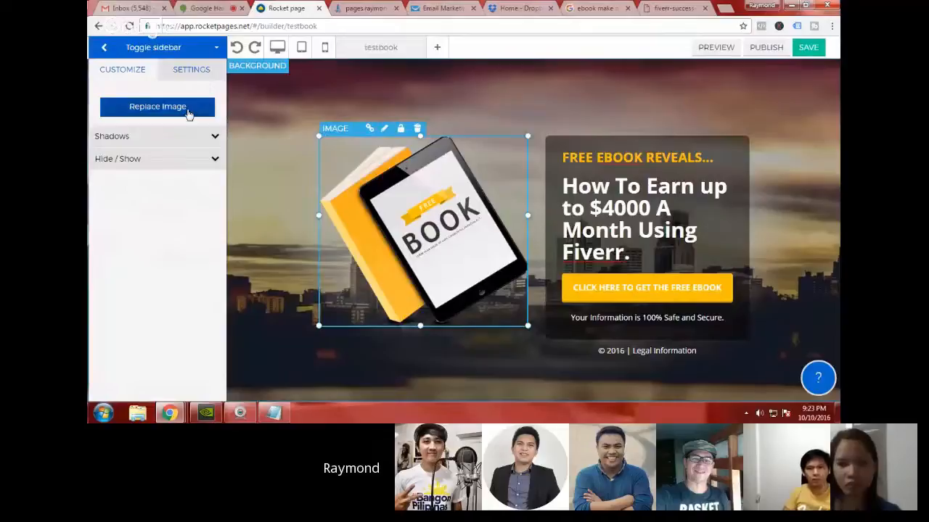
pyautogui.click(188, 113)
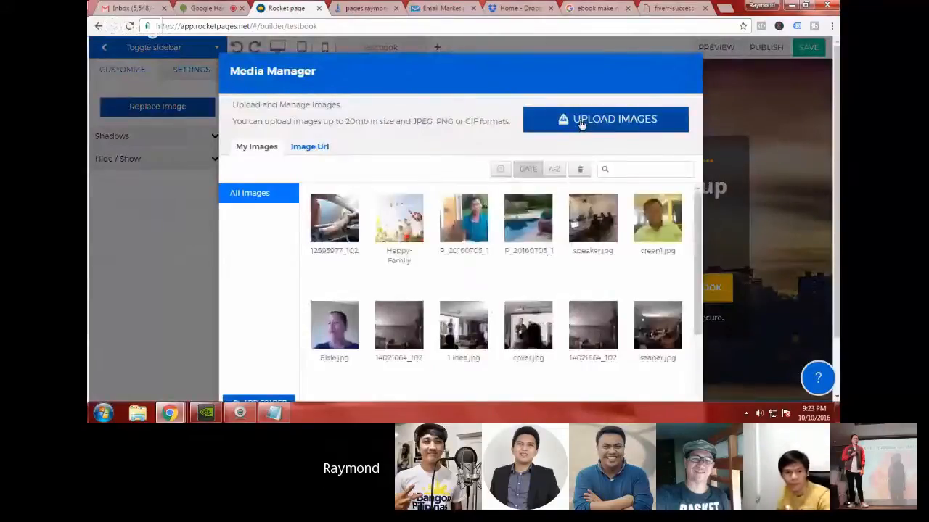
pyautogui.scroll(-1, 602, 95)
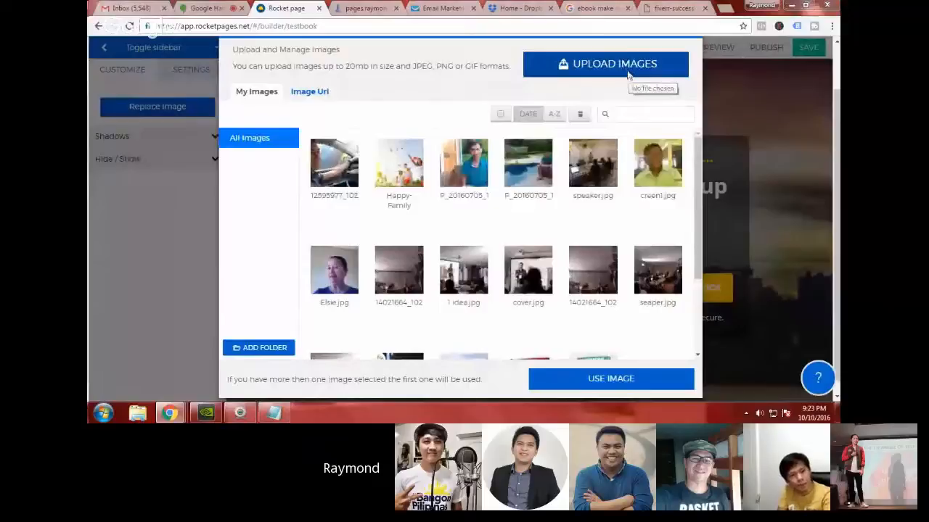
pyautogui.click(628, 69)
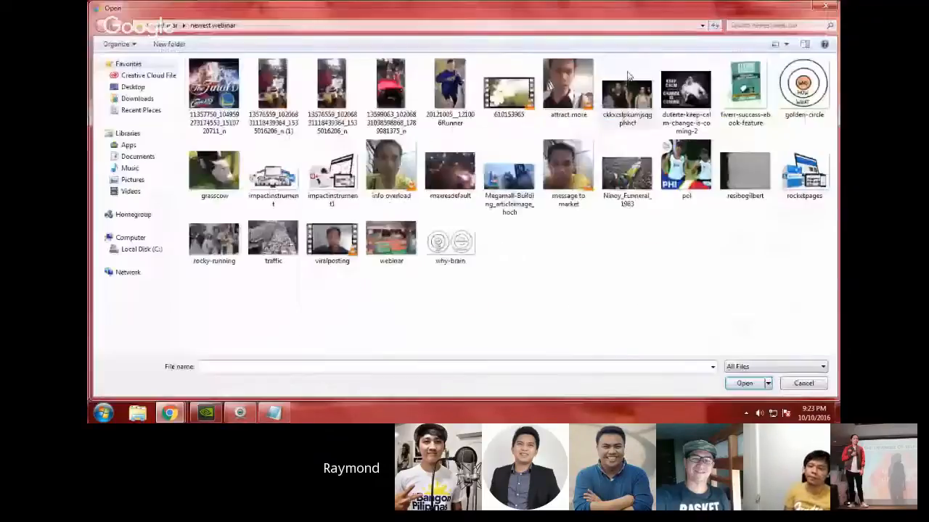
pyautogui.doubleClick(708, 130)
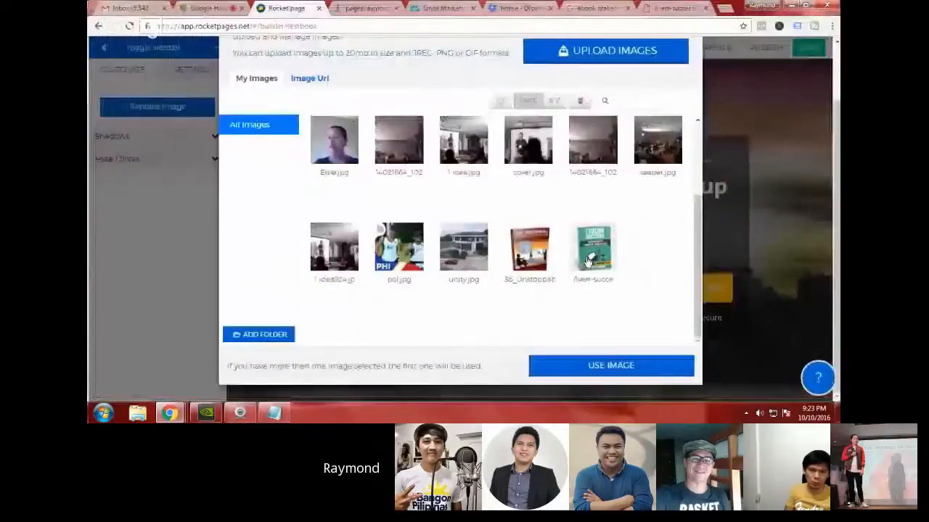
# Step: Use the uploaded Fiverr Success cover in place of the placeholder book picture and leave it deselected
pyautogui.click(606, 255)
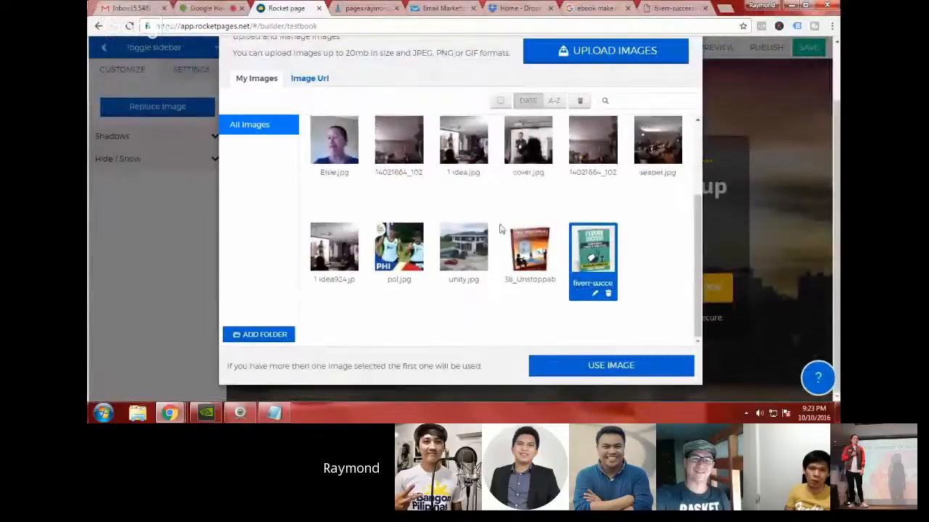
pyautogui.click(639, 366)
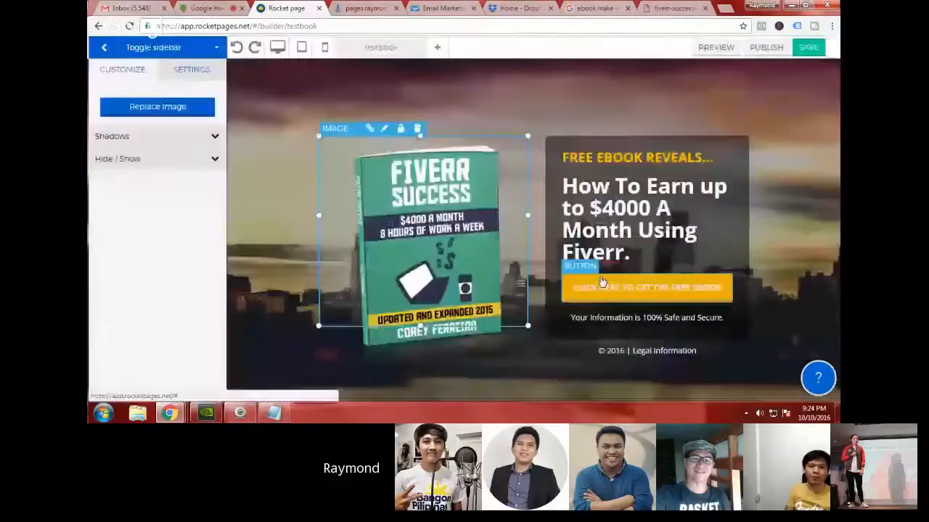
pyautogui.click(788, 192)
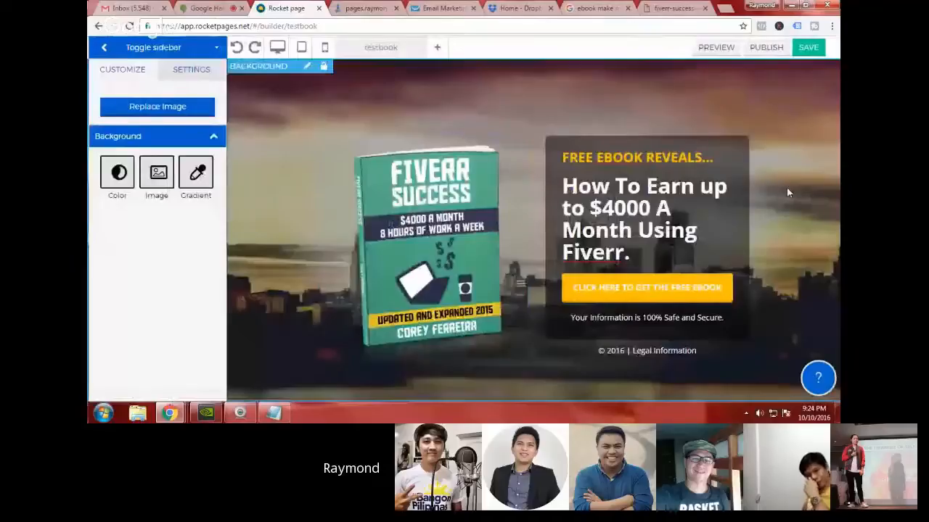
pyautogui.click(443, 258)
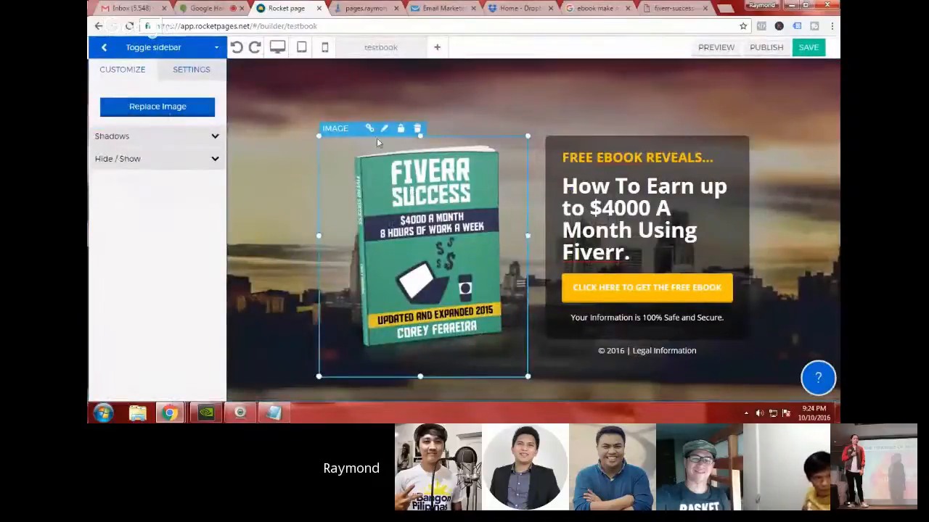
pyautogui.click(432, 109)
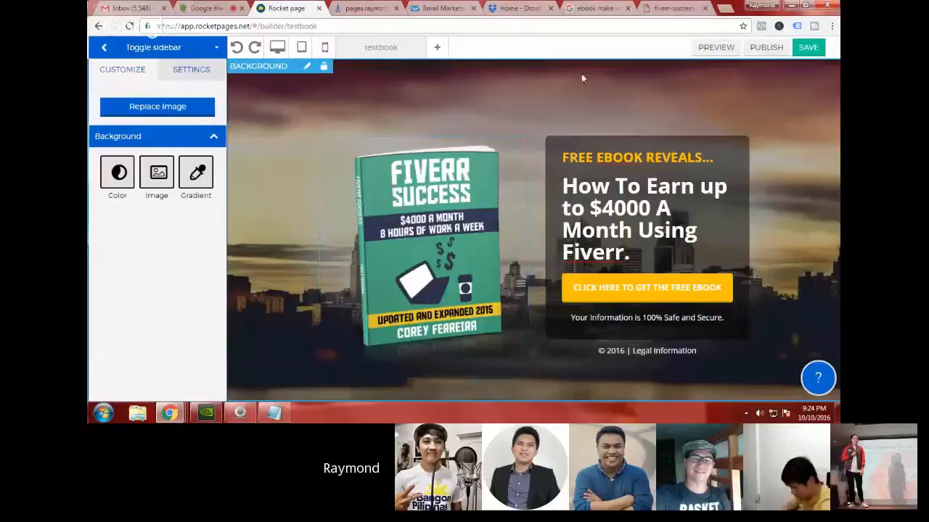
# Step: Examine the Fiverr Success cover among the Google image results for make-money ebooks and return to the page builder
pyautogui.click(584, 7)
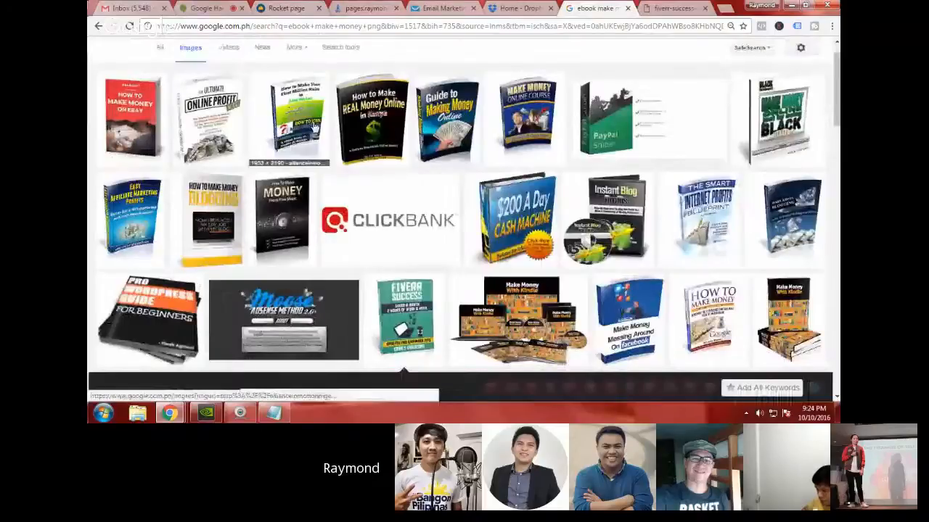
pyautogui.scroll(-2, 481, 107)
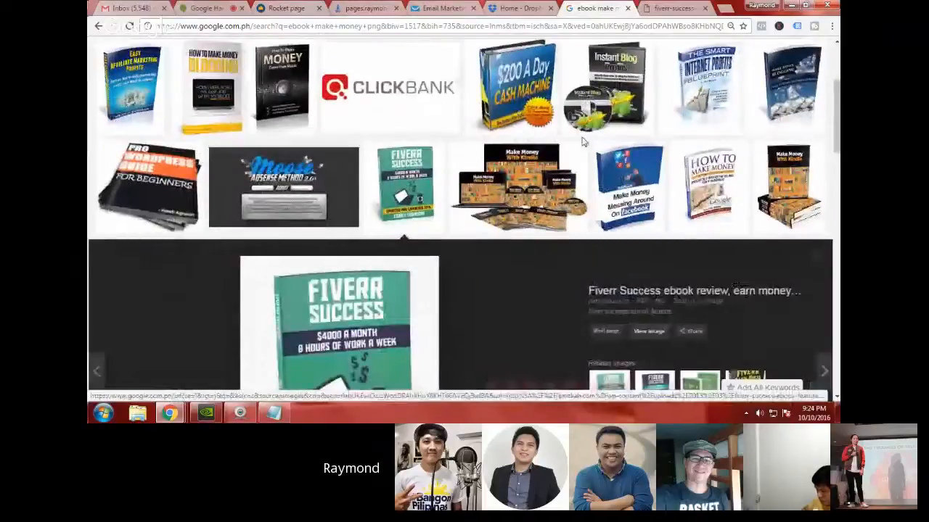
pyautogui.scroll(-2, 274, 201)
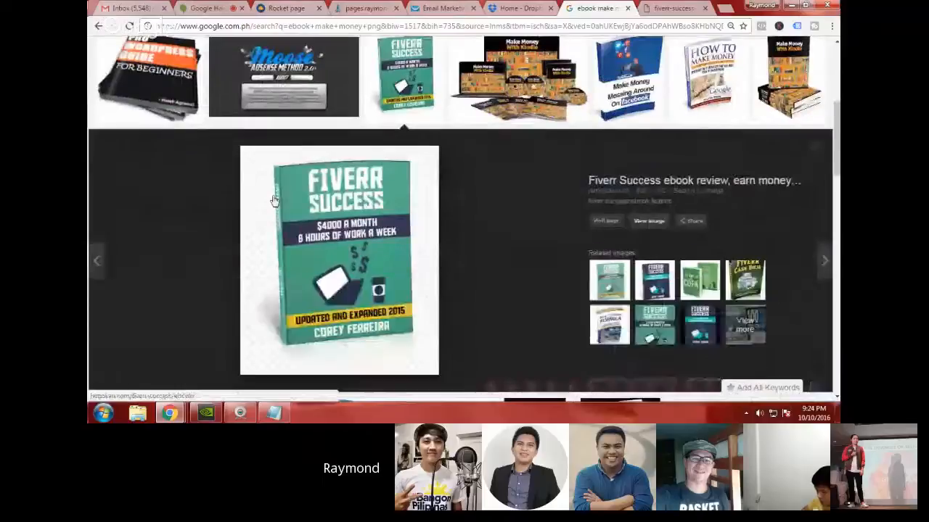
pyautogui.scroll(1, 461, 210)
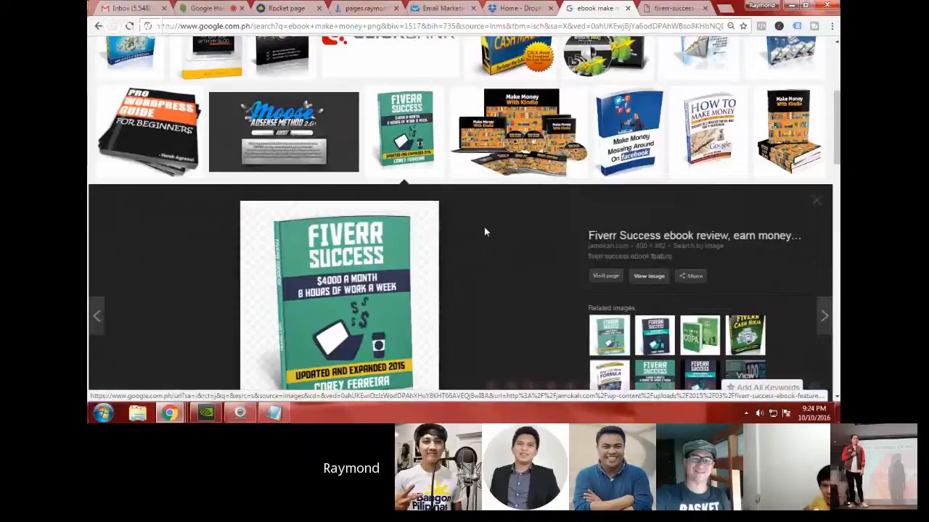
pyautogui.scroll(2, 484, 231)
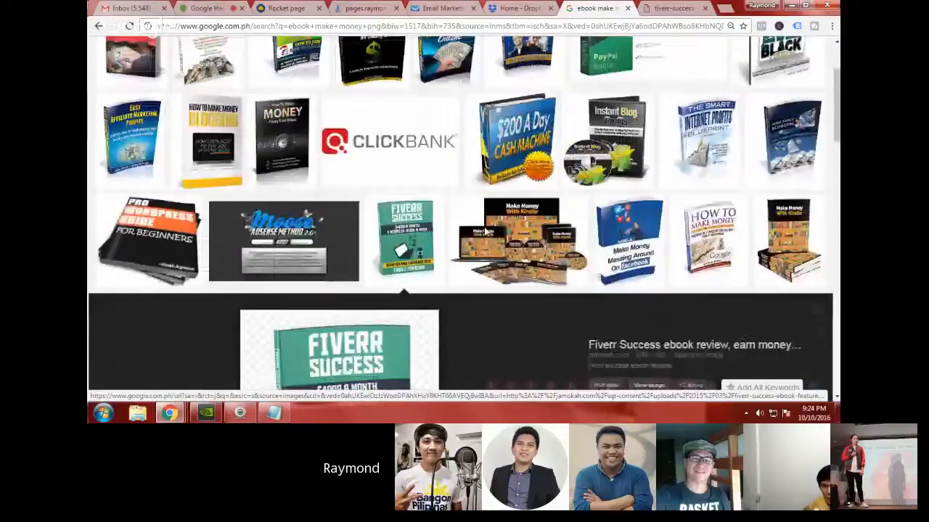
pyautogui.hotkey('ctrl', '3')
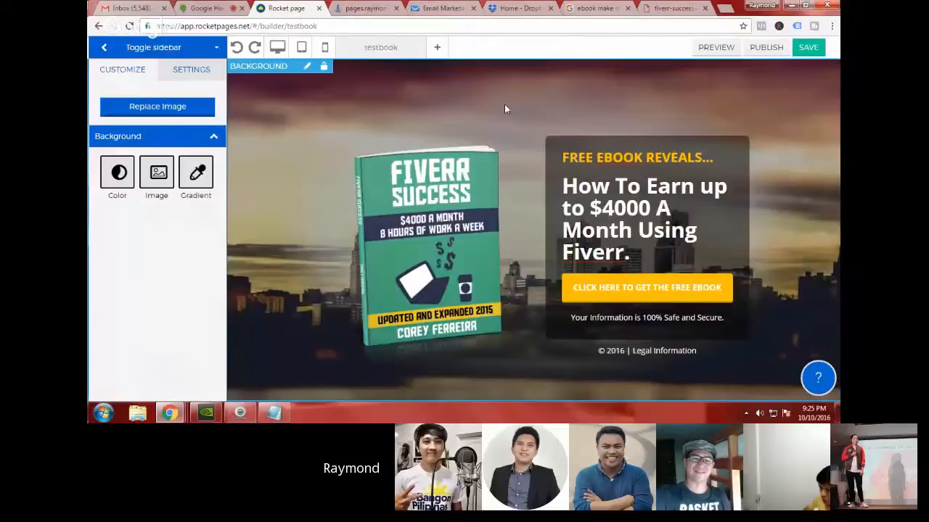
# Step: Link the yellow button to the blue "You're Almost Done!" squeeze box template
pyautogui.click(678, 281)
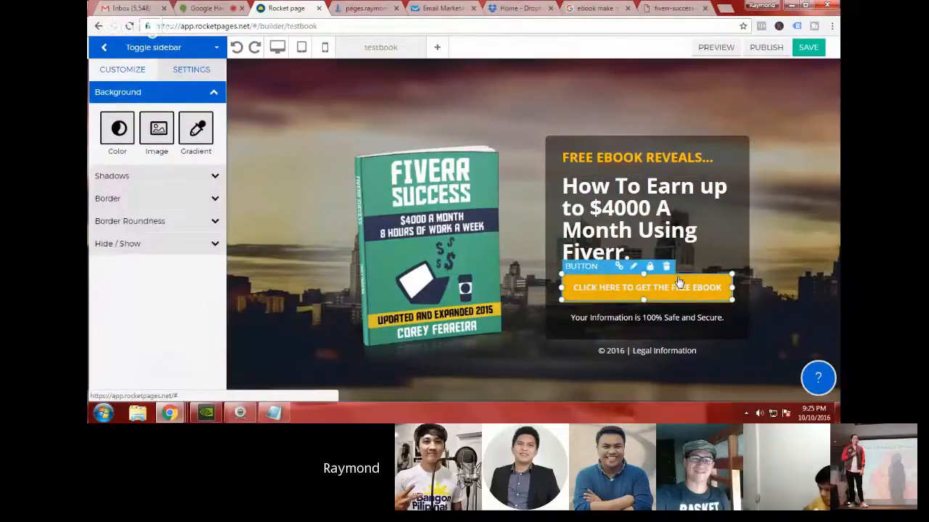
pyautogui.click(617, 267)
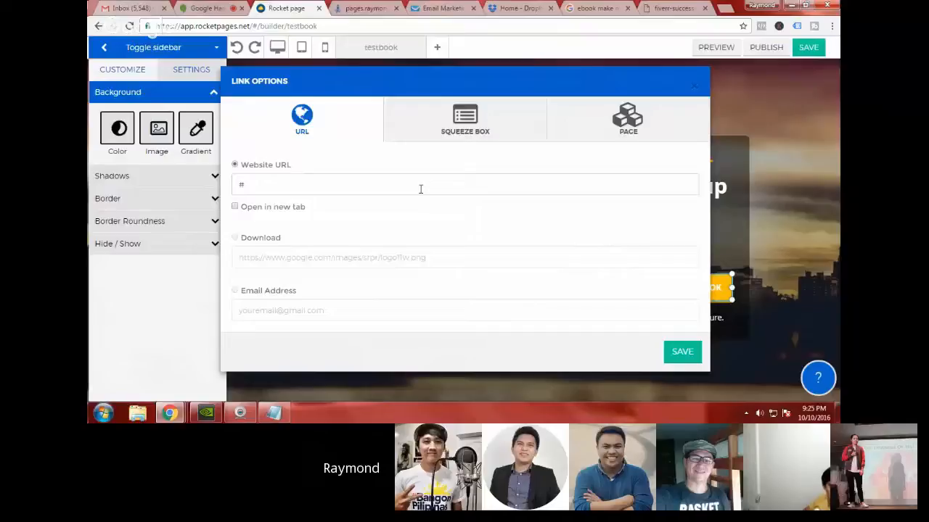
pyautogui.click(500, 129)
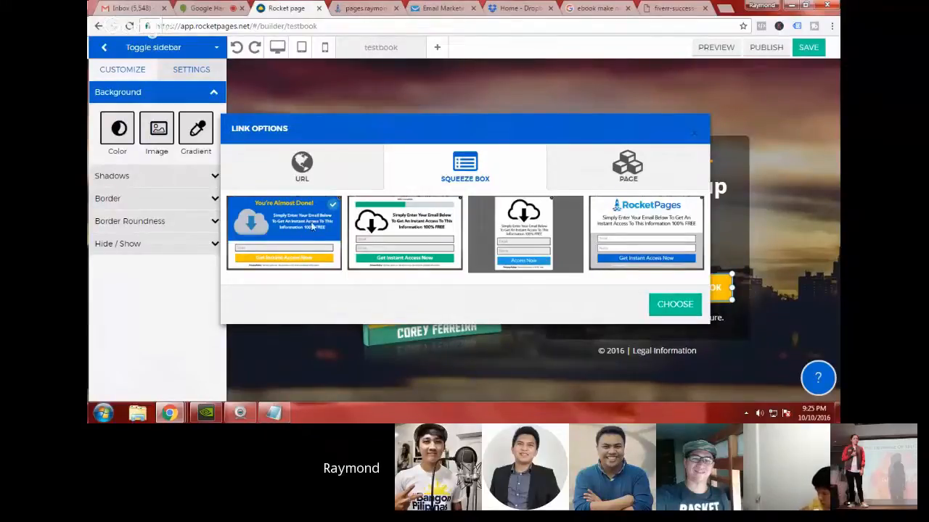
pyautogui.click(663, 307)
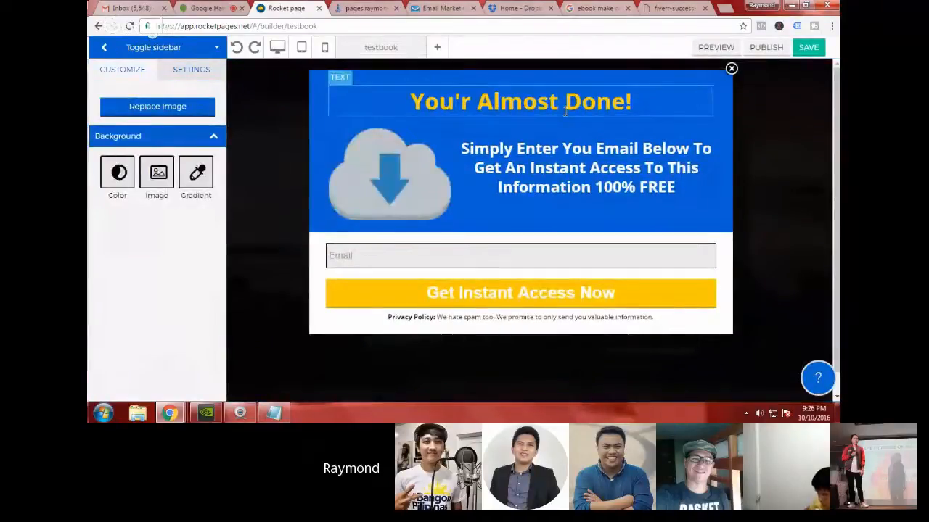
# Step: Replace the popup's white text beside the cloud image with "Enter Your Best Email Address below to get your FREE EBOOK"
pyautogui.click(514, 106)
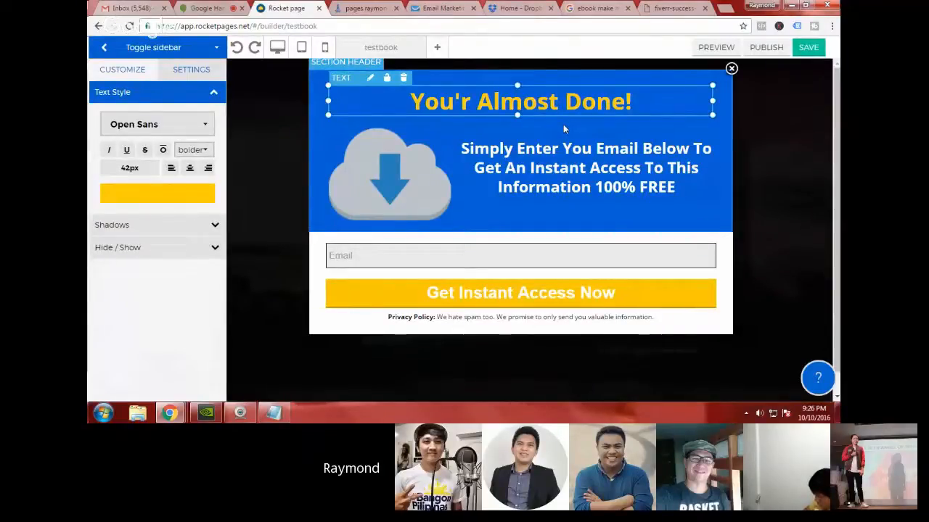
pyautogui.click(482, 151)
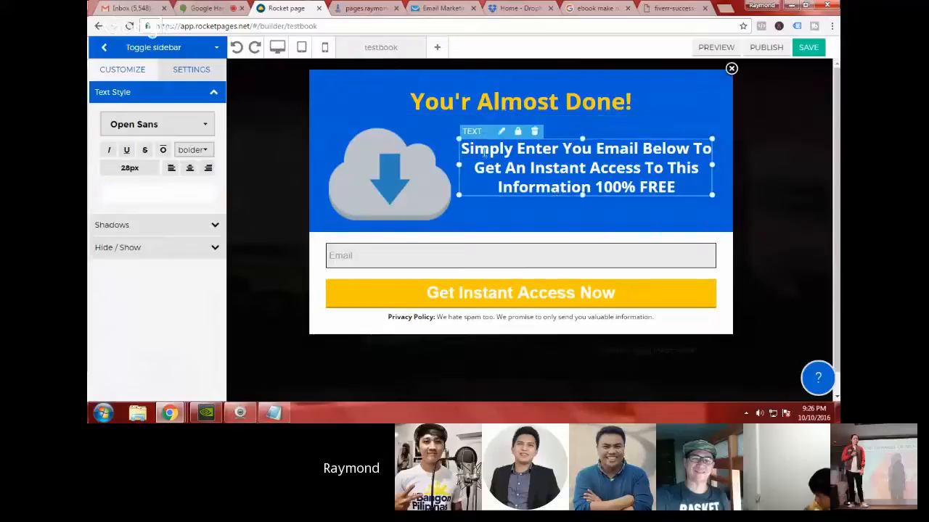
pyautogui.doubleClick(564, 158)
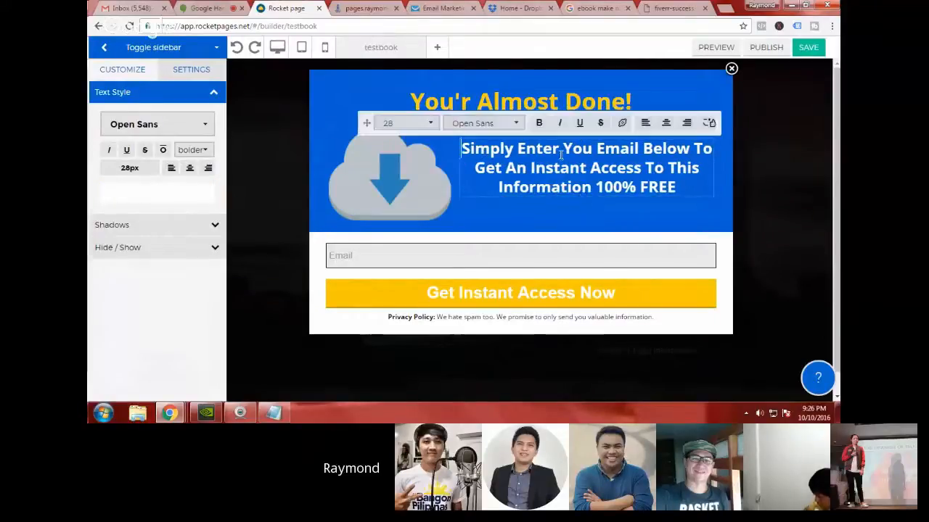
pyautogui.hotkey('ctrl', 'a')
pyautogui.write('Ente')
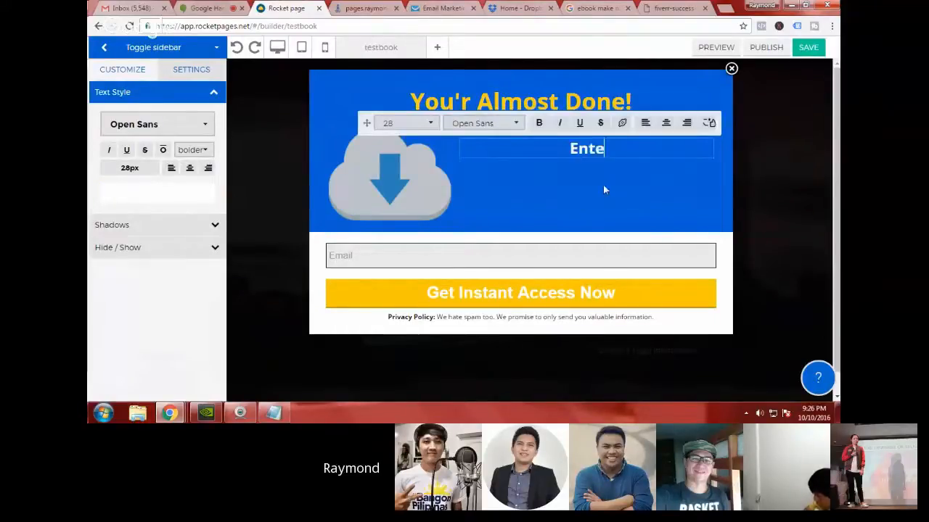
pyautogui.write('r Your Best E')
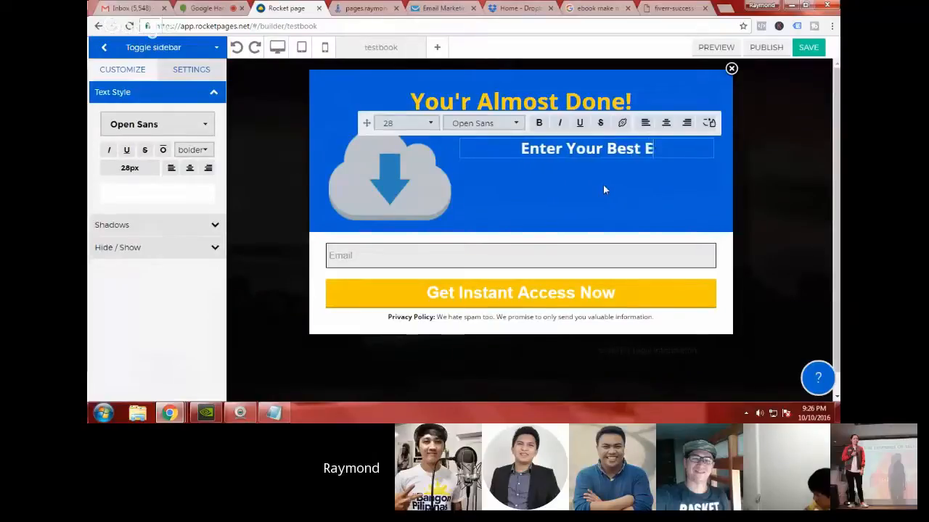
pyautogui.write('mail Add')
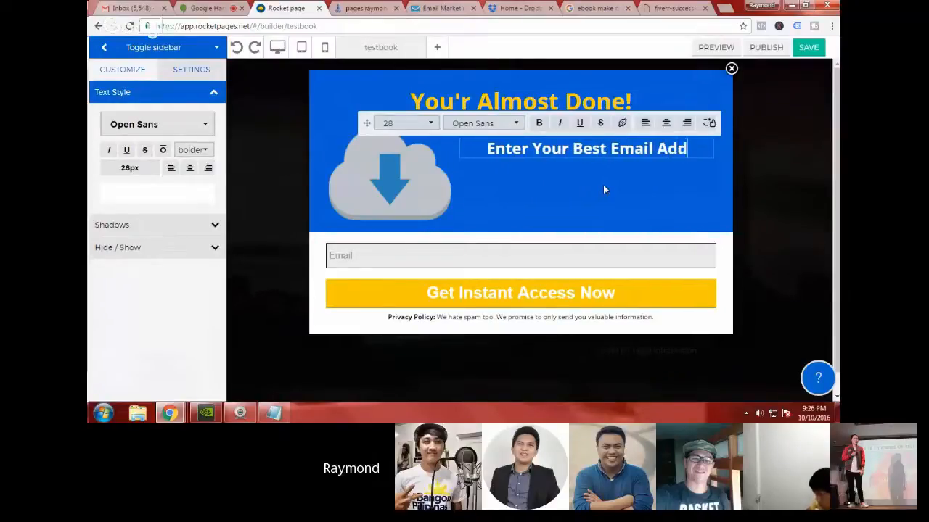
pyautogui.write('ress ne')
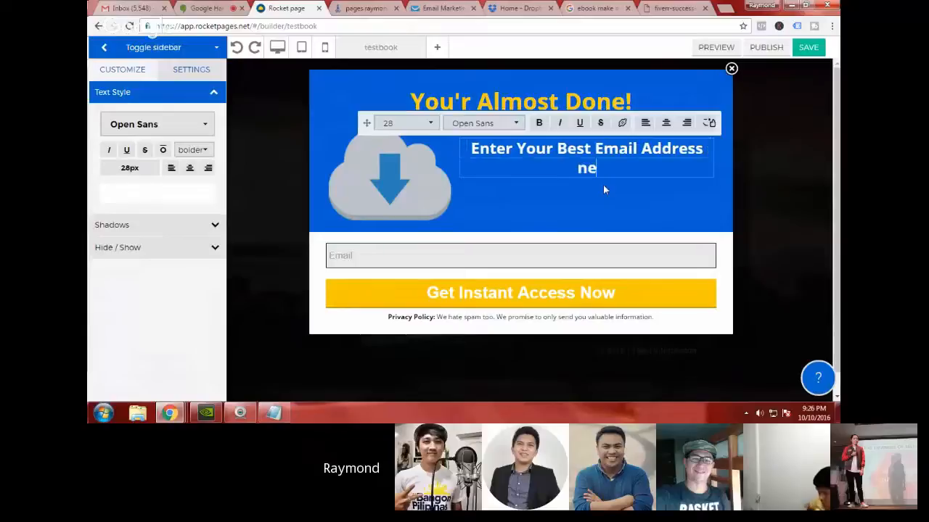
pyautogui.press('BackSpace')
pyautogui.press('BackSpace')
pyautogui.write('belwo')
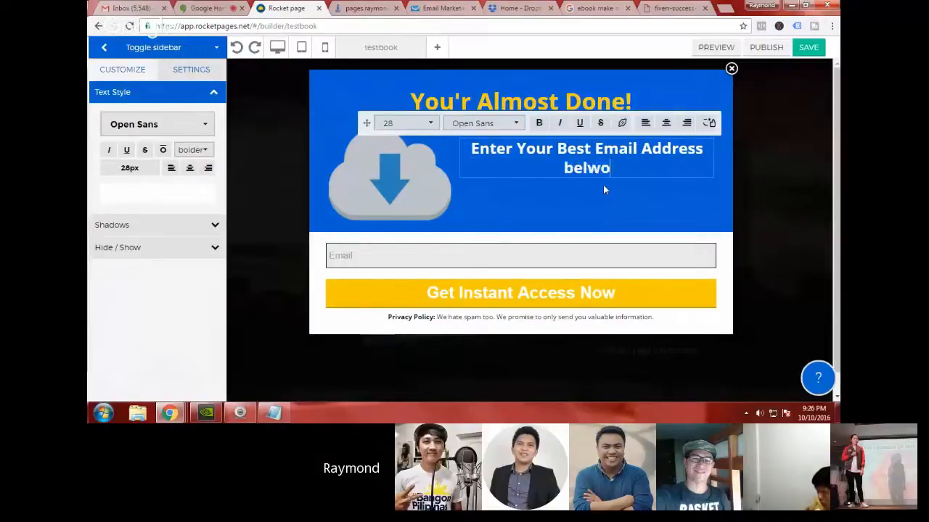
pyautogui.press('BackSpace')
pyautogui.press('BackSpace')
pyautogui.write('ow to get')
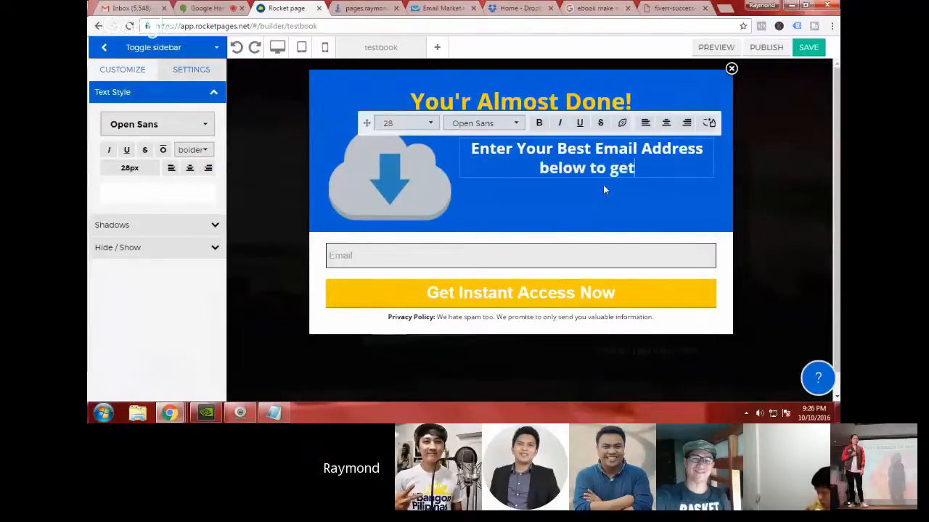
pyautogui.write(' your f')
pyautogui.press('BackSpace')
pyautogui.write('F')
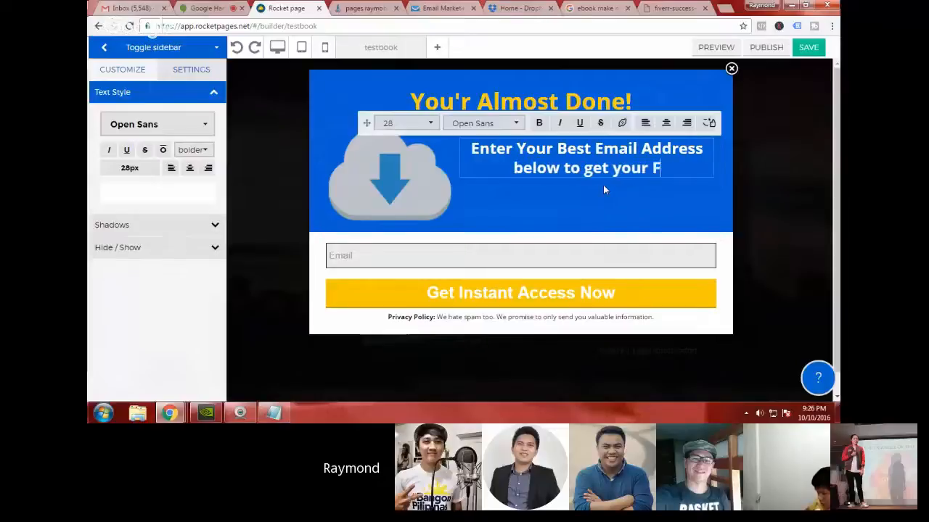
pyautogui.write('REE EBOOK')
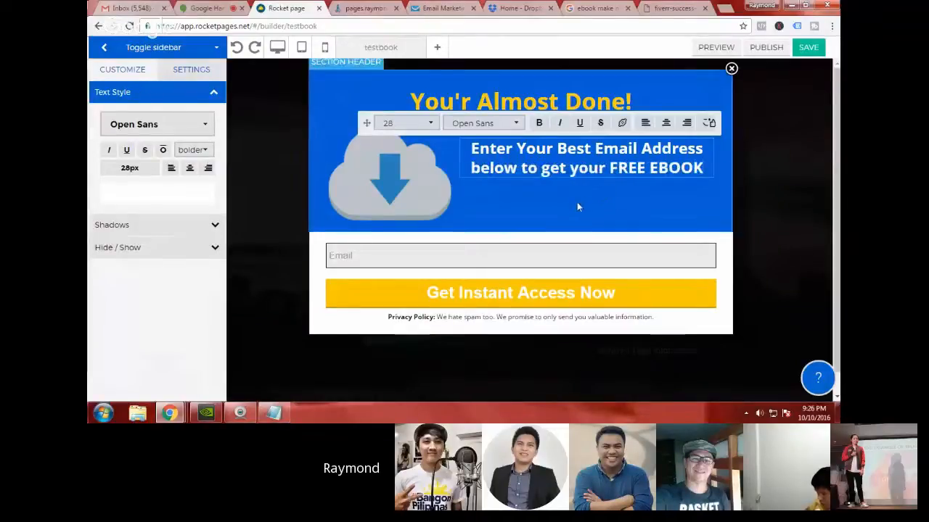
pyautogui.click(536, 263)
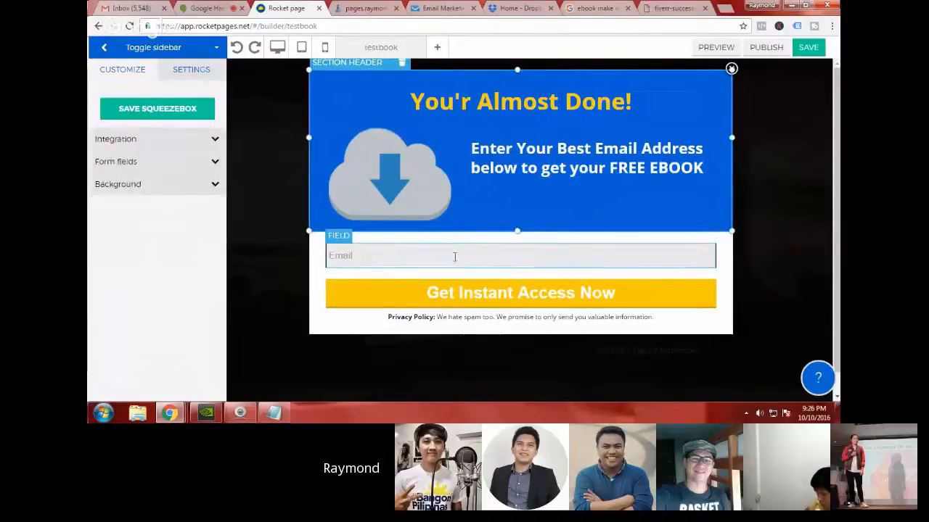
# Step: Try out the Name, Cellphone no. and Land line fields in the opt-in form and remove them again, keeping only Email
pyautogui.click(472, 258)
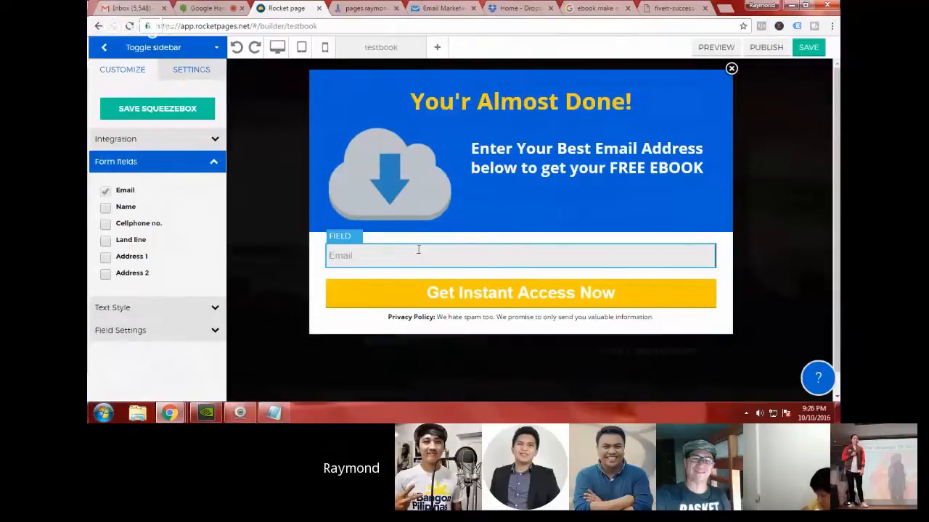
pyautogui.click(106, 209)
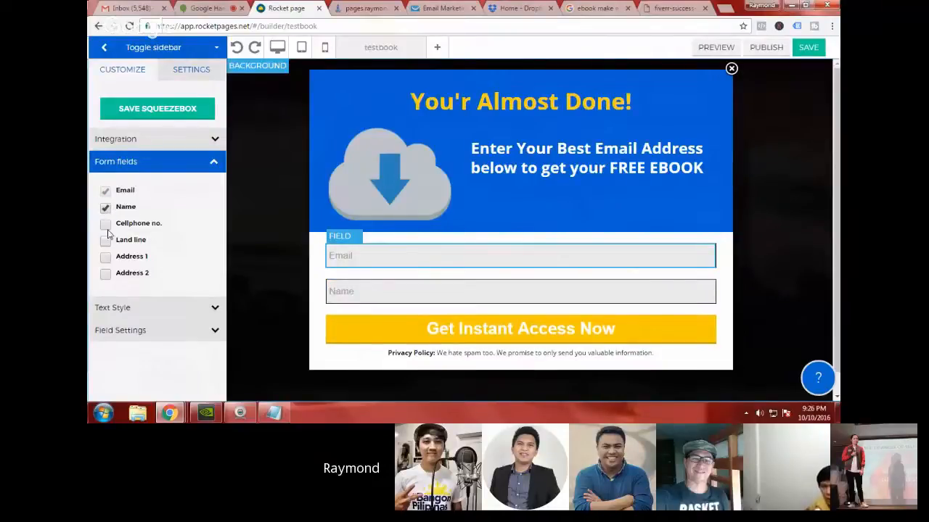
pyautogui.click(106, 226)
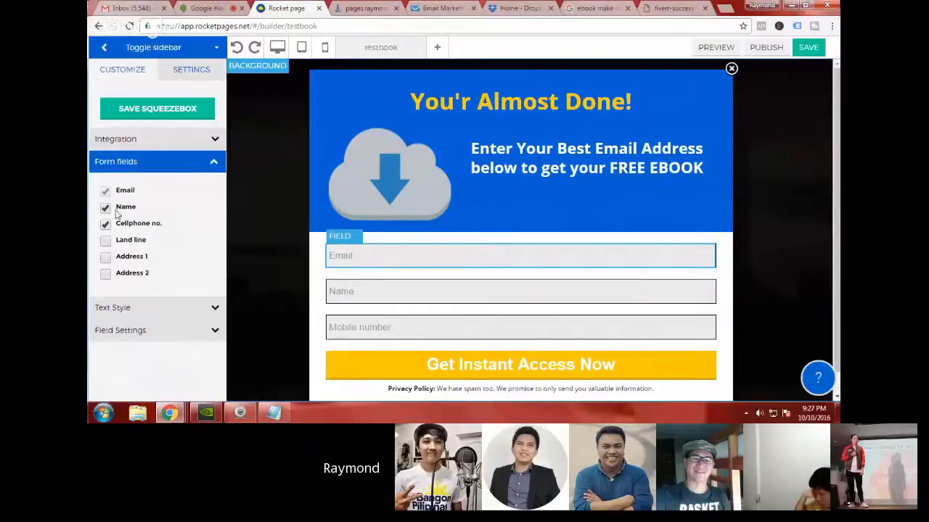
pyautogui.click(104, 241)
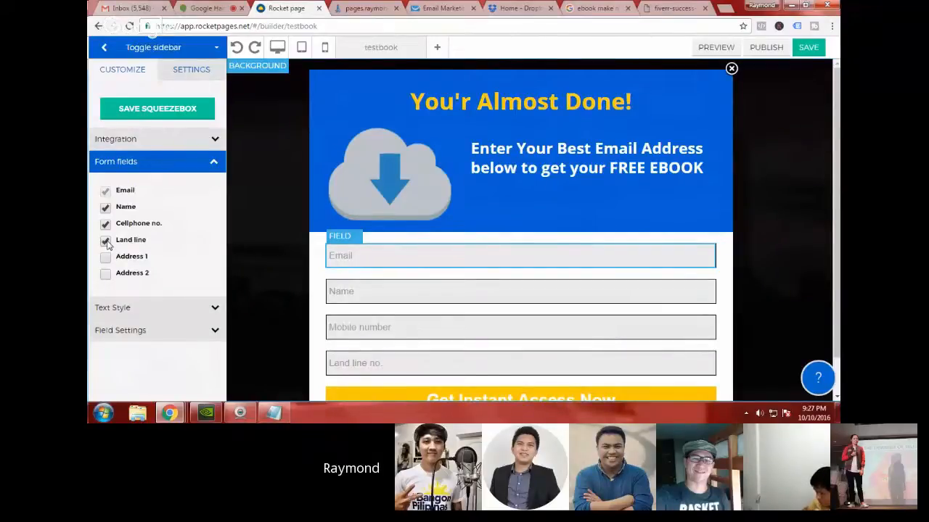
pyautogui.click(106, 242)
pyautogui.click(105, 224)
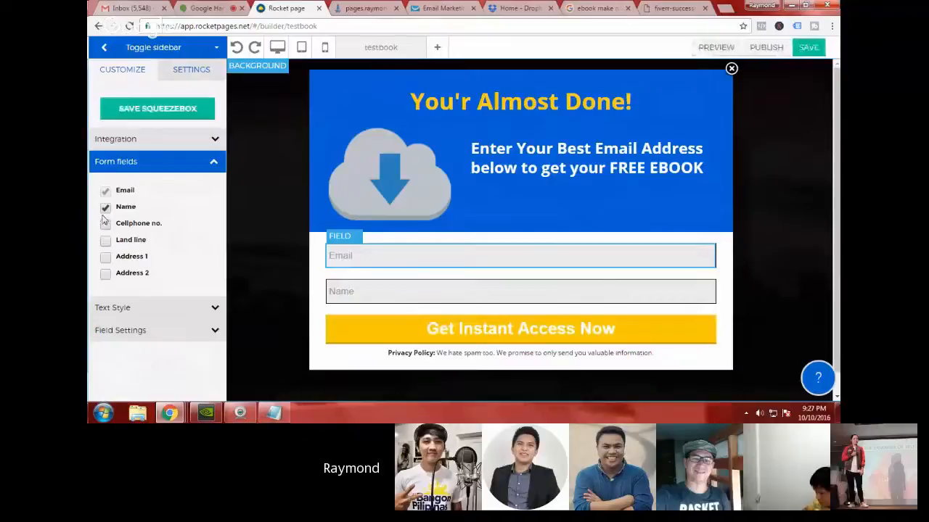
pyautogui.click(105, 207)
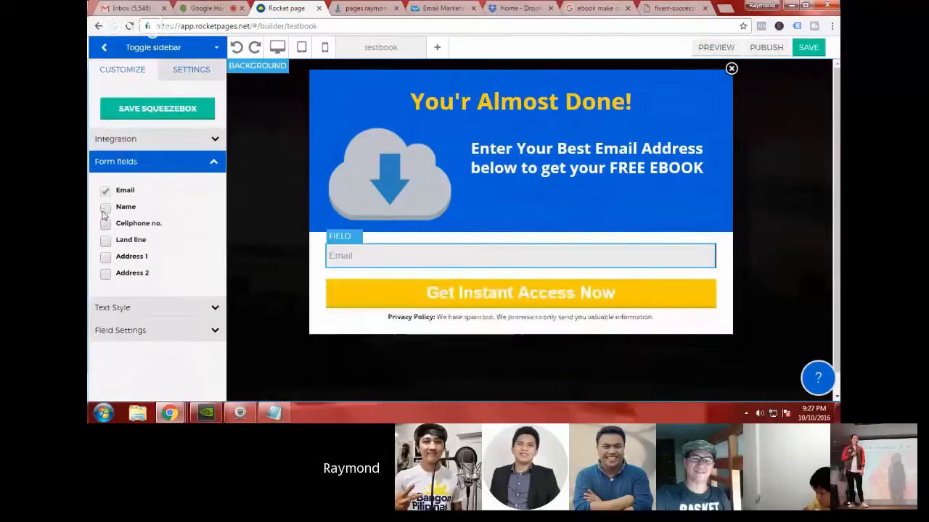
# Step: Set the popup email field's placeholder text to "Enter your best Email Address"
pyautogui.click(206, 307)
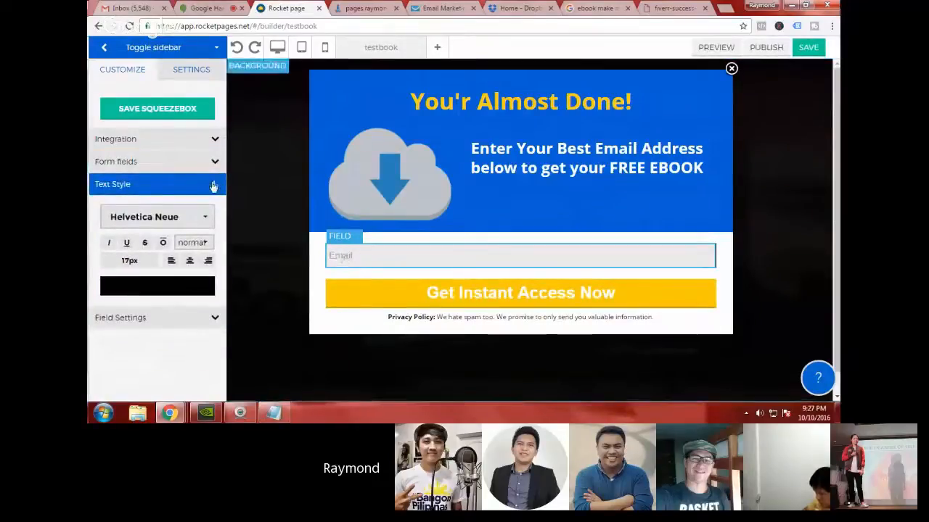
pyautogui.click(214, 184)
pyautogui.click(213, 206)
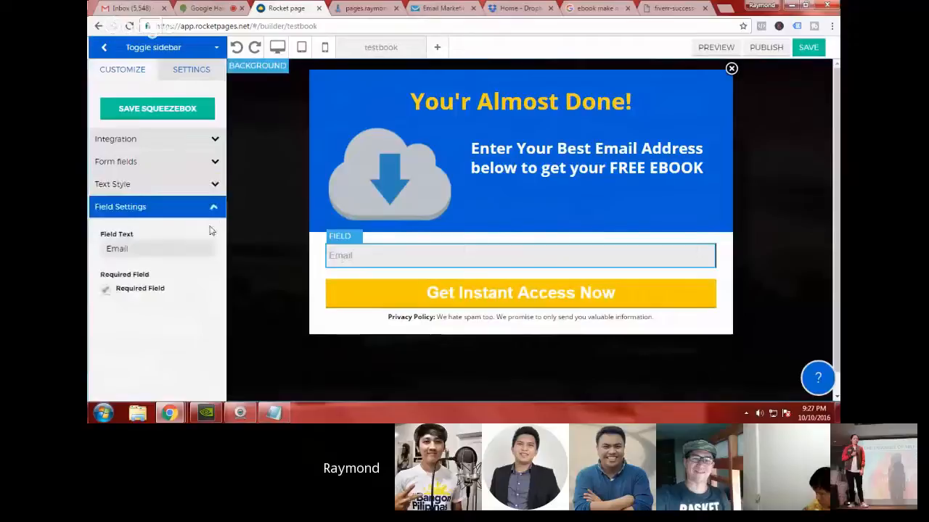
pyautogui.doubleClick(121, 249)
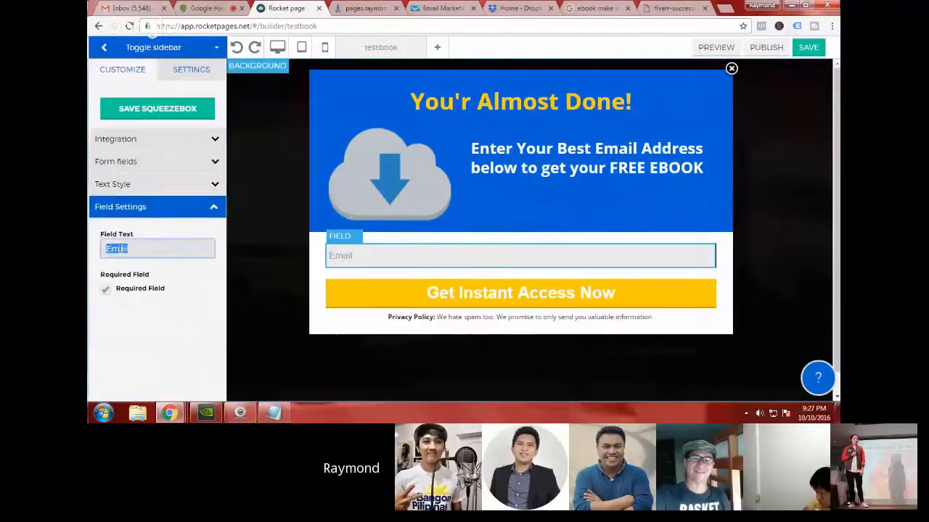
pyautogui.write('ENTER')
pyautogui.press('BackSpace')
pyautogui.press('BackSpace')
pyautogui.press('BackSpace')
pyautogui.press('BackSpace')
pyautogui.press('BackSpace')
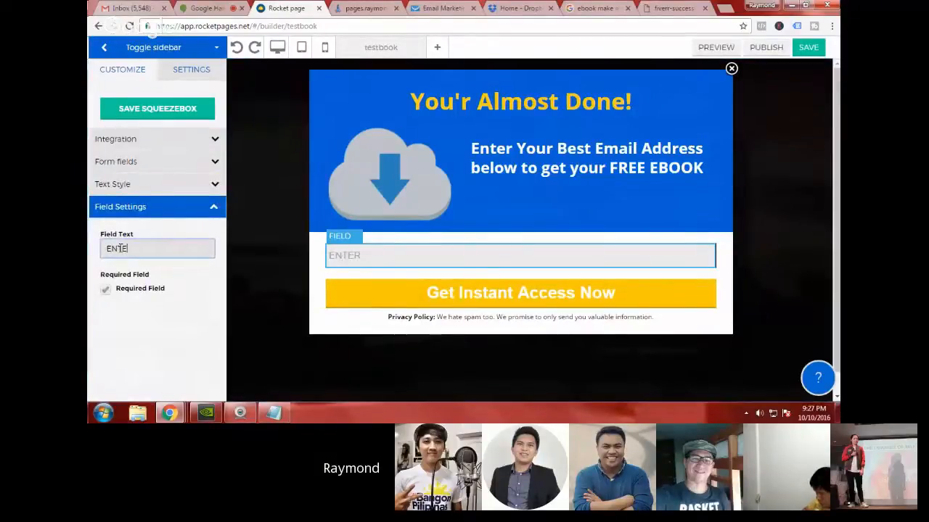
pyautogui.write('Enter your best E')
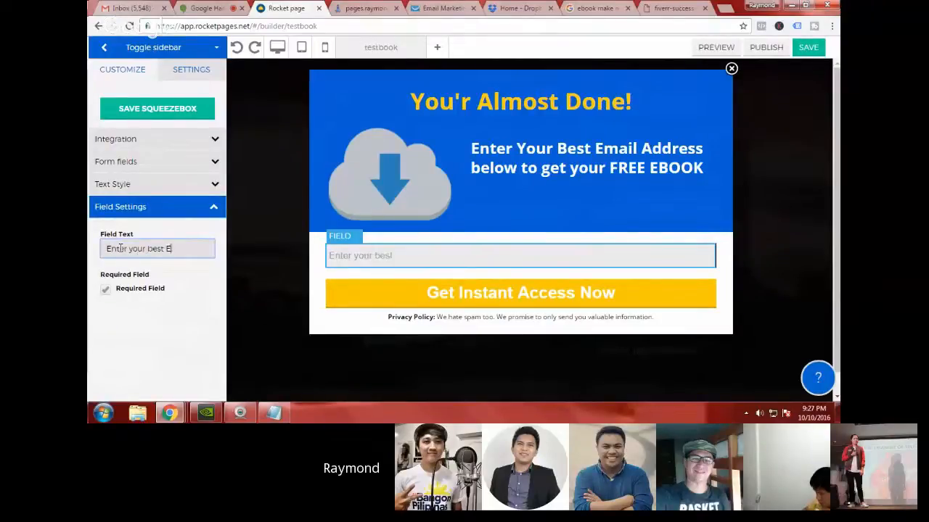
pyautogui.write('mail Address')
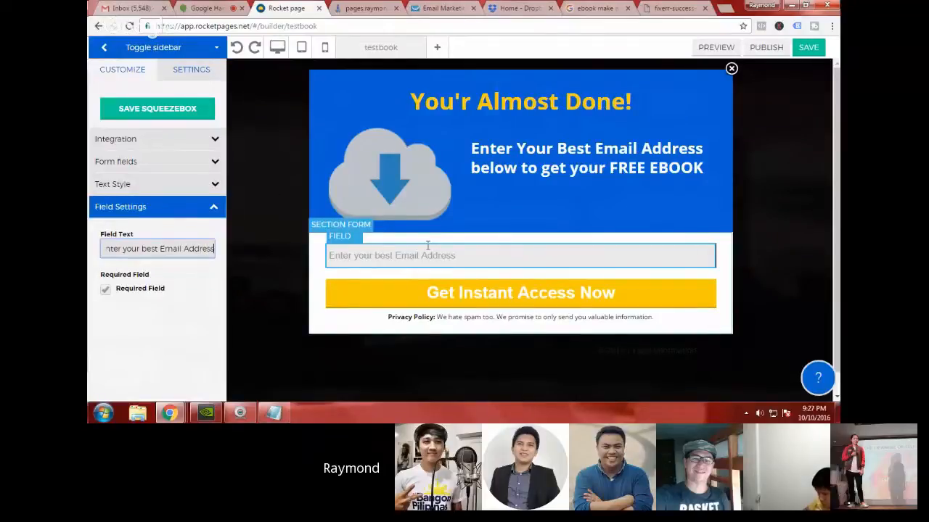
pyautogui.click(430, 254)
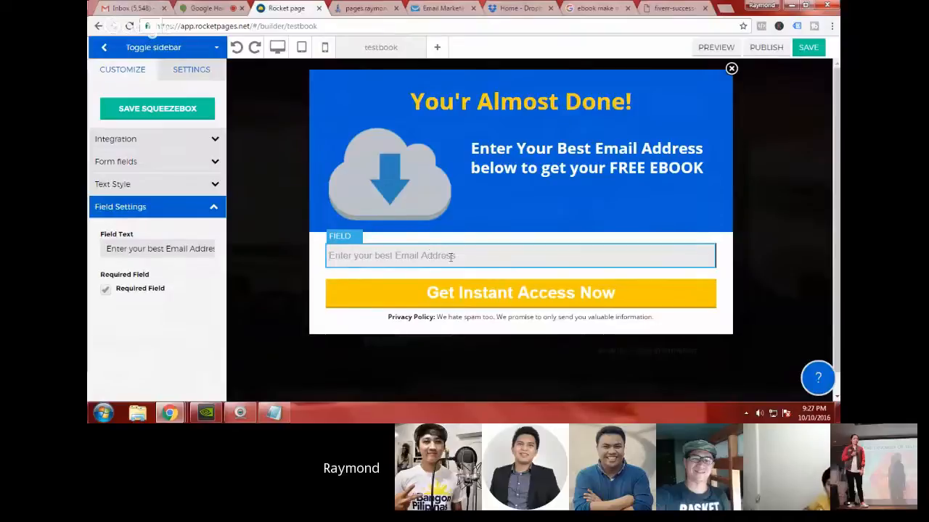
# Step: Choose getresponse as the email integration for the popup's form section
pyautogui.click(490, 240)
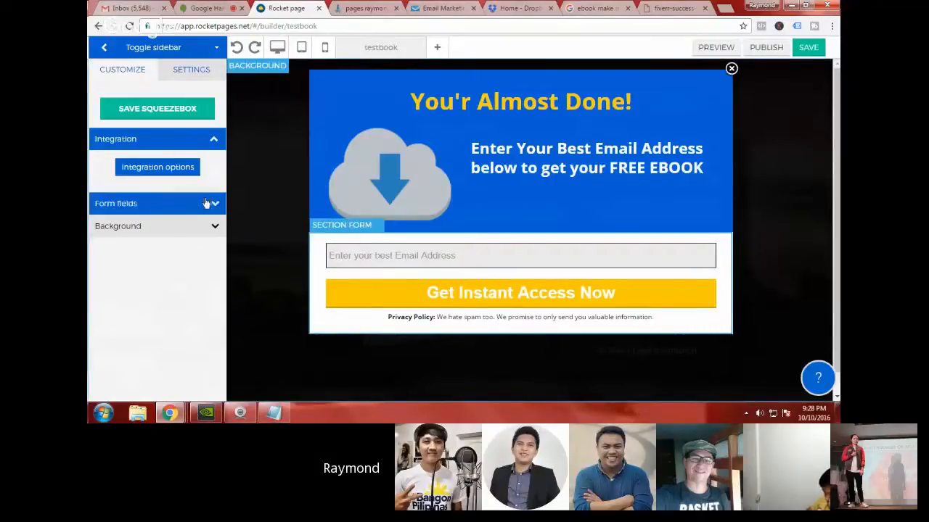
pyautogui.click(185, 147)
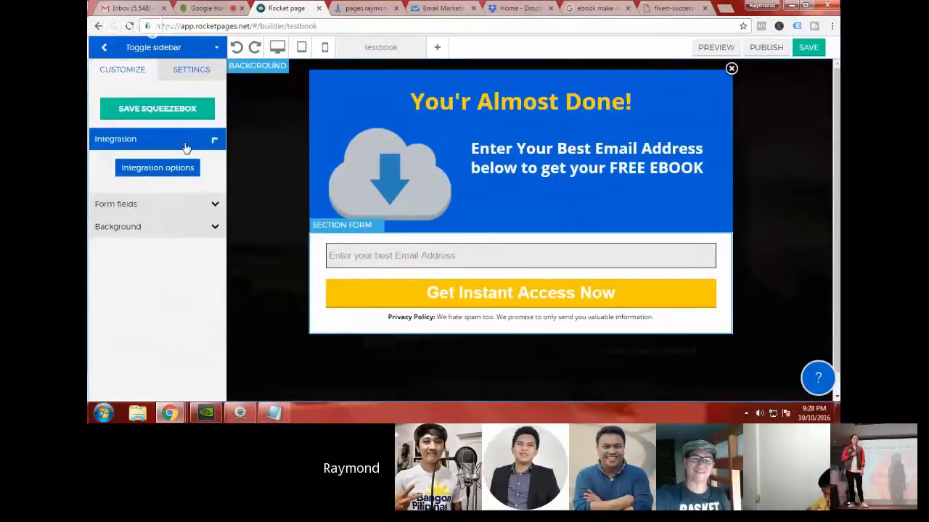
pyautogui.click(185, 148)
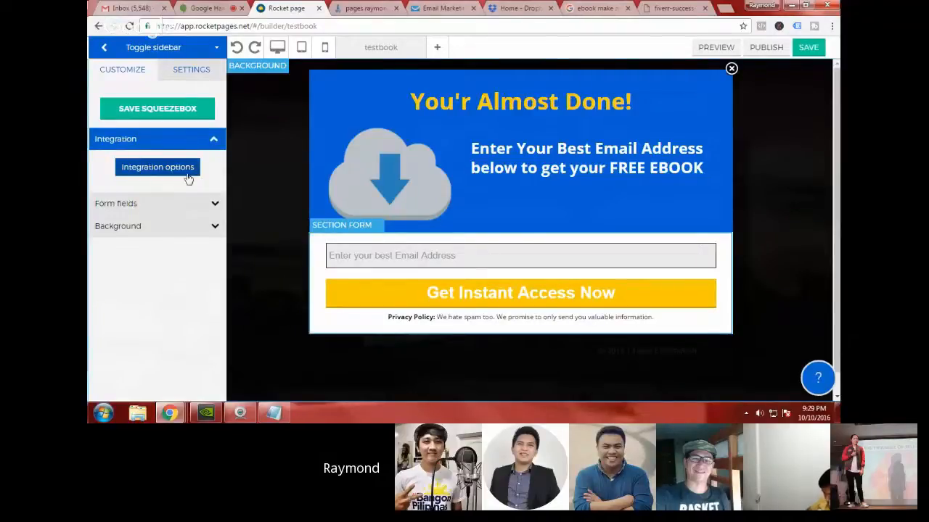
pyautogui.click(188, 174)
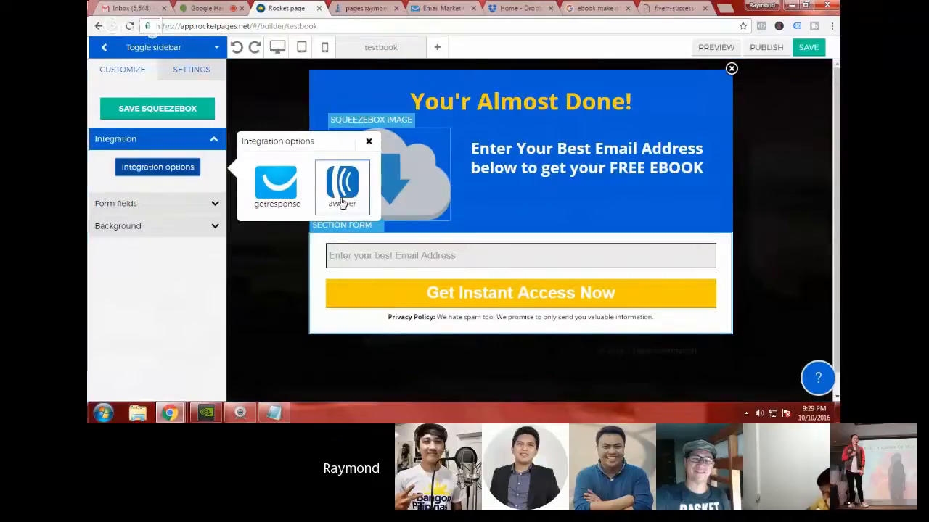
pyautogui.click(290, 201)
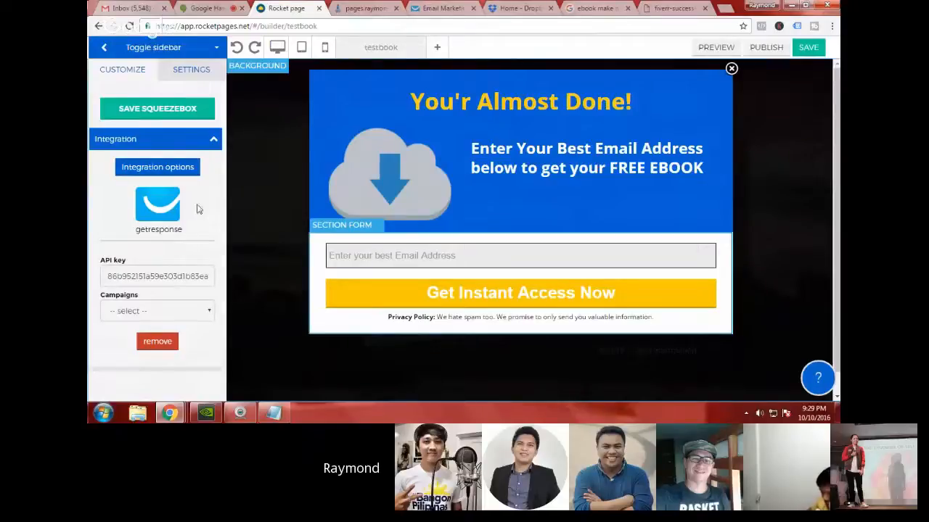
# Step: Switch to GetResponse and examine today's subscriptions per campaign and the current campaign setting
pyautogui.click(441, 7)
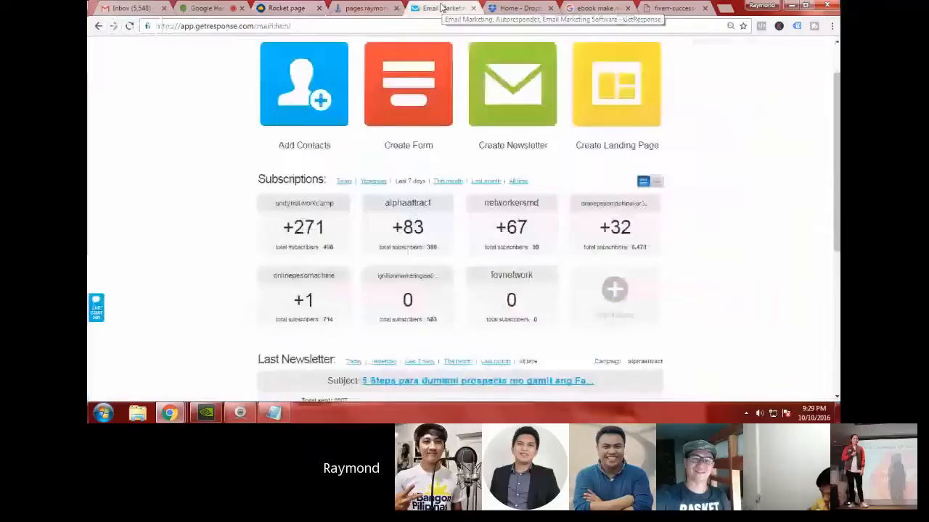
pyautogui.scroll(1, 346, 243)
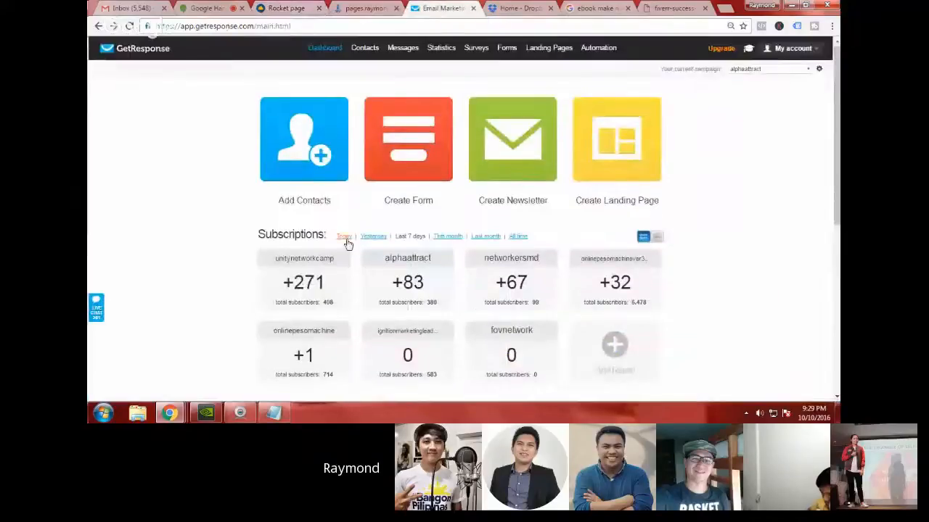
pyautogui.click(345, 238)
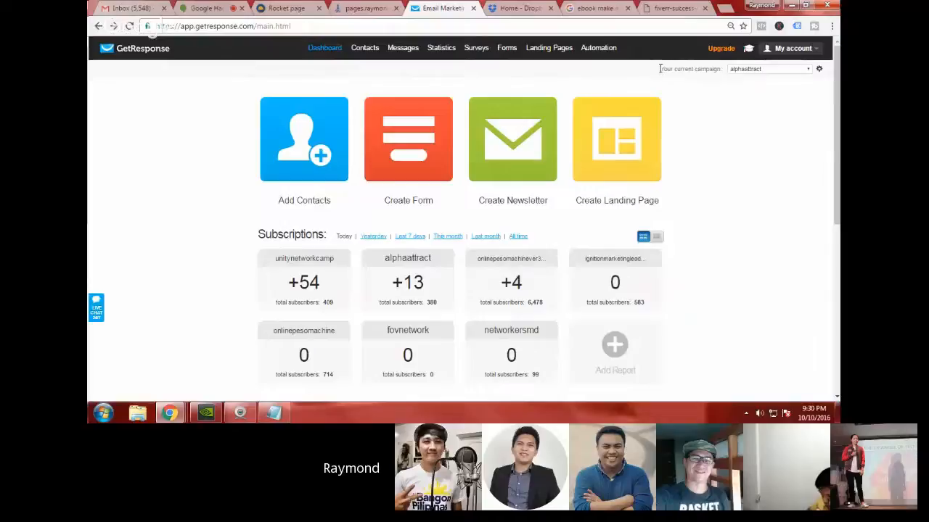
pyautogui.moveTo(660, 69); pyautogui.dragTo(716, 70)
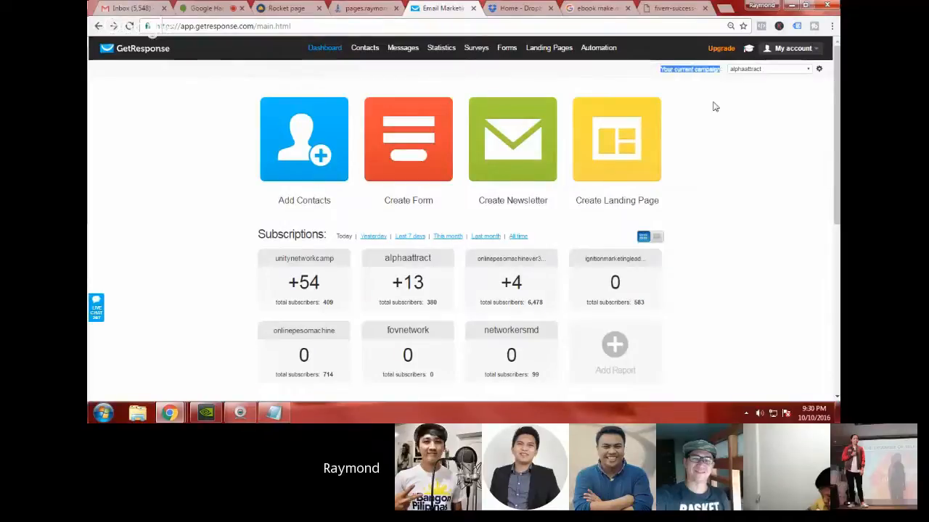
pyautogui.click(714, 105)
# Step: Open the GetResponse account's API & OAuth settings and copy the API key generated for rocketpages
pyautogui.click(792, 47)
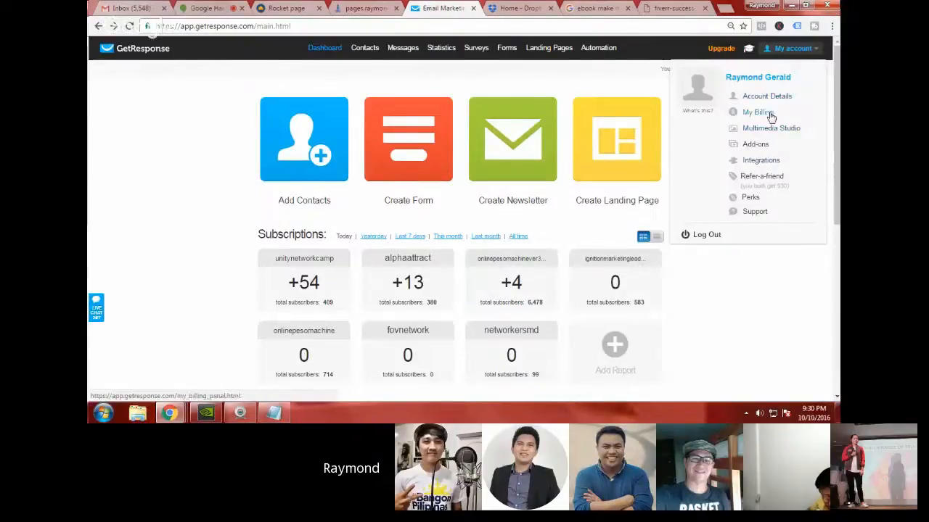
pyautogui.click(763, 166)
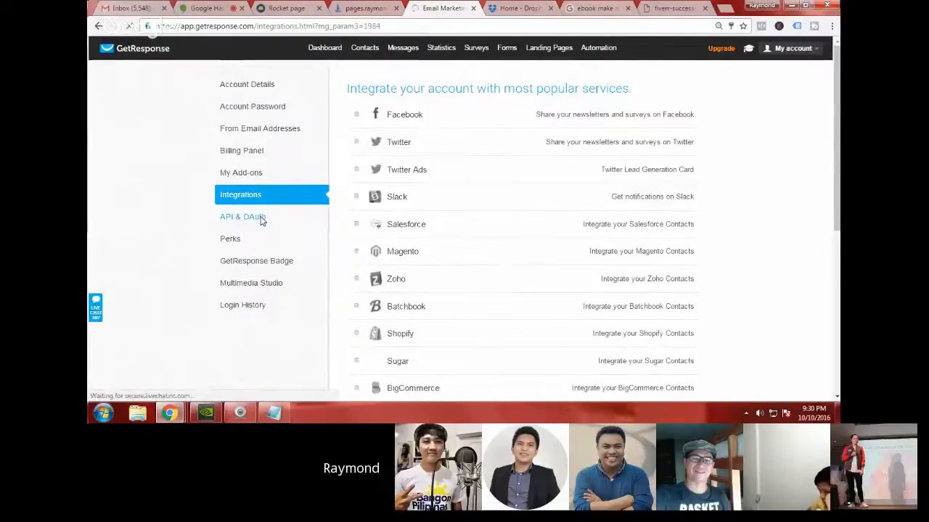
pyautogui.click(262, 218)
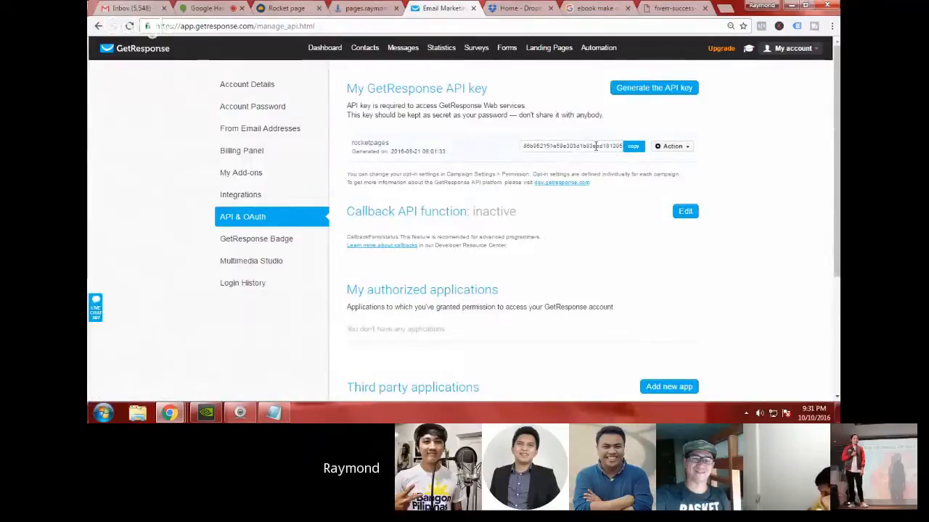
pyautogui.click(633, 150)
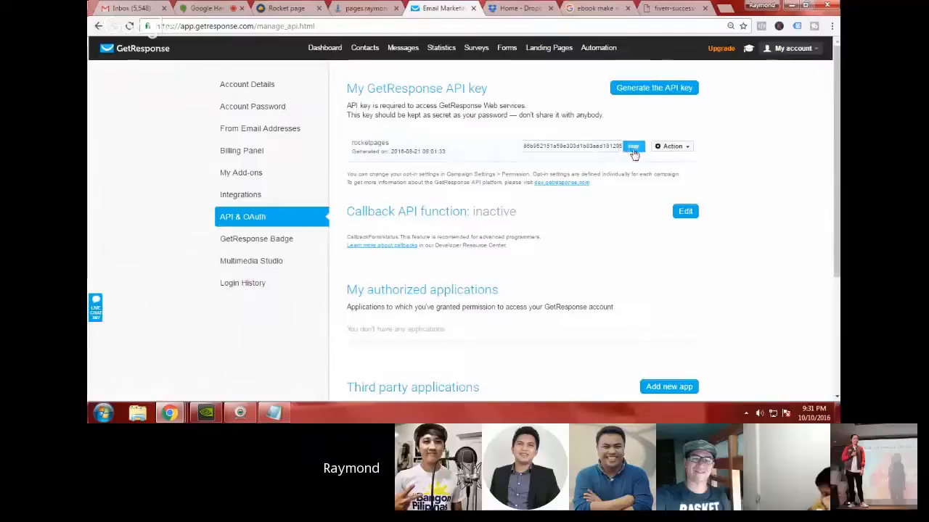
pyautogui.click(634, 150)
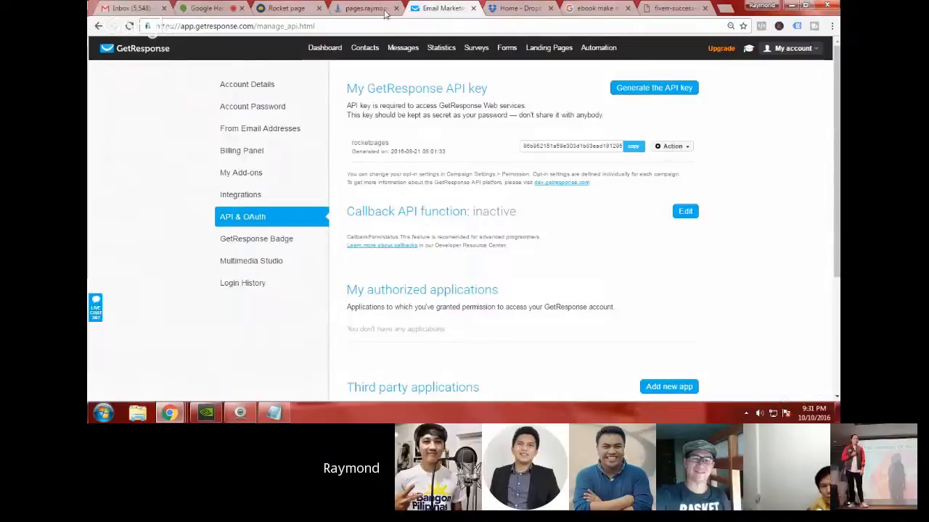
# Step: Switch to RocketPages, replace the getresponse integration's API key with the copied key, and look through the available campaigns
pyautogui.click(282, 7)
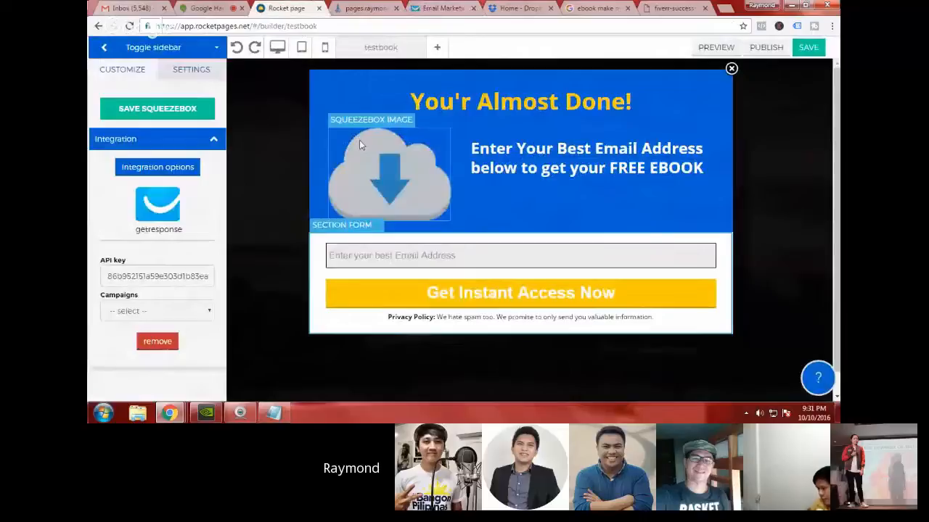
pyautogui.doubleClick(141, 273)
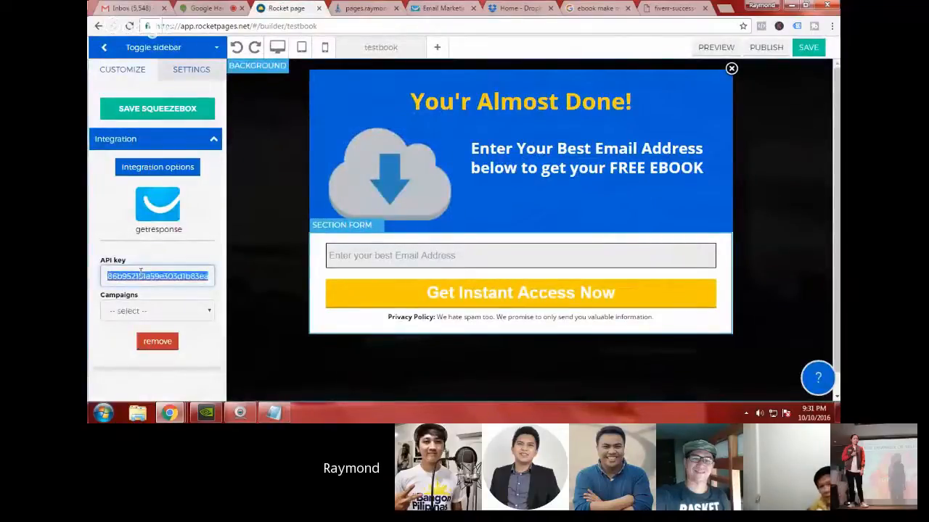
pyautogui.press('BackSpace')
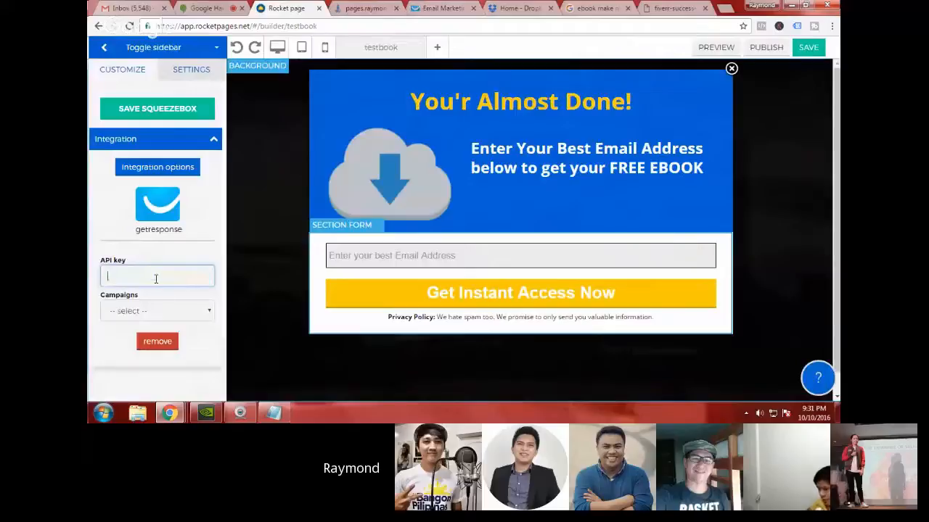
pyautogui.hotkey('ctrl', 'v')
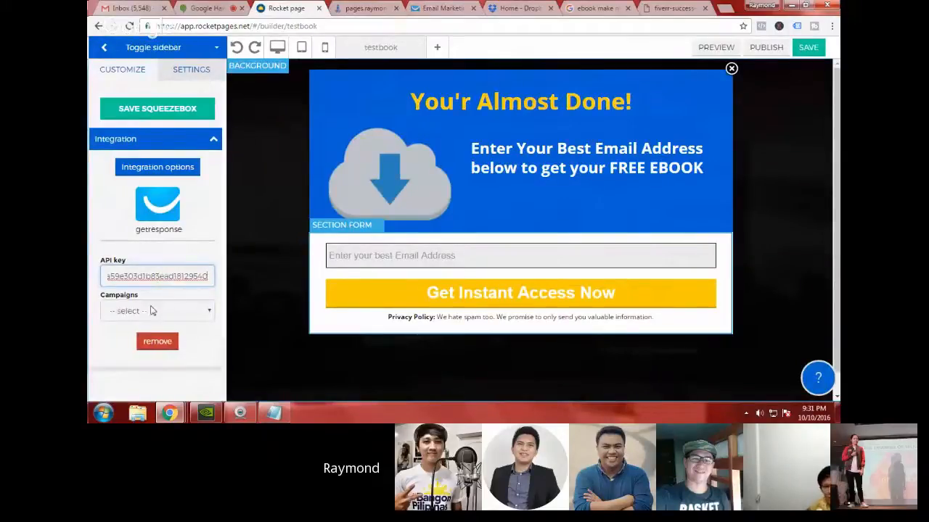
pyautogui.click(208, 312)
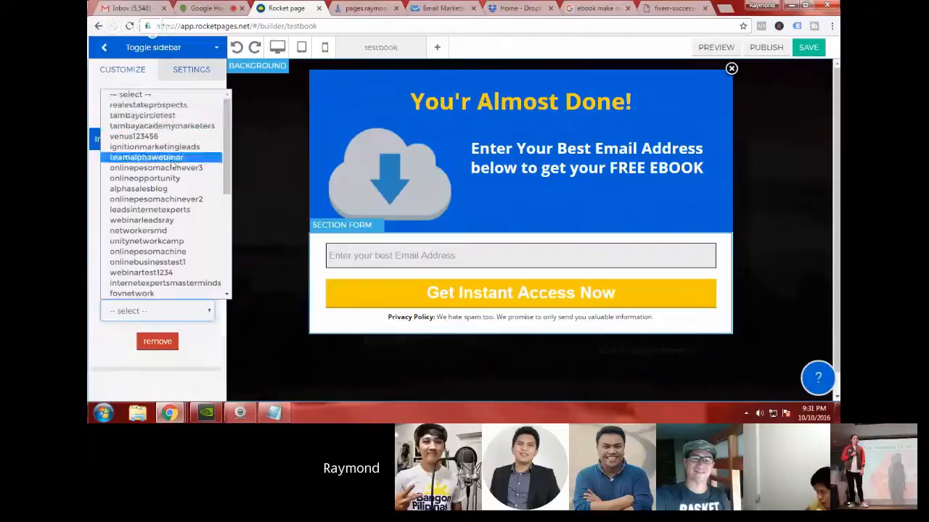
pyautogui.click(198, 313)
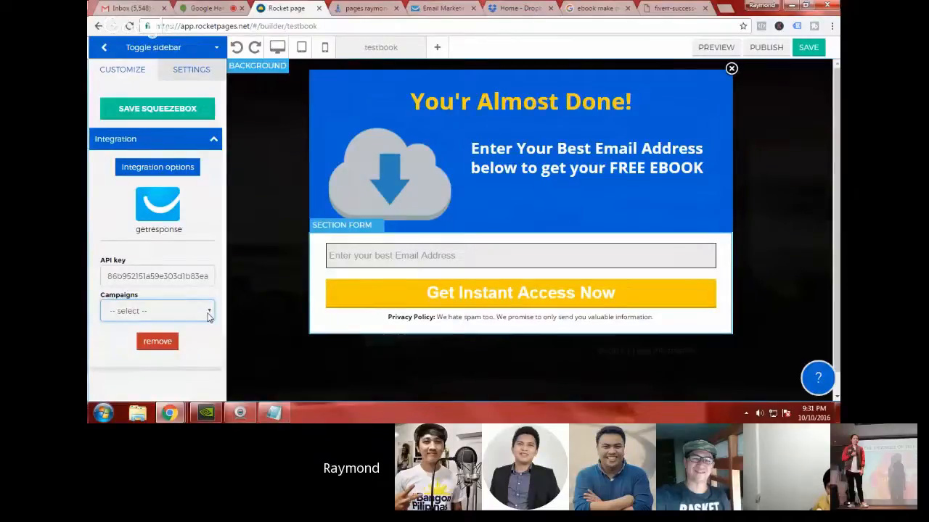
# Step: Switch to GetResponse and examine the current campaign's general settings, its confirmed opt-in permissions and the campaign list
pyautogui.click(441, 8)
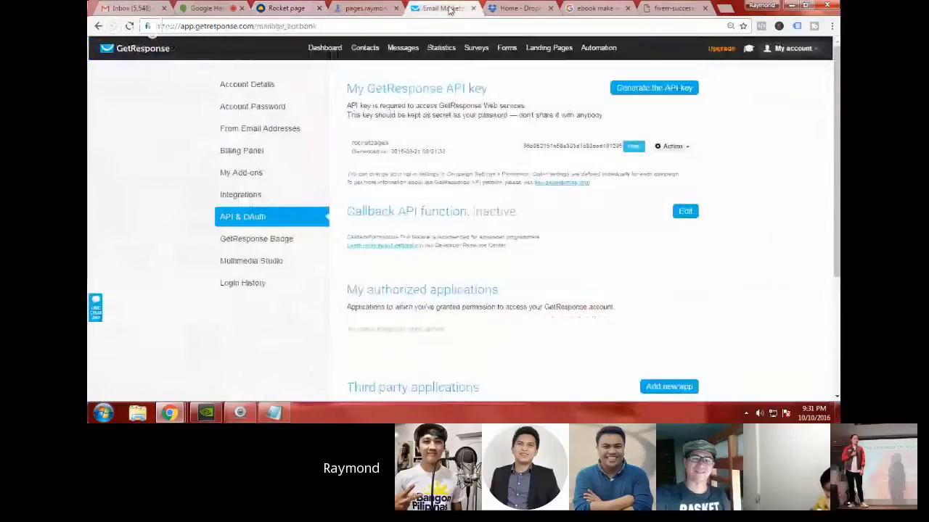
pyautogui.click(791, 50)
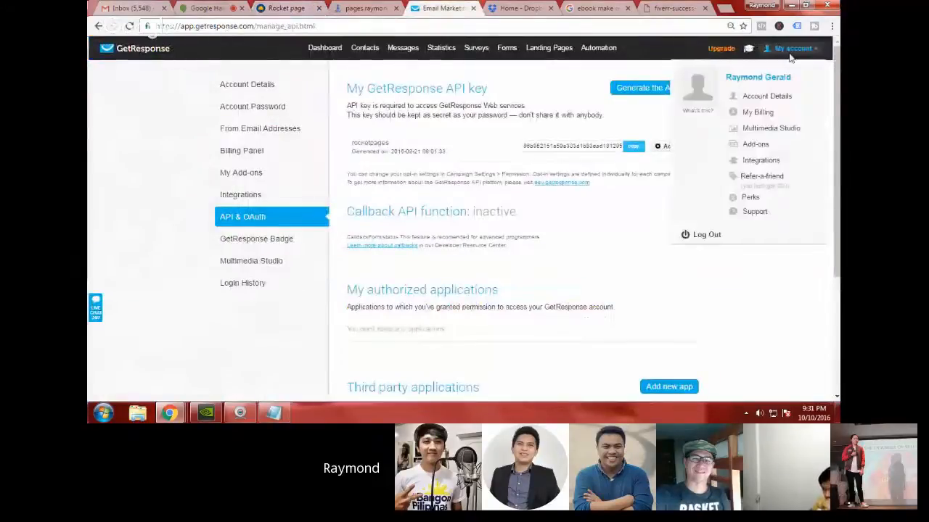
pyautogui.click(323, 50)
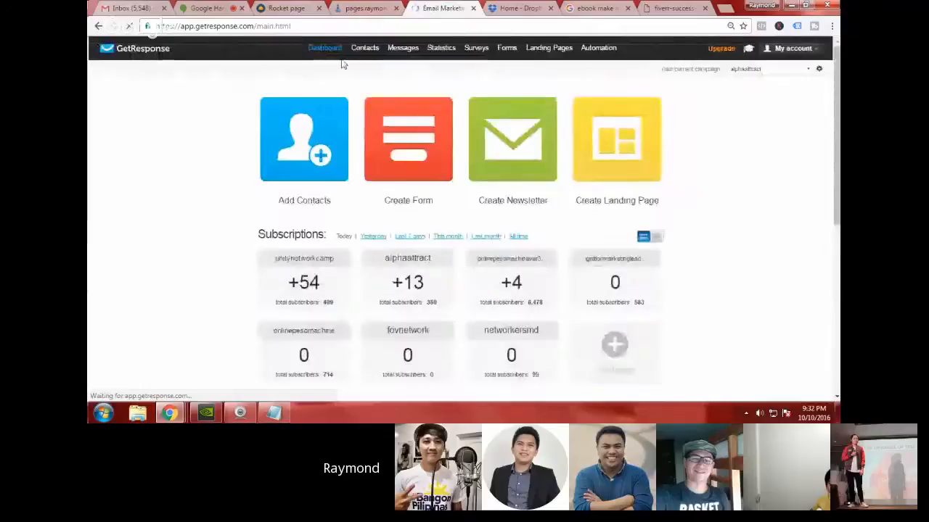
pyautogui.moveTo(659, 69); pyautogui.dragTo(720, 69)
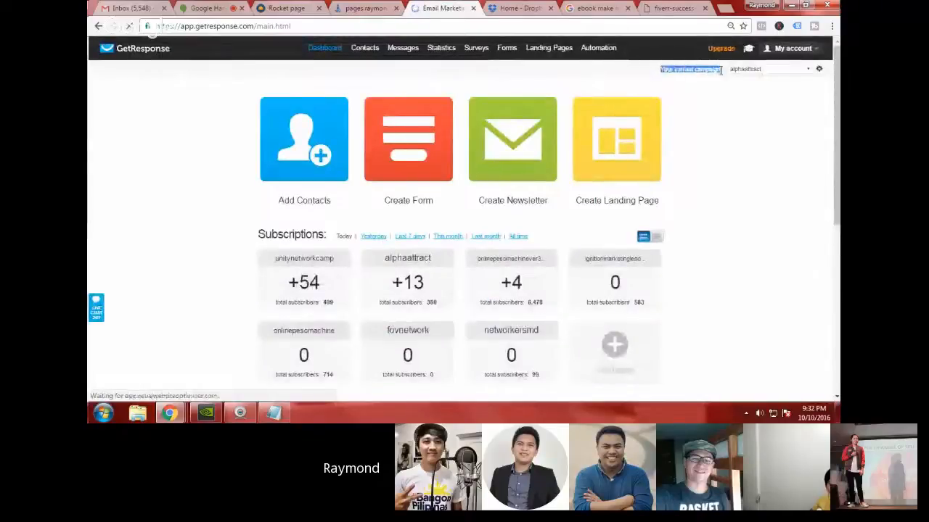
pyautogui.click(713, 120)
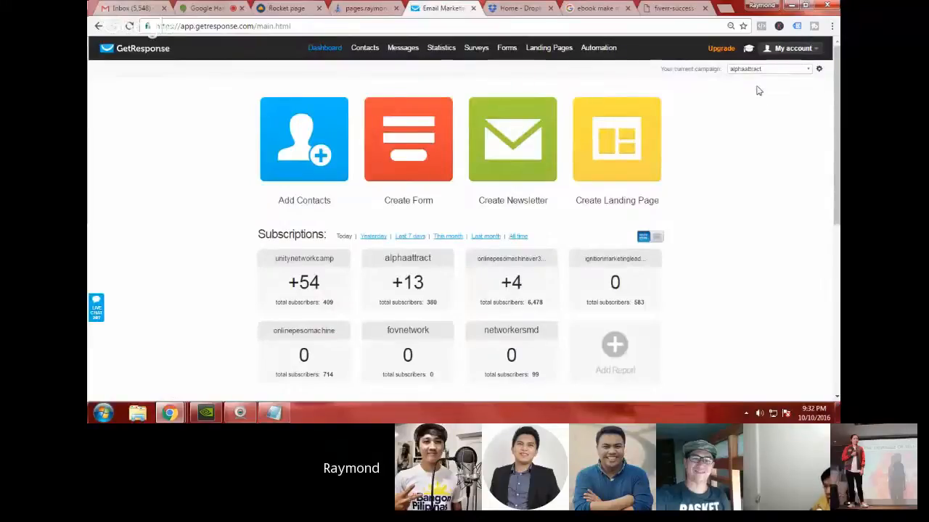
pyautogui.click(819, 70)
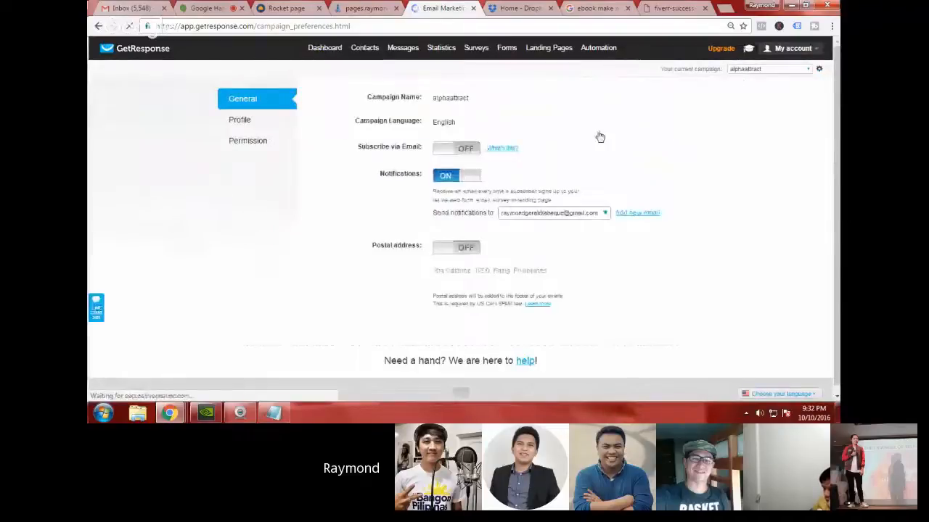
pyautogui.click(250, 141)
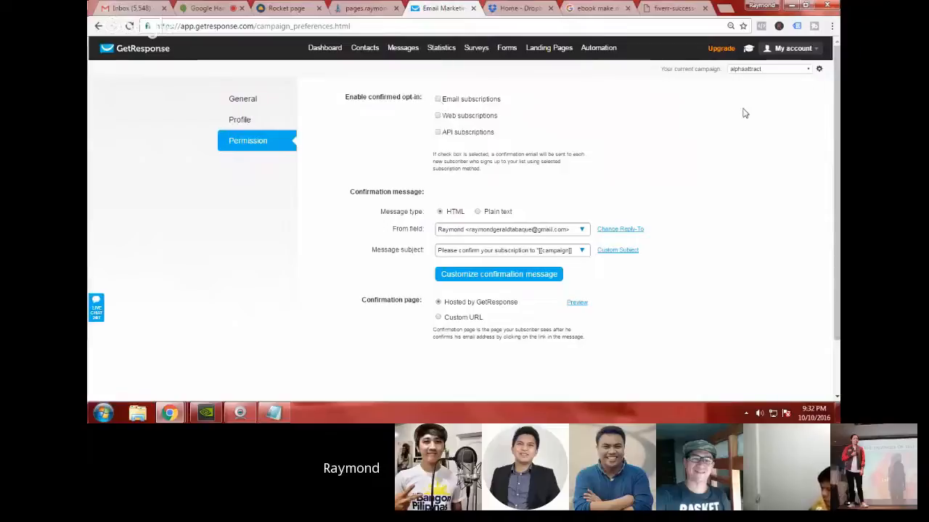
pyautogui.click(798, 71)
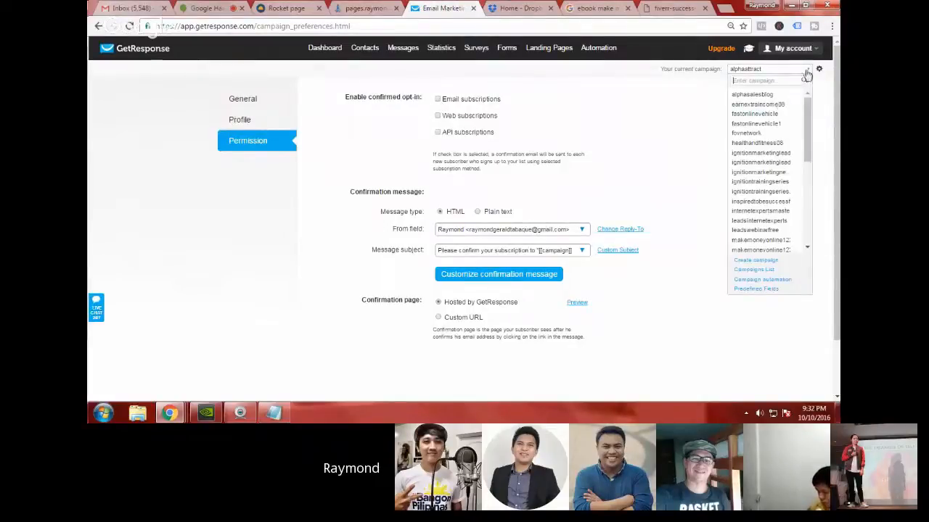
pyautogui.click(806, 74)
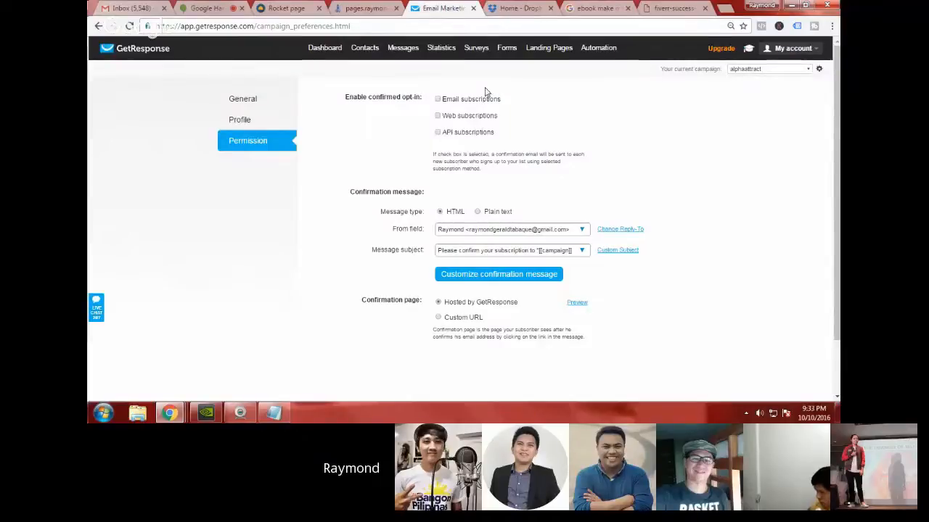
# Step: Switch to RocketPages and select alphaattract as the campaign for the popup form's getresponse integration
pyautogui.click(276, 7)
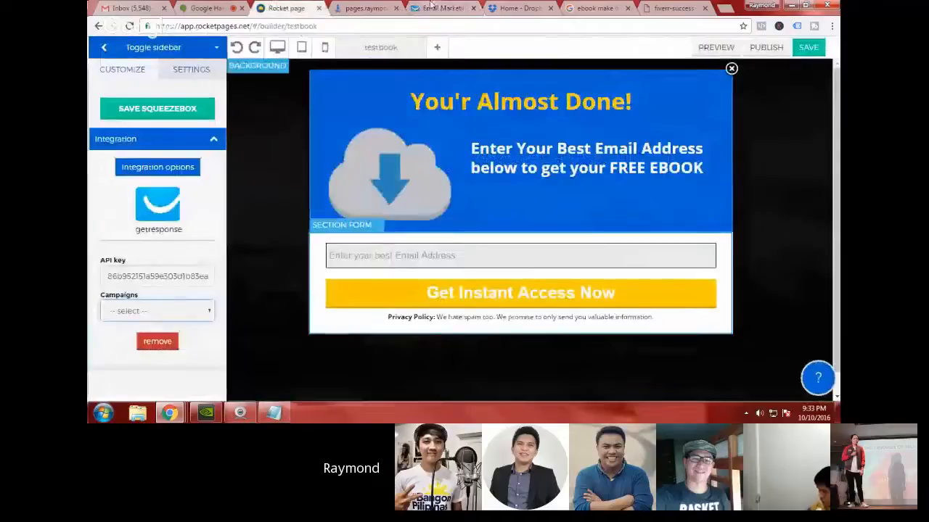
pyautogui.click(188, 308)
pyautogui.scroll(-5, 190, 301)
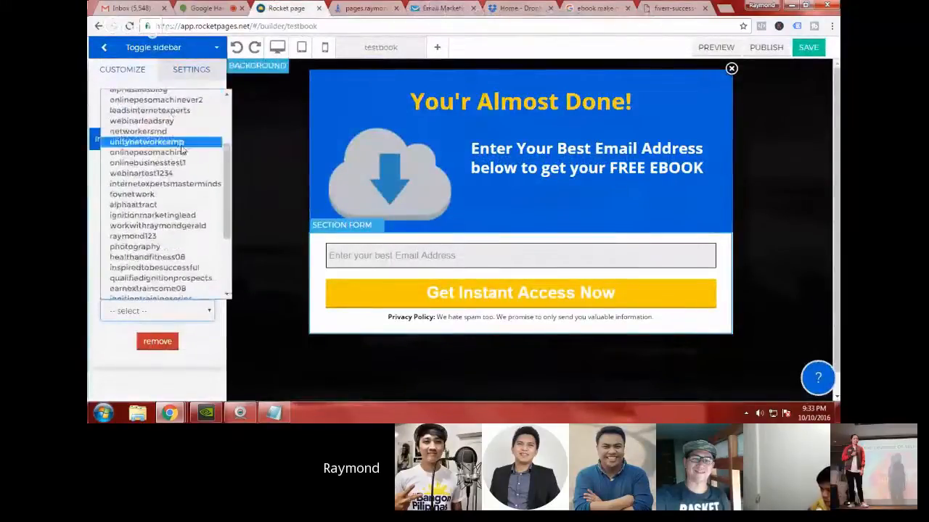
pyautogui.scroll(5, 181, 149)
pyautogui.scroll(-5, 182, 151)
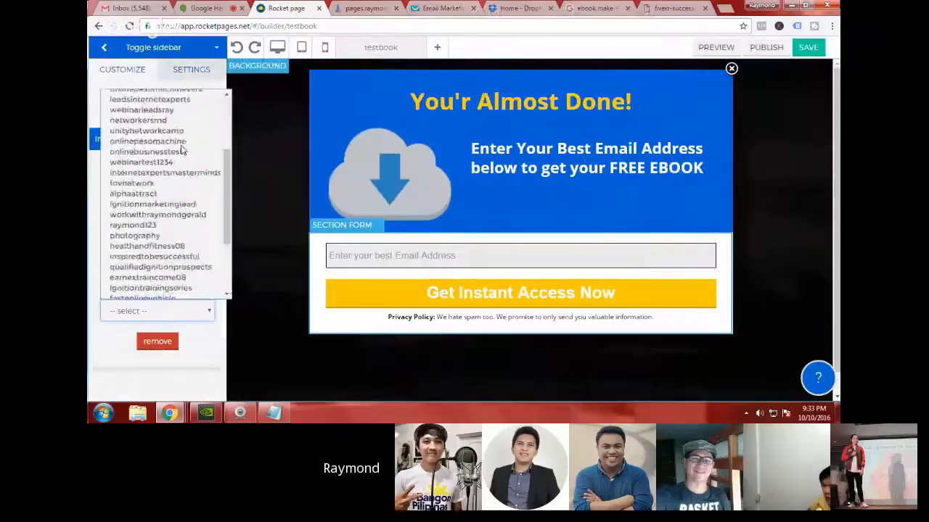
pyautogui.scroll(-3, 181, 150)
pyautogui.press('a')
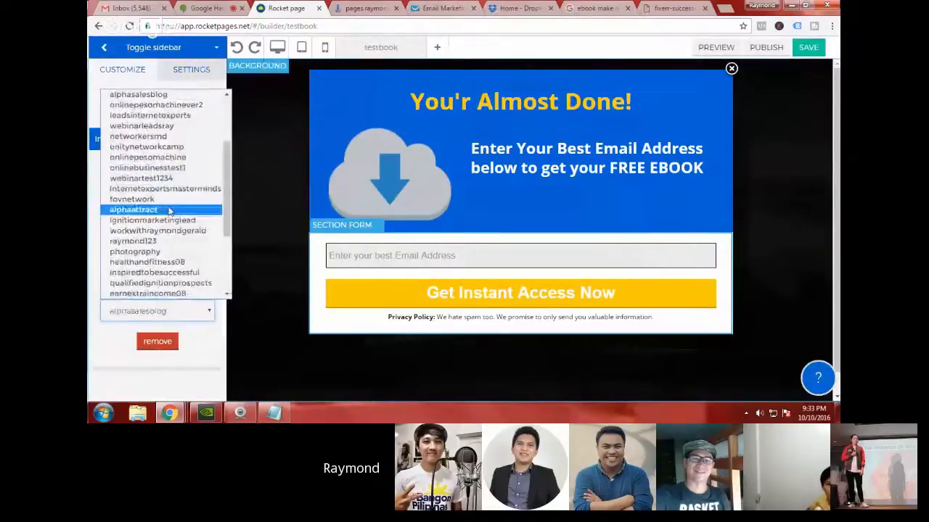
pyautogui.click(169, 209)
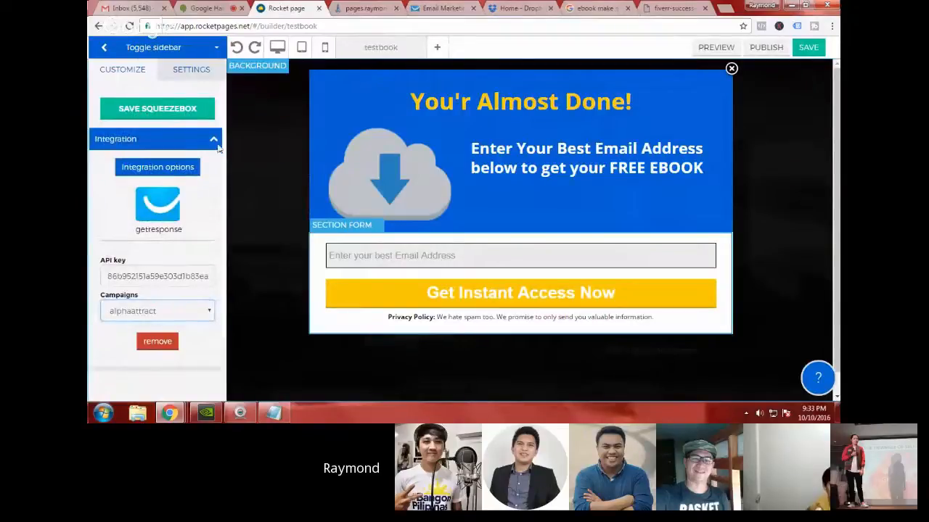
pyautogui.click(181, 118)
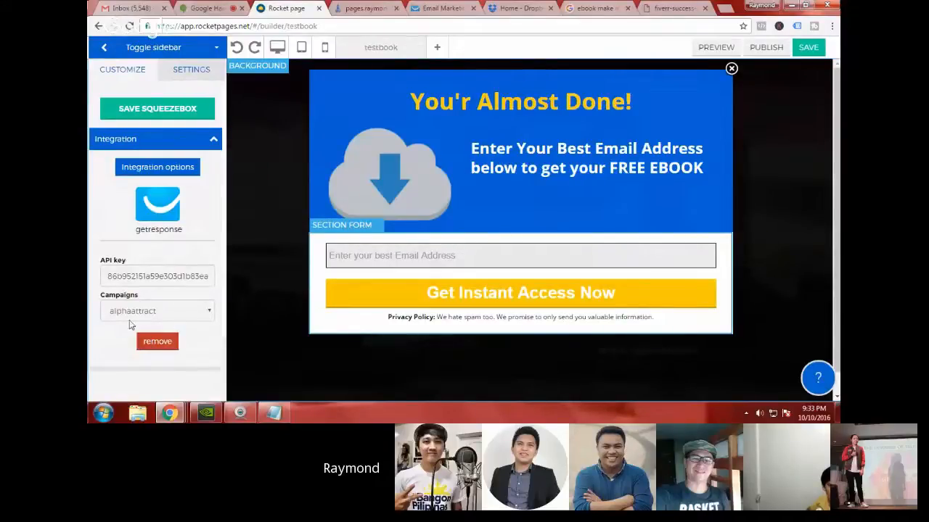
pyautogui.click(213, 140)
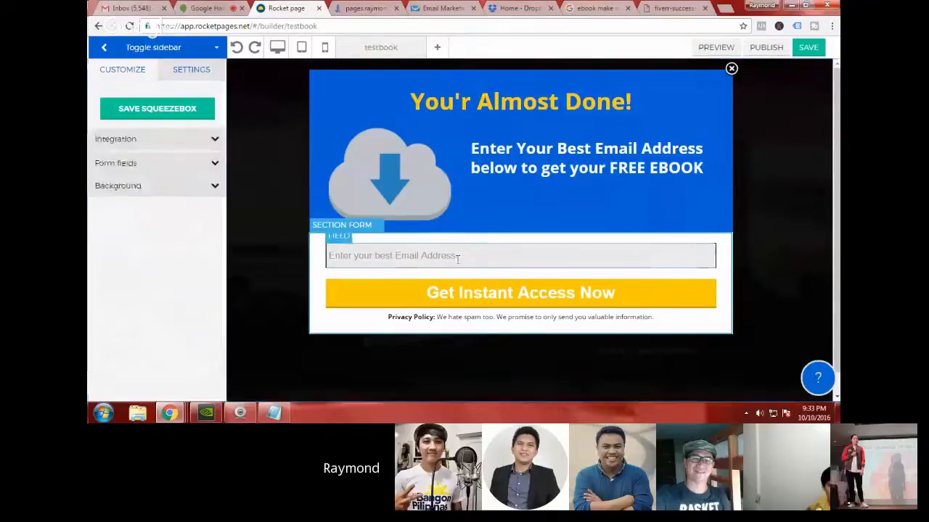
# Step: Change the popup's yellow button text to "SEND ME THE FREE EBOOK"
pyautogui.click(534, 295)
pyautogui.click(539, 296)
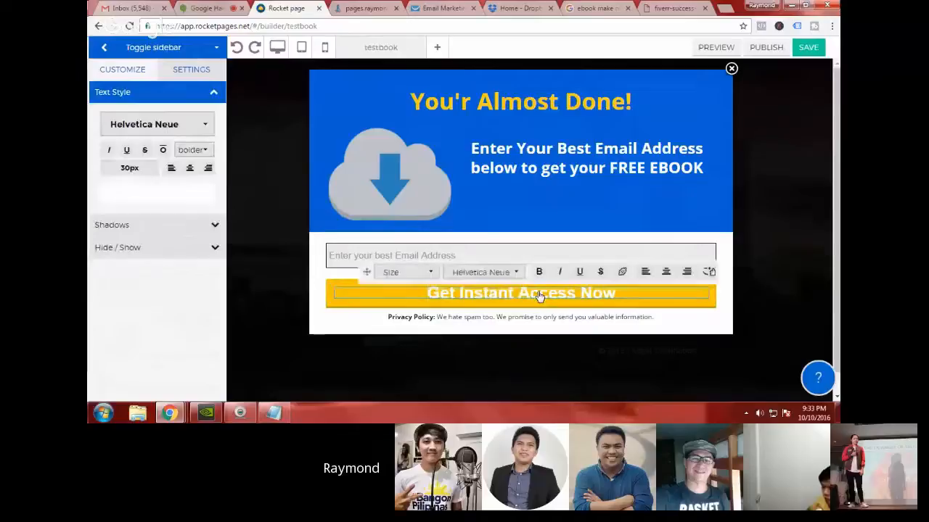
pyautogui.tripleClick(539, 296)
pyautogui.write('SEND')
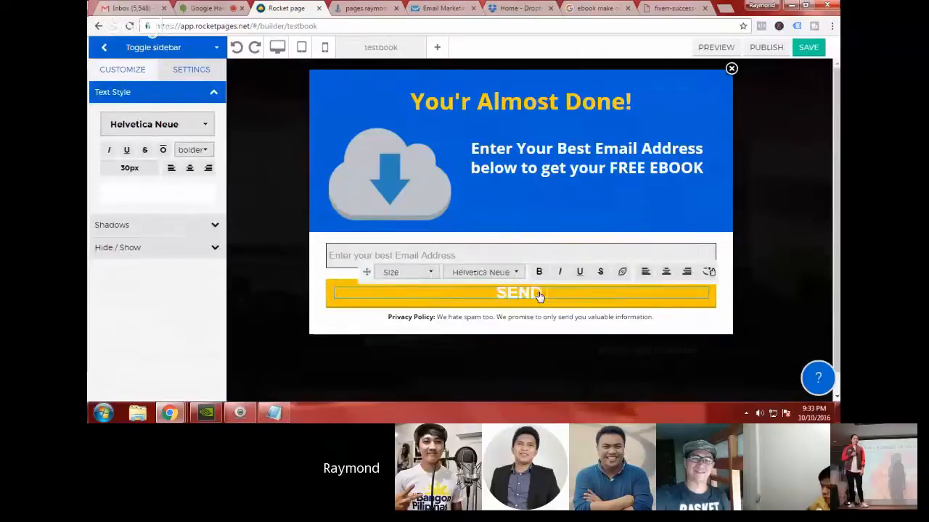
pyautogui.write(' ME THE FREE EBOOK')
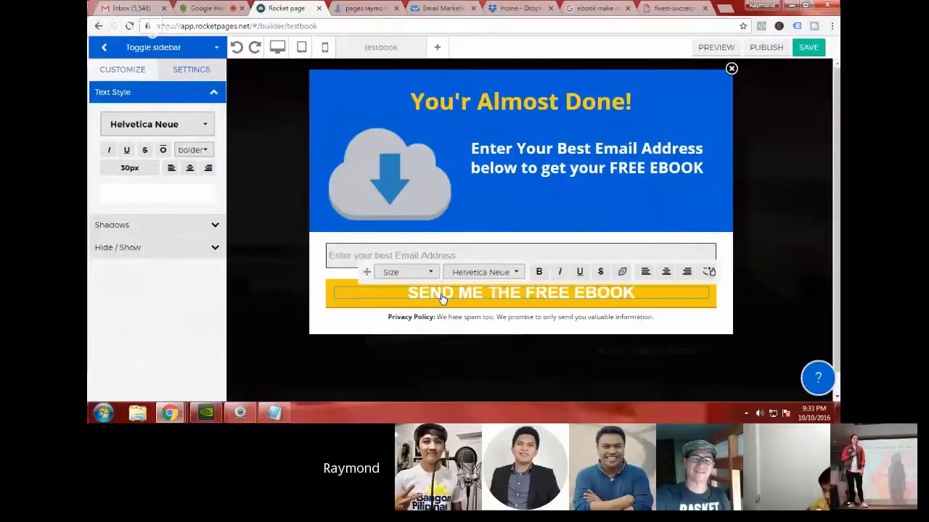
pyautogui.click(572, 187)
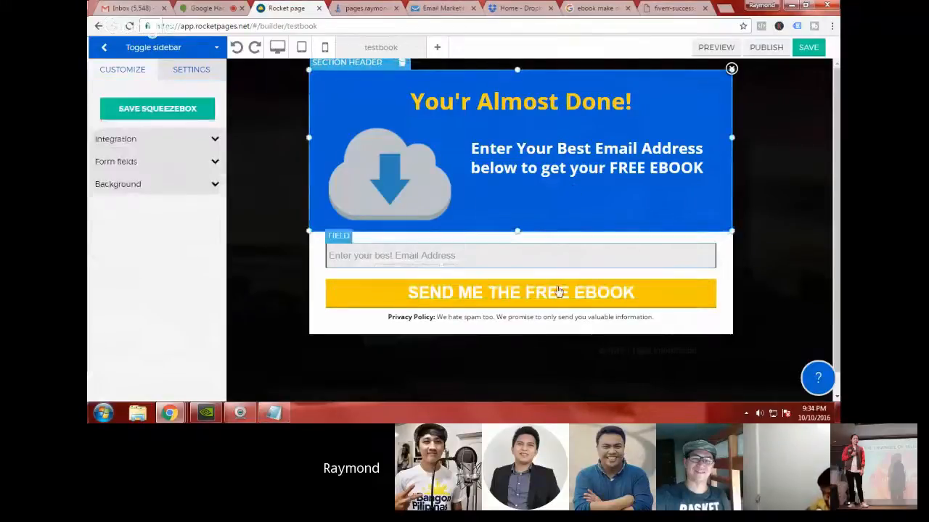
# Step: Replace the popup's privacy policy text with "THE FREE EBOOK WILL BE SENT TO THE EMAIL INFORMATION PROVIDED ABOVE"
pyautogui.click(426, 319)
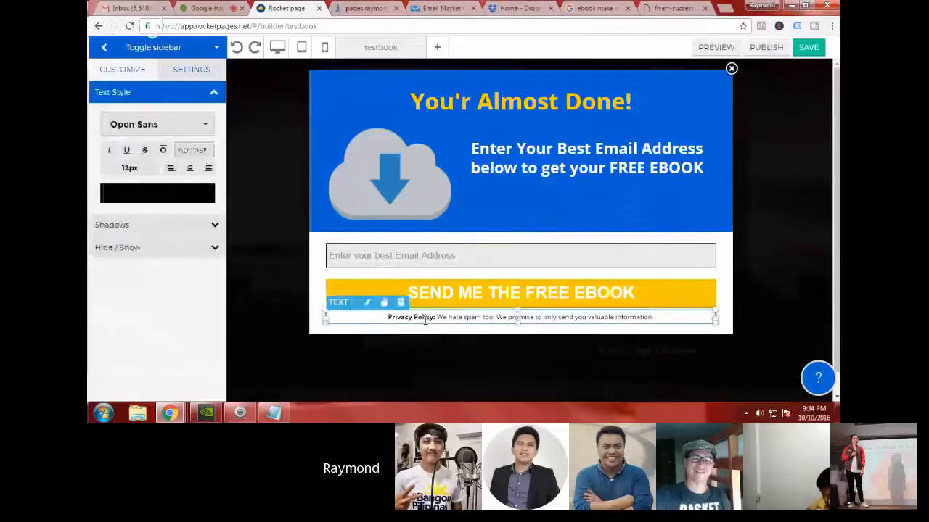
pyautogui.doubleClick(522, 319)
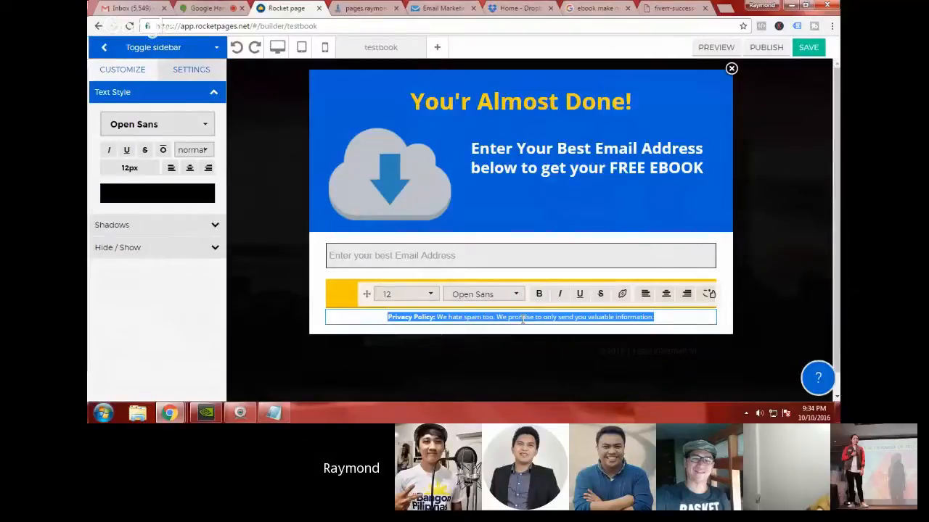
pyautogui.write('THE F')
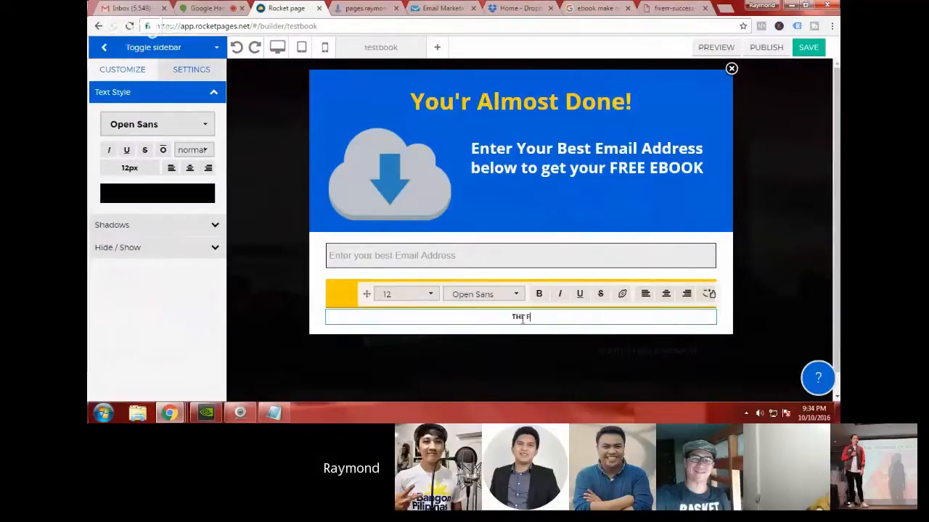
pyautogui.write('REE EBOOK WILL B')
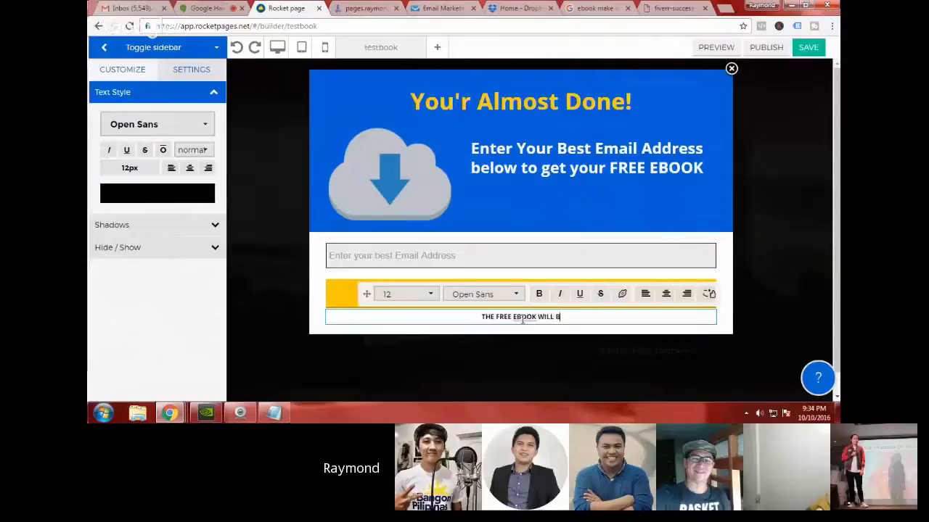
pyautogui.write('E SENT ')
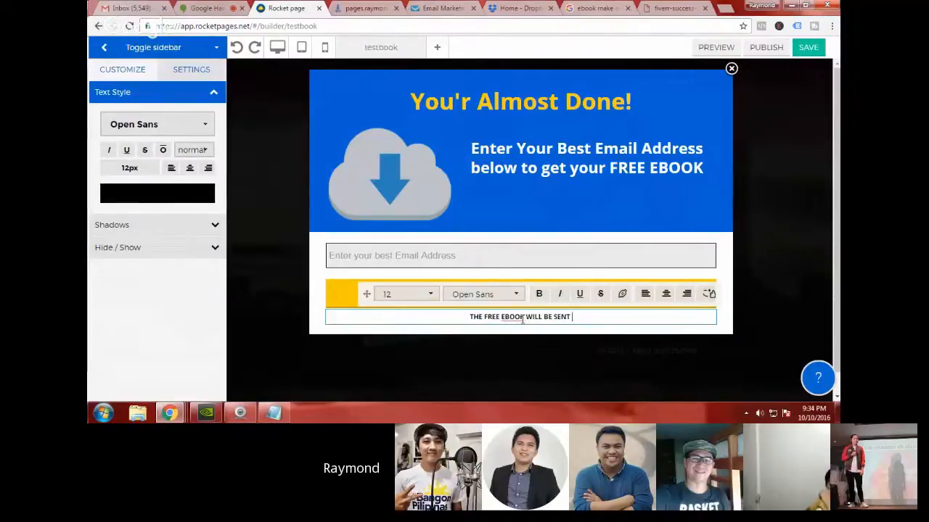
pyautogui.write('TO THE EMAIL I')
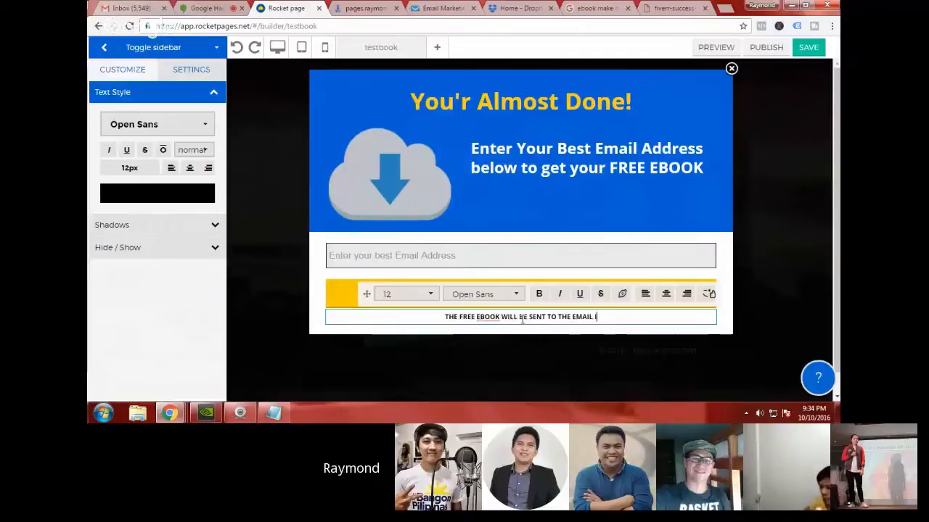
pyautogui.write('NFORMATION R')
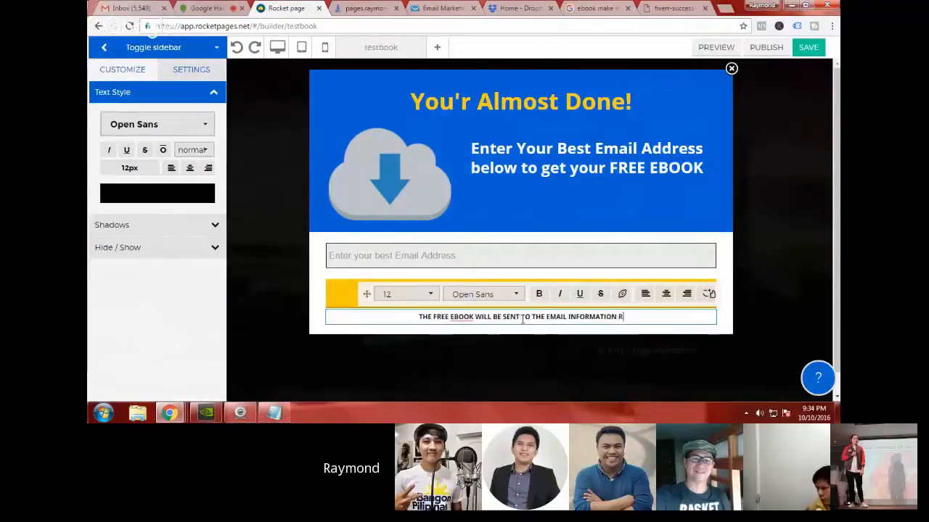
pyautogui.write('ROVIDED')
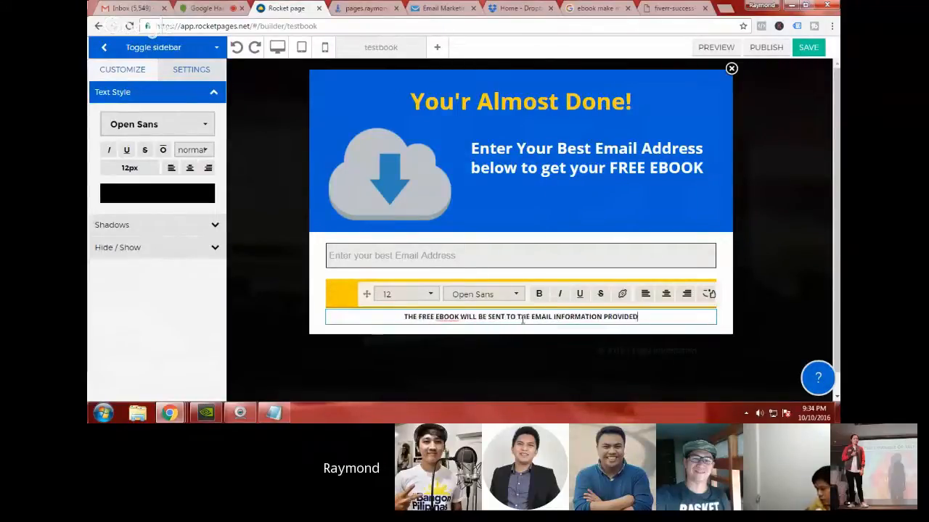
pyautogui.write(' ABOVE')
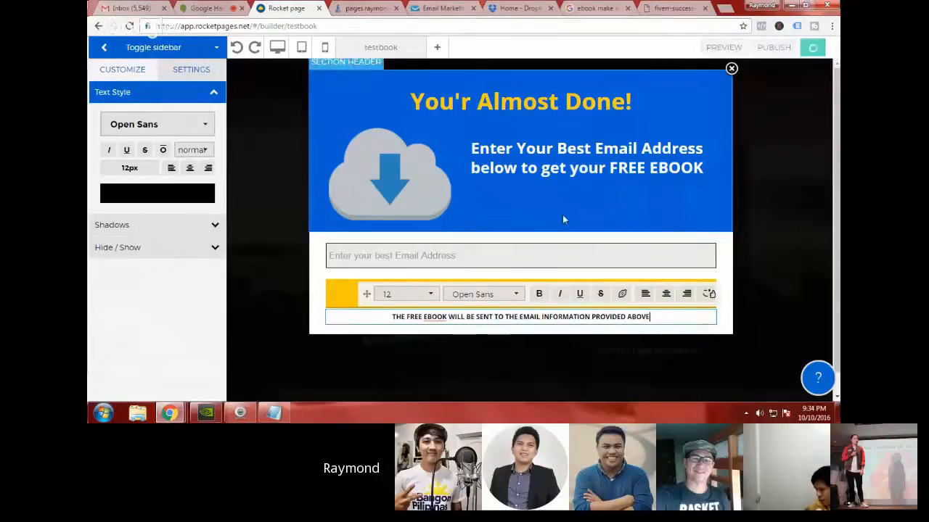
pyautogui.click(563, 218)
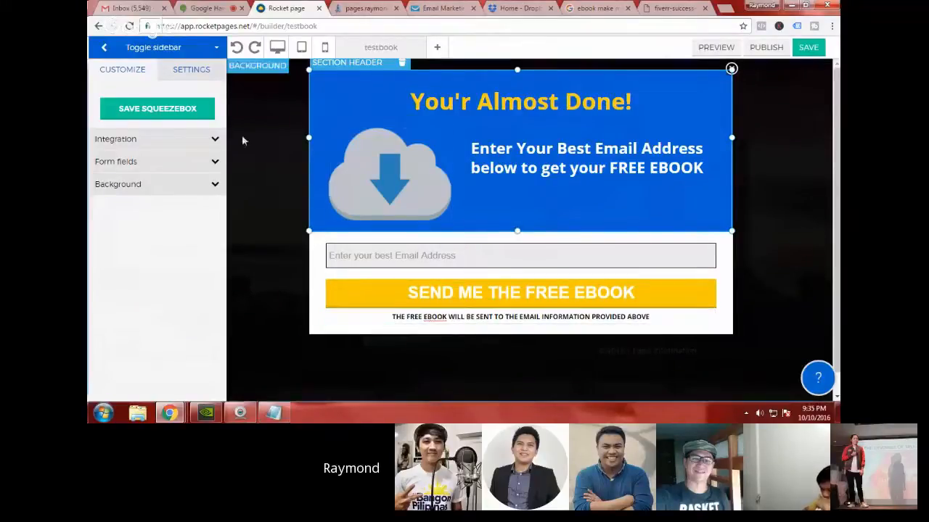
# Step: Save the squeezebox and the testbook page, and close the opt-in popup to return to the main page
pyautogui.click(188, 108)
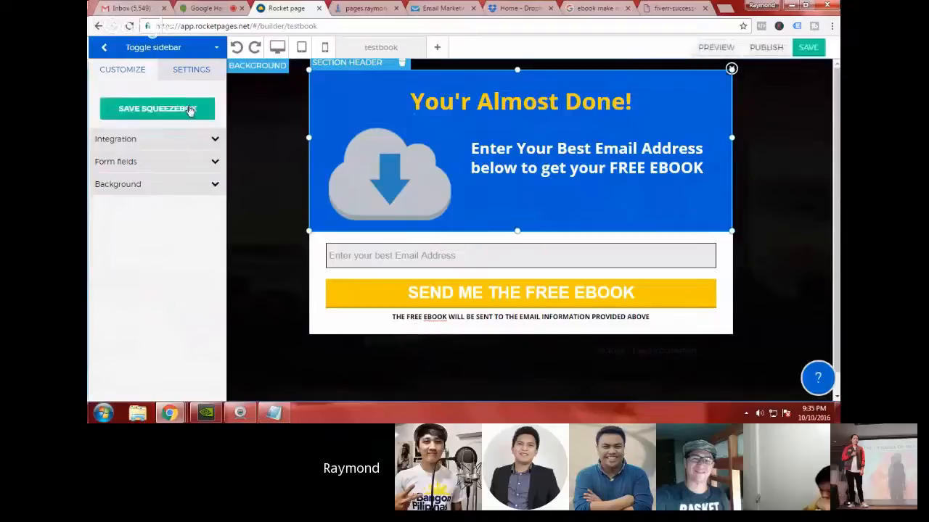
pyautogui.click(811, 49)
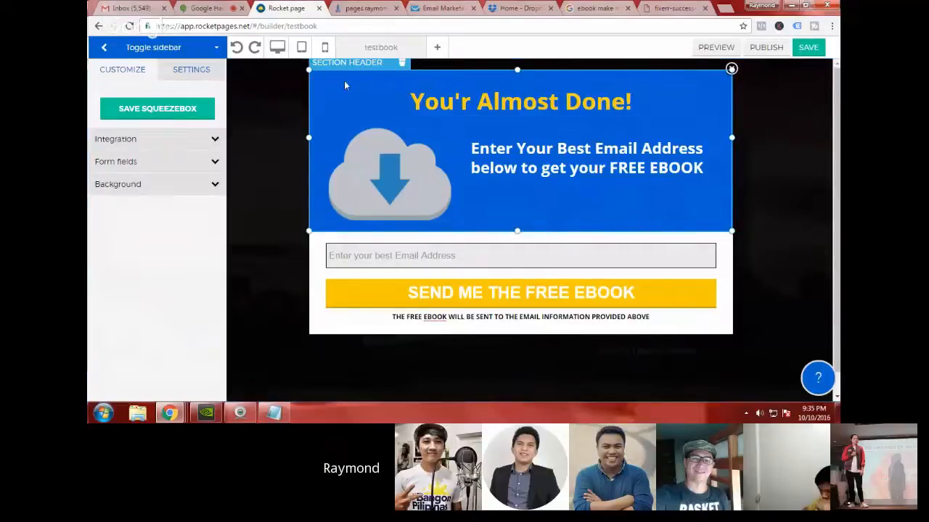
pyautogui.click(409, 181)
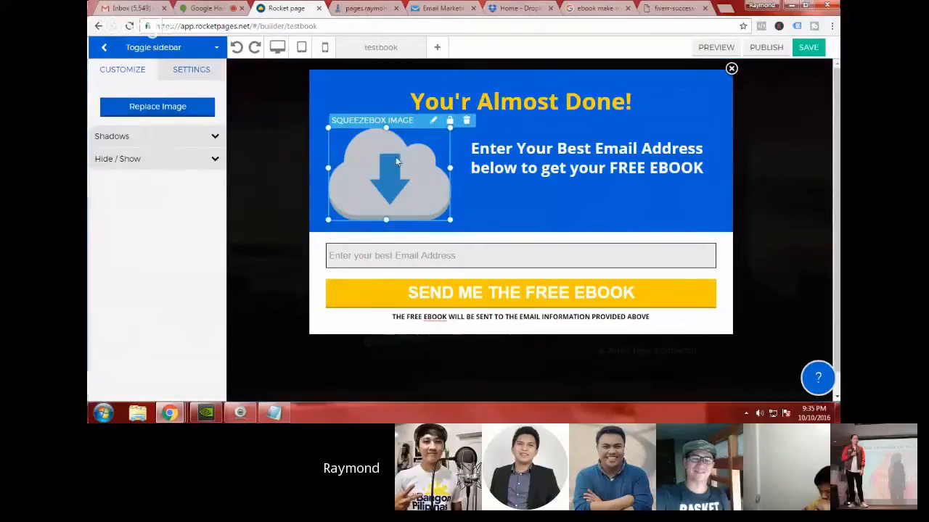
pyautogui.click(731, 69)
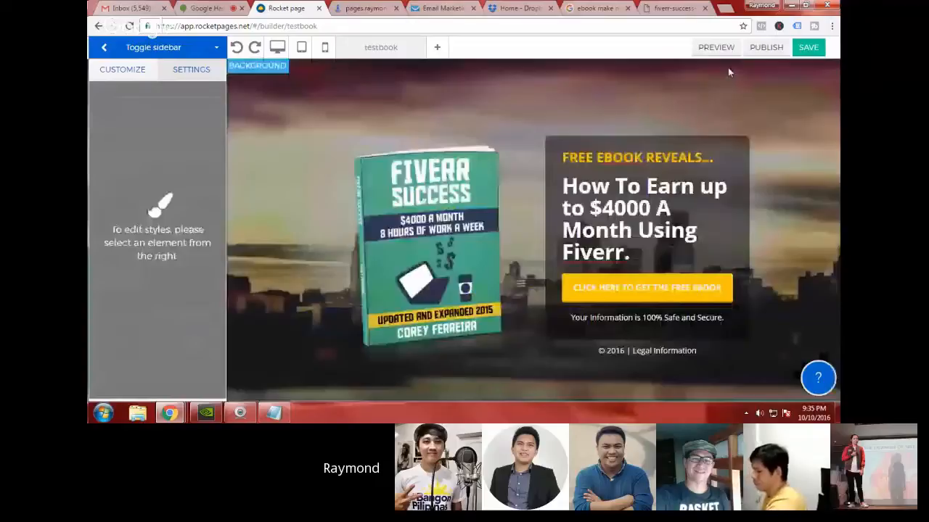
pyautogui.click(589, 269)
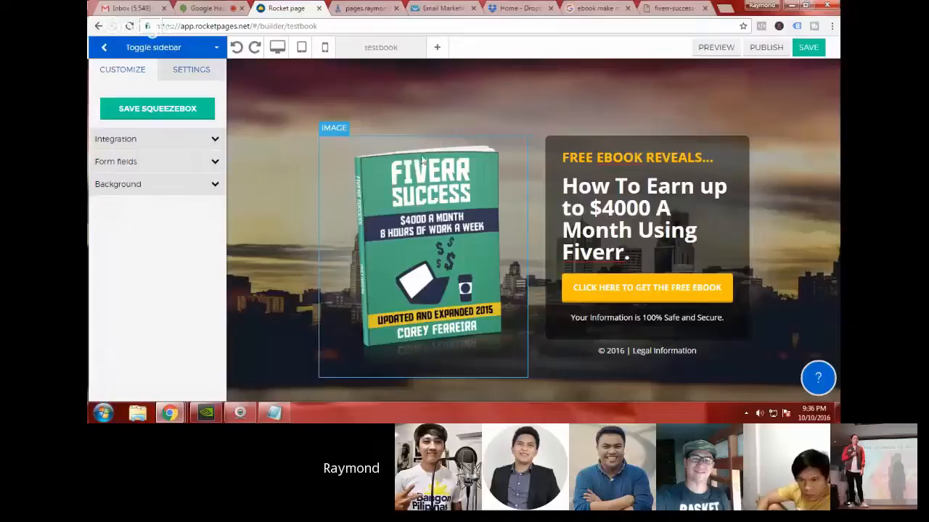
# Step: Switch to Notepad and add the line "dropbox.com" below "3. Call To Action"
pyautogui.click(274, 412)
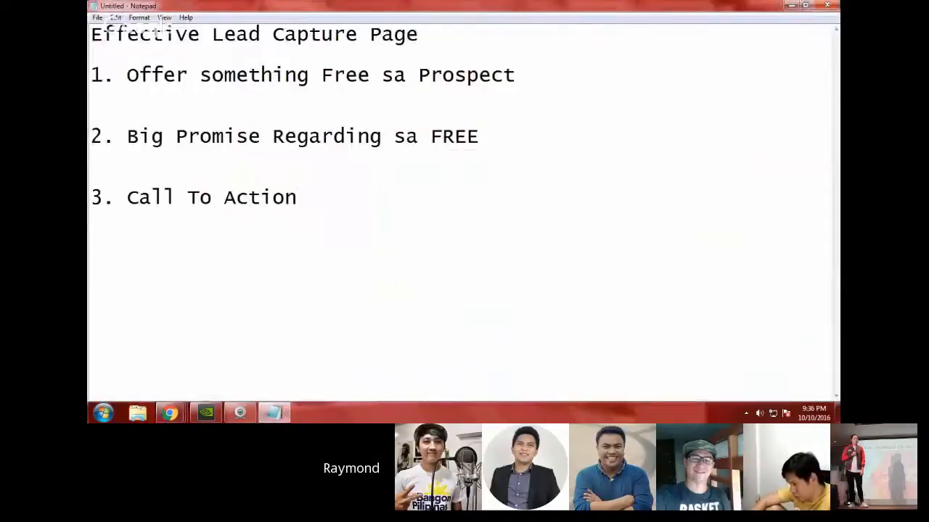
pyautogui.write('drop')
pyautogui.press('BackSpace')
pyautogui.press('BackSpace')
pyautogui.press('BackSpace')
pyautogui.press('BackSpace')
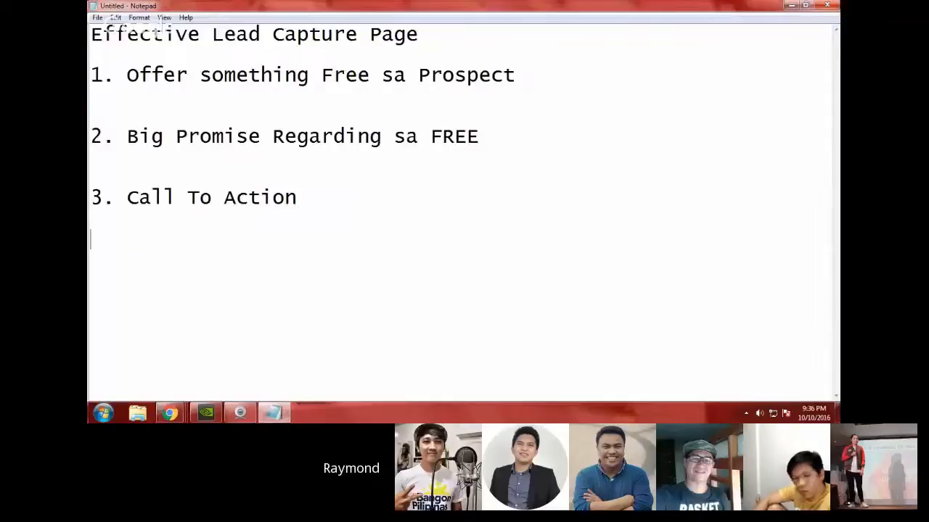
pyautogui.press('Return')
pyautogui.write('droop')
pyautogui.press('BackSpace')
pyautogui.press('BackSpace')
pyautogui.write('[')
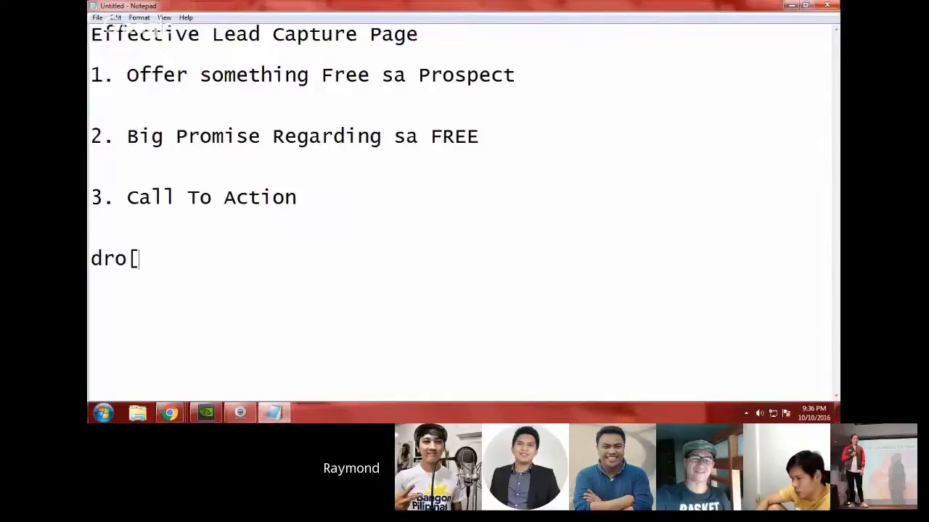
pyautogui.press('BackSpace')
pyautogui.write('pbox.')
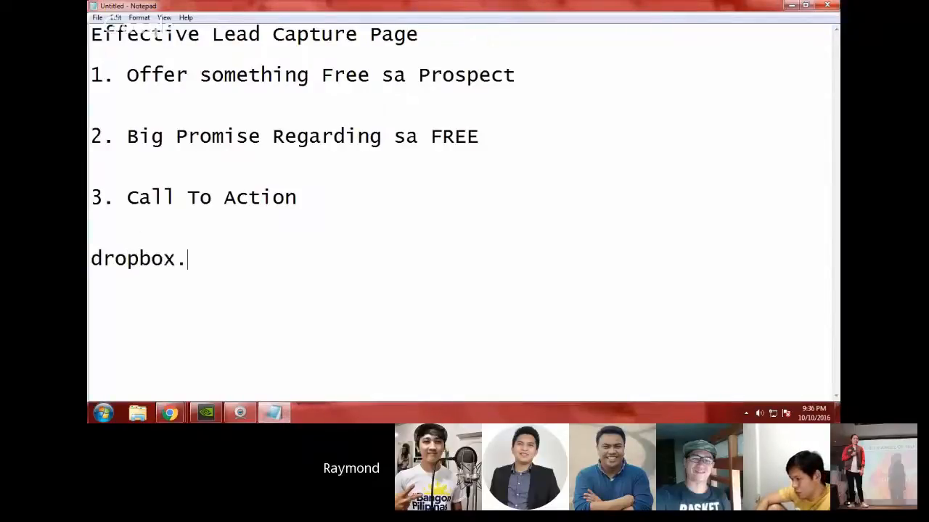
pyautogui.write('com')
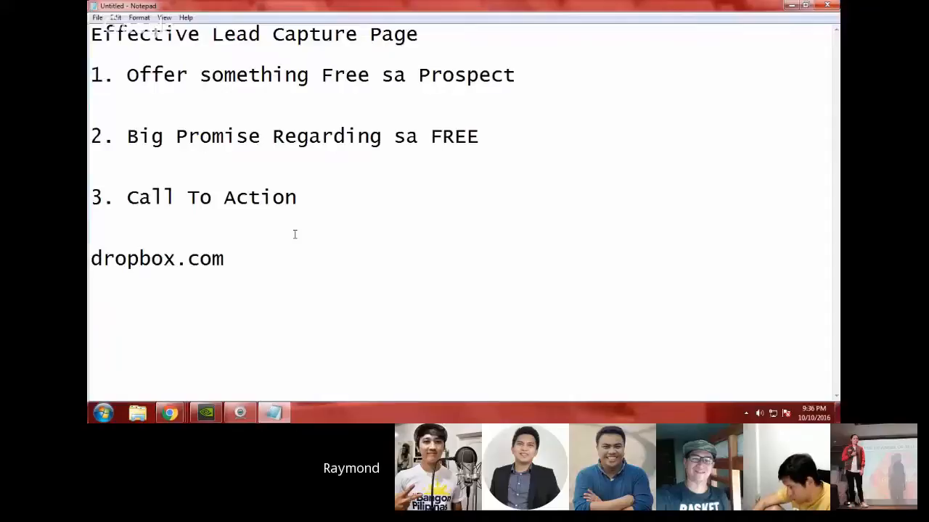
# Step: Indent the dropbox.com line with spaces so it sits near the middle of the page
pyautogui.press('Home')
pyautogui.hotkey('shift', 'Right')
pyautogui.press('Left')
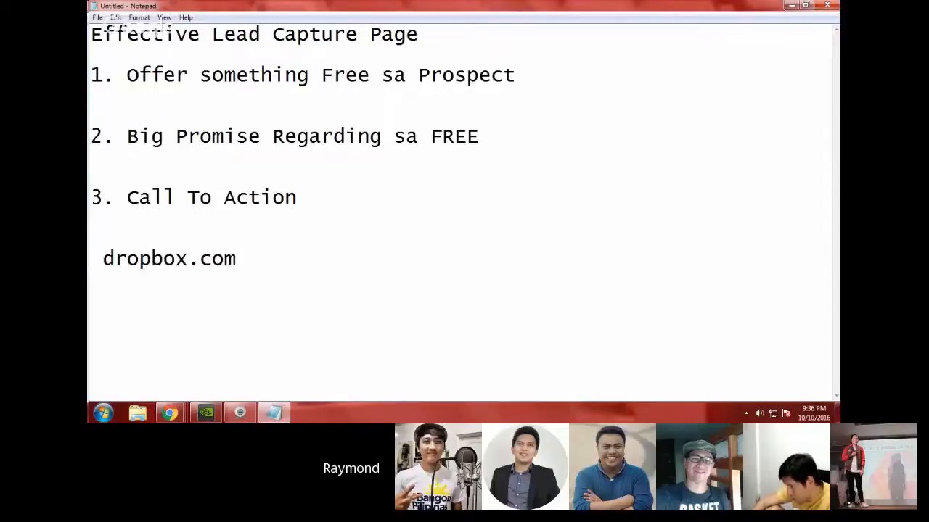
pyautogui.press('BackSpace')
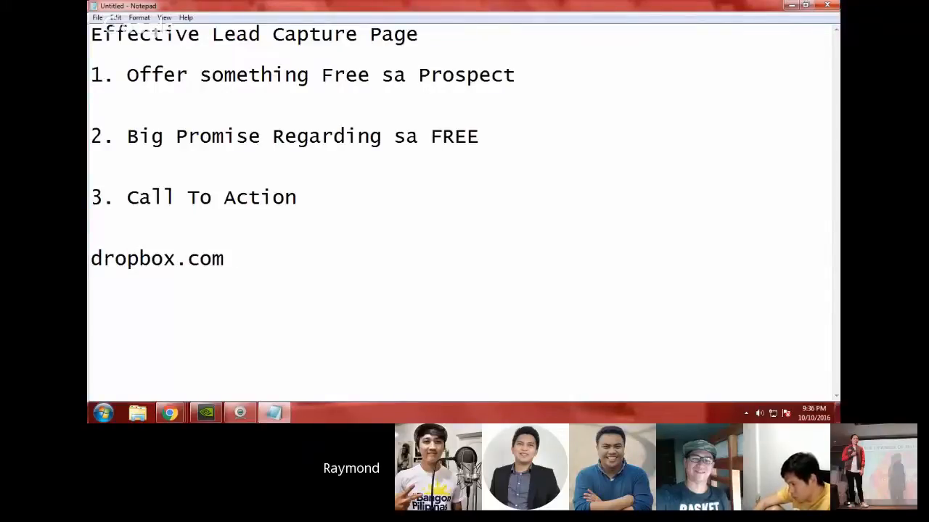
pyautogui.press('Right')
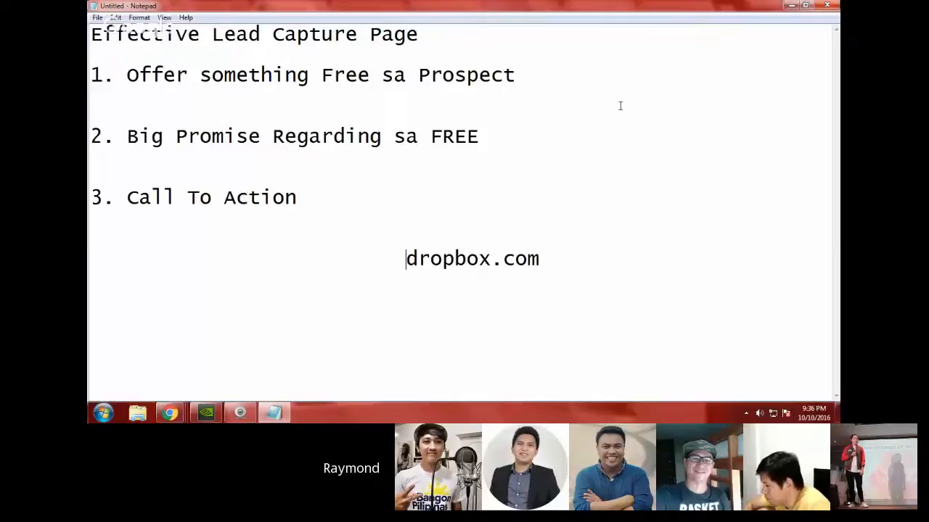
# Step: Switch to Dropbox, look at the upload dialog and its file chooser, and leave without uploading a file
pyautogui.click(791, 8)
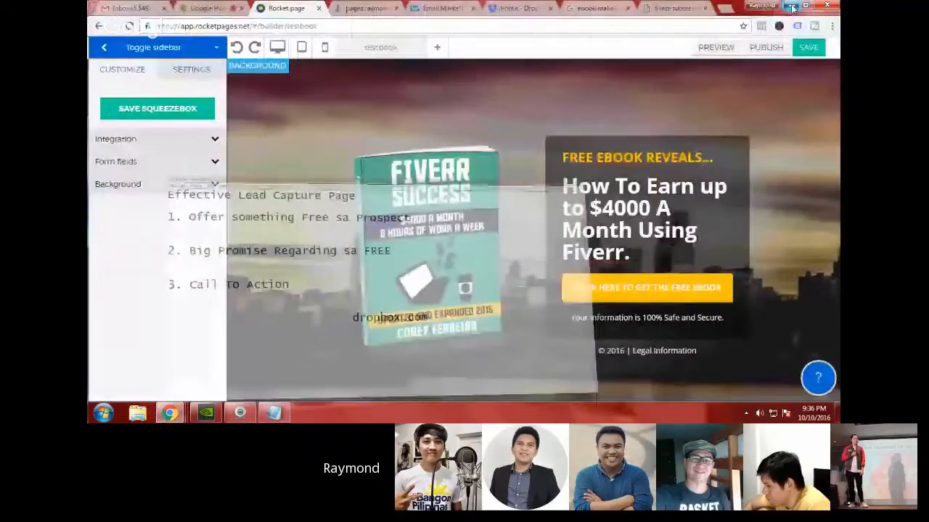
pyautogui.click(519, 8)
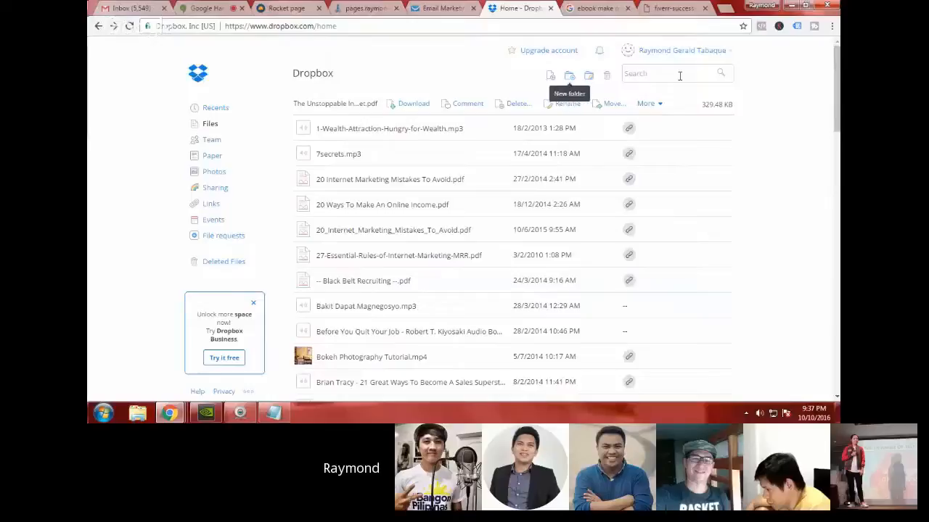
pyautogui.click(549, 82)
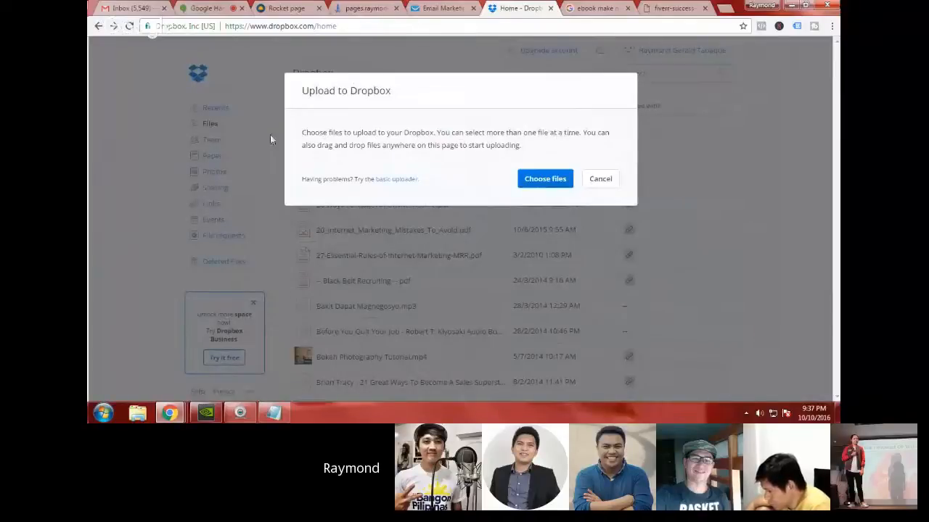
pyautogui.click(528, 187)
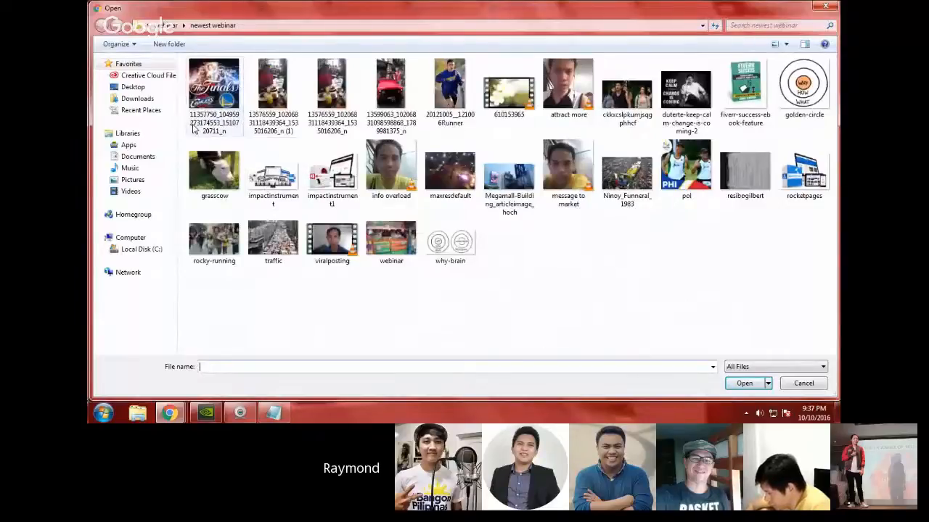
pyautogui.click(831, 11)
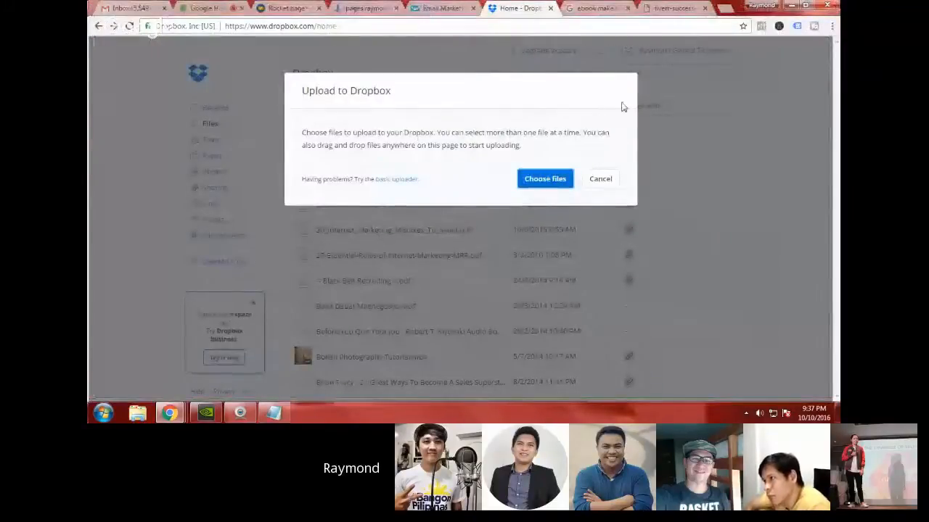
pyautogui.click(603, 187)
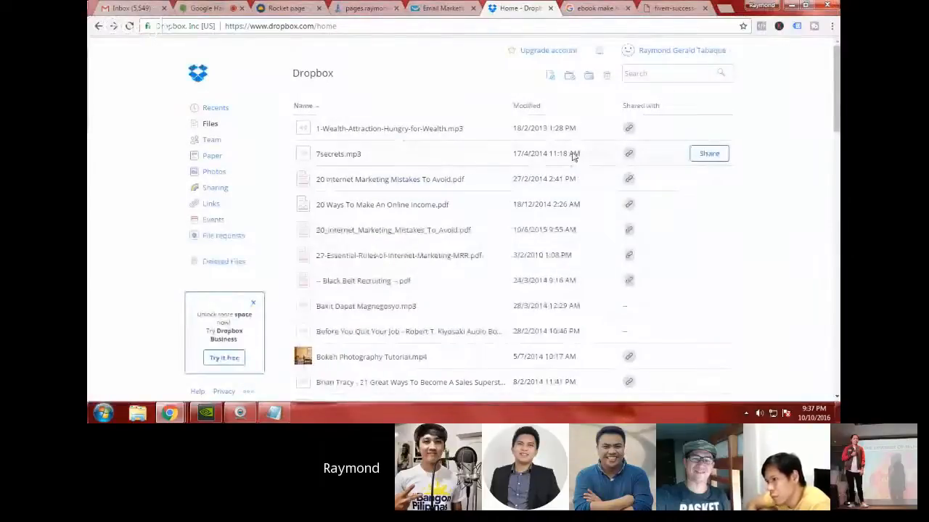
# Step: Look through the Dropbox file list for an ebook PDF to share
pyautogui.scroll(-2, 574, 156)
pyautogui.scroll(1, 569, 182)
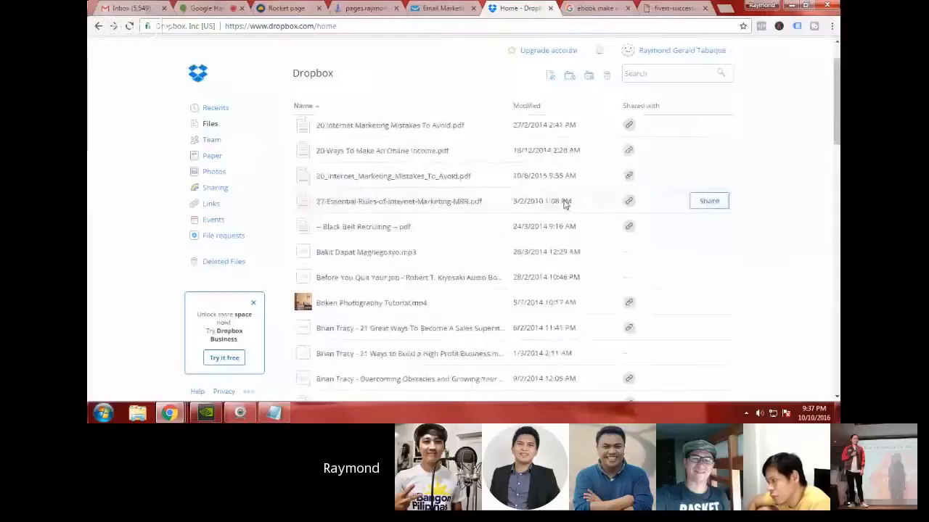
pyautogui.scroll(1, 564, 203)
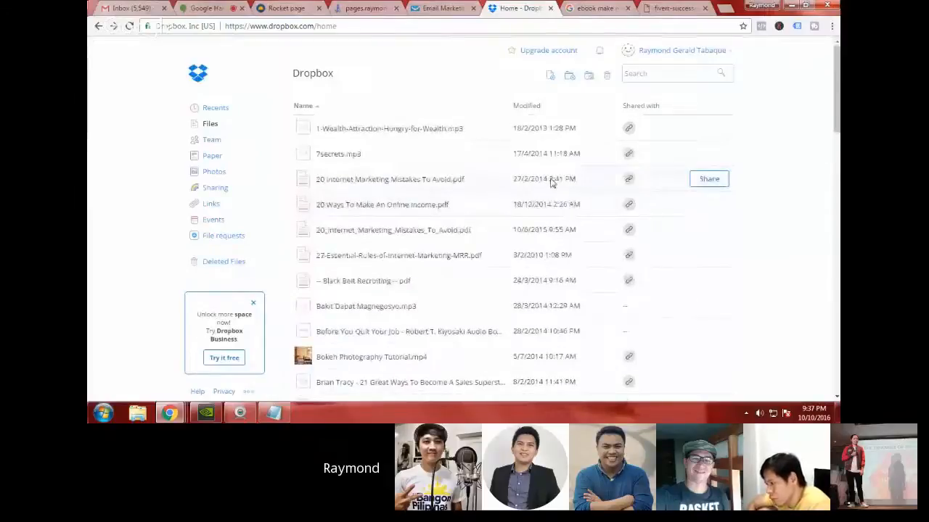
pyautogui.scroll(-1, 550, 182)
pyautogui.scroll(-3, 550, 183)
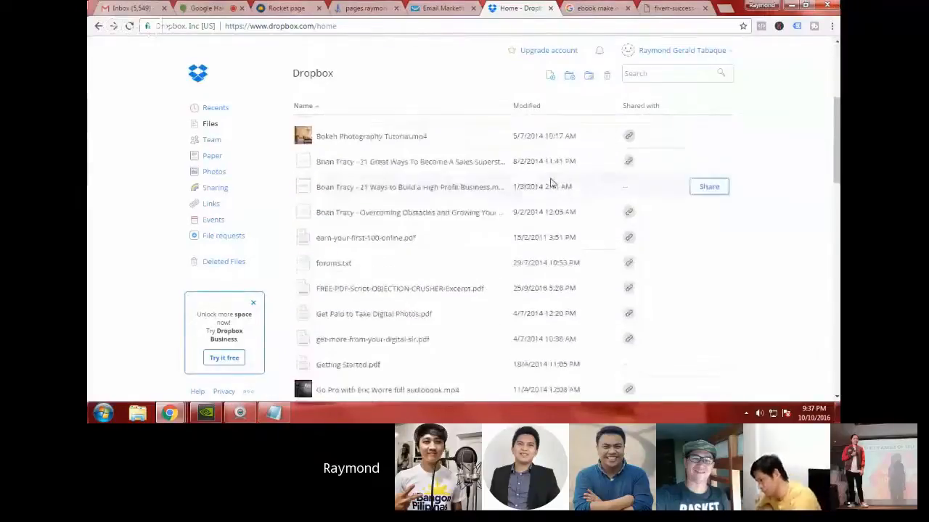
pyautogui.scroll(-2, 550, 182)
pyautogui.scroll(1, 558, 188)
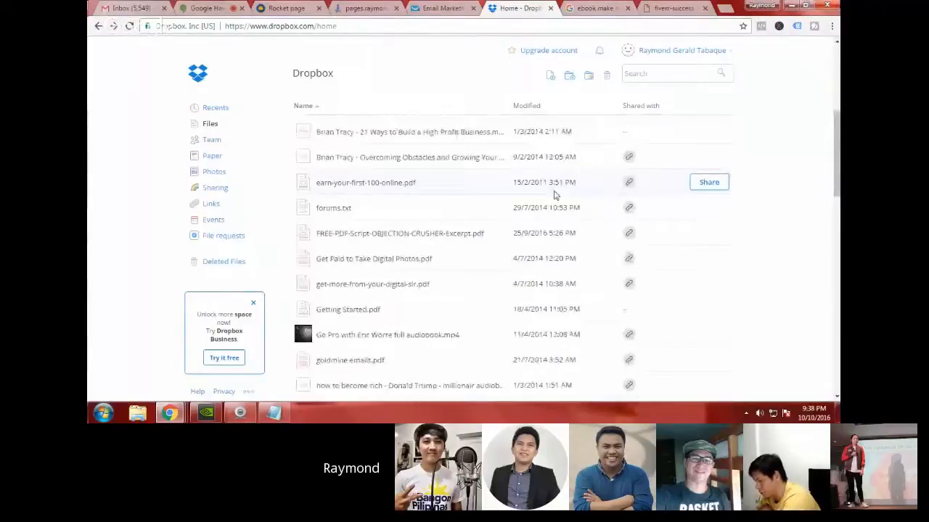
pyautogui.scroll(2, 555, 191)
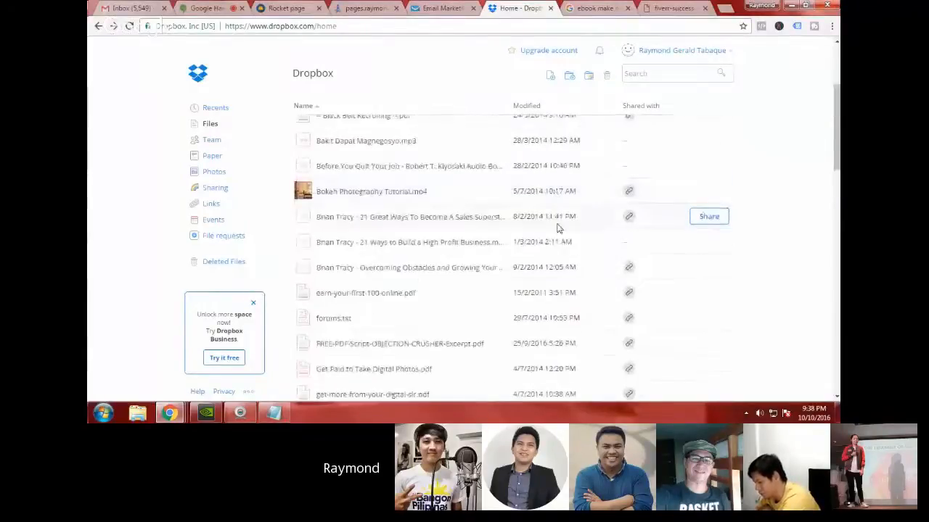
pyautogui.scroll(-2, 557, 228)
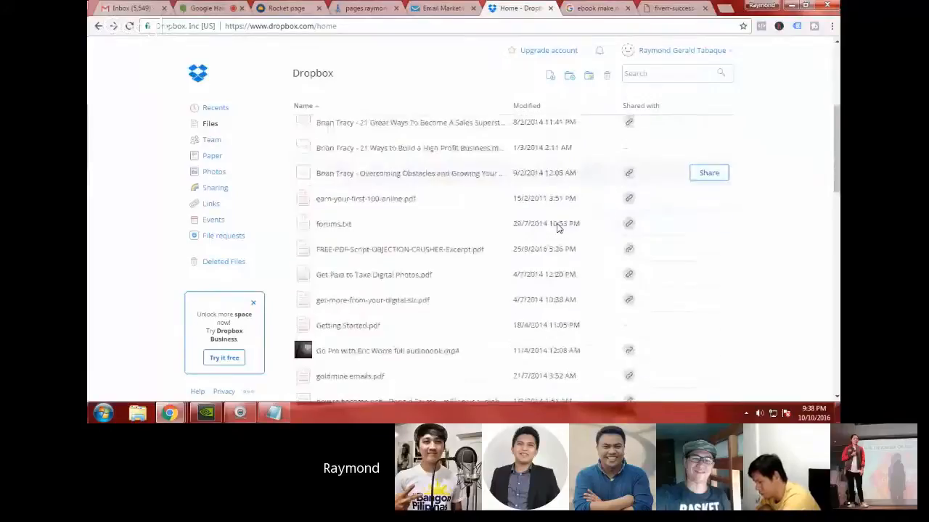
pyautogui.scroll(-1, 559, 239)
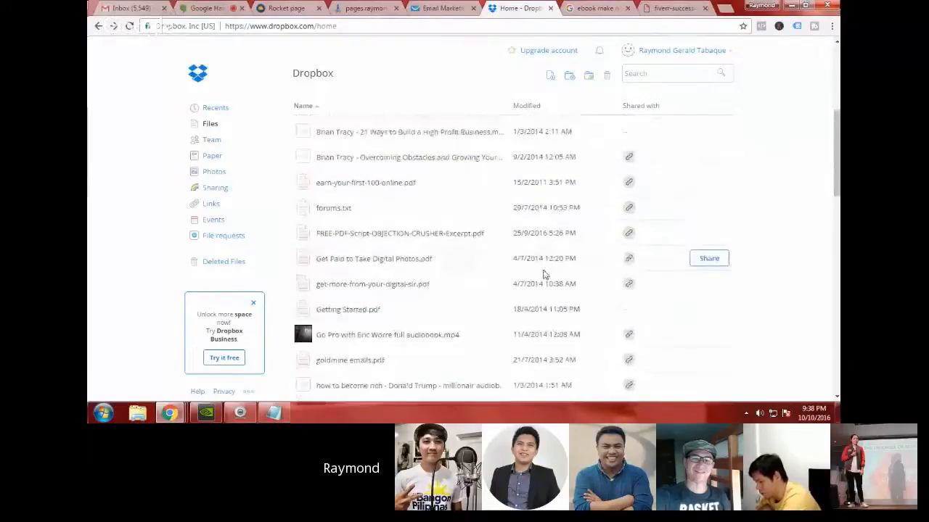
pyautogui.scroll(-1, 544, 272)
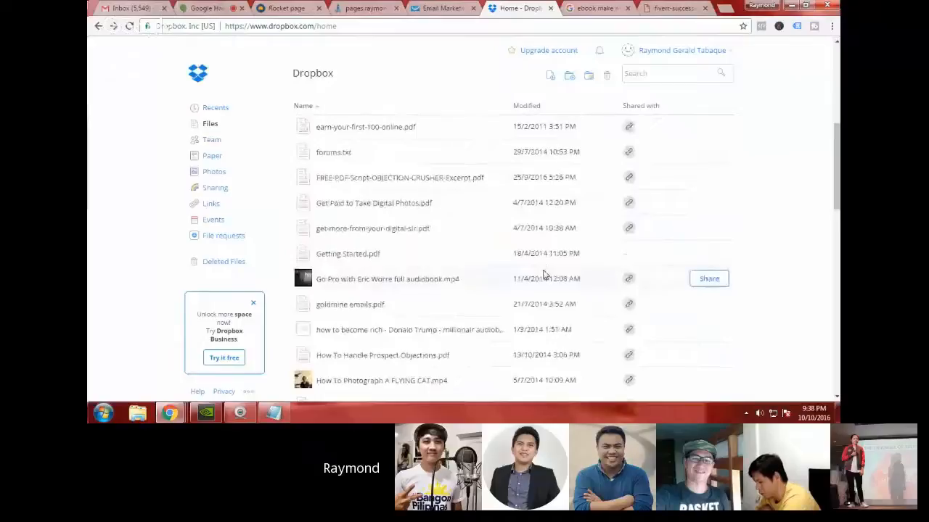
pyautogui.scroll(-1, 544, 274)
pyautogui.scroll(-1, 544, 275)
pyautogui.scroll(1, 544, 274)
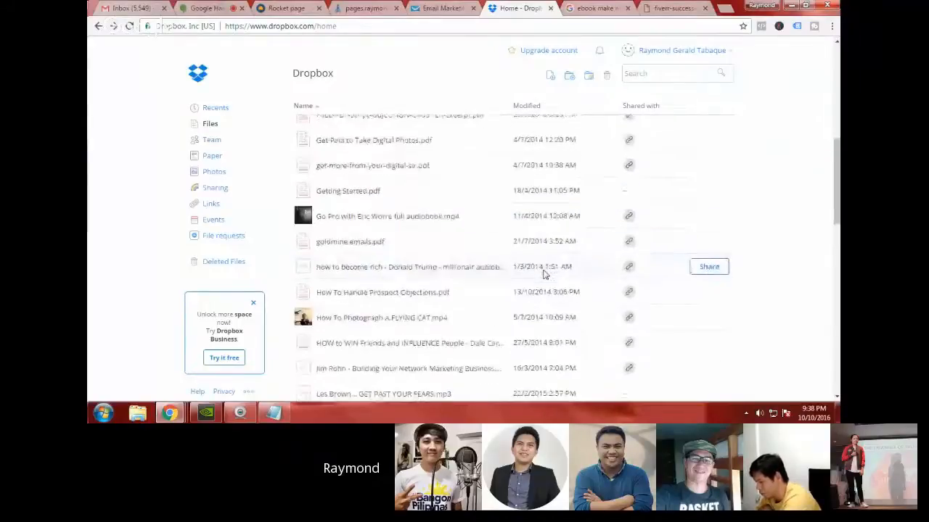
pyautogui.scroll(1, 544, 274)
pyautogui.scroll(4, 544, 274)
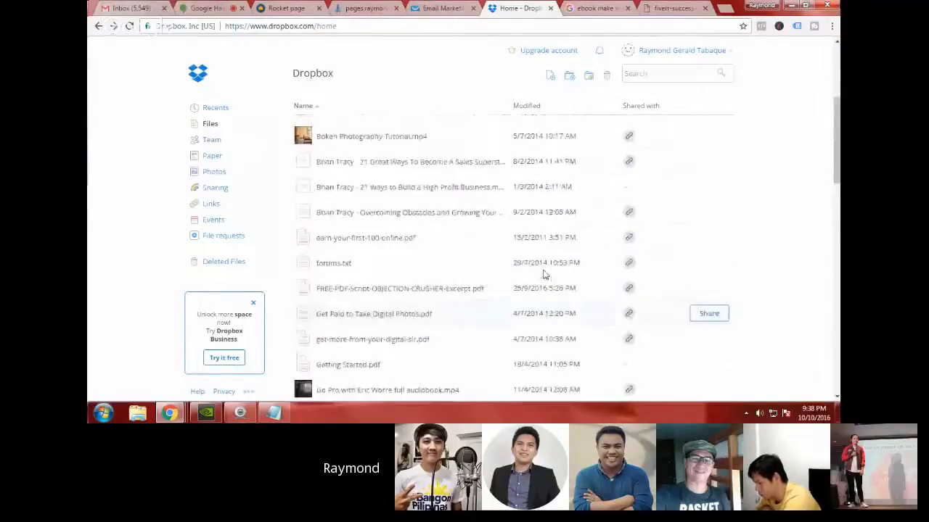
pyautogui.scroll(2, 544, 275)
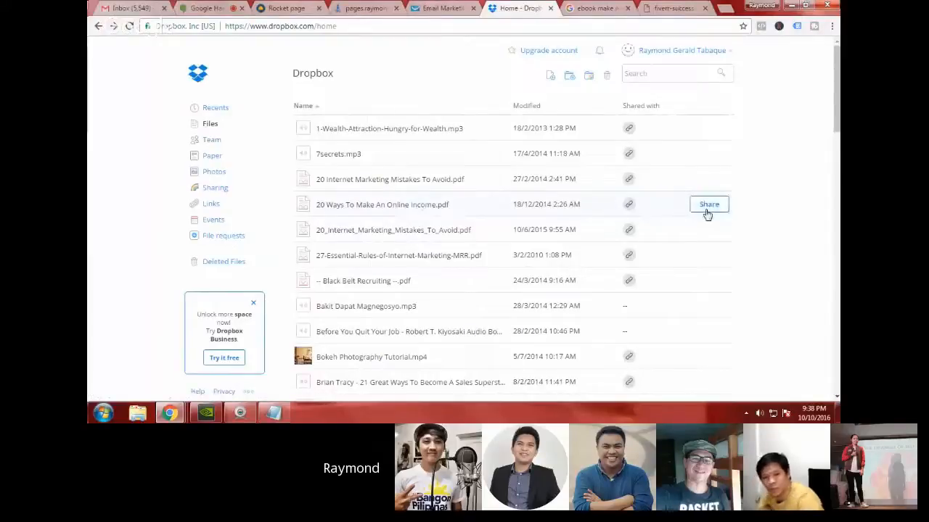
# Step: Open the sharing options of "20 Ways To Make An Online Income.pdf" and copy its share link
pyautogui.click(708, 207)
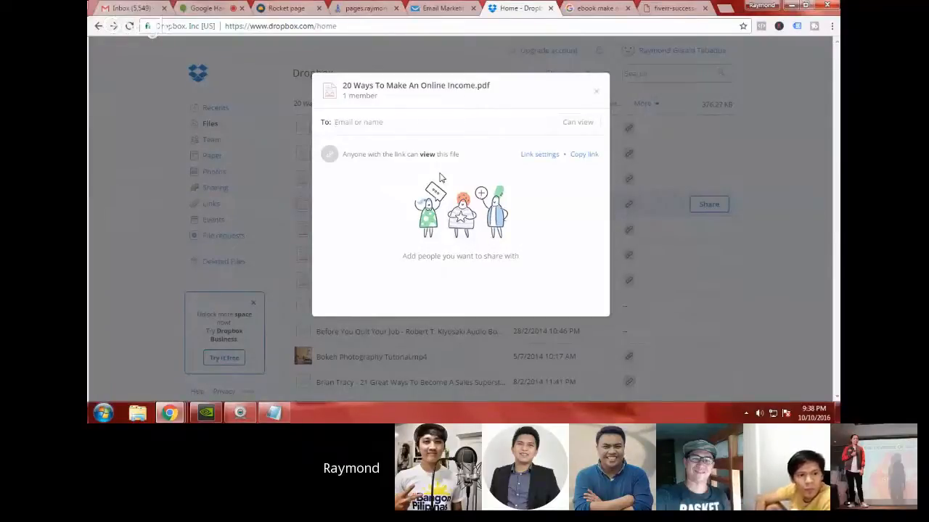
pyautogui.click(584, 155)
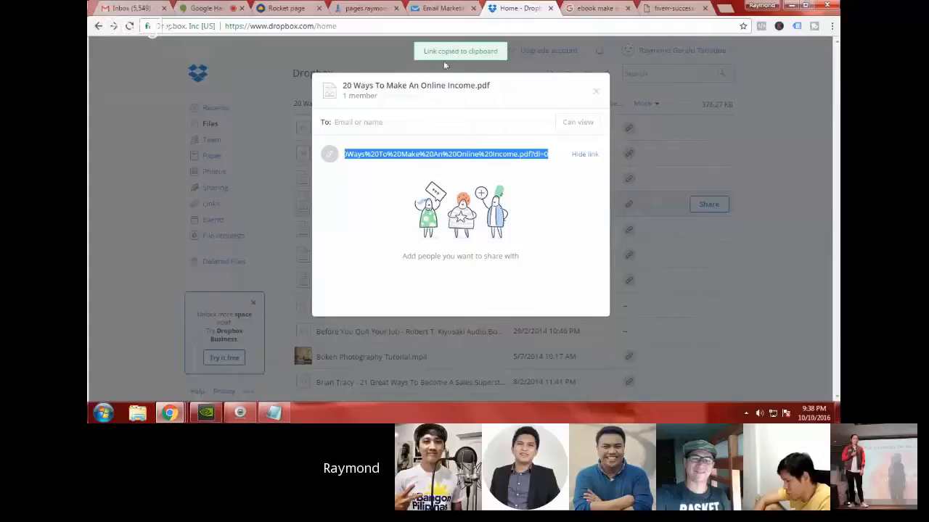
# Step: Switch to RocketPages and add a new follow-up page to testbook based on the "Thankyou box" template
pyautogui.click(287, 9)
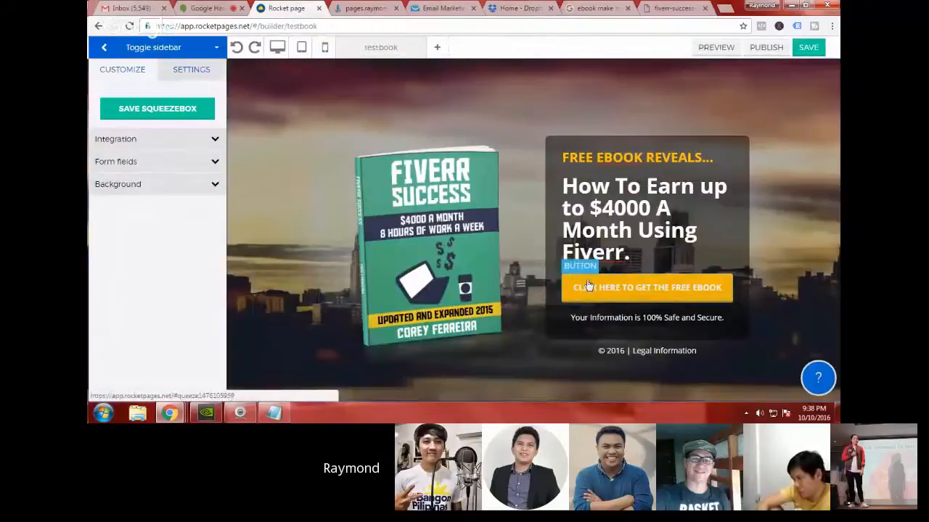
pyautogui.click(437, 49)
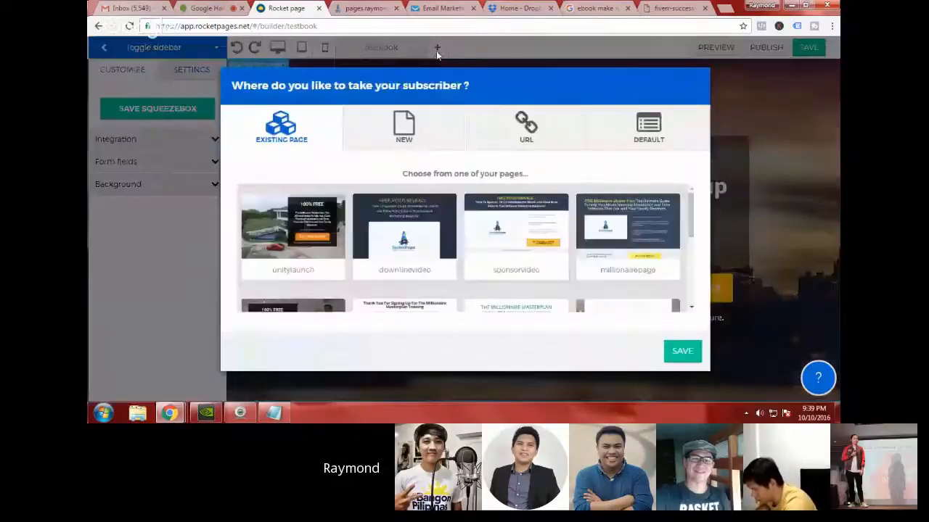
pyautogui.click(421, 144)
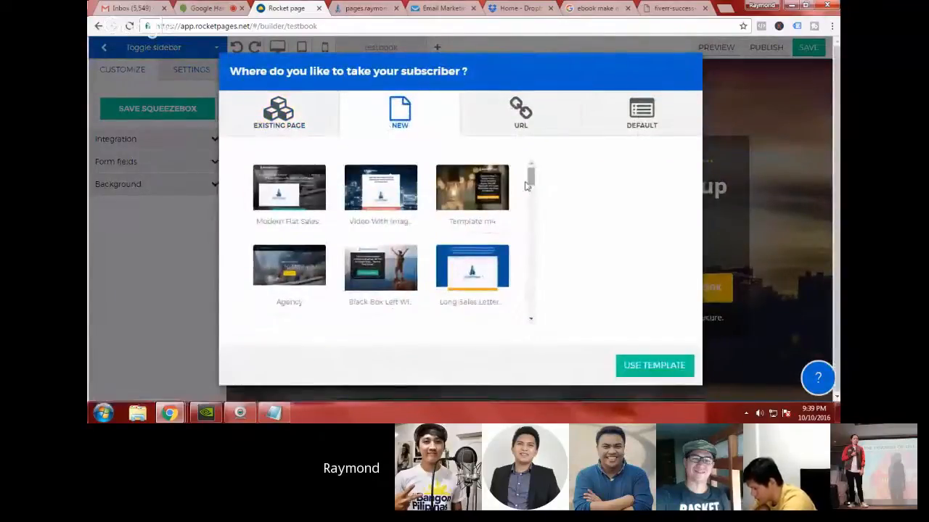
pyautogui.moveTo(528, 186); pyautogui.dragTo(521, 301)
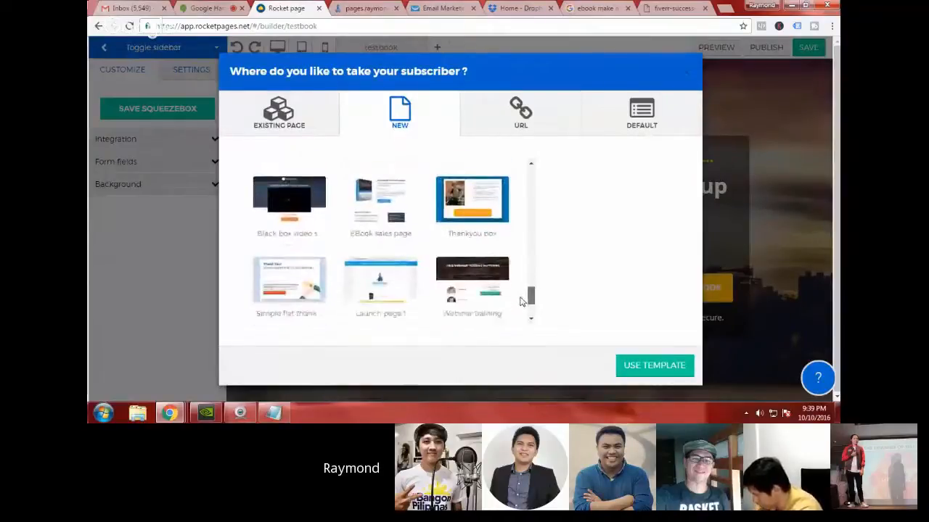
pyautogui.scroll(1, 511, 277)
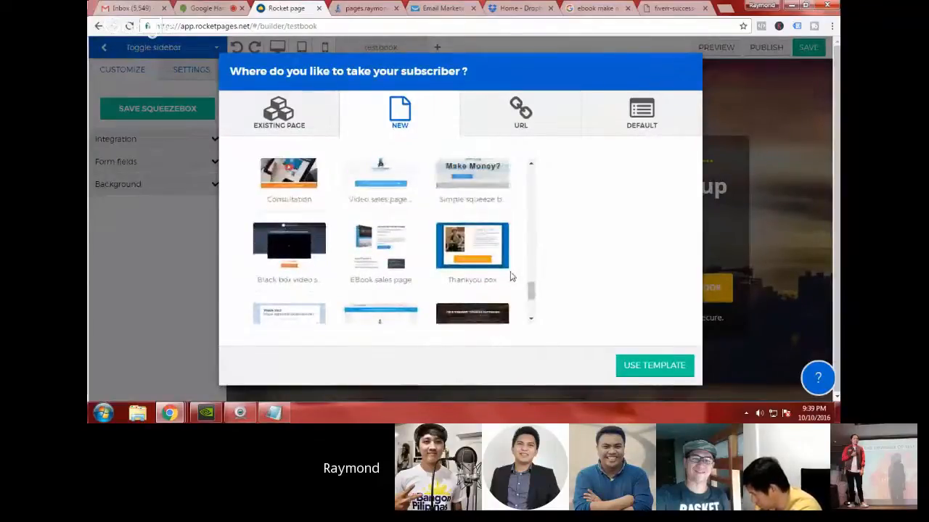
pyautogui.click(493, 257)
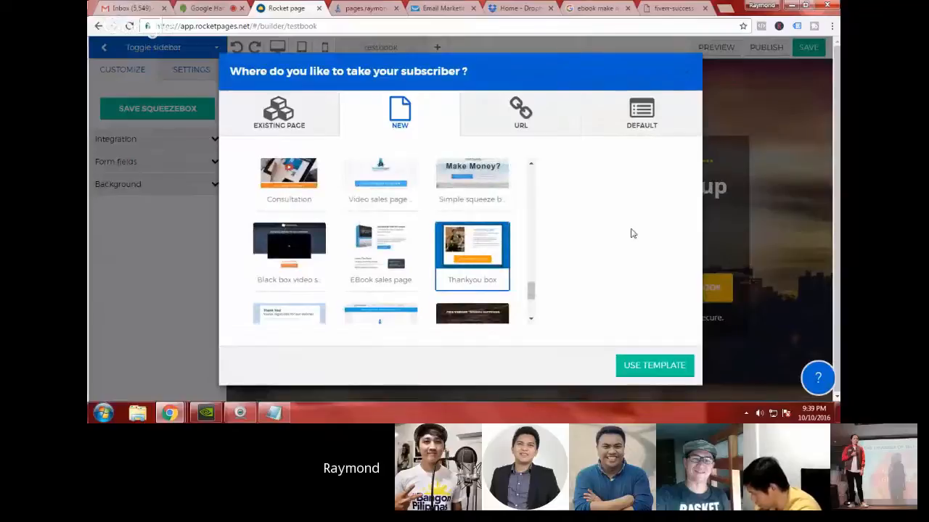
pyautogui.click(643, 375)
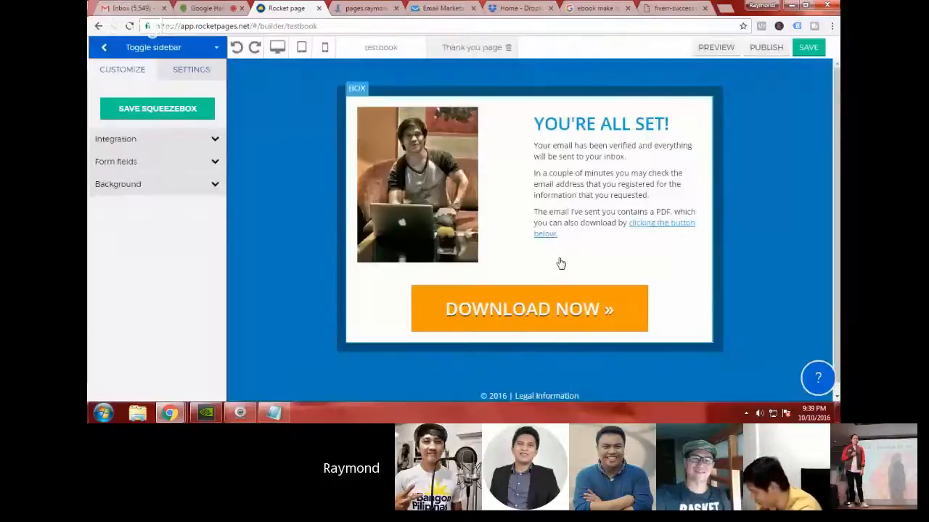
# Step: Look back at the testbook squeeze page, and return to the thank you page
pyautogui.click(444, 215)
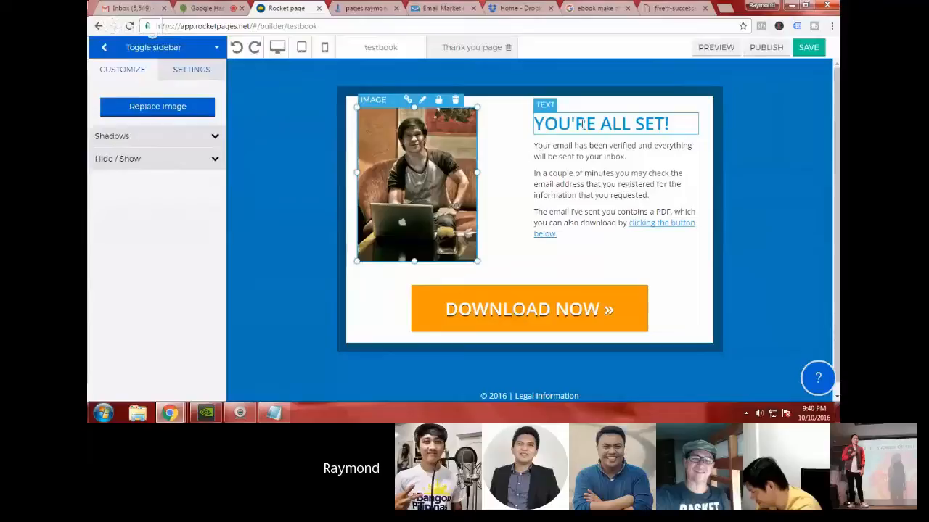
pyautogui.click(384, 52)
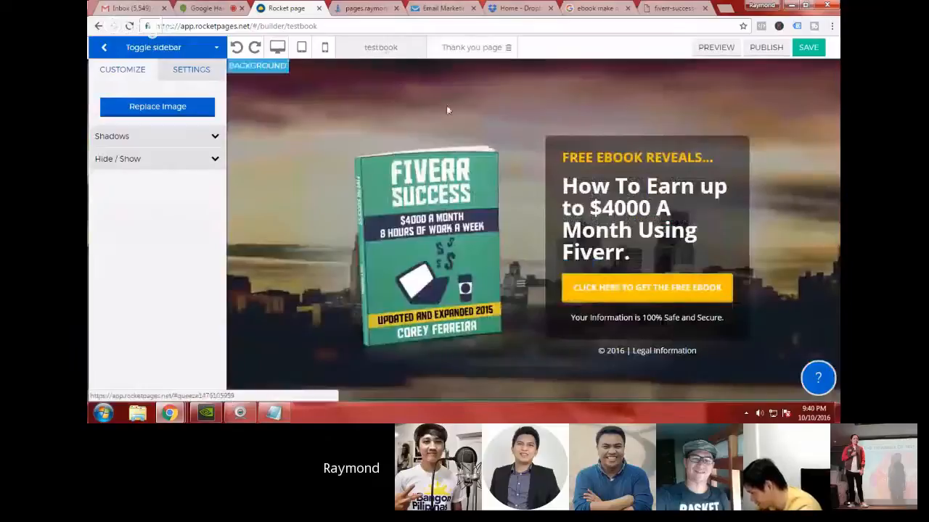
pyautogui.click(460, 48)
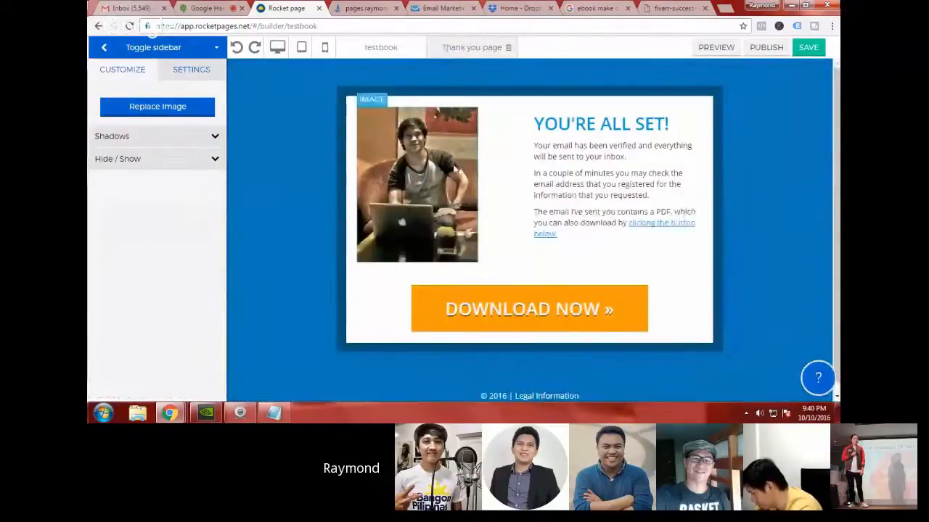
# Step: Replace the portrait photo on the thank you page with the Fiverr Success book cover from the saved images
pyautogui.click(454, 168)
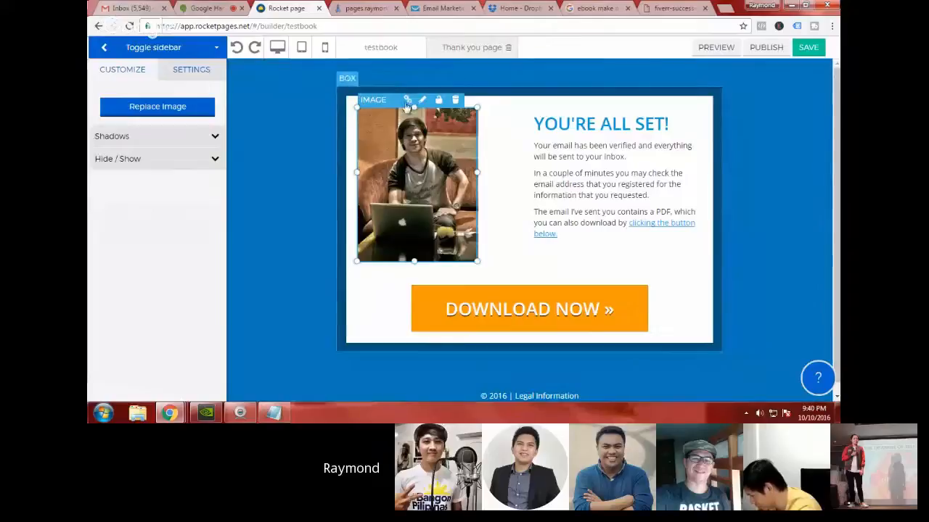
pyautogui.click(197, 110)
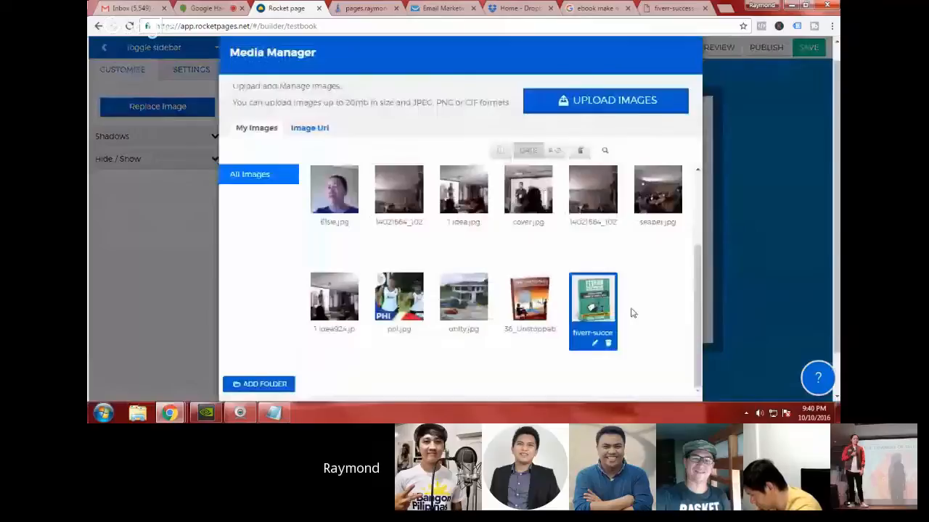
pyautogui.press('Escape')
pyautogui.click(632, 303)
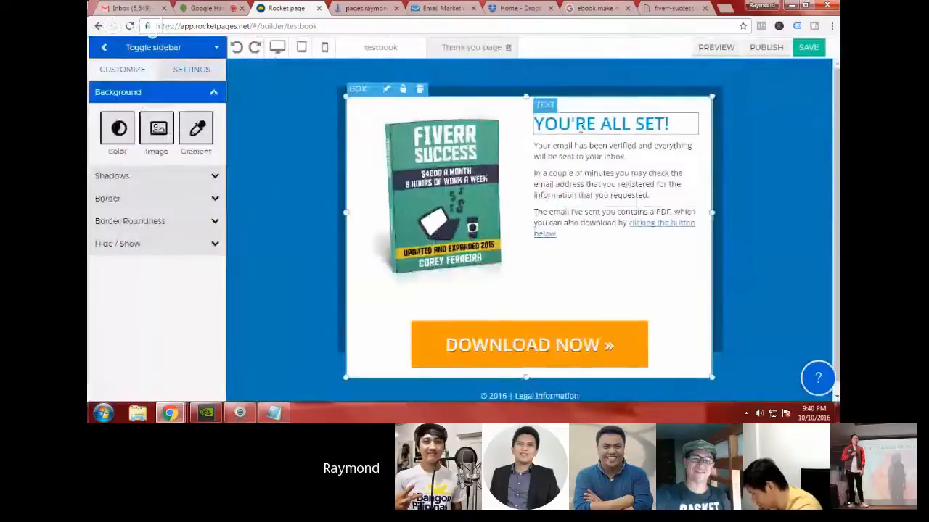
# Step: Change the thank you page heading "YOU'RE ALL SET!" to "HERE IS YOUR EBOOK"
pyautogui.click(580, 127)
pyautogui.click(631, 125)
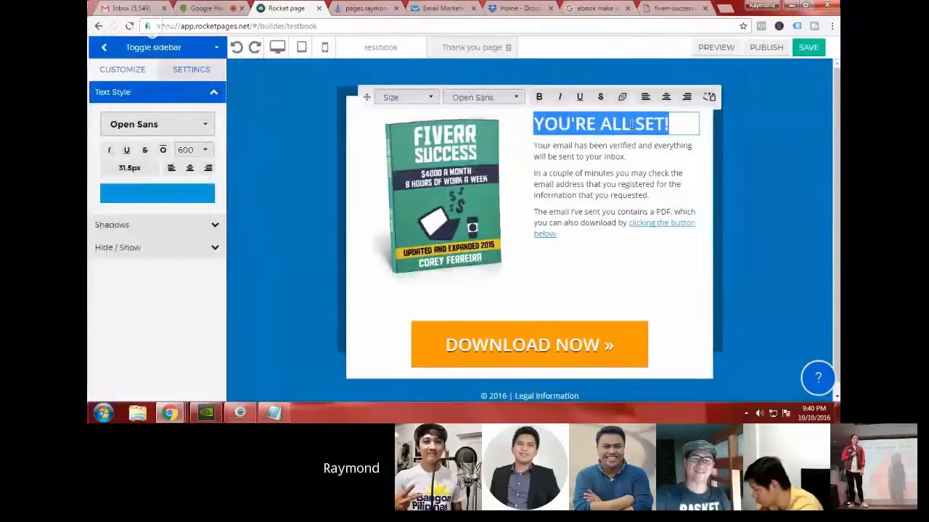
pyautogui.write('HERE IS YOUR EBOO')
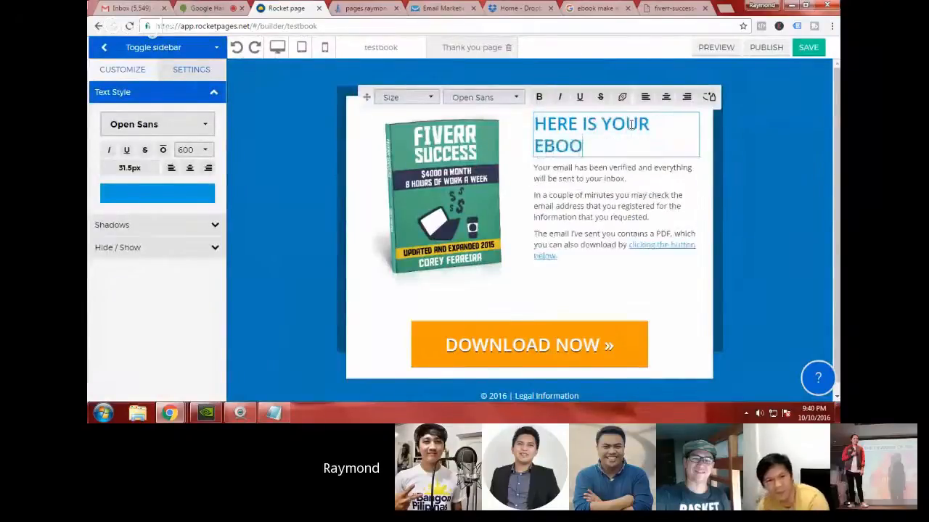
pyautogui.write('K')
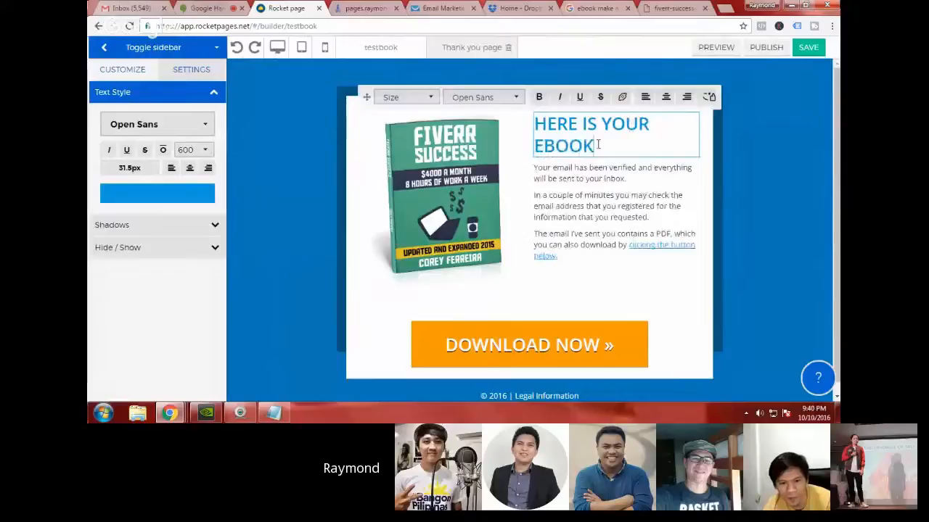
# Step: Set the font size of the thank you page heading to 28 px
pyautogui.moveTo(598, 144); pyautogui.dragTo(413, 117)
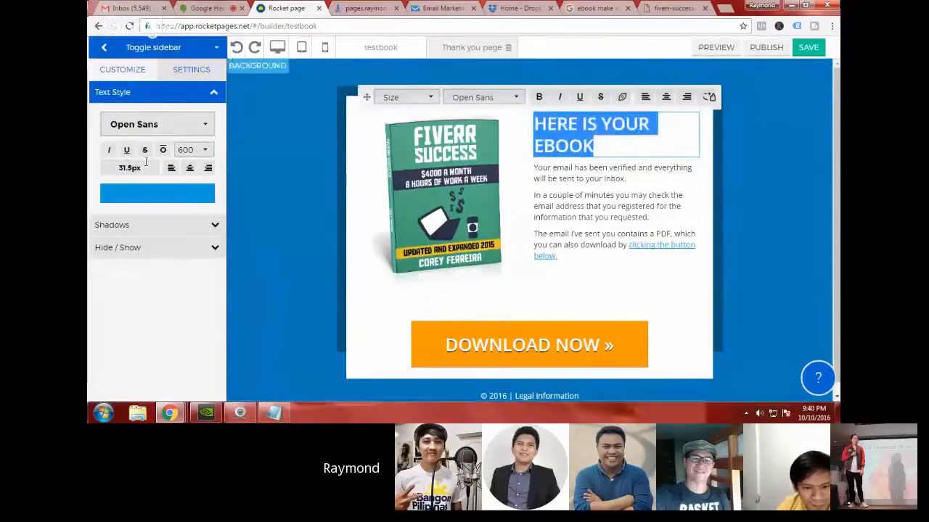
pyautogui.click(130, 168)
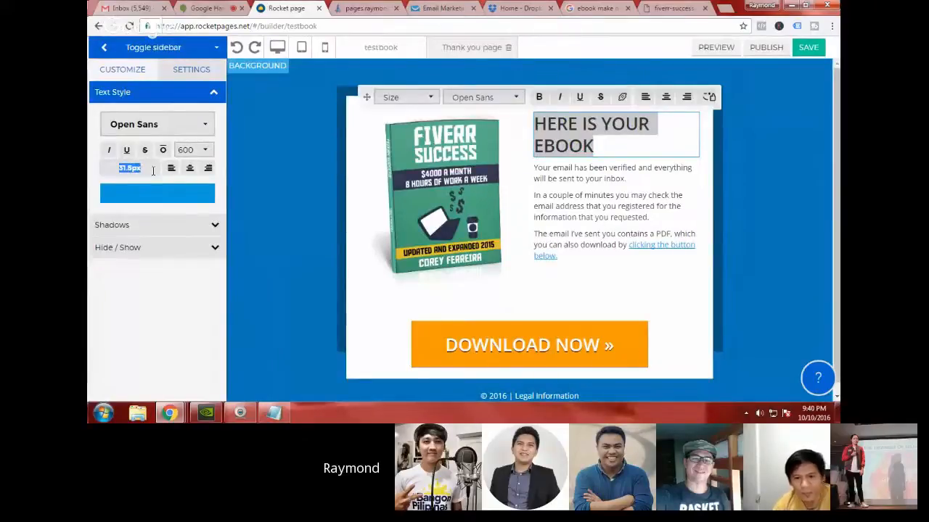
pyautogui.write('28')
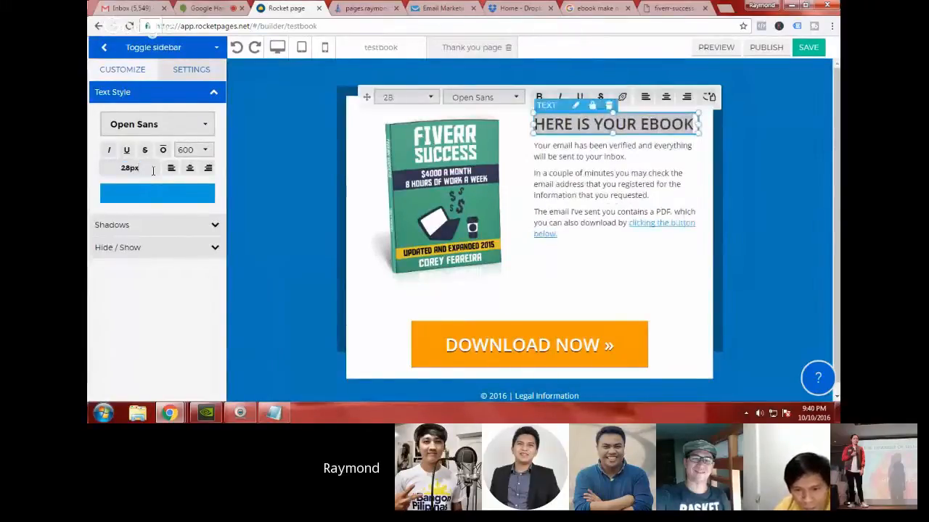
pyautogui.click(608, 177)
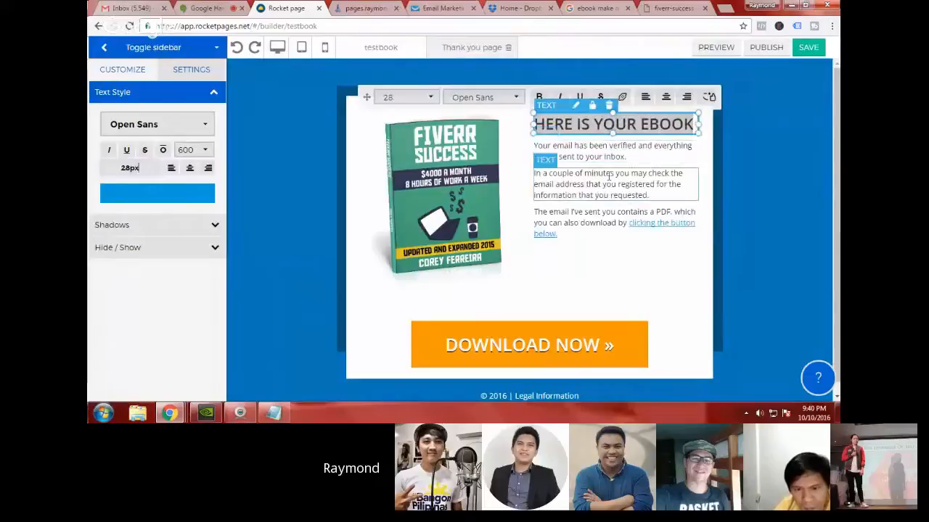
# Step: Try orange, rgb(248, 148, 6), as the text color of the "HERE IS YOUR EBOOK" heading
pyautogui.click(604, 124)
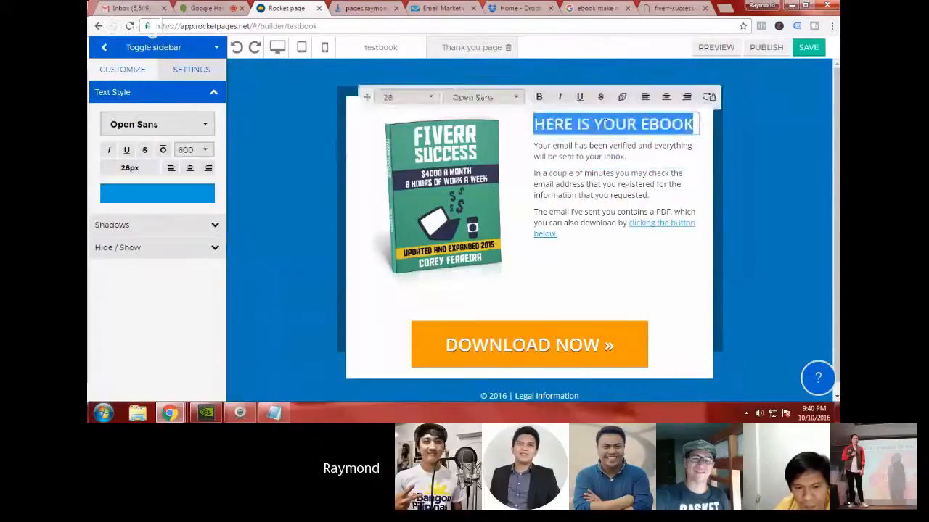
pyautogui.click(159, 199)
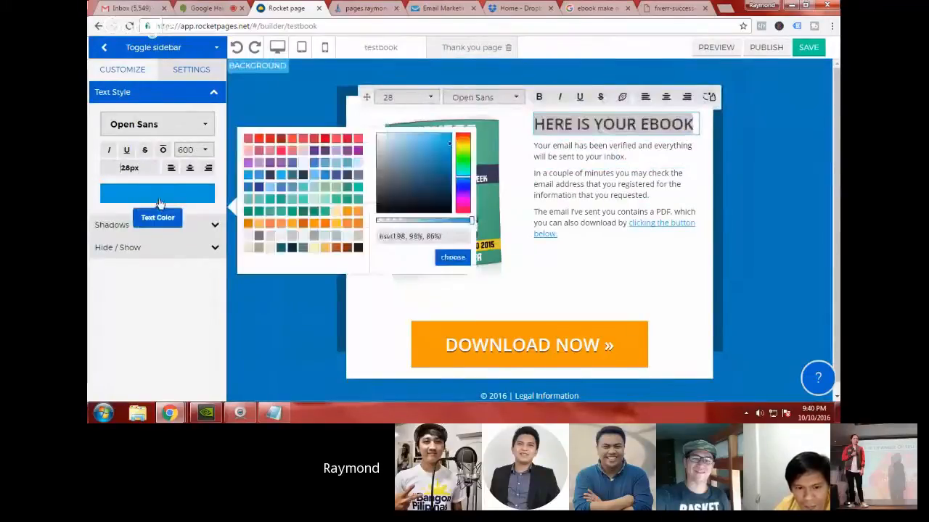
pyautogui.click(347, 212)
pyautogui.click(591, 195)
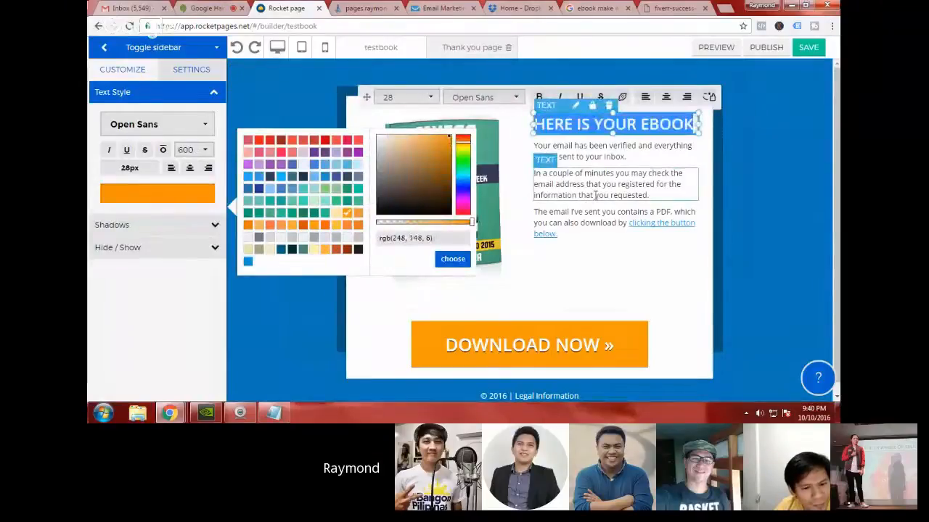
# Step: Set the text color of the "HERE IS YOUR EBOOK" heading to green, rgb(0, 177, 106)
pyautogui.click(631, 127)
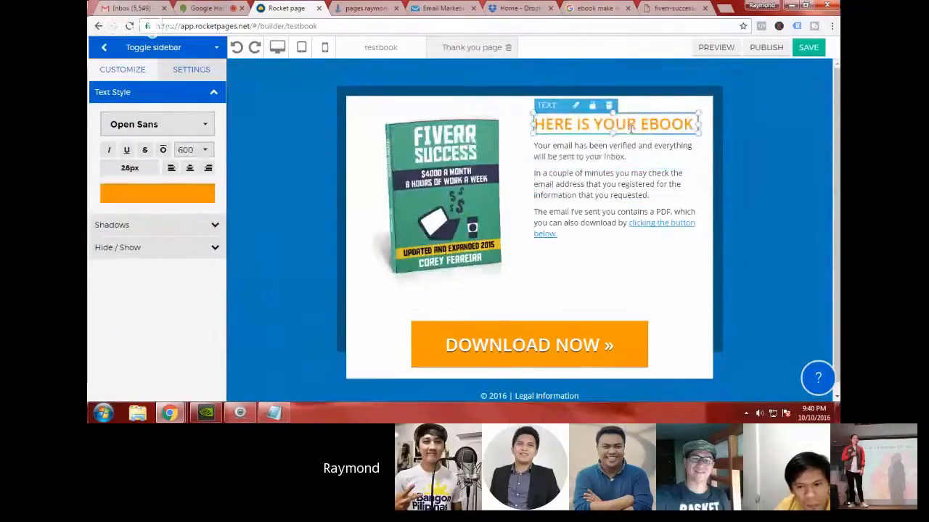
pyautogui.click(156, 194)
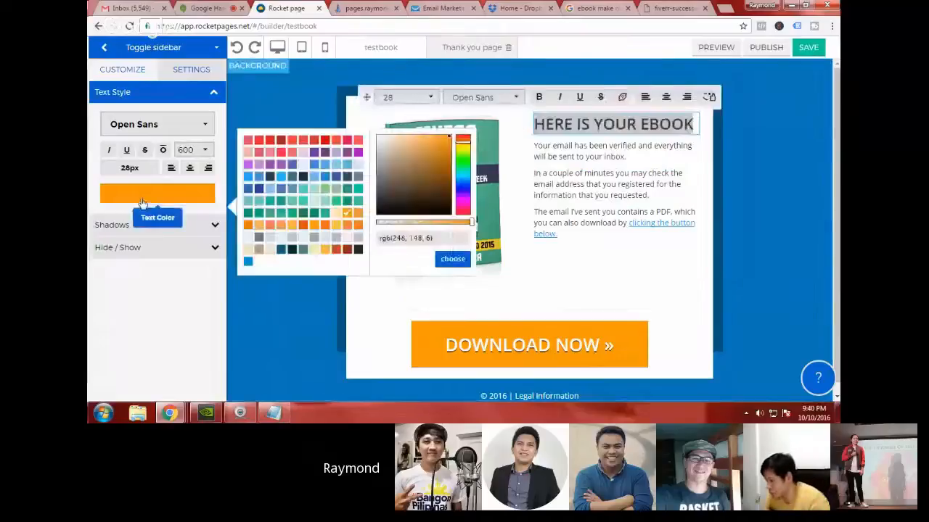
pyautogui.click(292, 213)
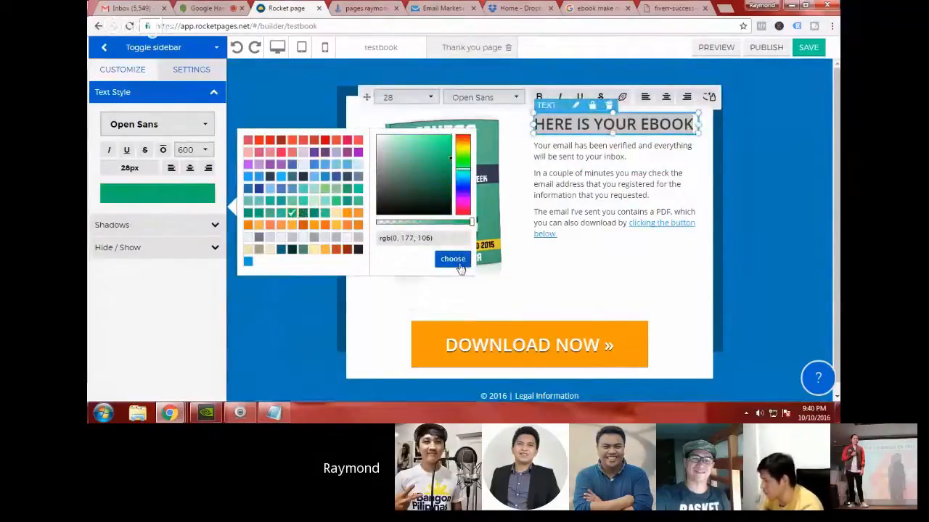
pyautogui.click(452, 259)
pyautogui.click(511, 218)
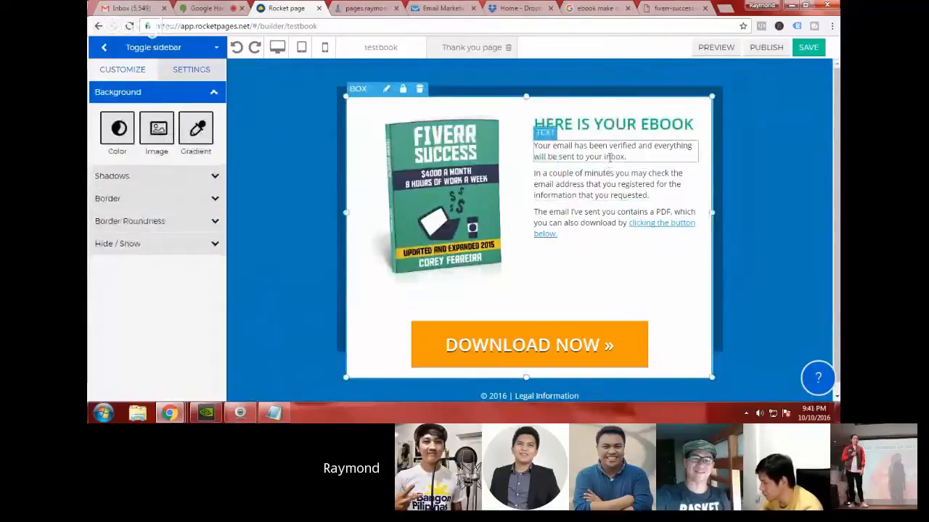
pyautogui.click(632, 159)
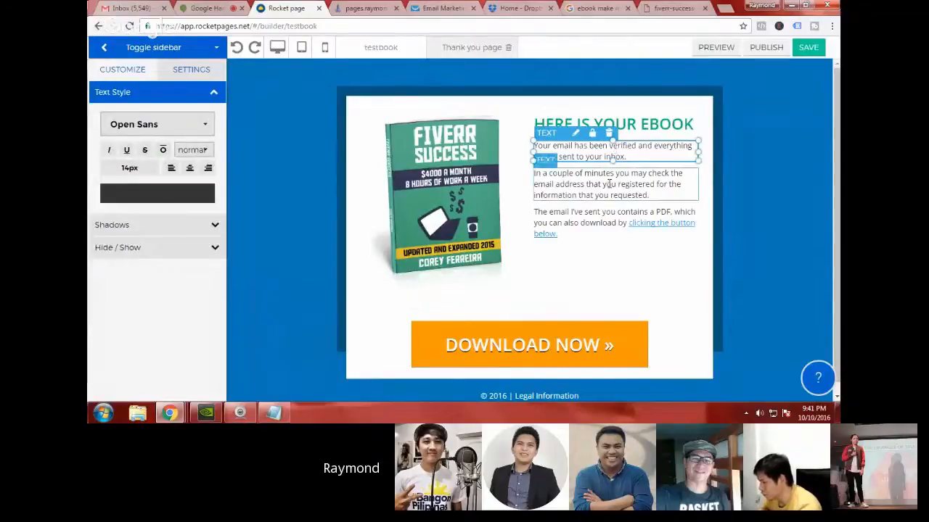
pyautogui.click(609, 184)
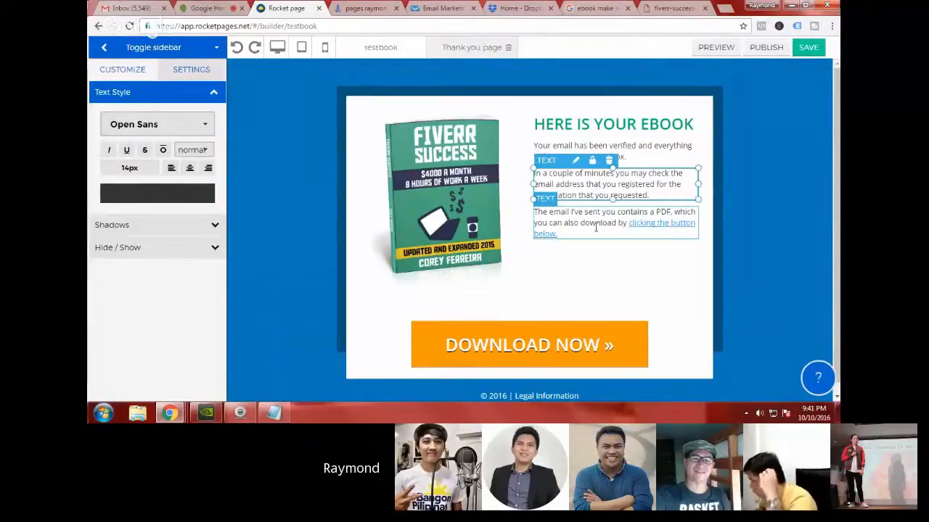
pyautogui.click(596, 227)
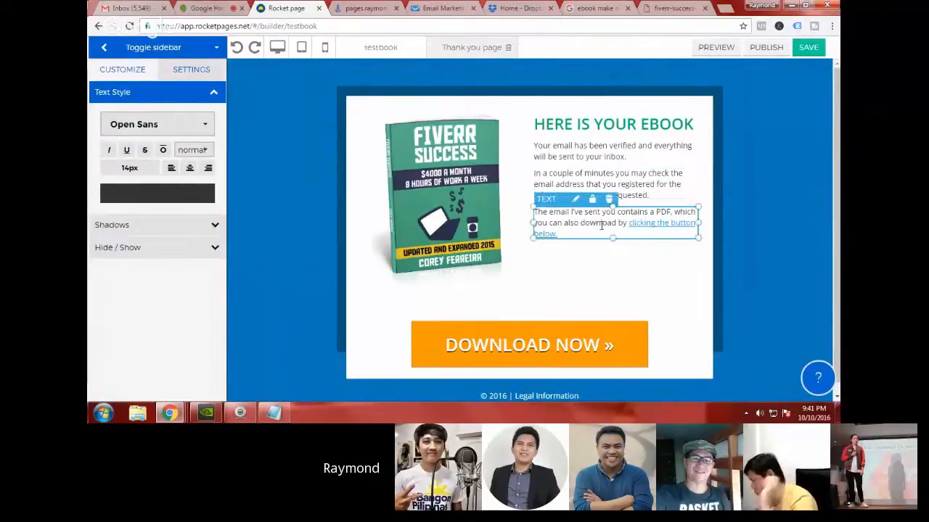
pyautogui.click(616, 188)
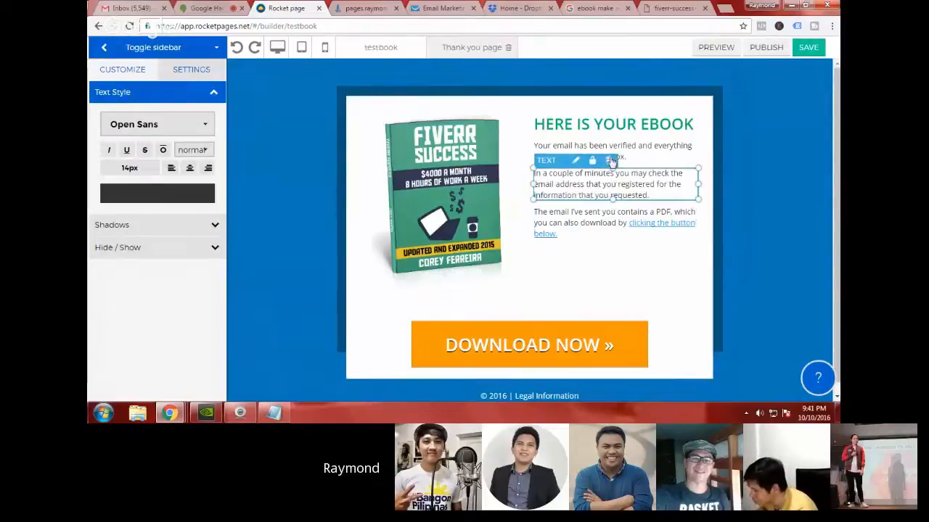
pyautogui.click(553, 266)
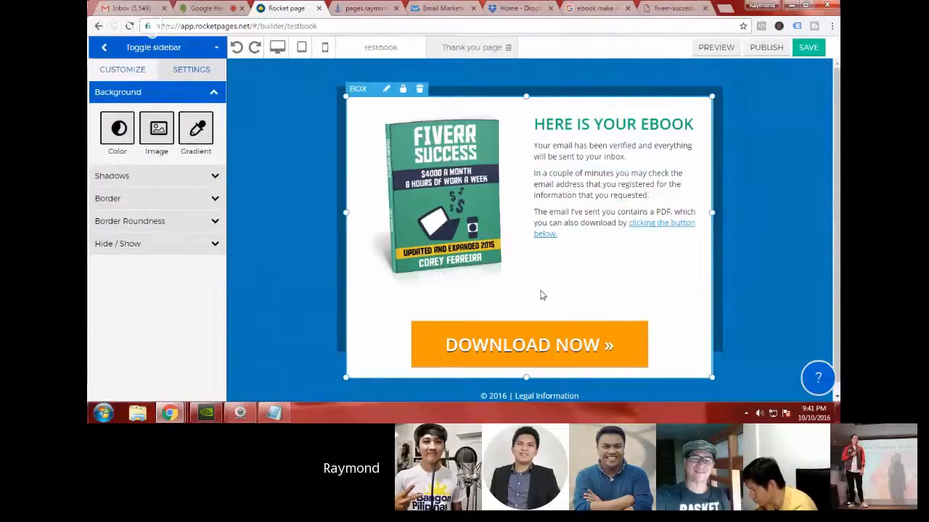
# Step: Look at the Dropbox share link of the ebook PDF, and return to the thank you page in the builder
pyautogui.scroll(-1, 542, 295)
pyautogui.click(521, 8)
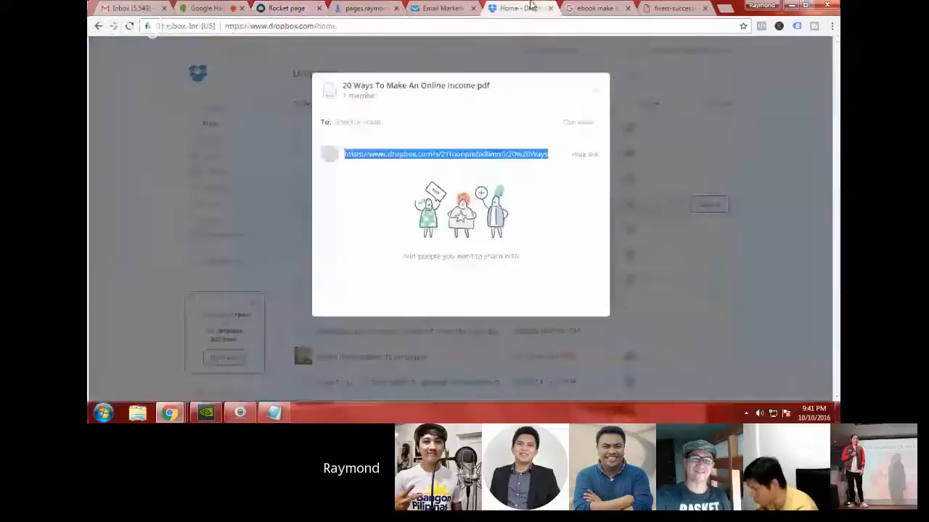
pyautogui.click(296, 8)
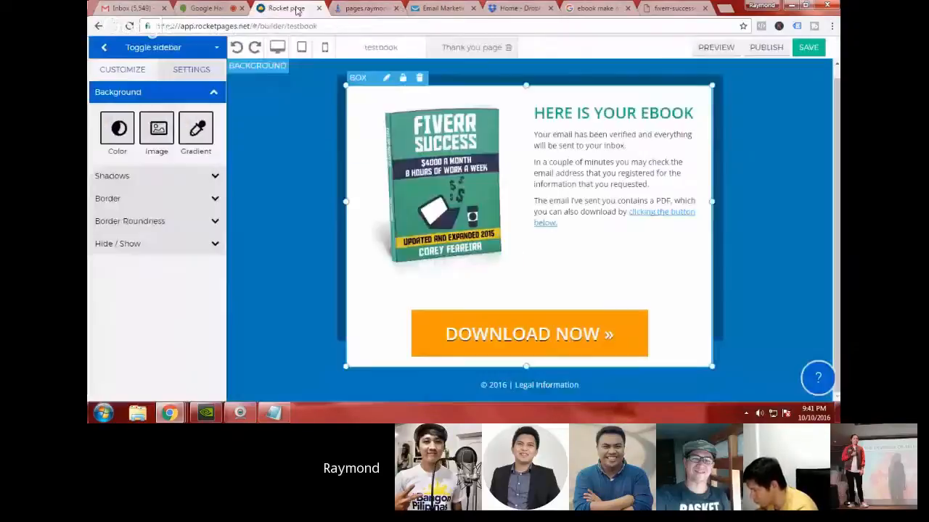
# Step: Open the link options of the DOWNLOAD NOW button and choose Website URL as its link type
pyautogui.click(589, 324)
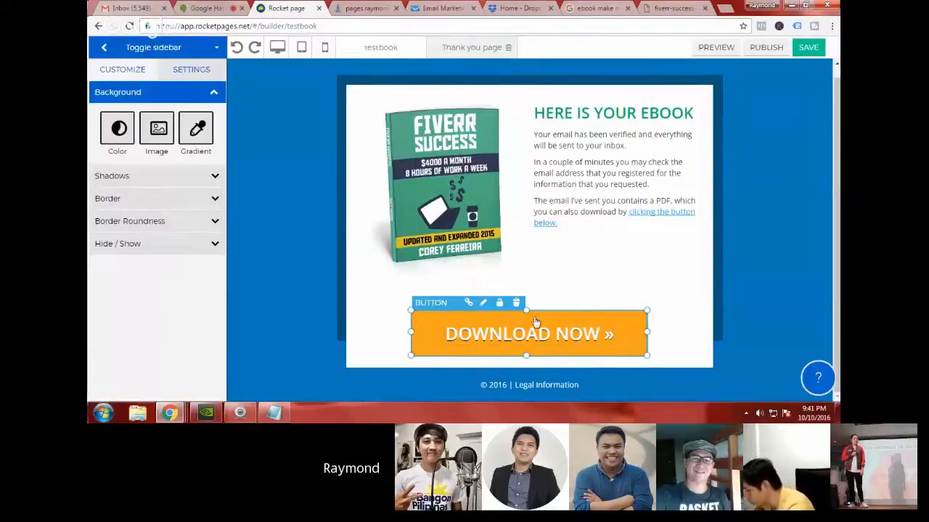
pyautogui.click(468, 303)
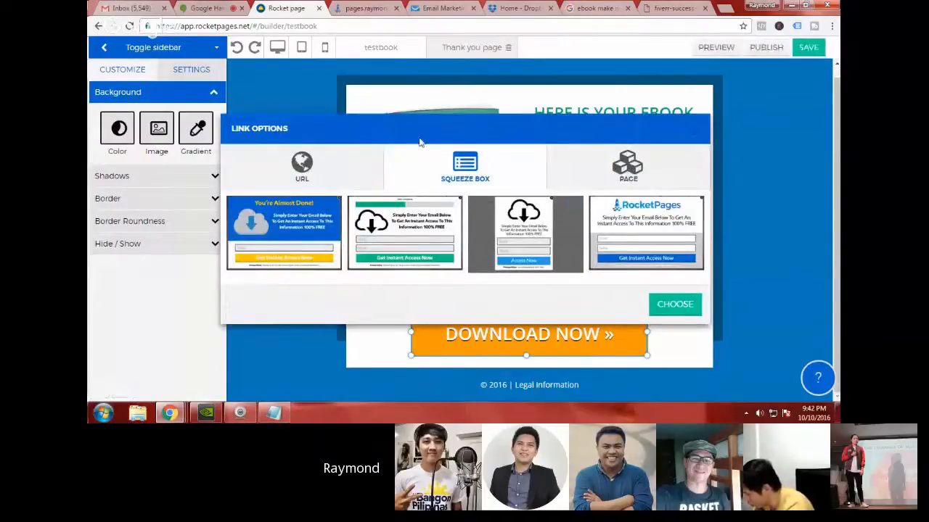
pyautogui.click(303, 174)
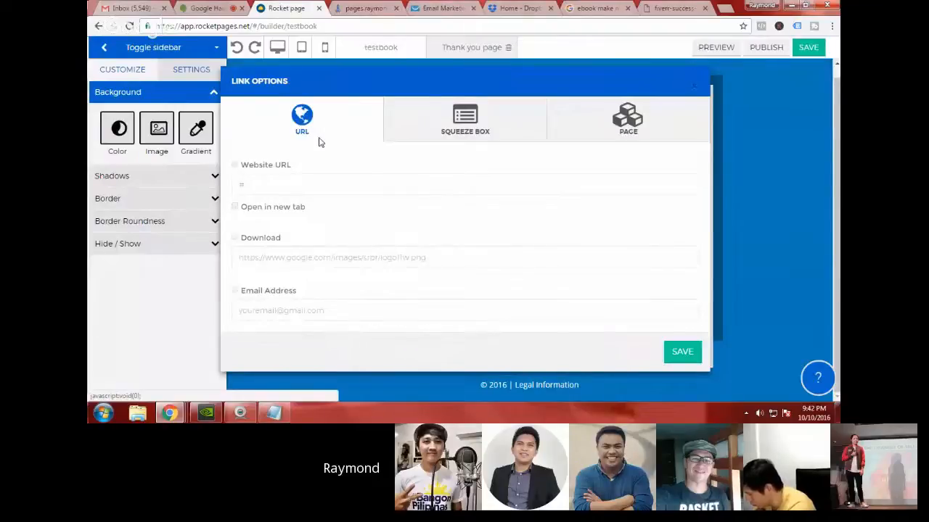
pyautogui.click(234, 166)
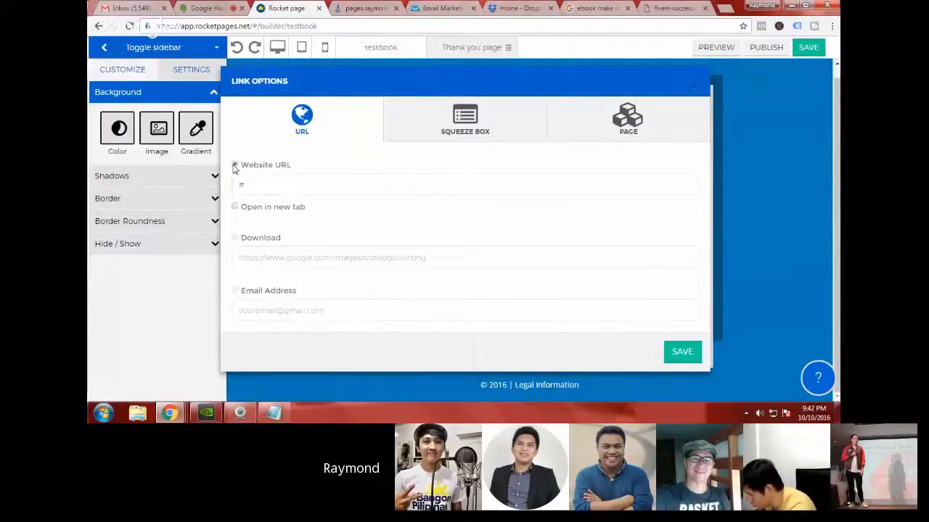
pyautogui.click(250, 187)
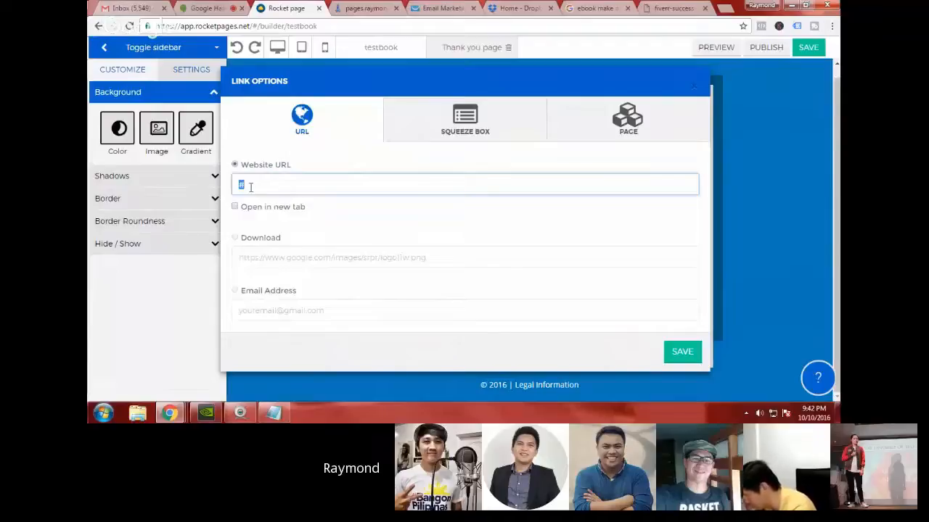
# Step: Open the copied Dropbox share link in a new browser tab and look through the "20 Ways To Make An Online Income" PDF
pyautogui.click(511, 9)
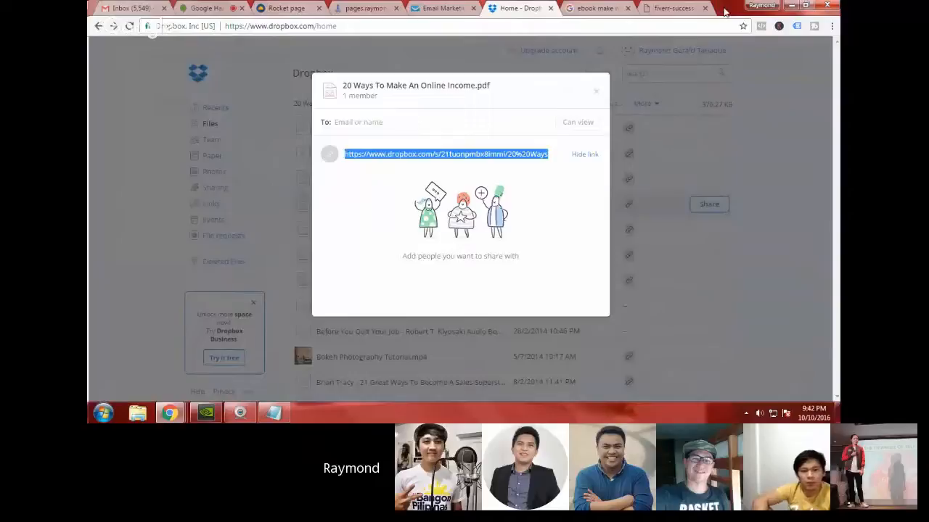
pyautogui.click(724, 9)
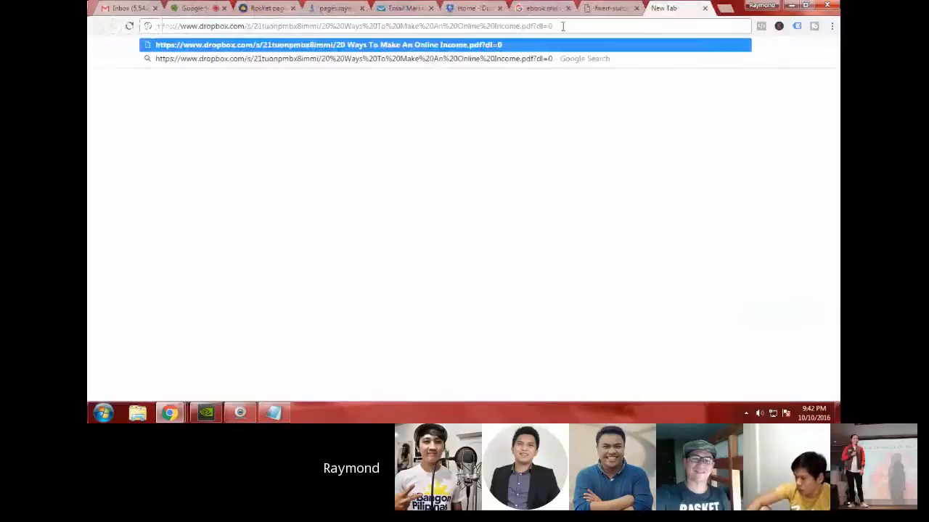
pyautogui.press('Return')
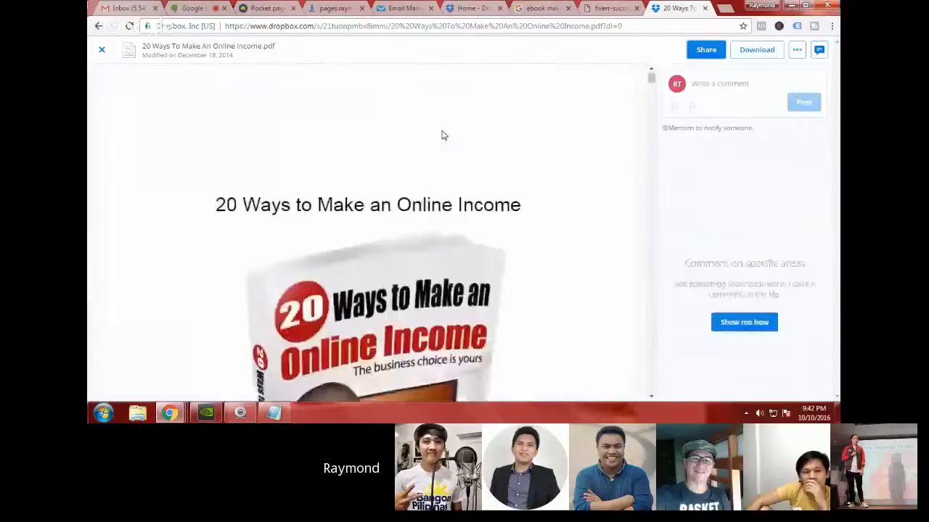
pyautogui.scroll(-3, 444, 135)
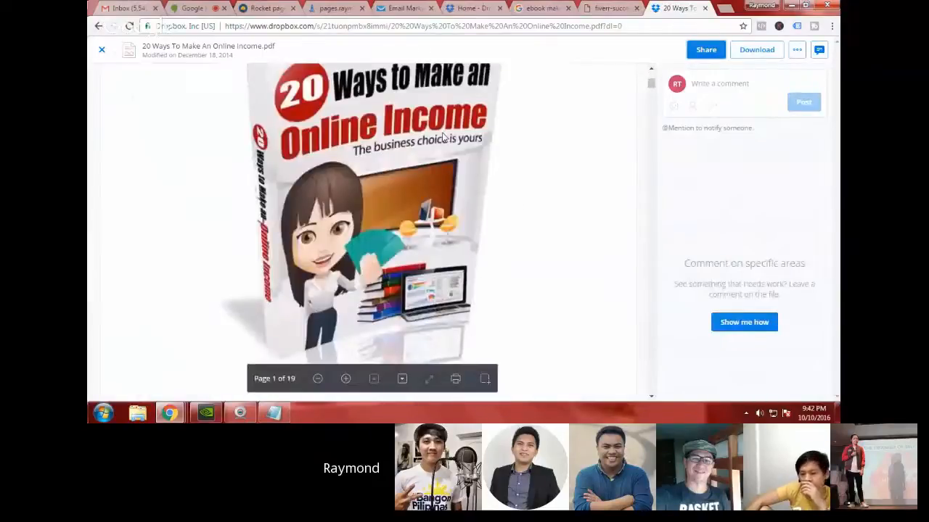
pyautogui.scroll(-6, 443, 144)
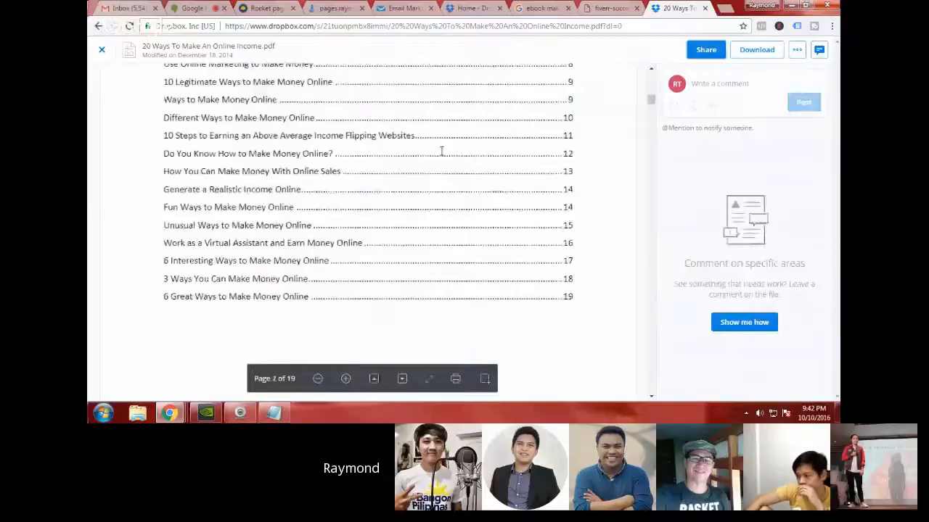
pyautogui.scroll(-4, 441, 151)
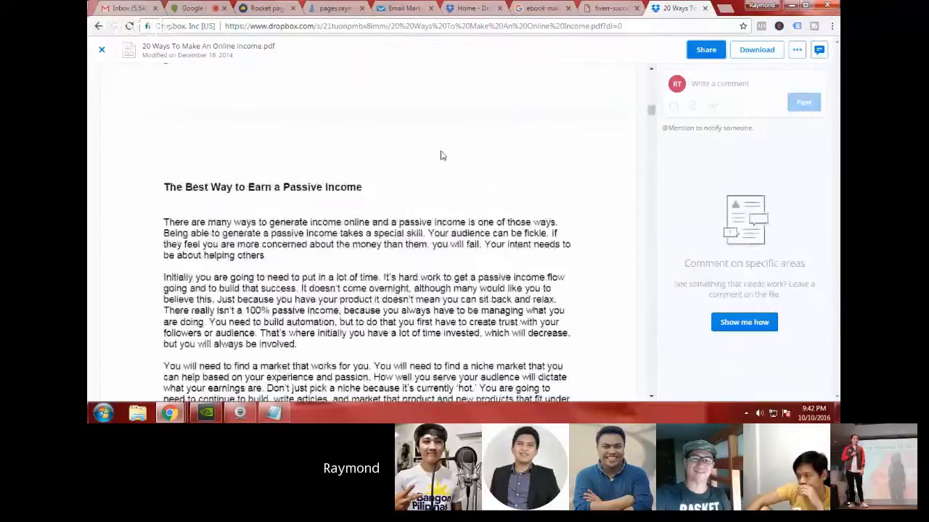
pyautogui.scroll(-1, 440, 156)
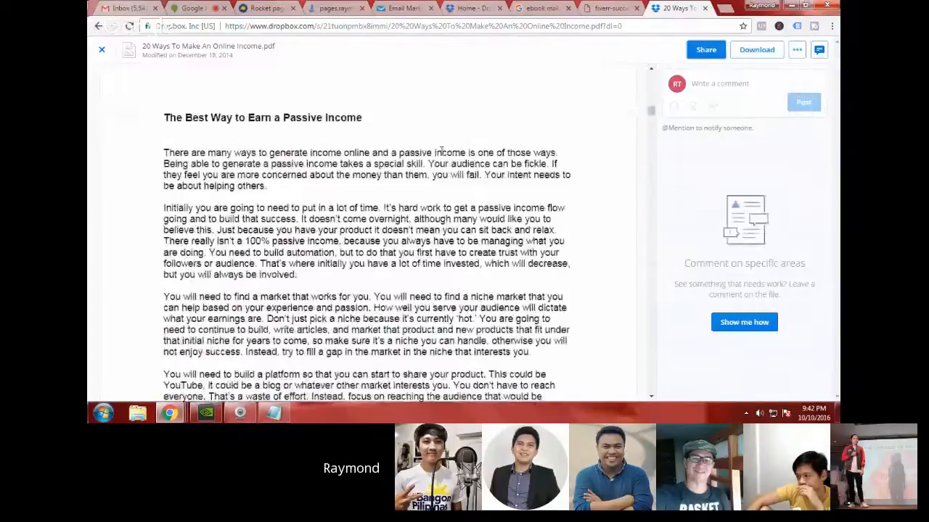
pyautogui.scroll(10, 441, 151)
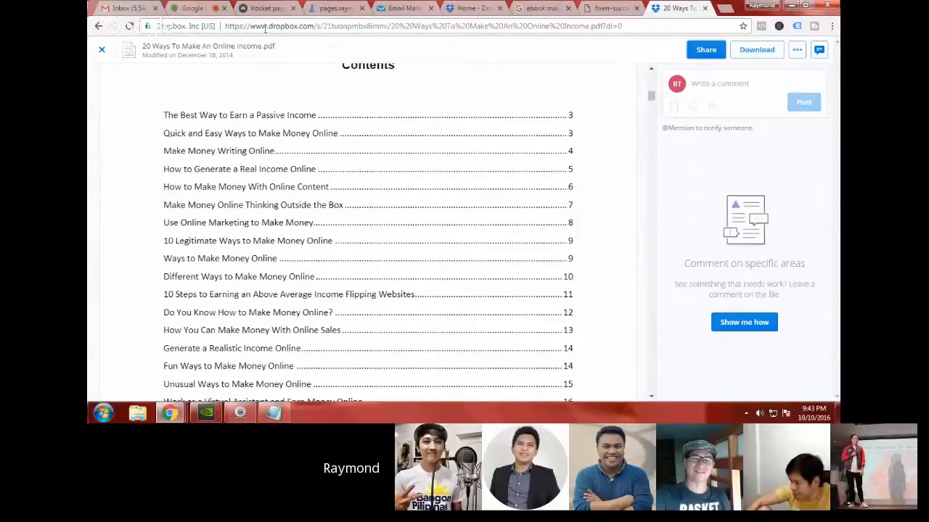
# Step: Set the DOWNLOAD NOW button's website URL to the copied Dropbox ebook link, make it open in a new tab, and save the link options
pyautogui.click(476, 9)
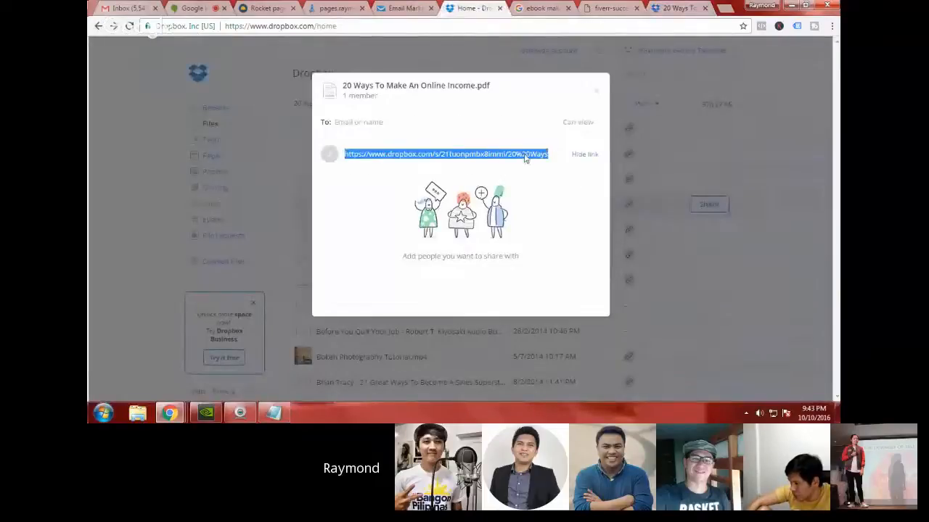
pyautogui.click(275, 7)
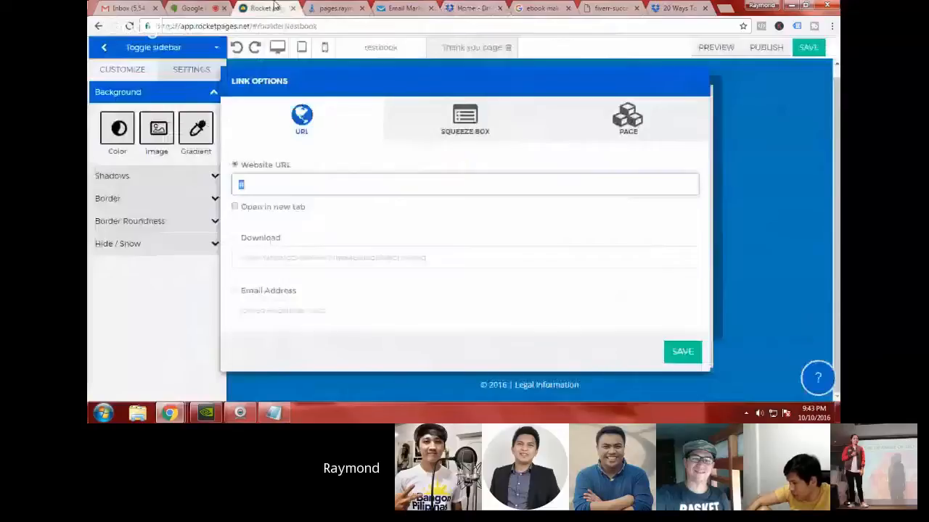
pyautogui.click(340, 184)
pyautogui.hotkey('ctrl', 'a')
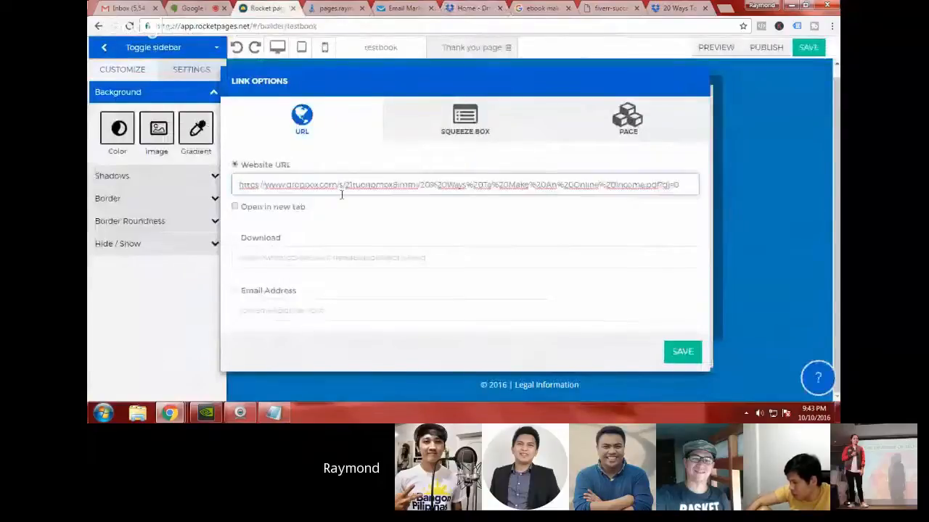
pyautogui.click(234, 208)
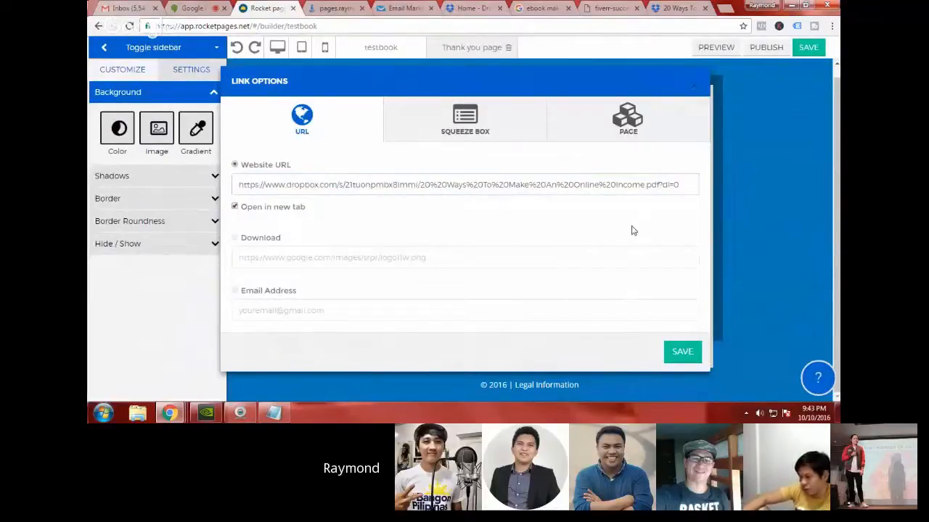
pyautogui.click(685, 354)
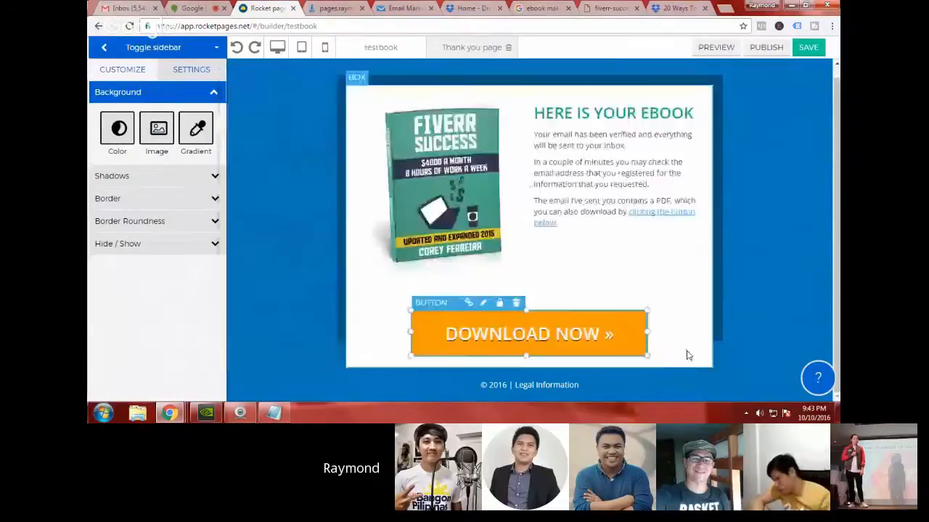
# Step: Check the saved link options of the DOWNLOAD NOW button, close them by saving, and deselect the button
pyautogui.click(468, 302)
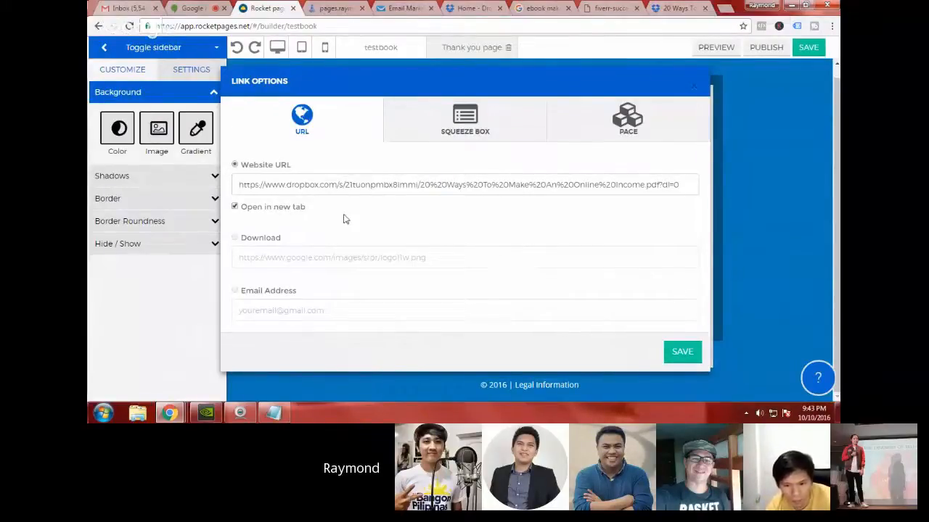
pyautogui.click(689, 360)
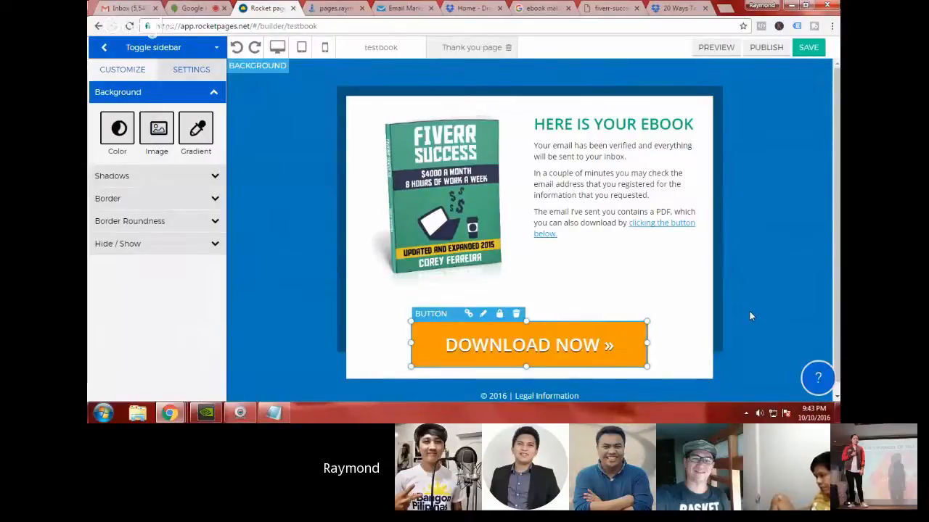
pyautogui.scroll(-1, 750, 315)
pyautogui.click(726, 311)
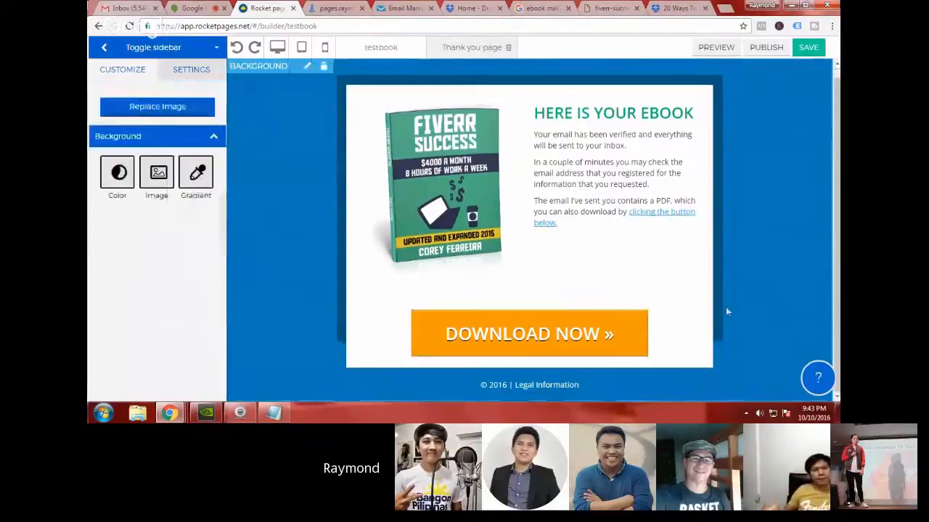
# Step: Set the background color of the DOWNLOAD NOW button to orange, rgb(232, 126, 4)
pyautogui.click(629, 321)
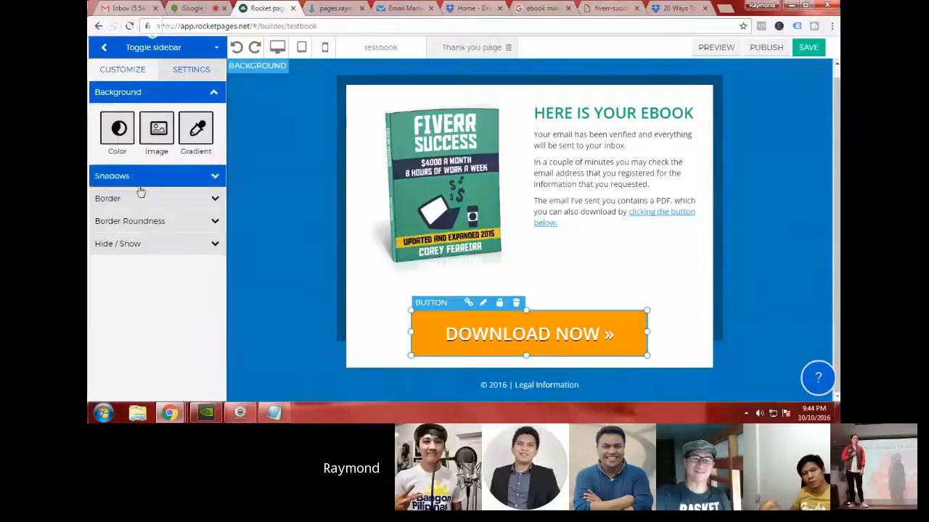
pyautogui.click(120, 142)
pyautogui.click(142, 144)
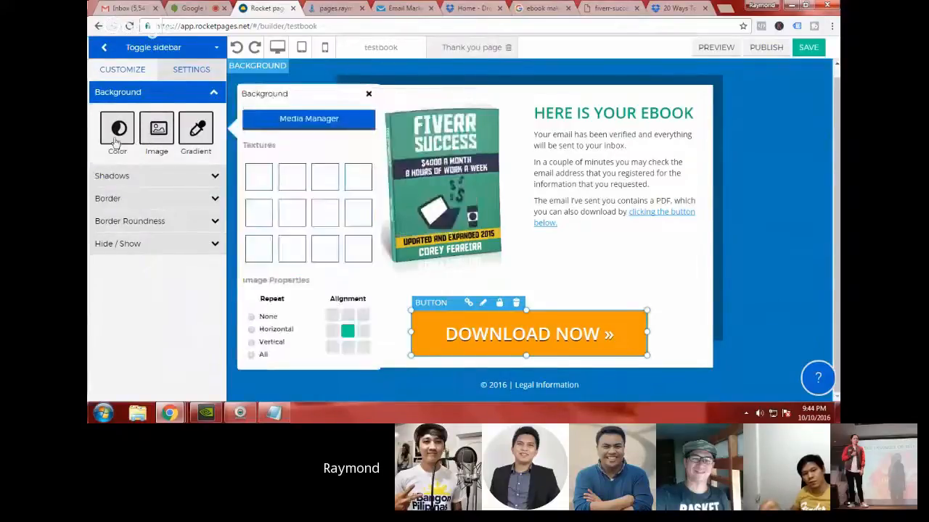
pyautogui.click(116, 141)
pyautogui.click(248, 185)
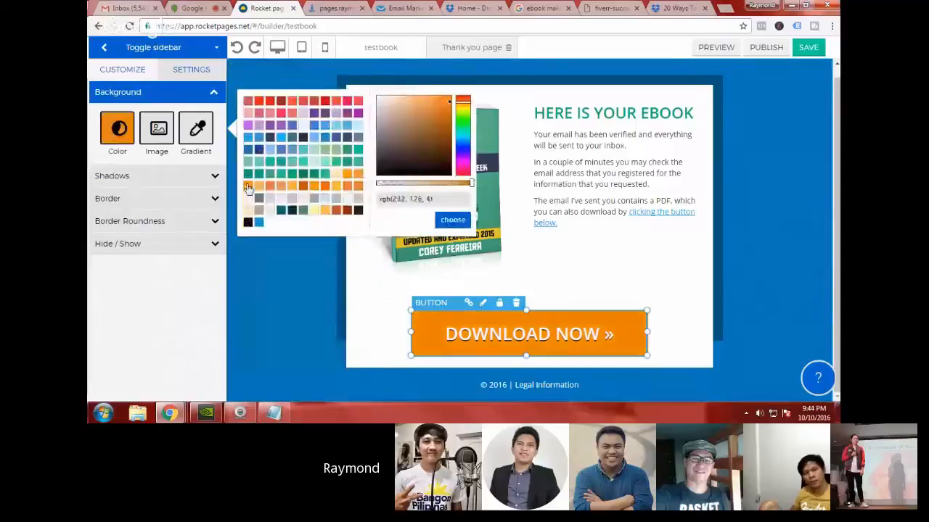
# Step: Try green, red and light orange backgrounds on the DOWNLOAD NOW button, returning to orange rgb(232, 126, 4) to compare
pyautogui.click(248, 173)
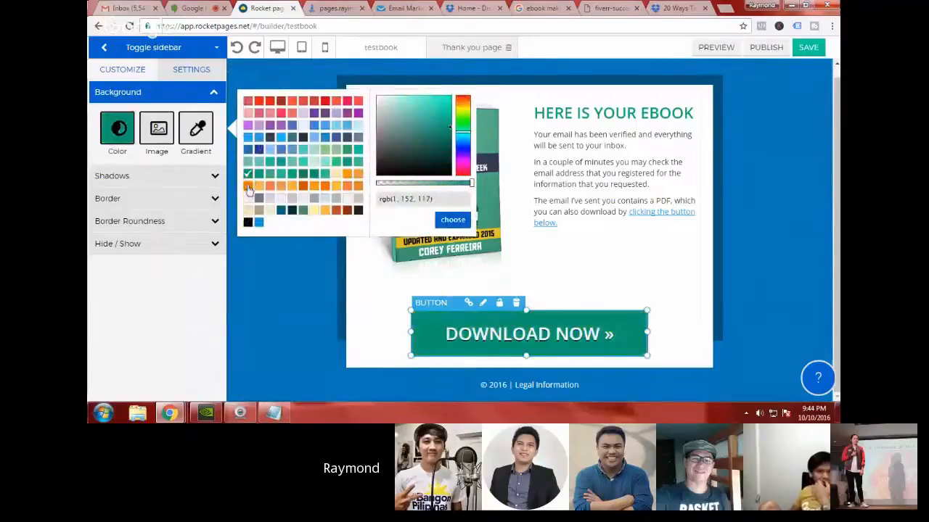
pyautogui.click(249, 188)
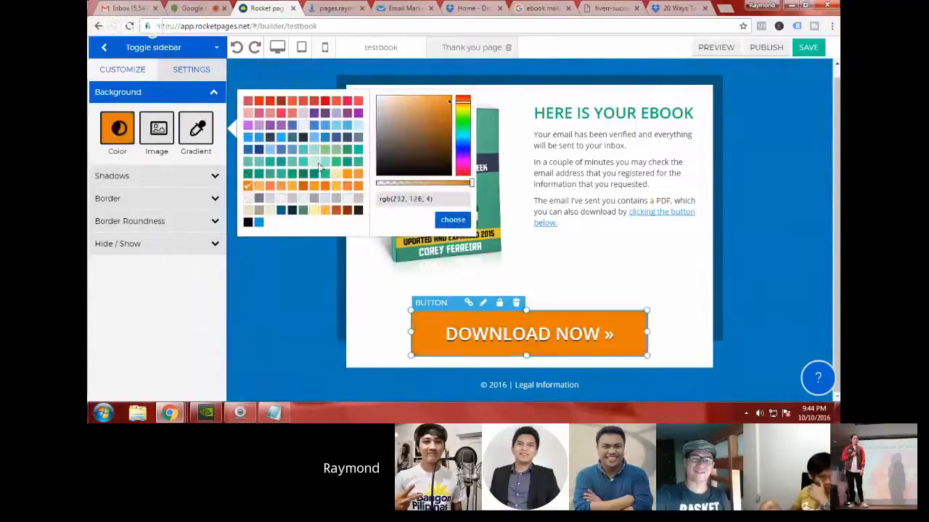
pyautogui.click(259, 103)
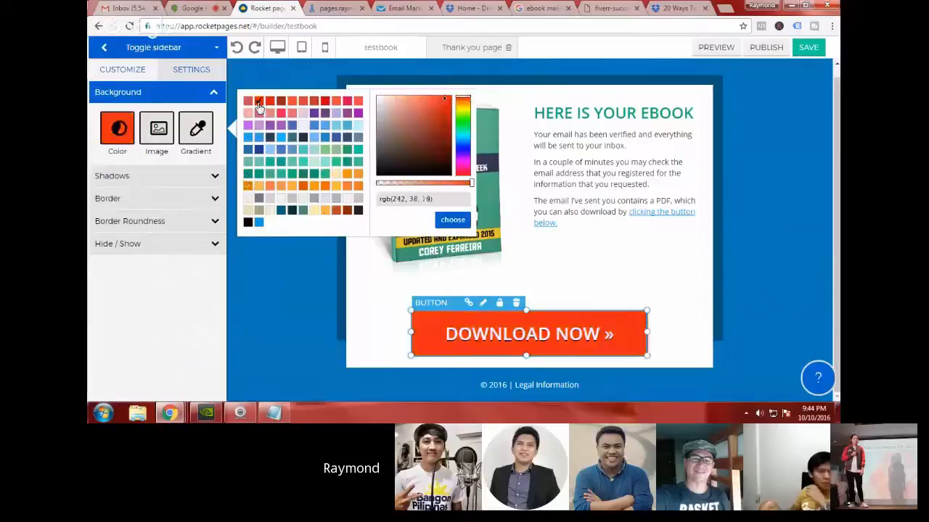
pyautogui.click(247, 188)
pyautogui.click(336, 185)
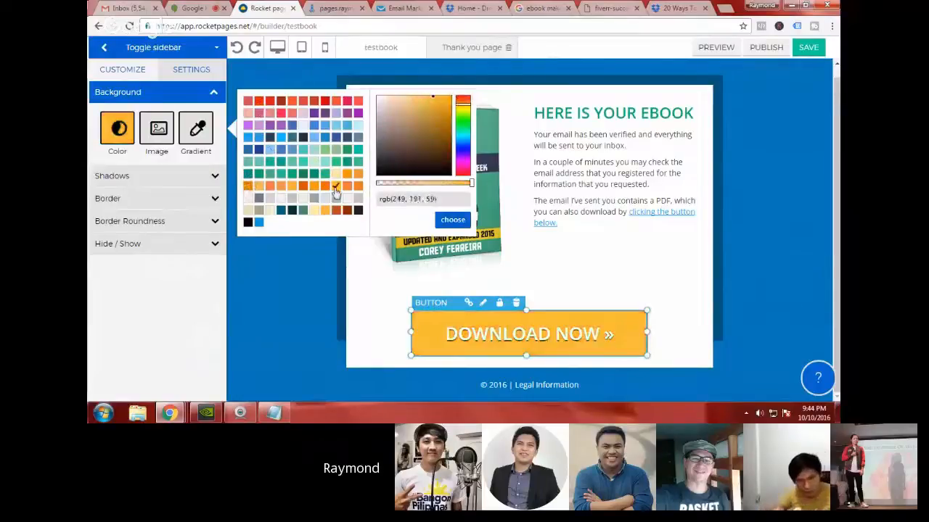
pyautogui.click(248, 187)
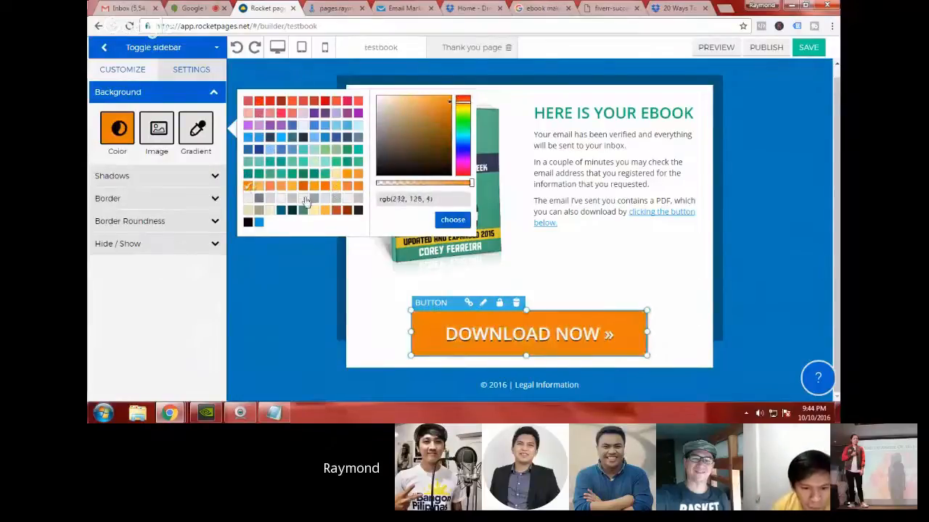
# Step: Deselect the button and save both the thank you page and the main testbook page
pyautogui.click(308, 270)
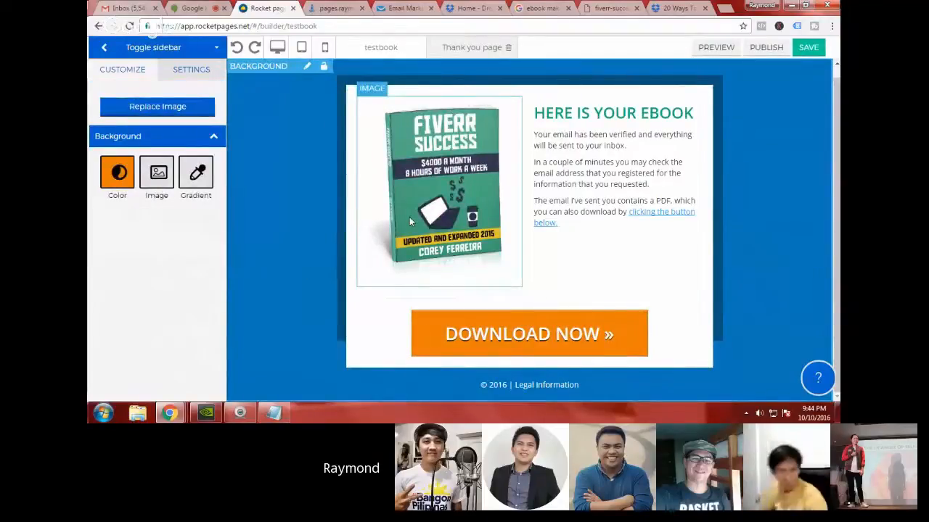
pyautogui.click(807, 51)
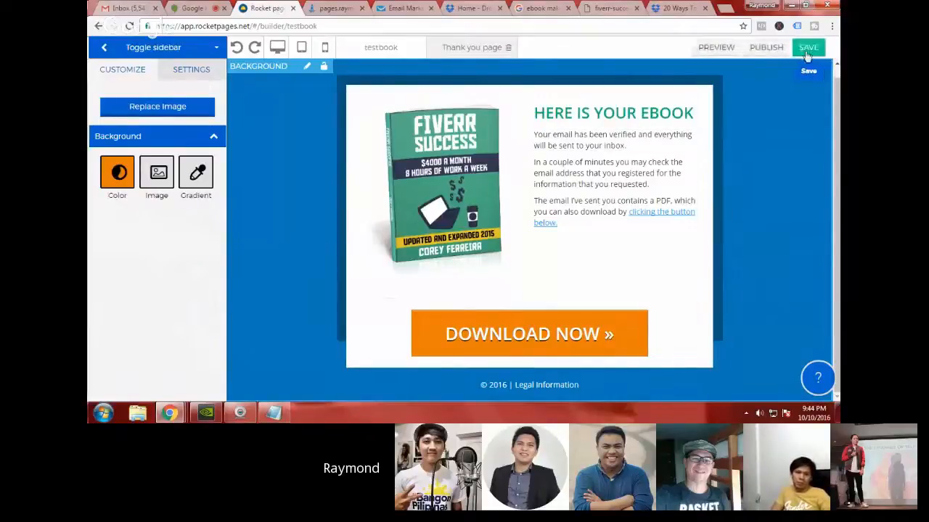
pyautogui.click(400, 50)
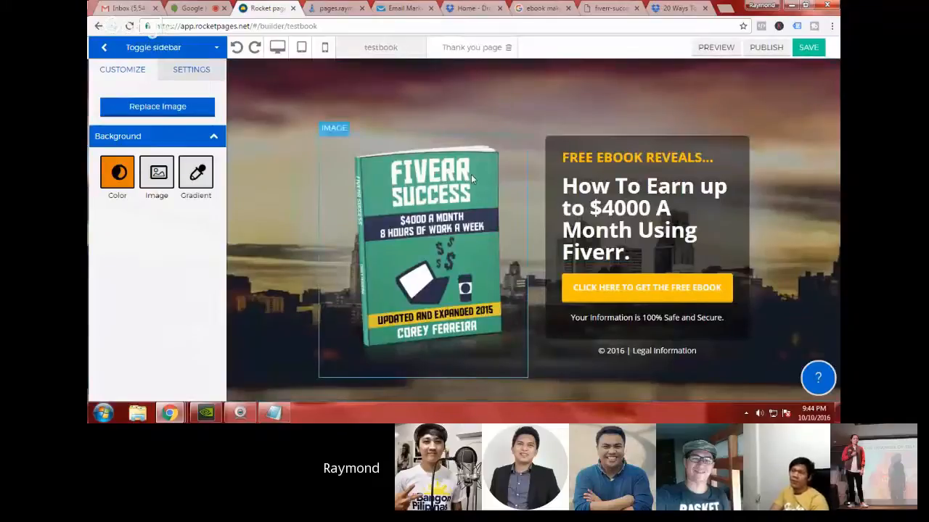
pyautogui.click(806, 49)
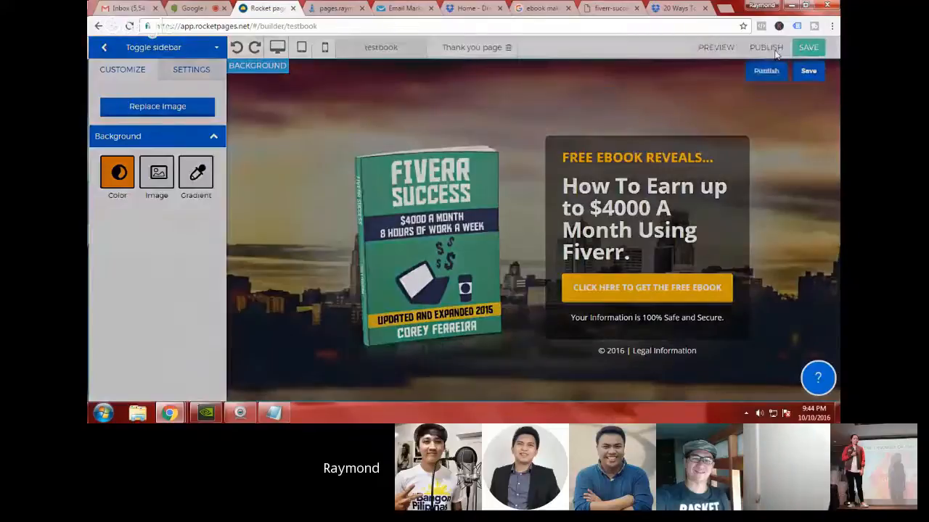
# Step: Publish the page to the RocketPages subdomain under the name testbook and open the published page
pyautogui.click(766, 48)
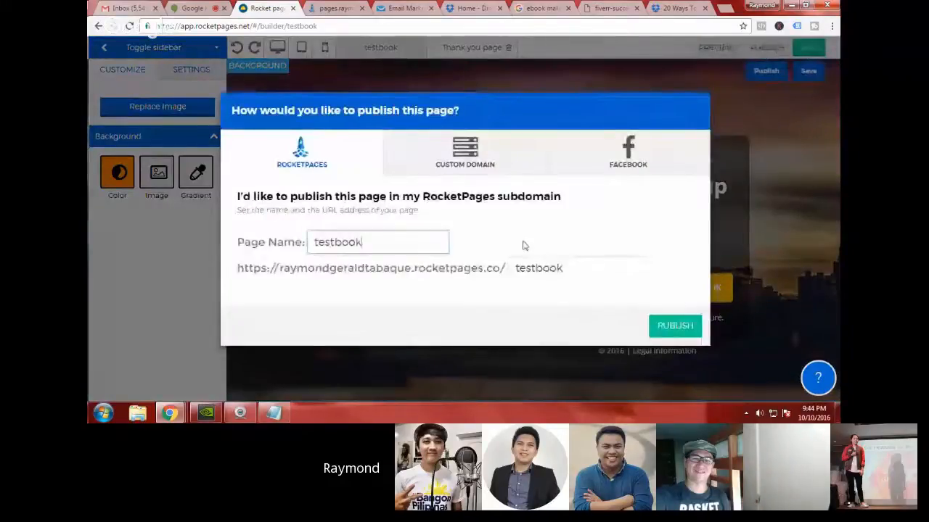
pyautogui.click(687, 331)
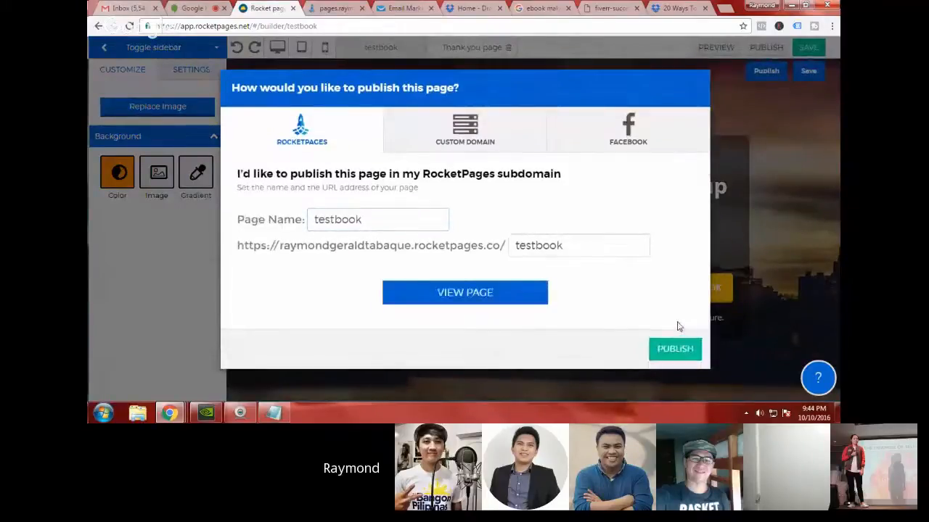
pyautogui.click(507, 303)
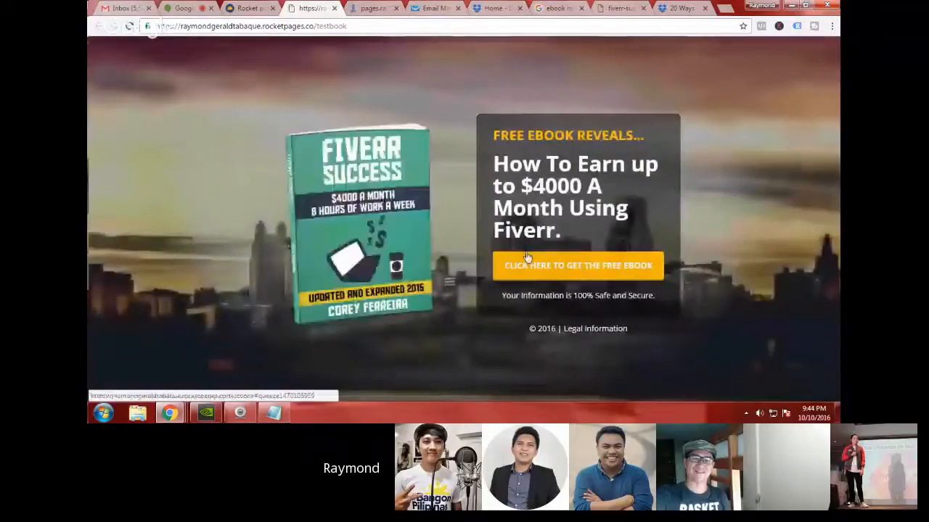
# Step: Check the published squeeze page by opening and closing its opt-in popup and reviewing the headline text
pyautogui.click(539, 266)
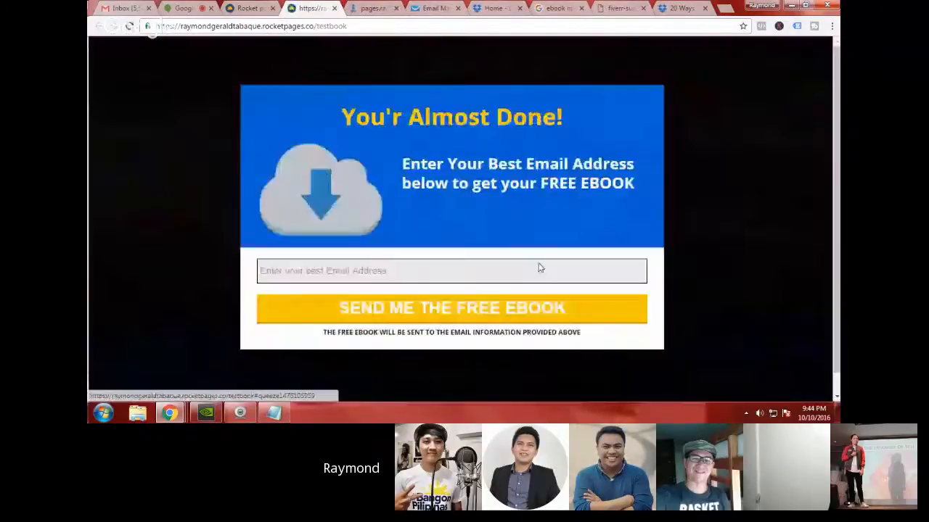
pyautogui.click(660, 100)
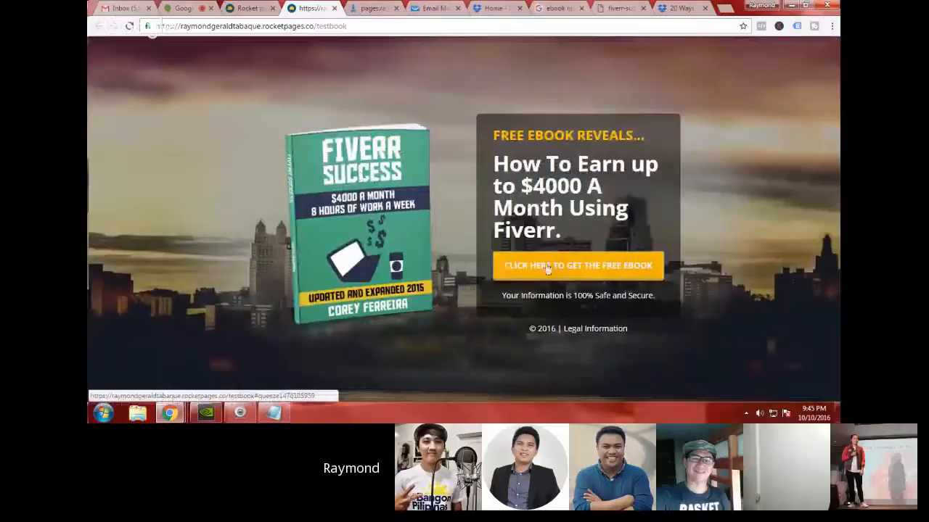
pyautogui.moveTo(500, 135); pyautogui.dragTo(633, 135)
pyautogui.moveTo(519, 186); pyautogui.dragTo(440, 205)
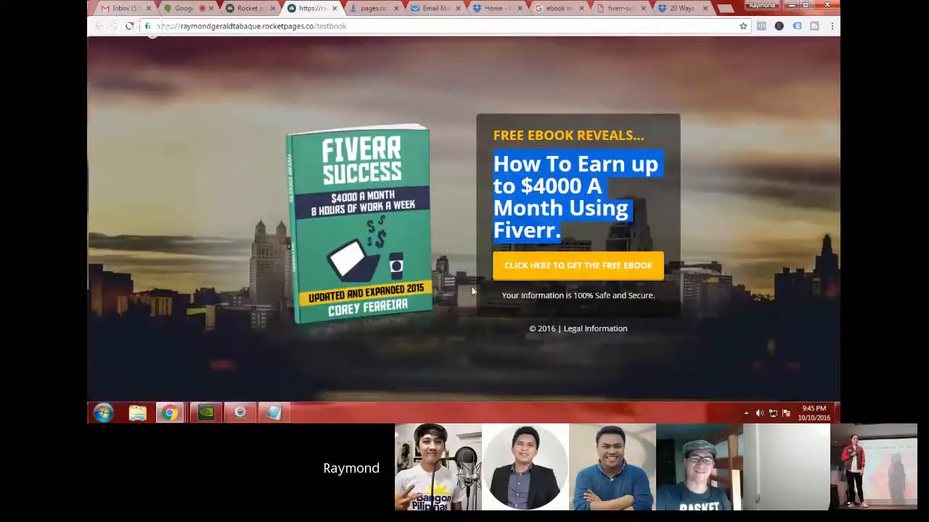
# Step: Reopen the opt-in popup, enter a test email address, and submit the form to request the free ebook
pyautogui.click(565, 270)
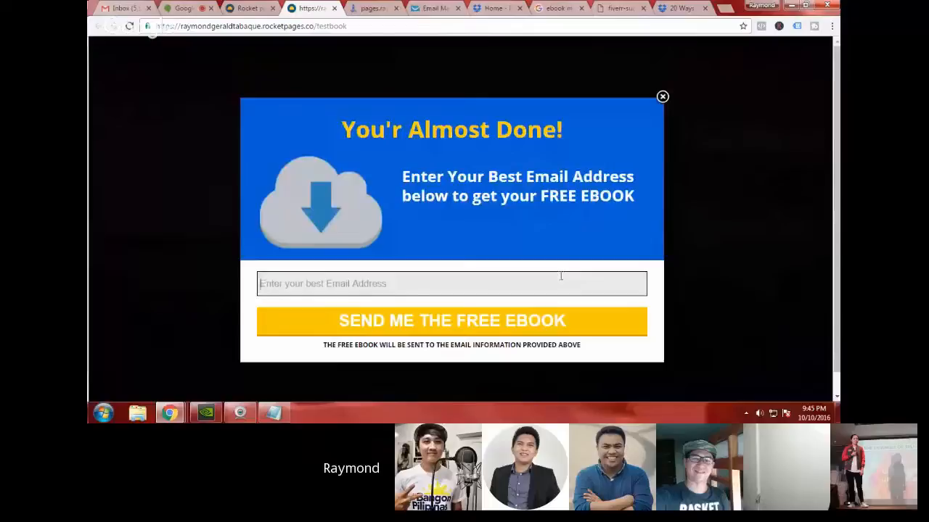
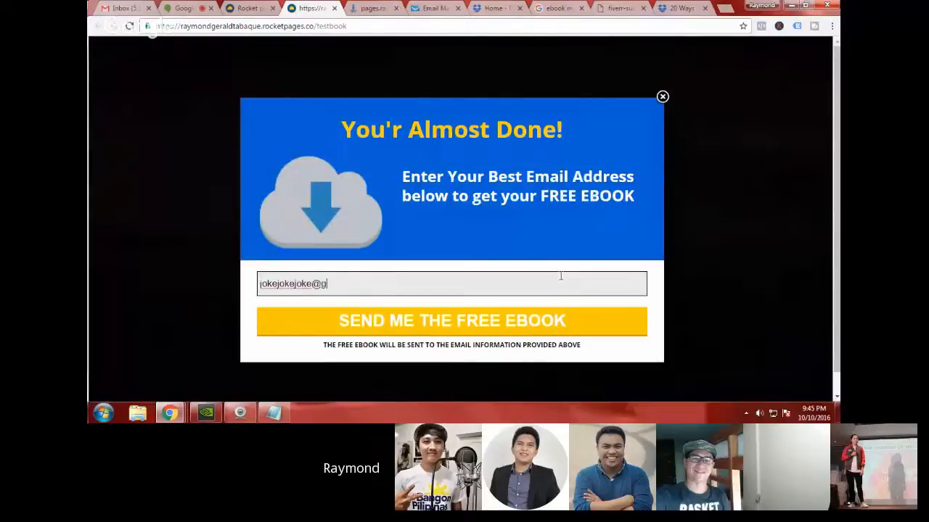
pyautogui.click(520, 327)
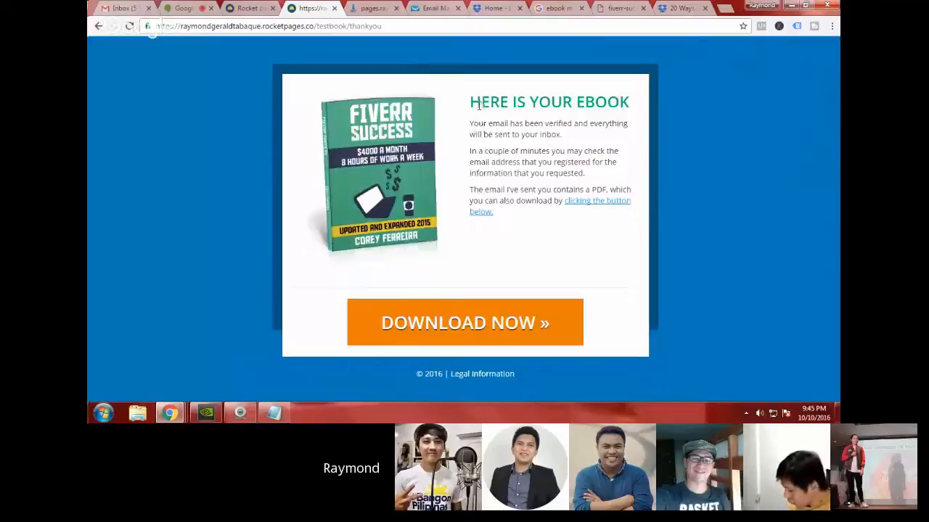
# Step: Review the heading and verification text on the live thank you page and test its DOWNLOAD NOW link
pyautogui.moveTo(480, 103); pyautogui.dragTo(623, 109)
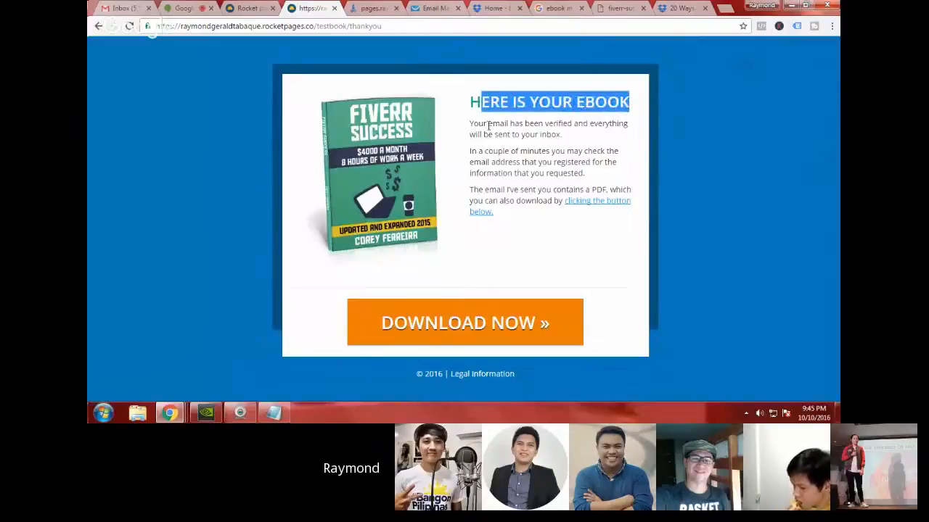
pyautogui.moveTo(488, 126); pyautogui.dragTo(557, 136)
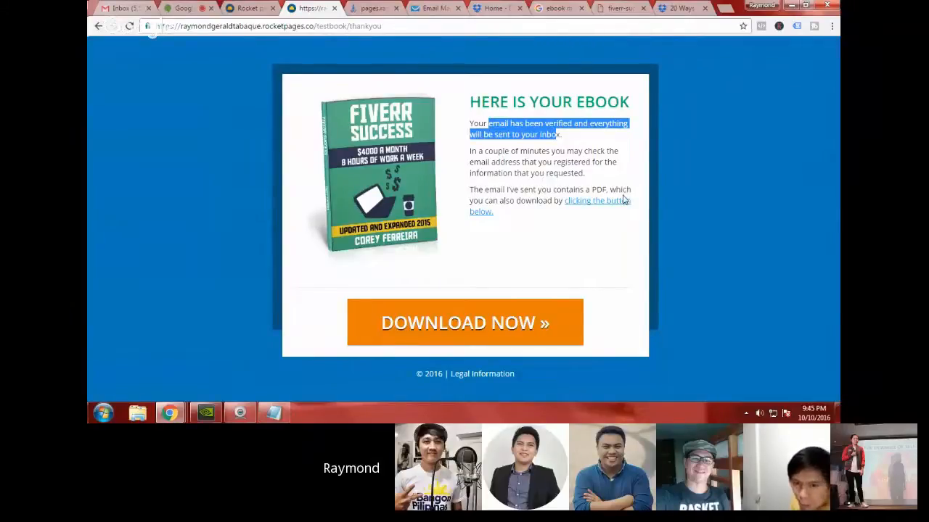
pyautogui.click(498, 319)
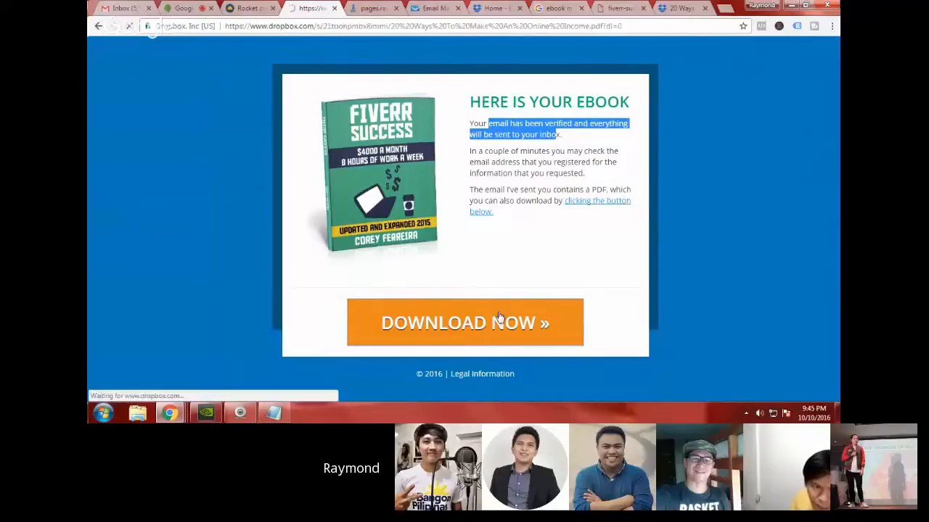
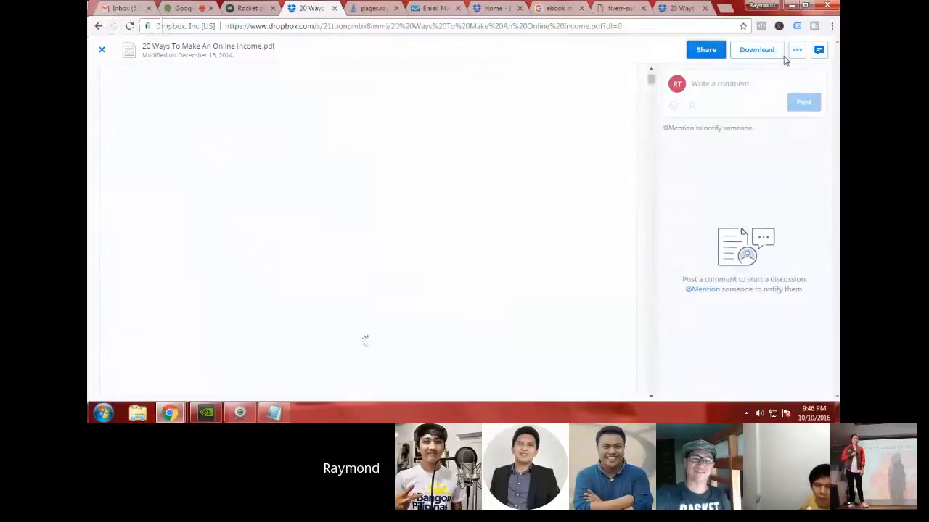
# Step: Skim the cover and contents of the 20 Ways To Make An Online Income PDF in Dropbox and download the file
pyautogui.scroll(-3, 389, 211)
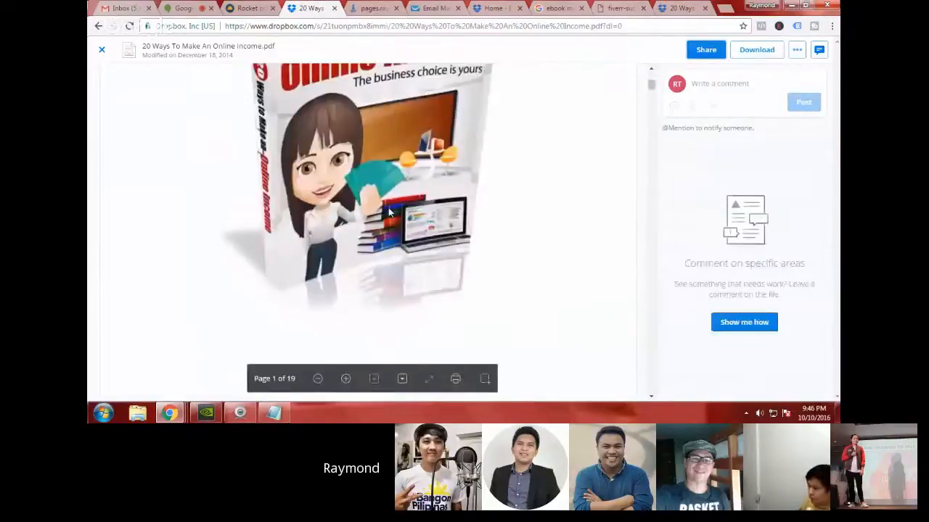
pyautogui.scroll(3, 389, 212)
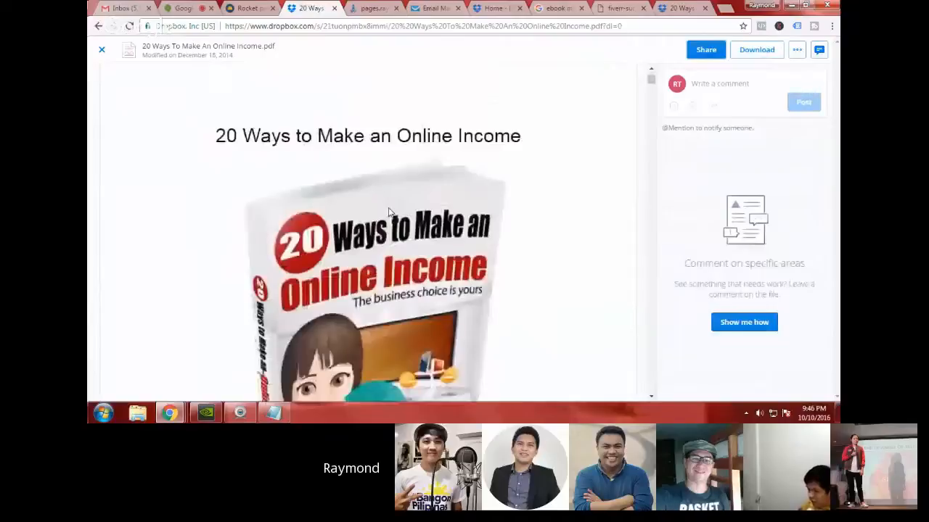
pyautogui.scroll(-1, 389, 212)
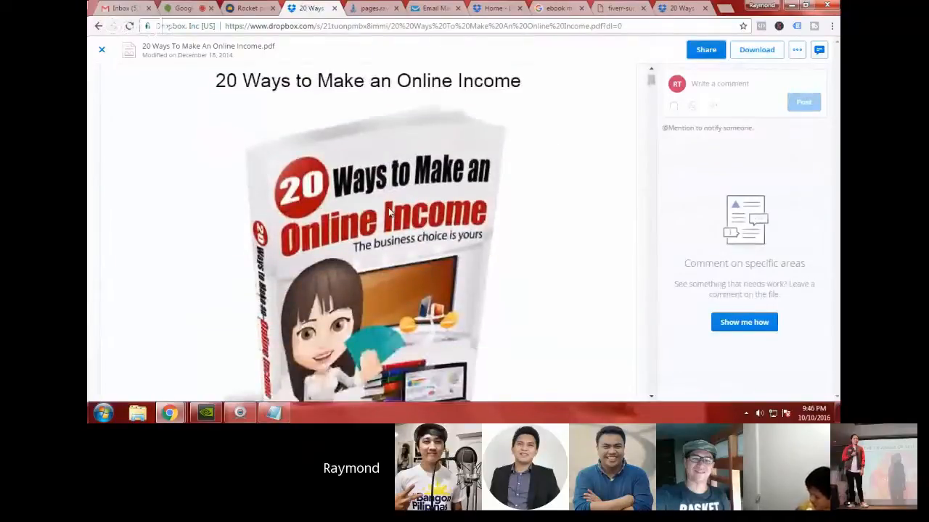
pyautogui.scroll(-3, 388, 212)
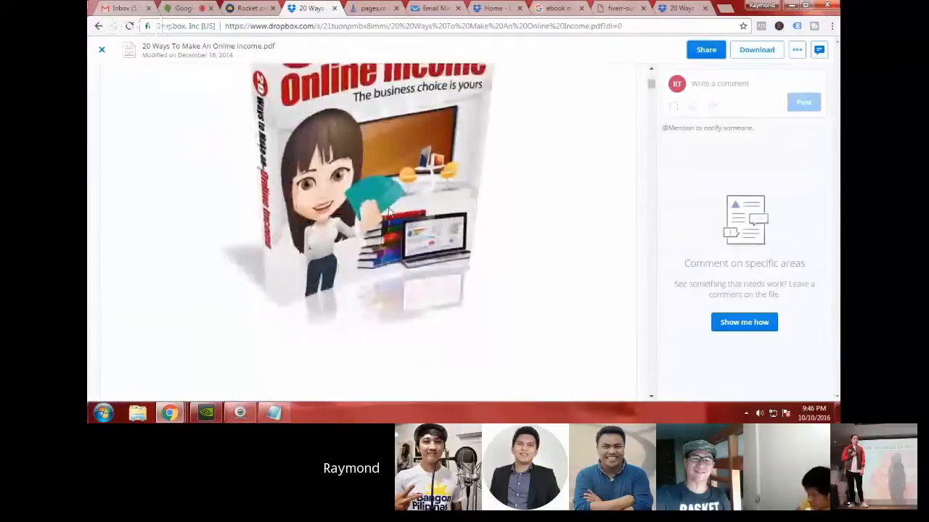
pyautogui.scroll(-5, 389, 212)
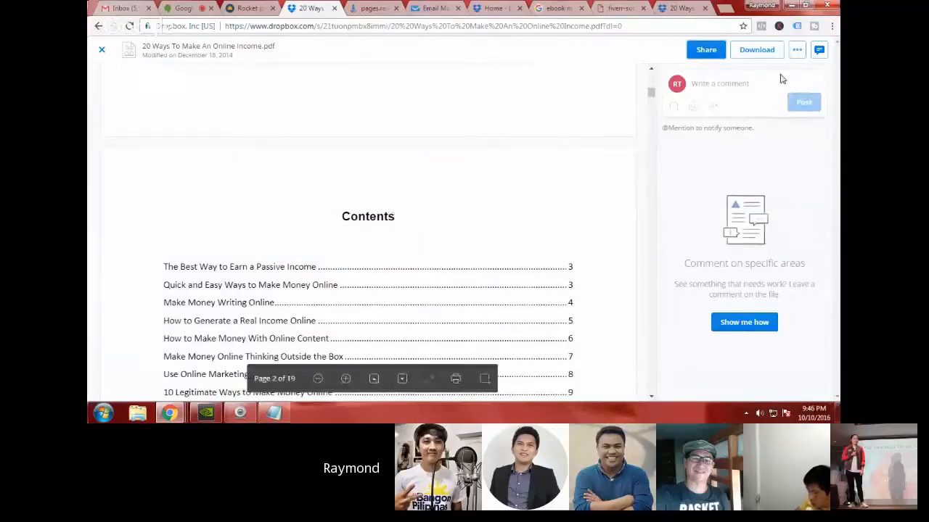
pyautogui.click(758, 51)
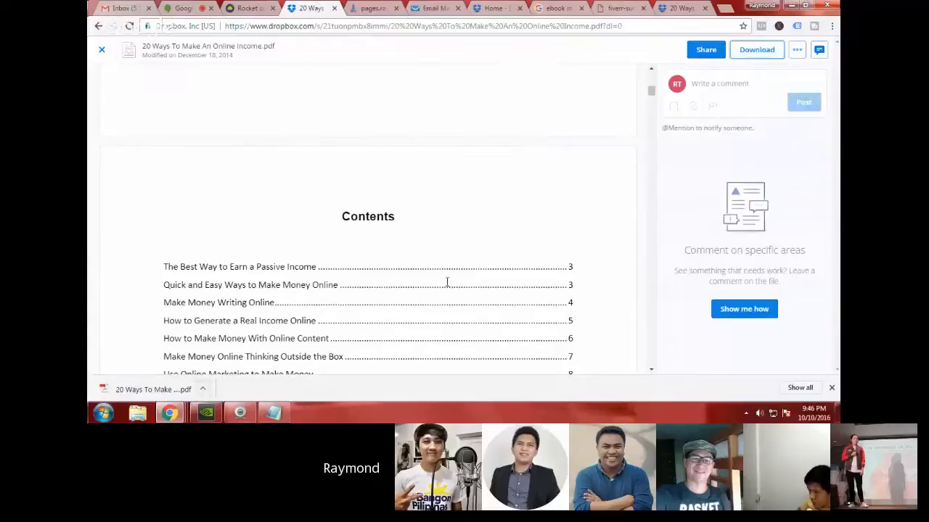
pyautogui.scroll(2, 459, 243)
pyautogui.scroll(3, 533, 238)
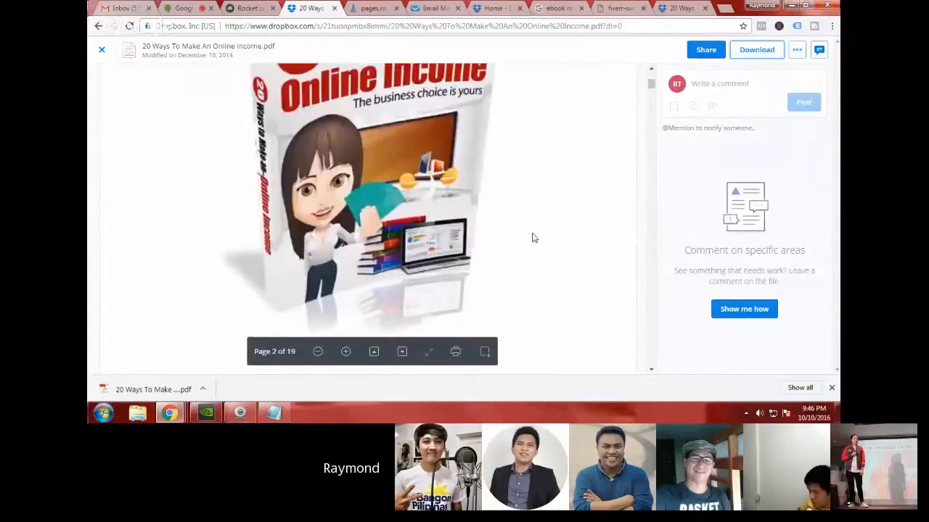
# Step: Return to the RocketPages builder, close the publishing dialog, and inspect the squeeze page in the mobile layout
pyautogui.click(123, 9)
pyautogui.click(247, 8)
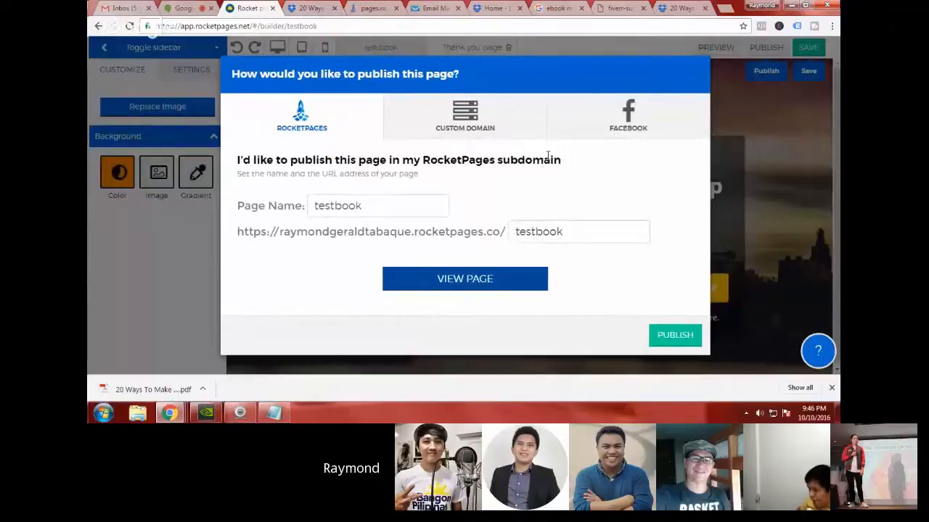
pyautogui.click(693, 78)
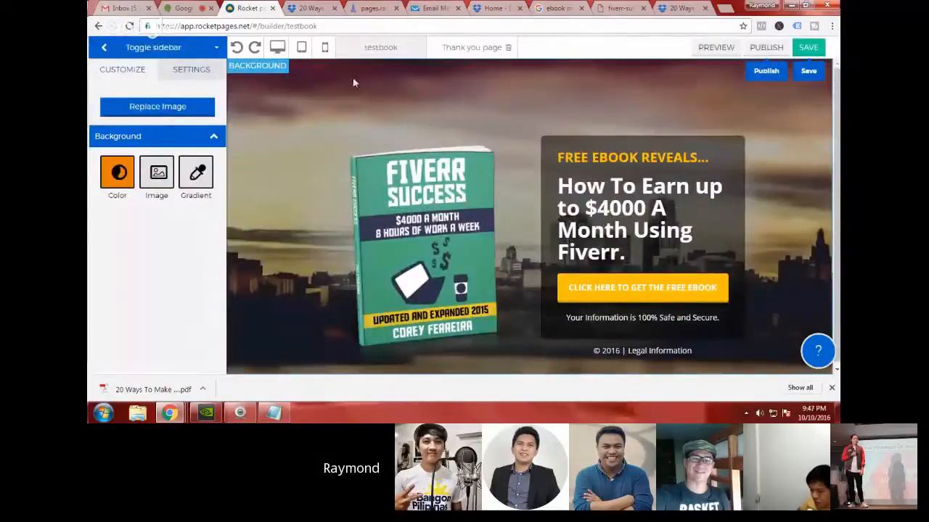
pyautogui.click(325, 49)
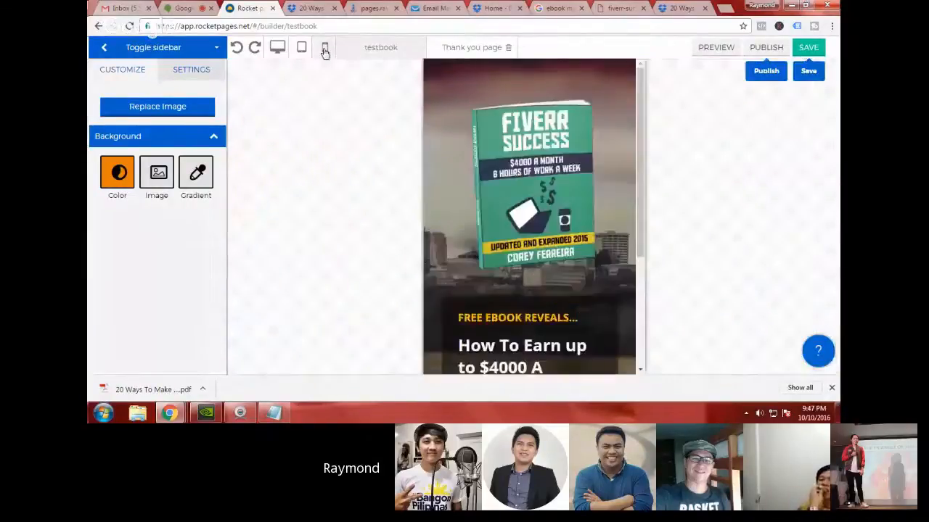
pyautogui.scroll(-3, 559, 214)
pyautogui.scroll(2, 559, 214)
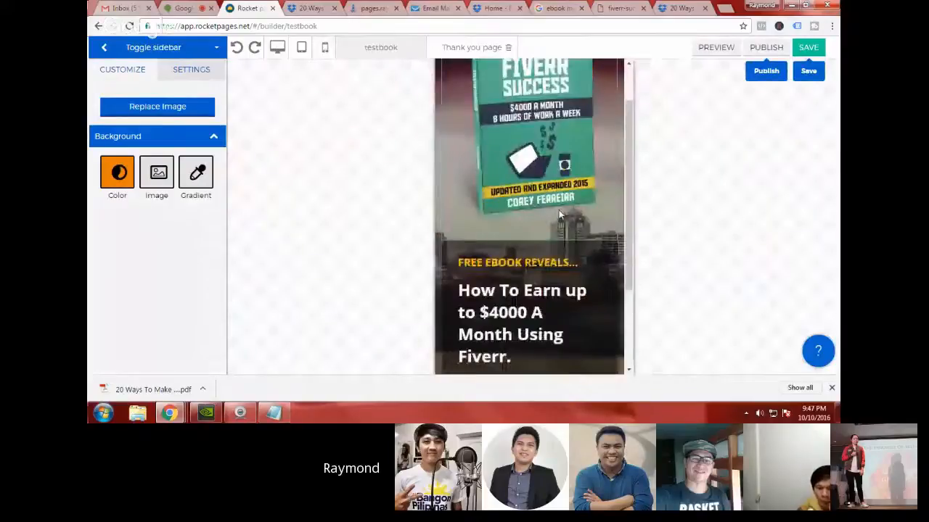
pyautogui.scroll(-2, 558, 210)
# Step: Set the font size of the Fiverr earnings headline to 16 in the mobile layout
pyautogui.click(558, 210)
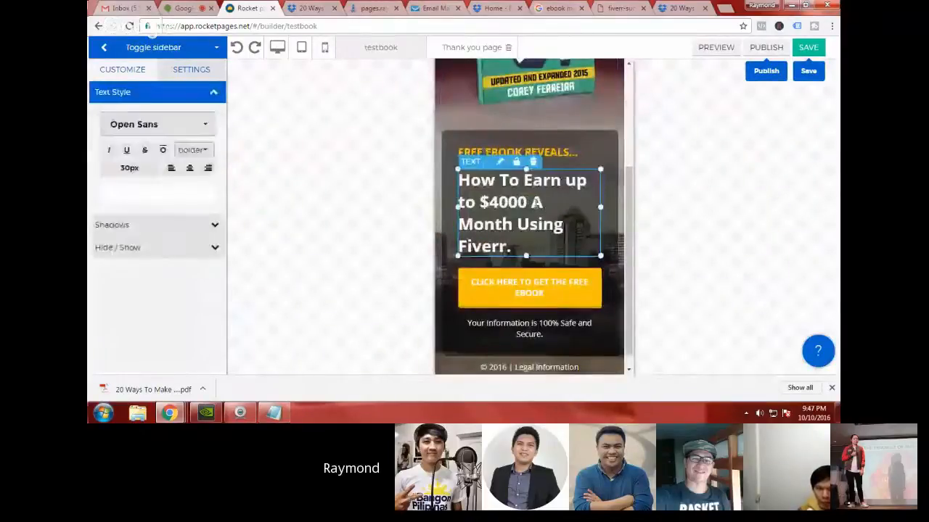
pyautogui.doubleClick(536, 203)
pyautogui.doubleClick(131, 172)
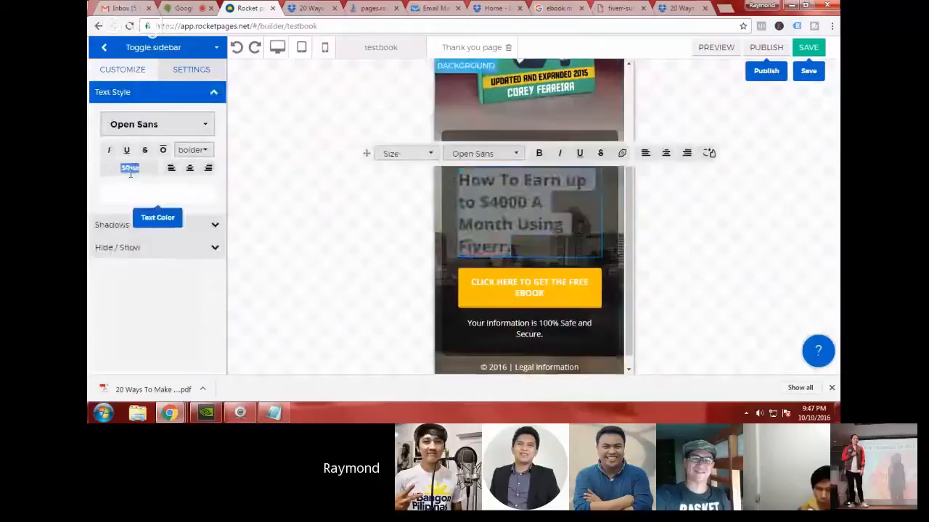
pyautogui.click(555, 294)
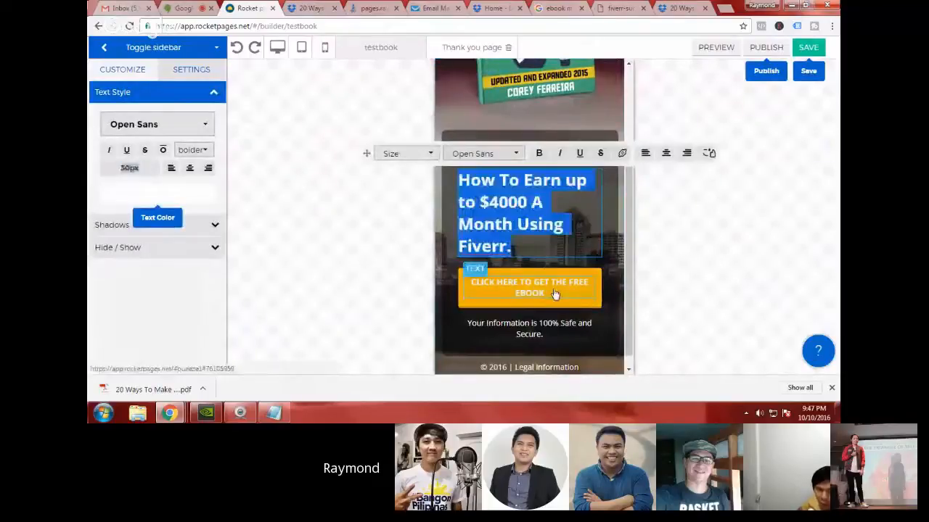
pyautogui.doubleClick(557, 230)
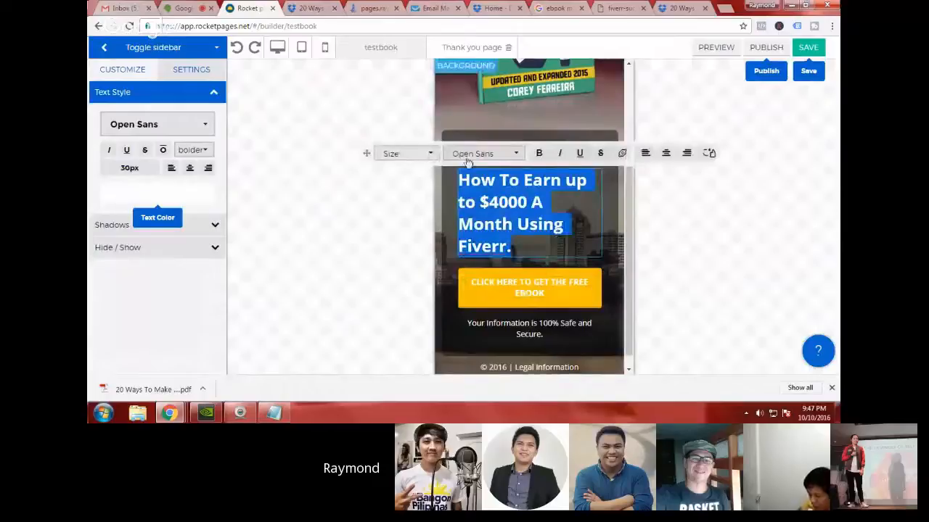
pyautogui.click(429, 156)
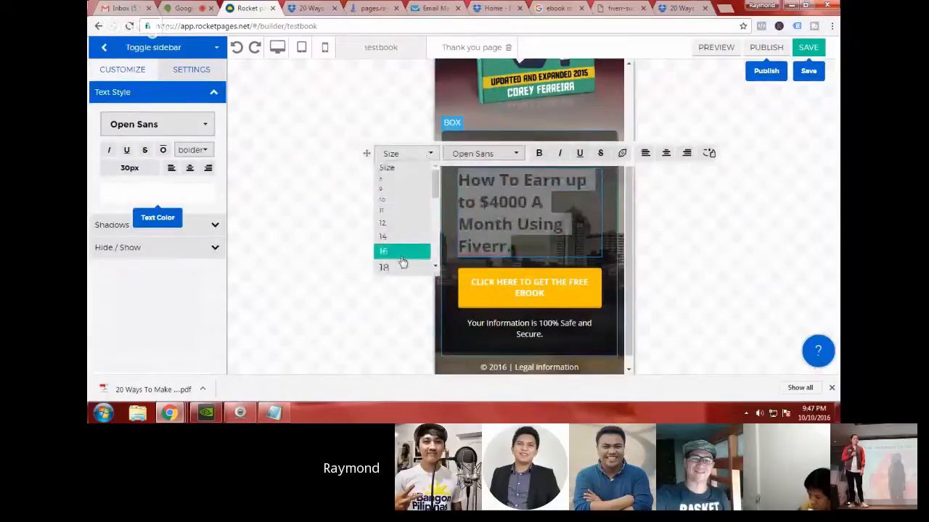
pyautogui.scroll(-2, 405, 239)
pyautogui.click(399, 195)
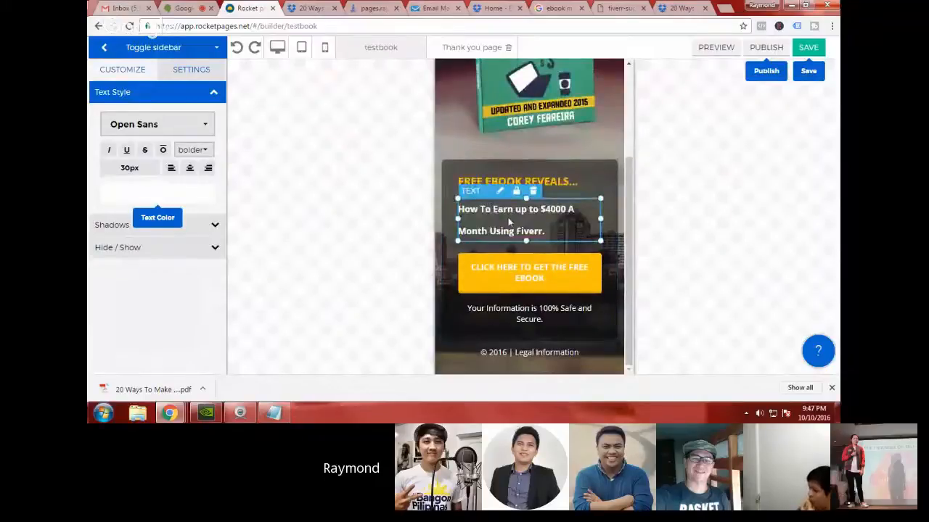
# Step: Try larger font sizes of 20 and 26 for the mobile headline
pyautogui.doubleClick(510, 219)
pyautogui.click(424, 184)
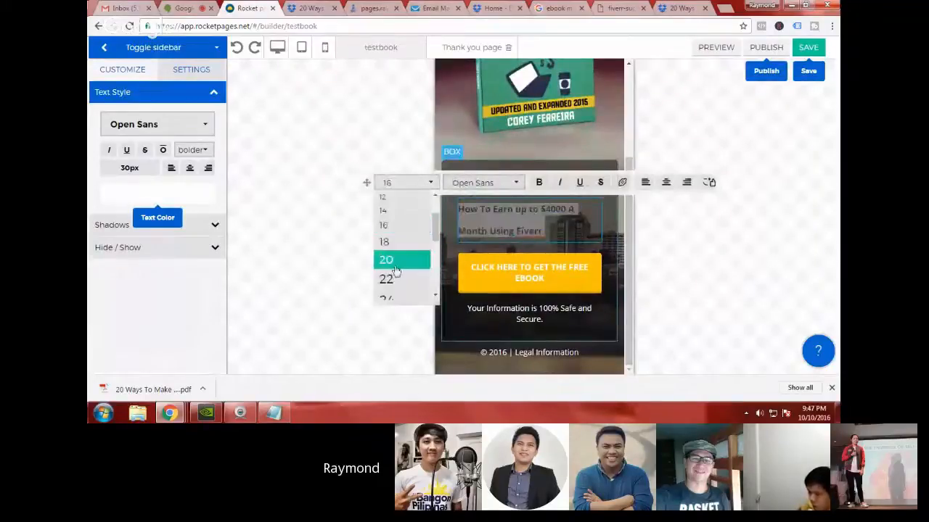
pyautogui.click(391, 261)
pyautogui.click(429, 182)
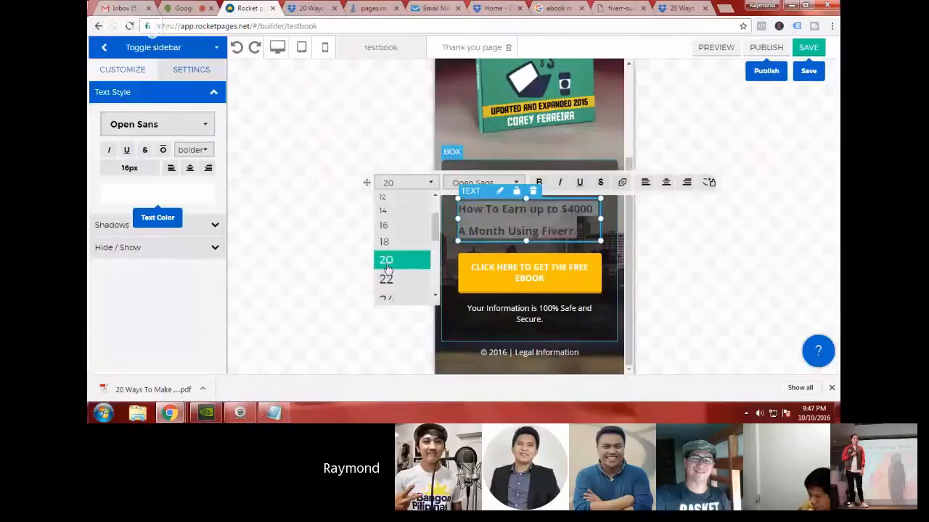
pyautogui.scroll(-2, 386, 272)
pyautogui.click(392, 256)
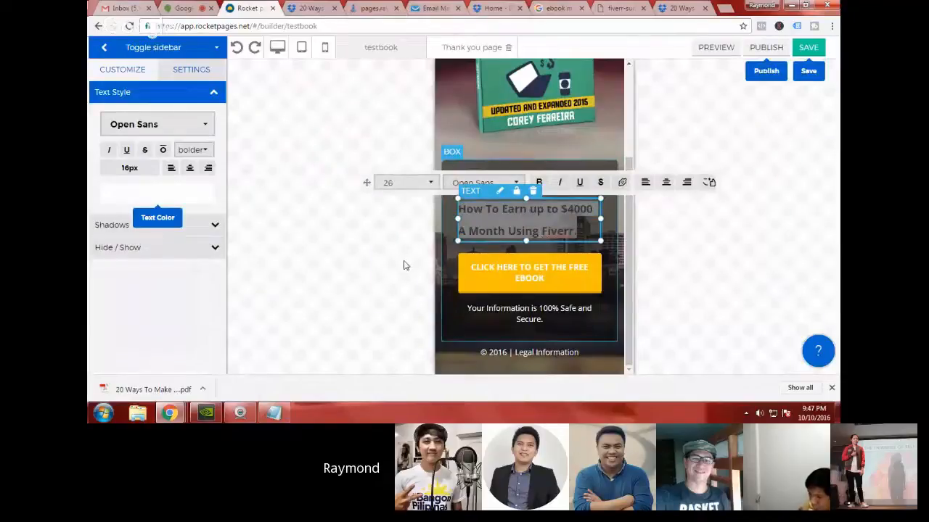
pyautogui.click(612, 260)
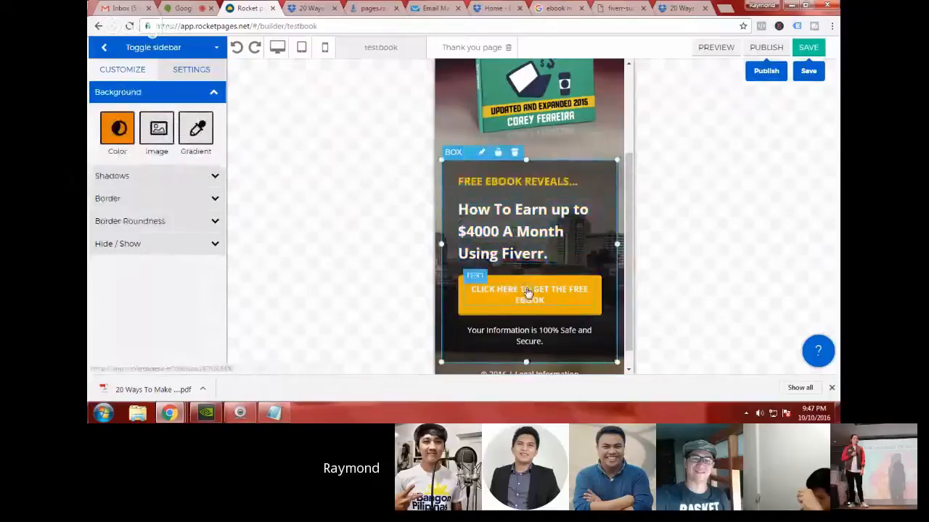
# Step: Select the whole mobile headline and set its font size to 18
pyautogui.scroll(1, 528, 290)
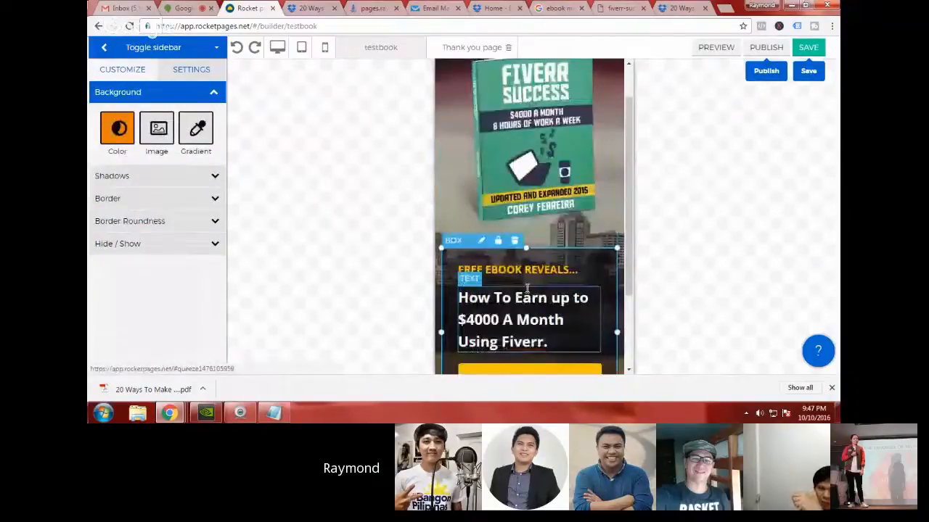
pyautogui.scroll(-1, 527, 288)
pyautogui.click(551, 287)
pyautogui.doubleClick(540, 265)
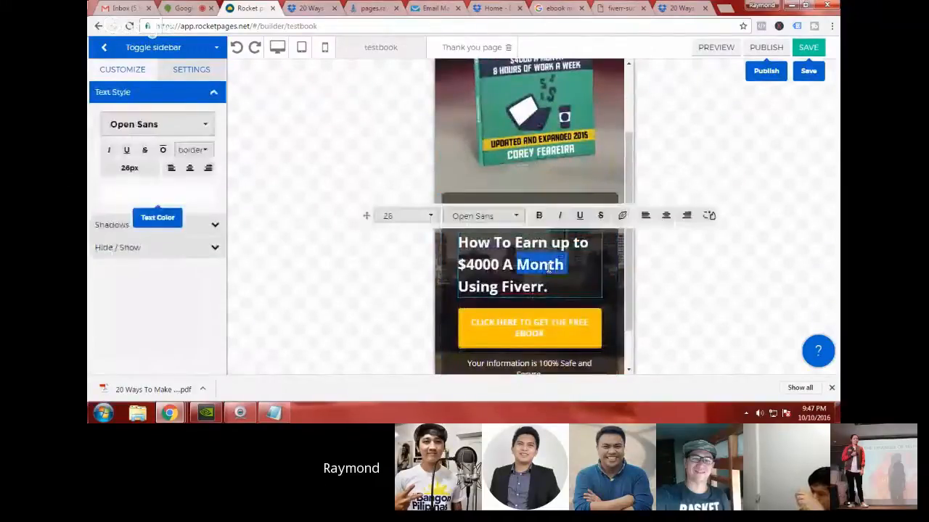
pyautogui.hotkey('ctrl', 'a')
pyautogui.click(405, 218)
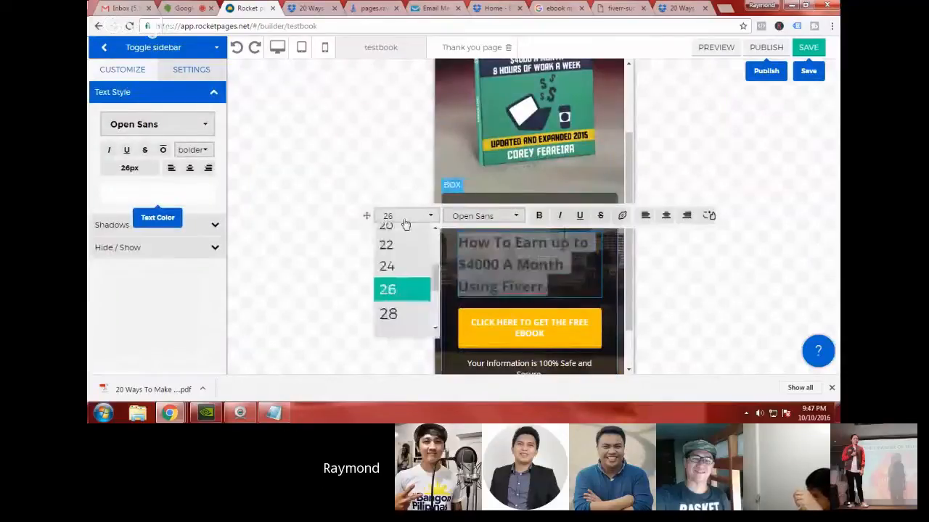
pyautogui.scroll(2, 405, 268)
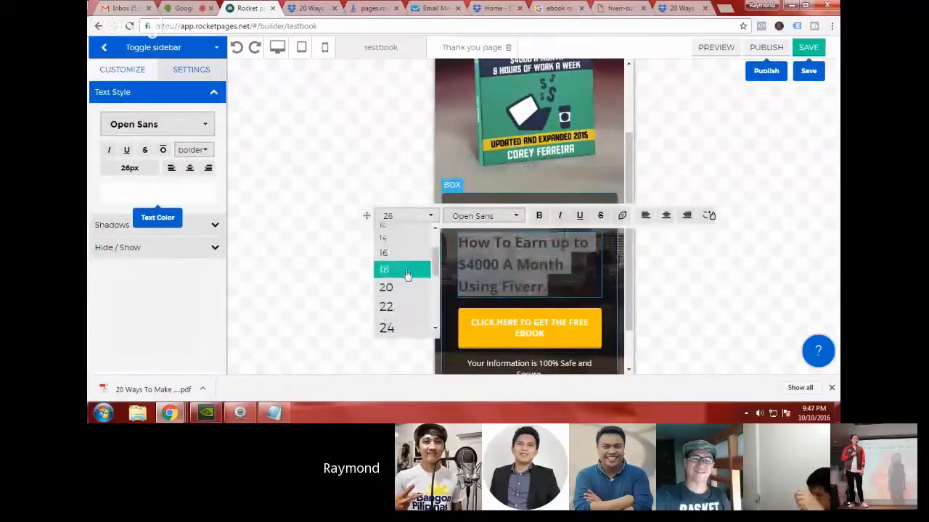
pyautogui.click(406, 269)
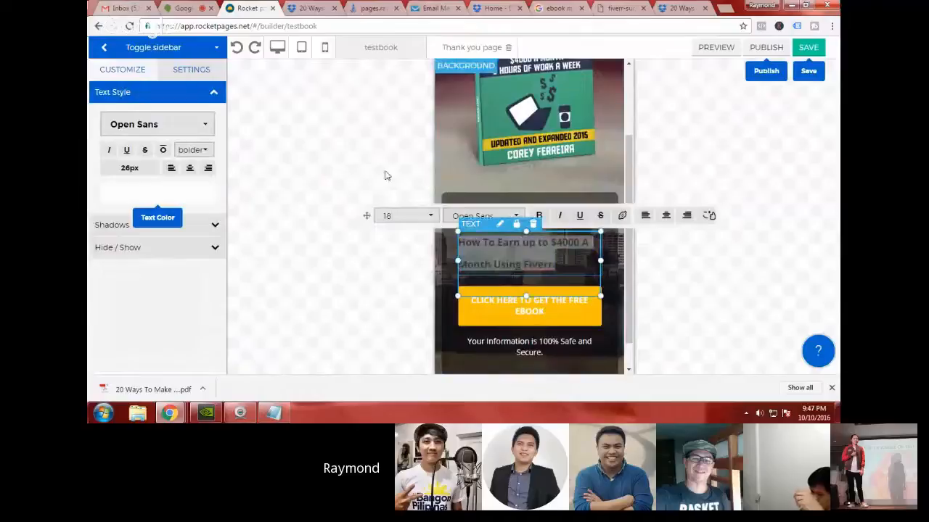
pyautogui.click(589, 183)
pyautogui.click(589, 184)
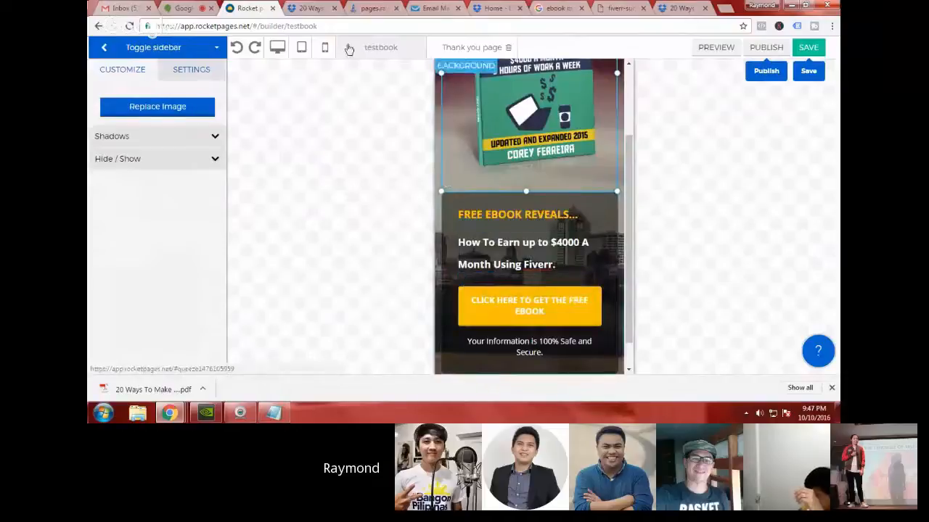
# Step: Compare the desktop and mobile layouts of the squeeze page and save the page
pyautogui.click(281, 55)
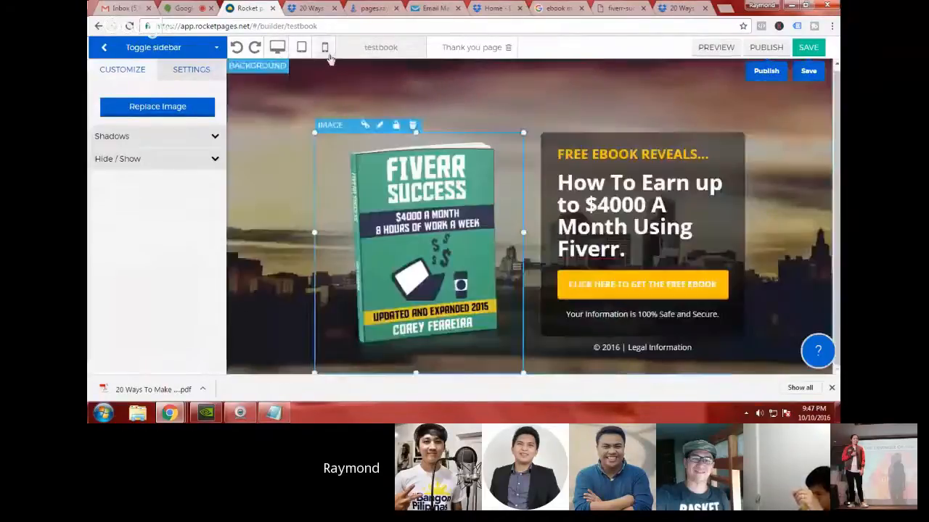
pyautogui.click(328, 55)
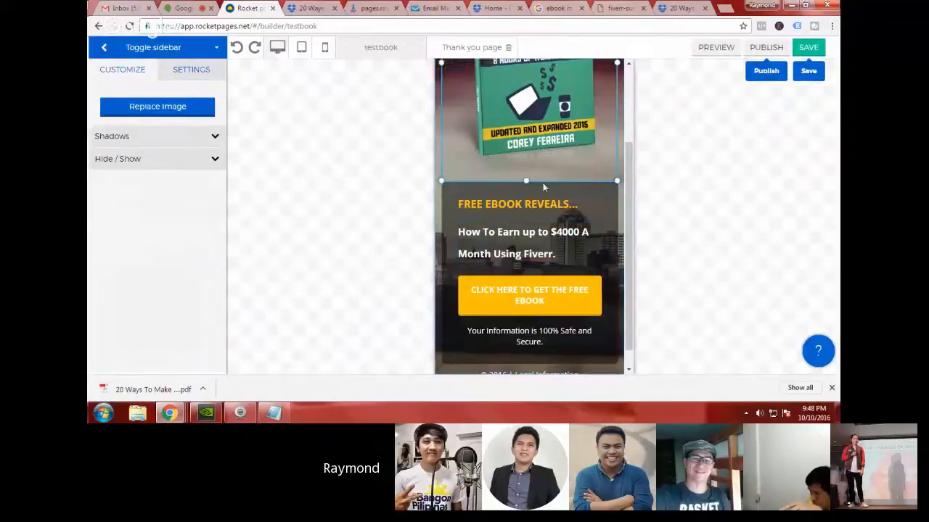
pyautogui.click(808, 52)
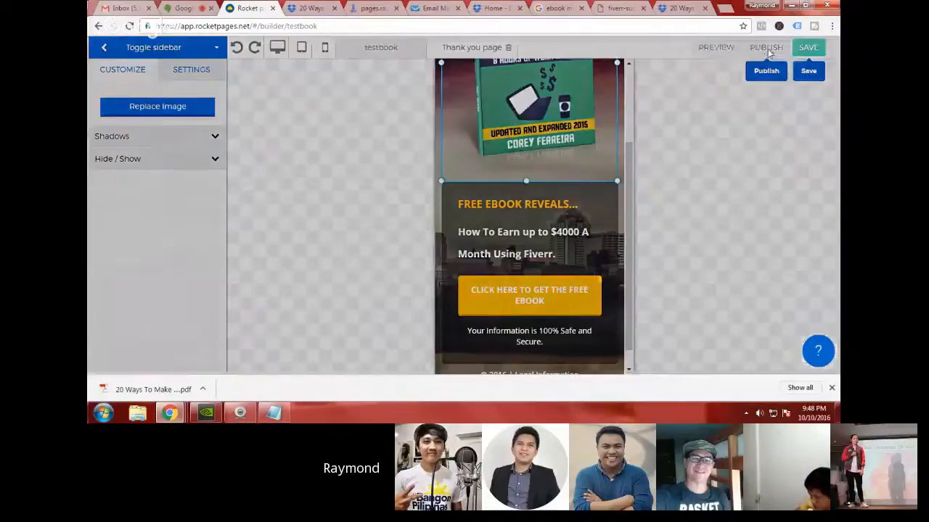
pyautogui.click(766, 48)
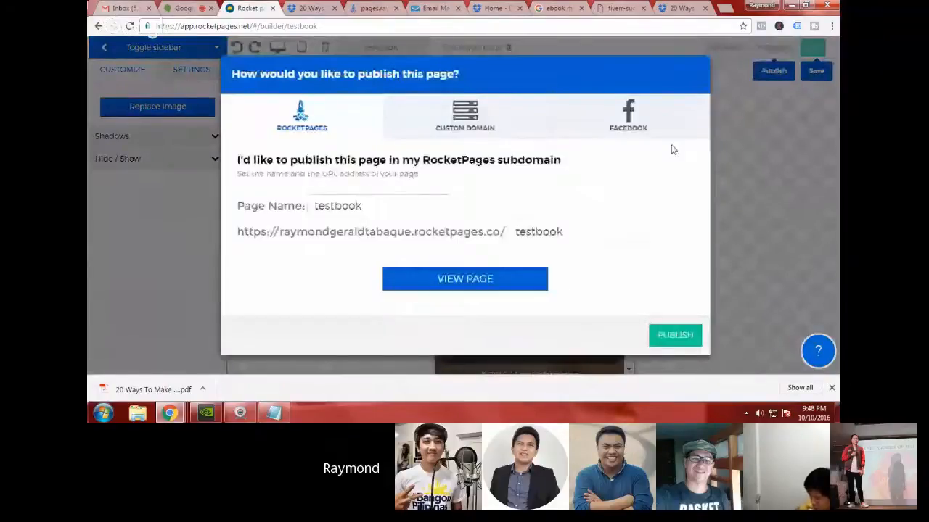
pyautogui.click(694, 75)
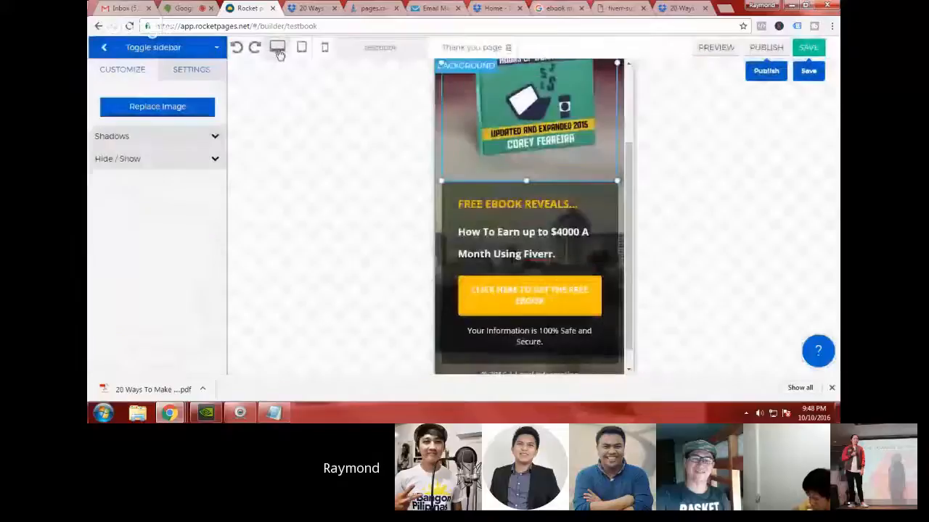
# Step: Switch the squeeze page back to the desktop layout and open its Tracking Code settings
pyautogui.click(278, 47)
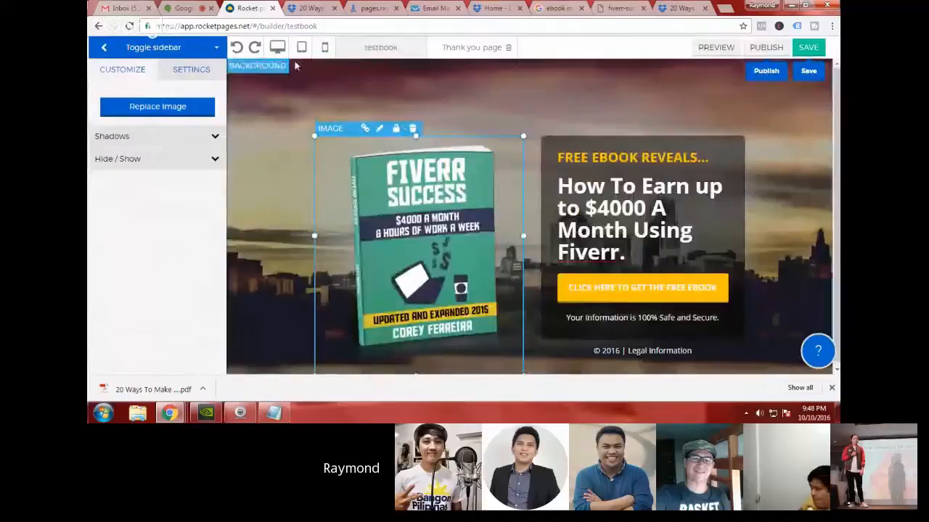
pyautogui.click(197, 73)
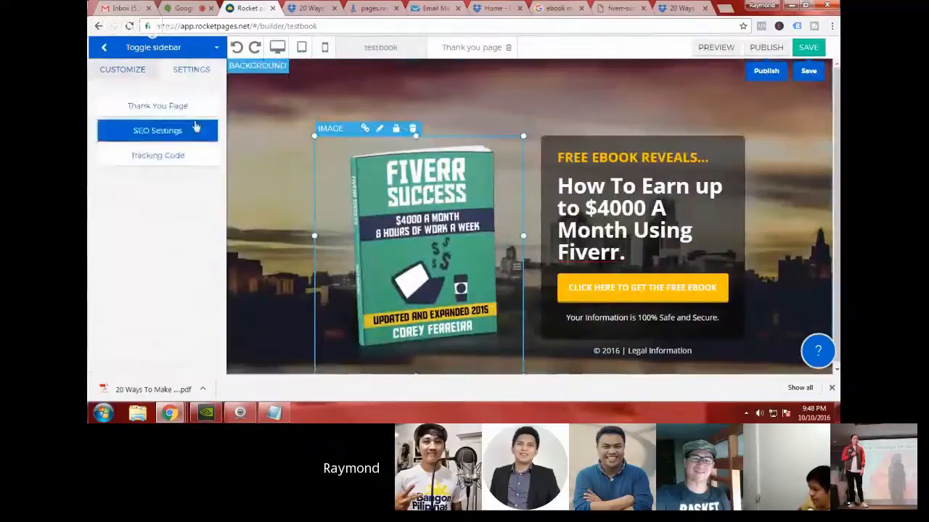
pyautogui.click(191, 155)
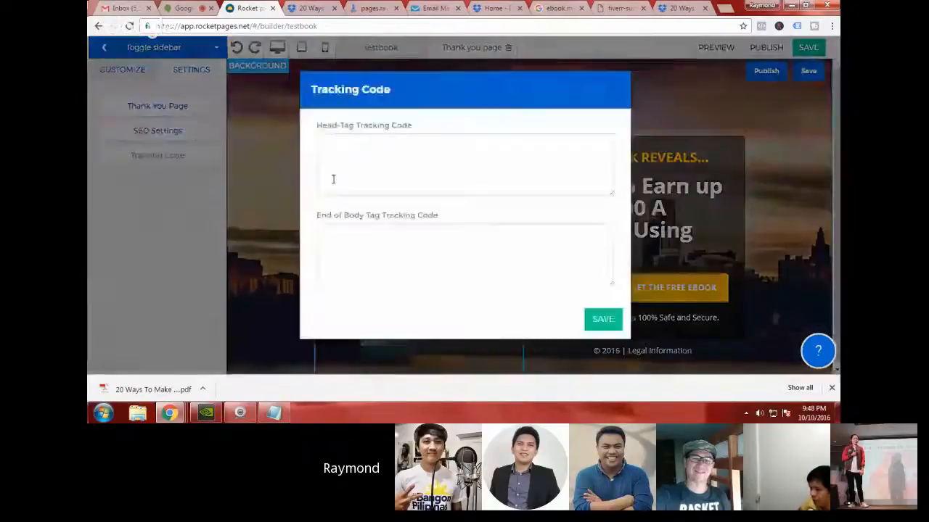
# Step: Check the head-tag and end-of-body tracking code fields, close the tracking settings unchanged, and dismiss the browser's downloads bar
pyautogui.click(329, 152)
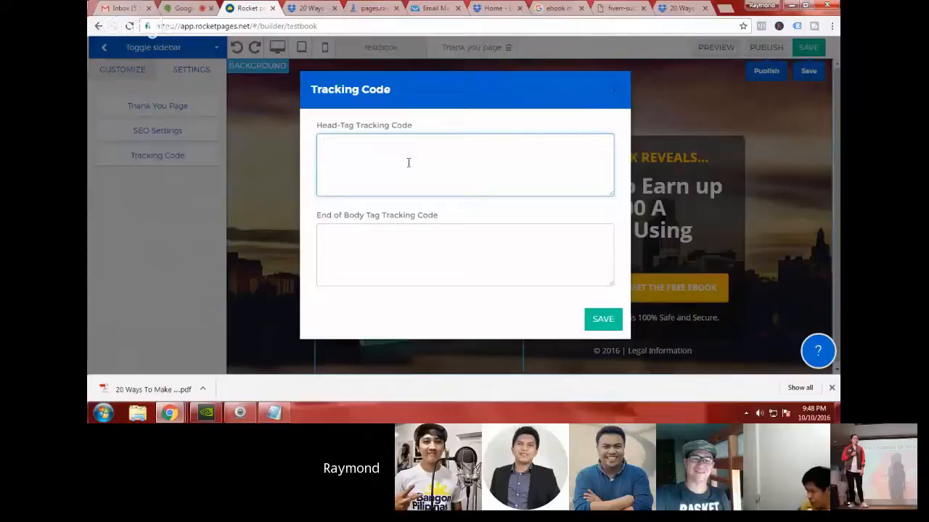
pyautogui.click(614, 94)
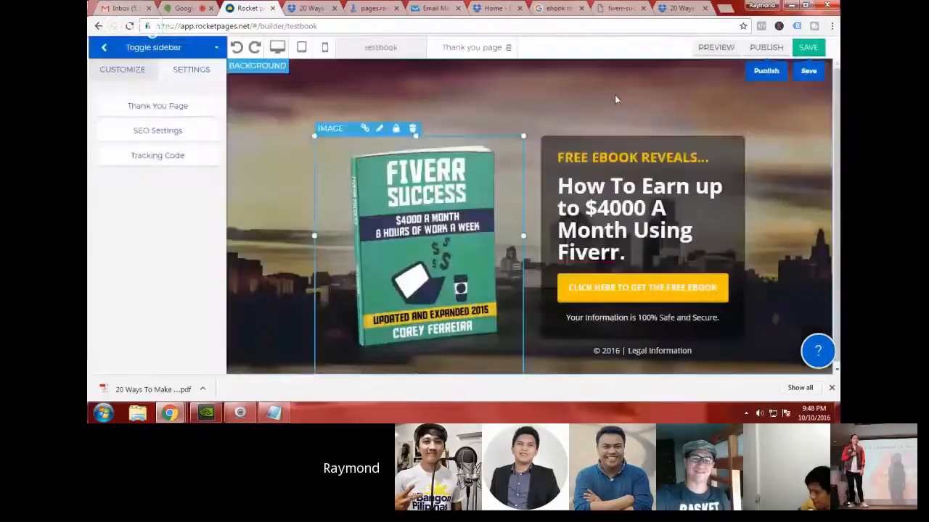
pyautogui.click(831, 387)
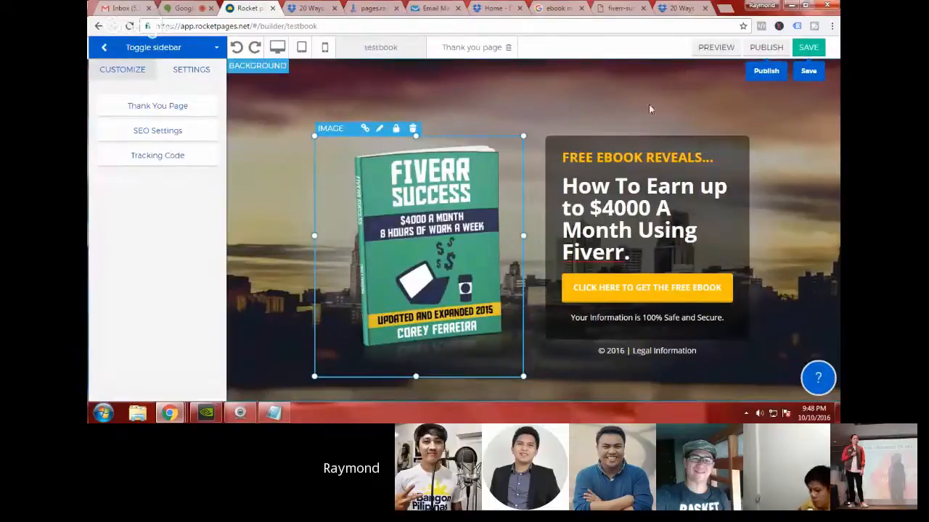
# Step: Look through the builder's inline help topics, close them, and return to the dashboard of pages
pyautogui.click(819, 379)
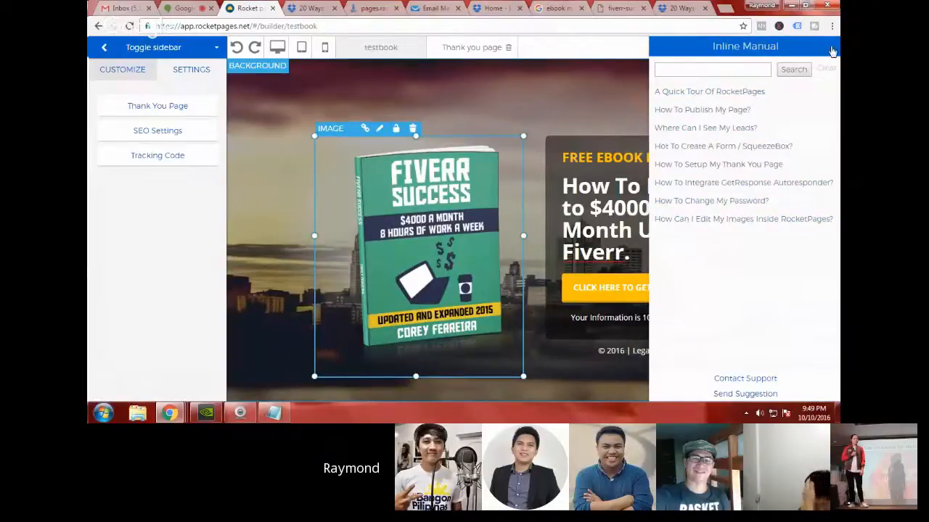
pyautogui.click(831, 49)
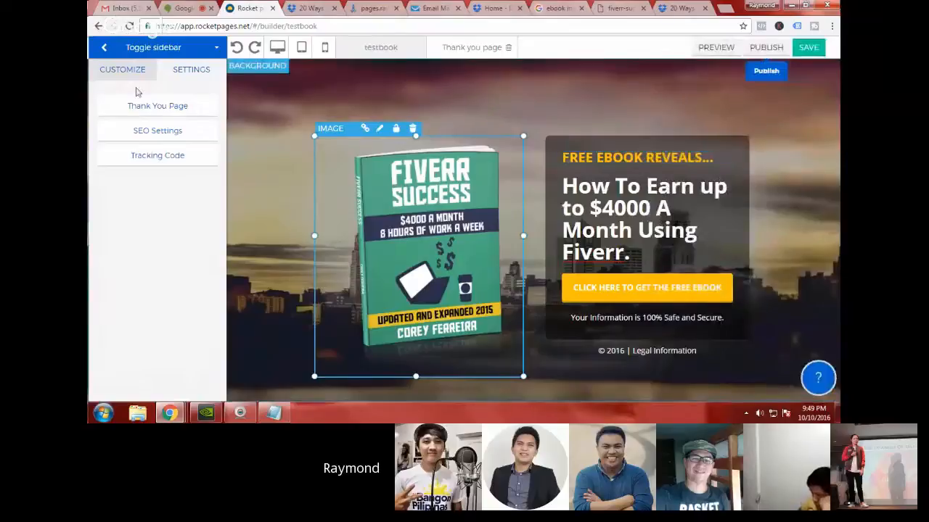
pyautogui.click(105, 50)
pyautogui.click(105, 53)
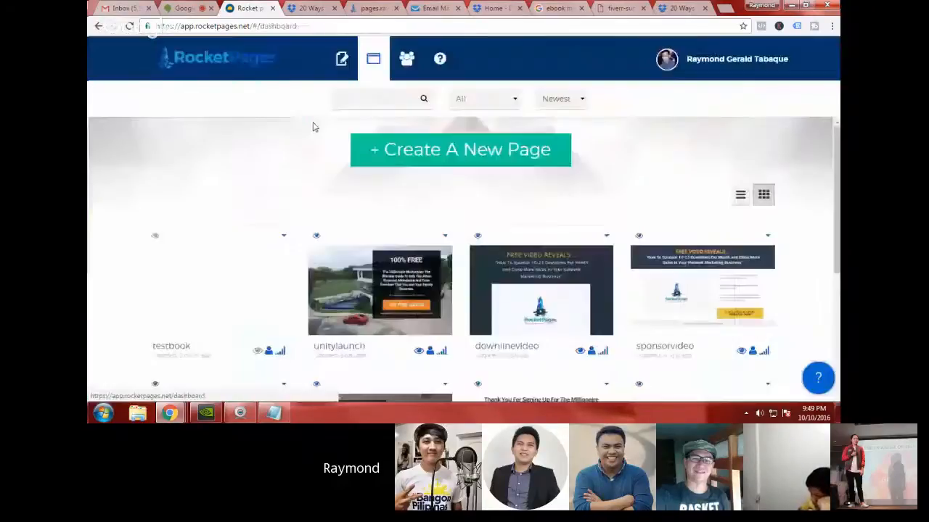
pyautogui.moveTo(262, 280)
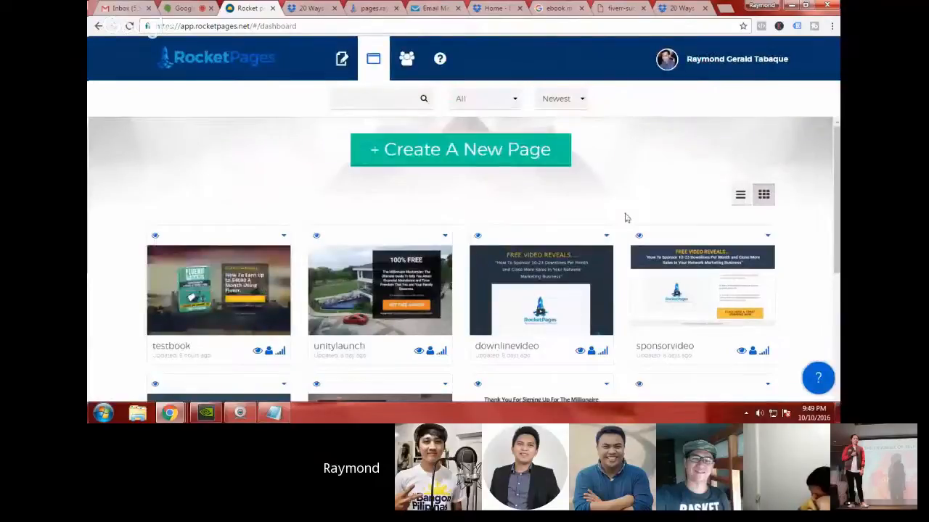
# Step: Follow the "Where Can I See My Leads?" walkthrough through the leads list, filter, download and editing options
pyautogui.click(819, 381)
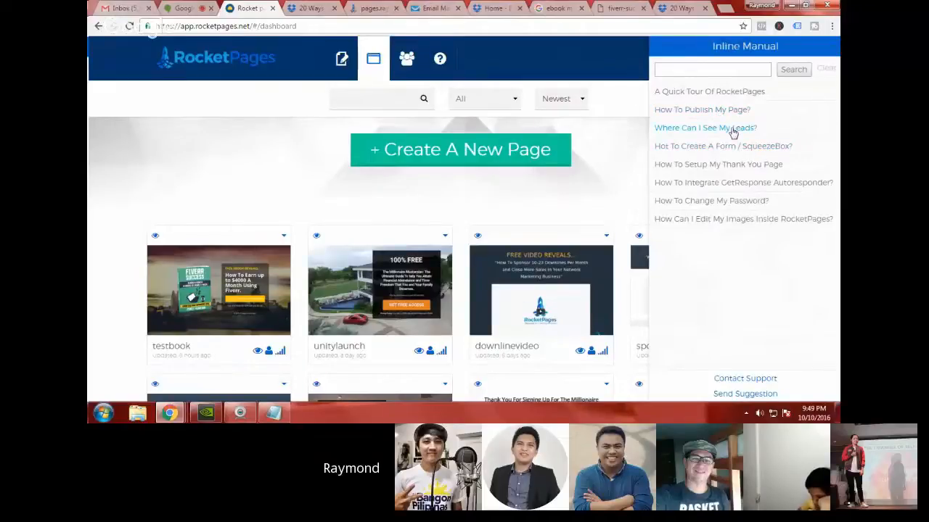
pyautogui.click(732, 129)
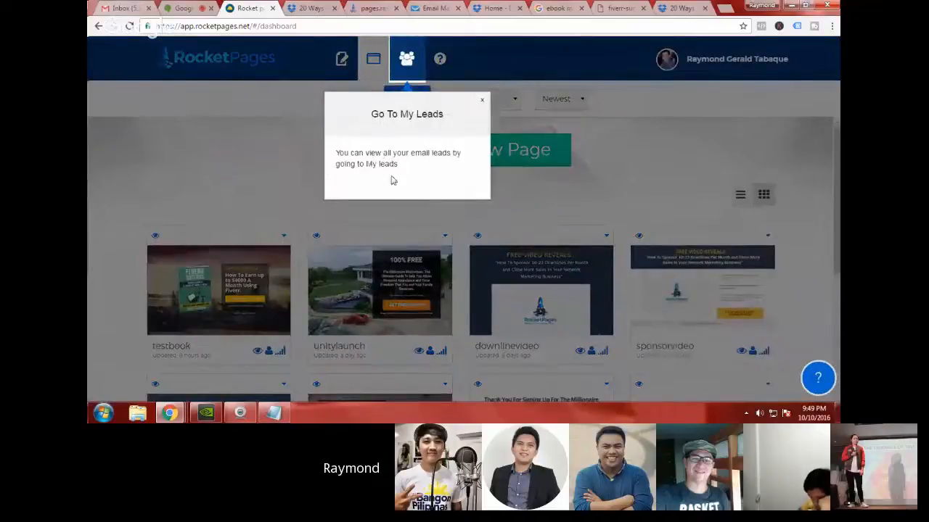
pyautogui.click(406, 63)
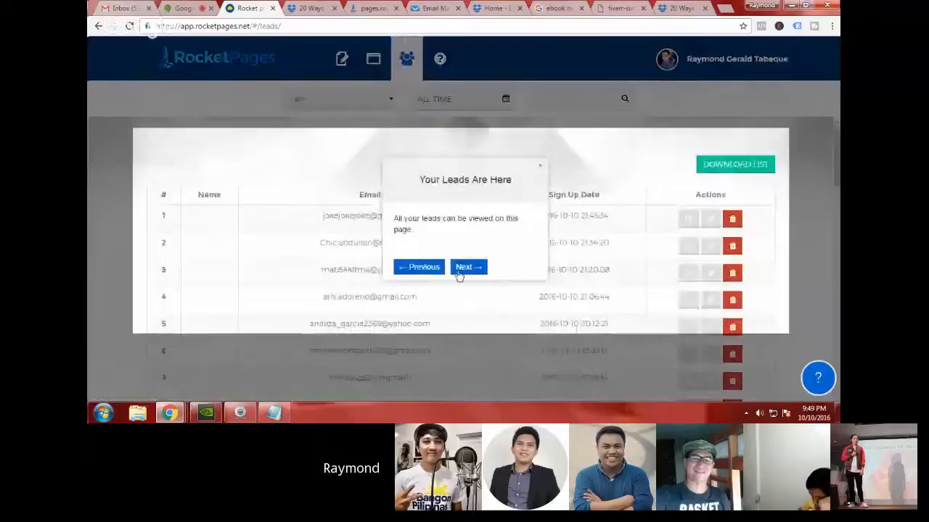
pyautogui.click(460, 268)
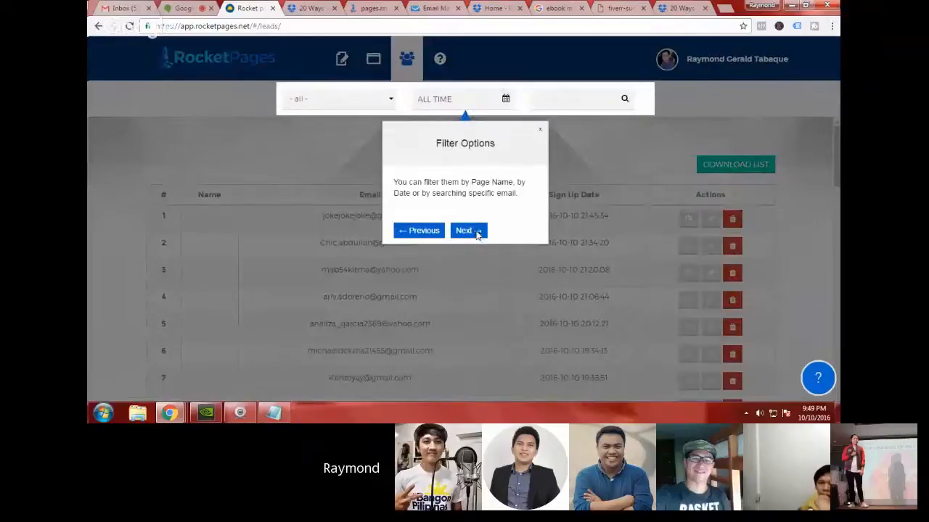
pyautogui.click(467, 231)
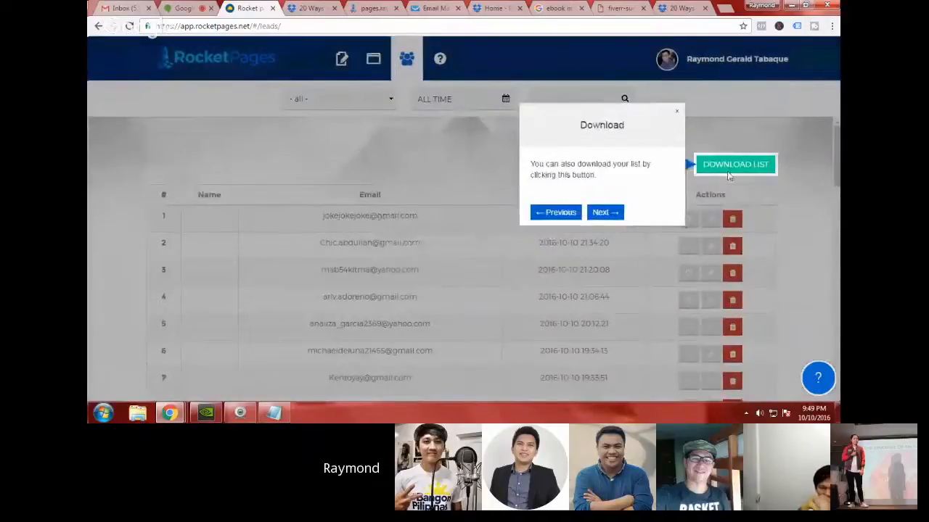
pyautogui.click(613, 213)
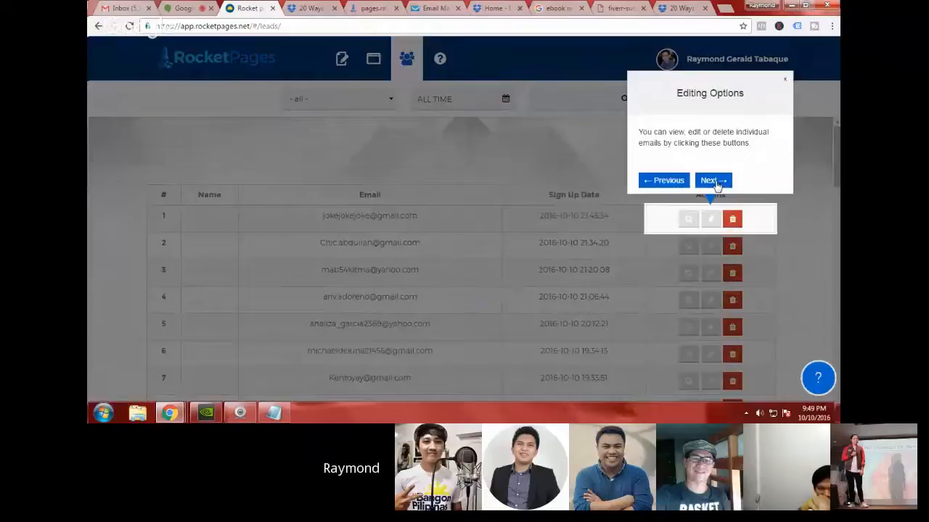
pyautogui.click(713, 181)
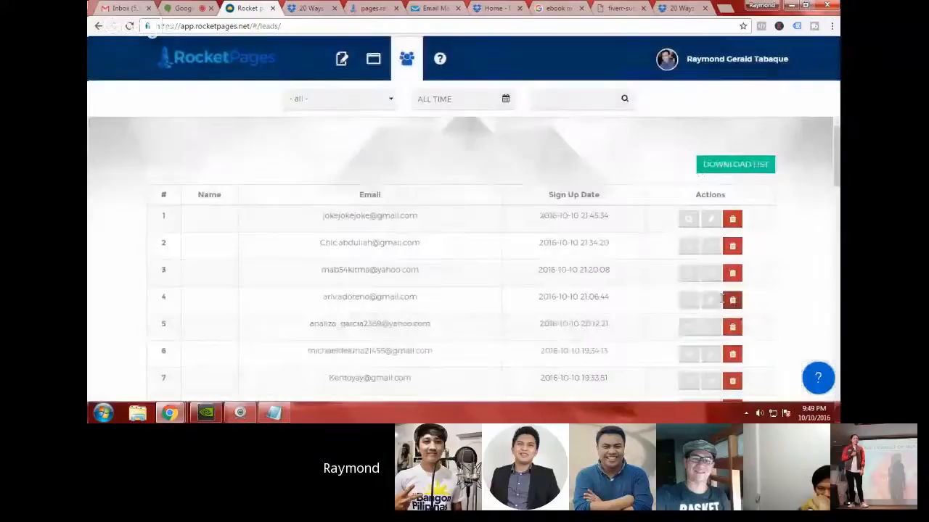
# Step: View the page template gallery and examine the visitor, lead and sales analytics of the testbook page
pyautogui.click(343, 64)
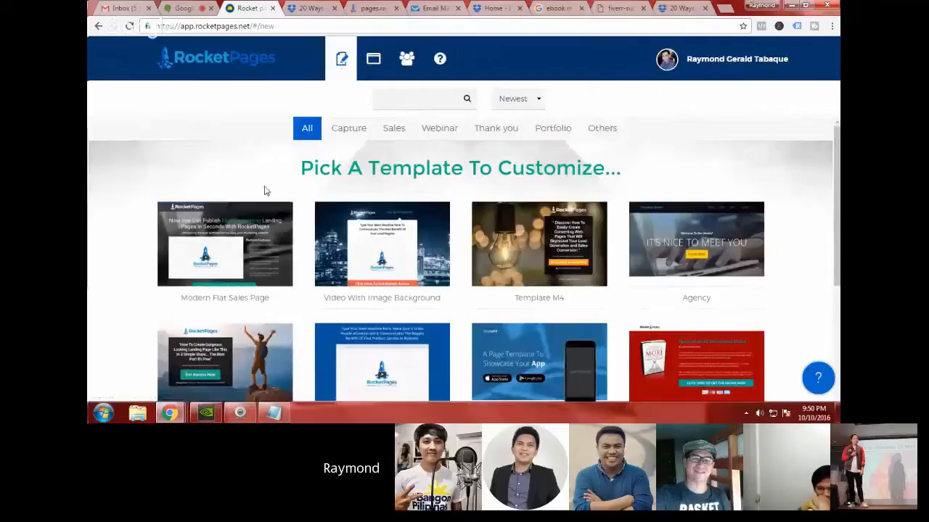
pyautogui.click(372, 63)
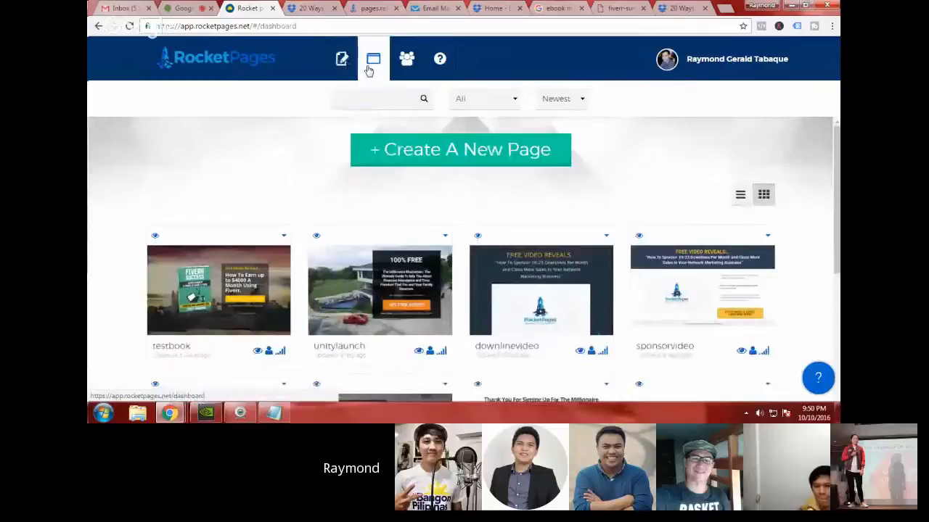
pyautogui.moveTo(277, 334)
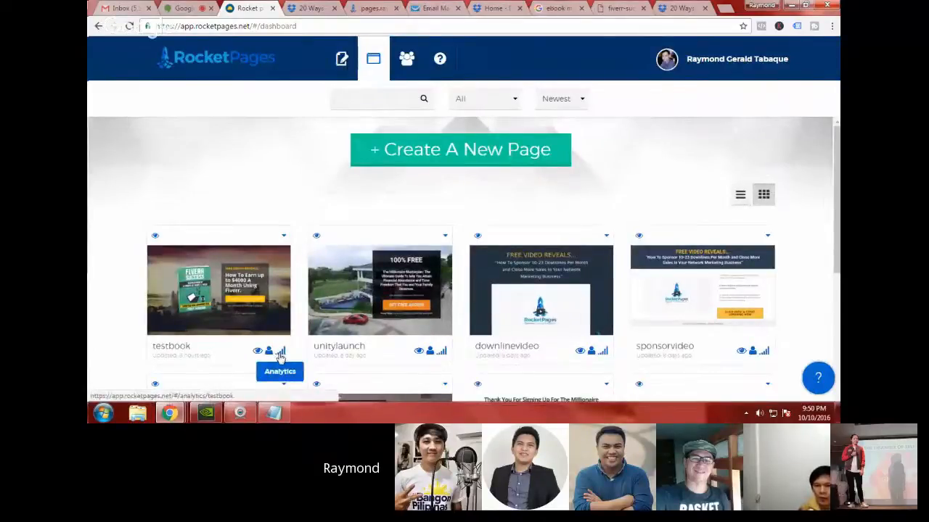
pyautogui.click(280, 353)
pyautogui.scroll(-1, 321, 153)
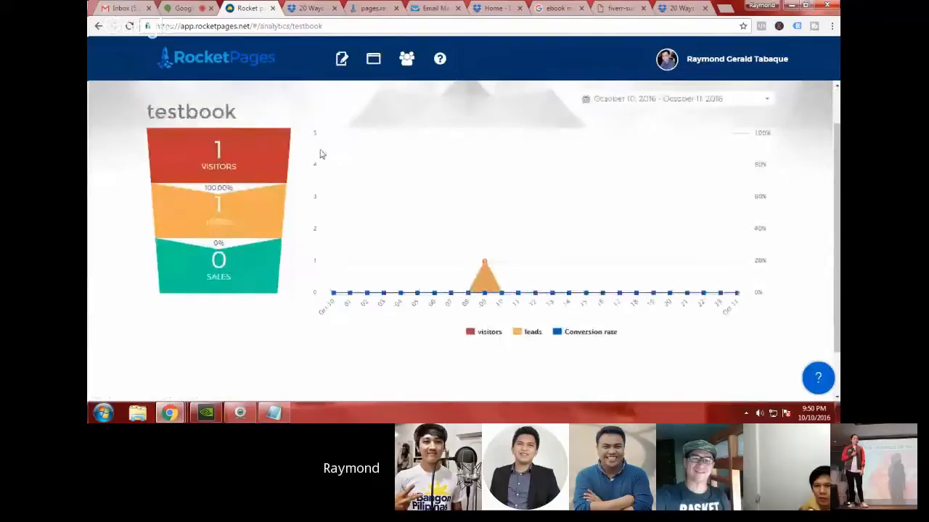
pyautogui.scroll(1, 232, 196)
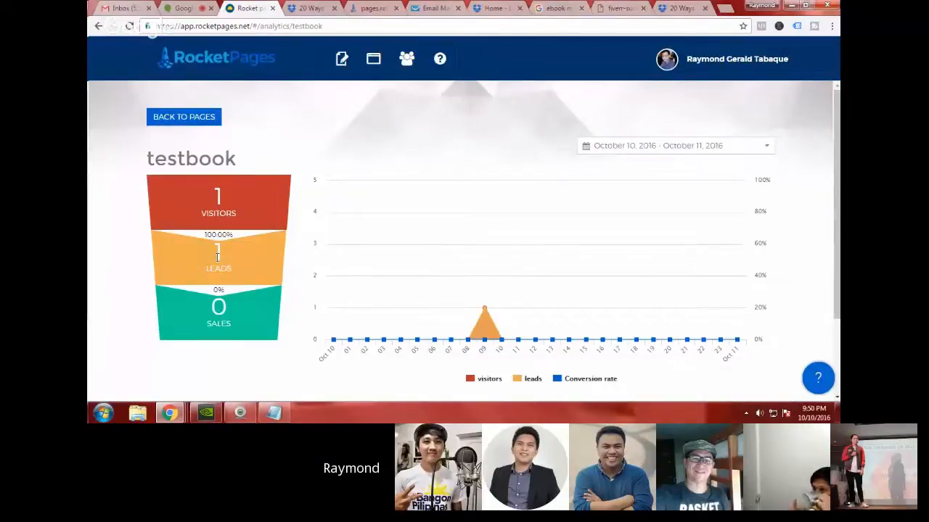
# Step: Switch to GetResponse to review the campaign subscriptions, check the Hangouts chat, and return to RocketPages
pyautogui.click(427, 8)
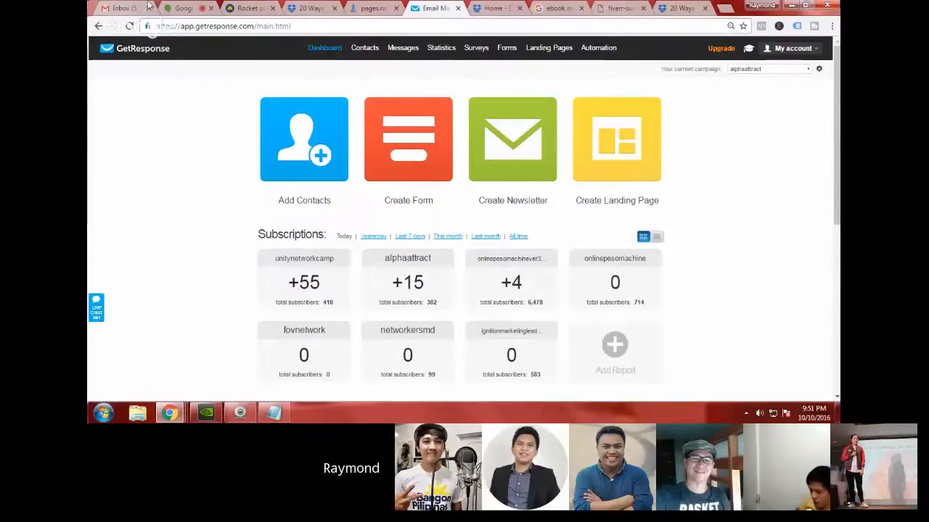
pyautogui.click(180, 5)
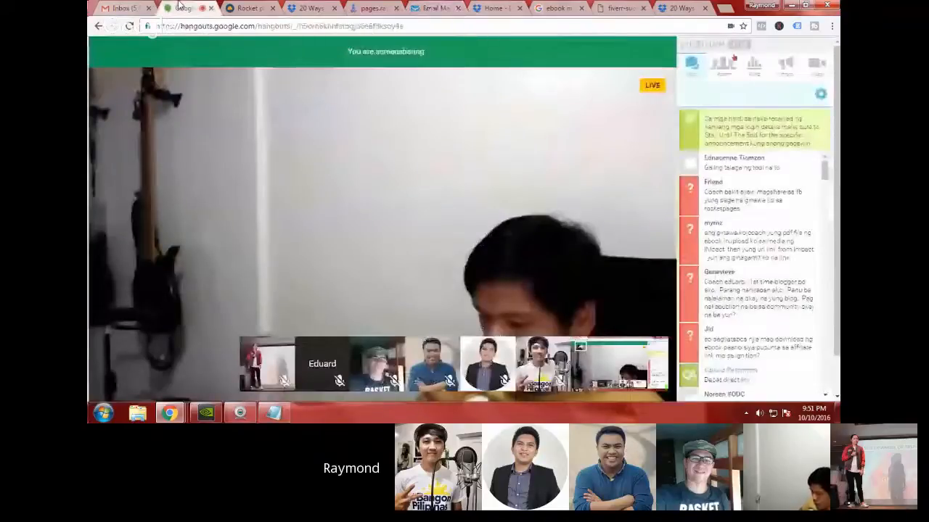
pyautogui.click(247, 7)
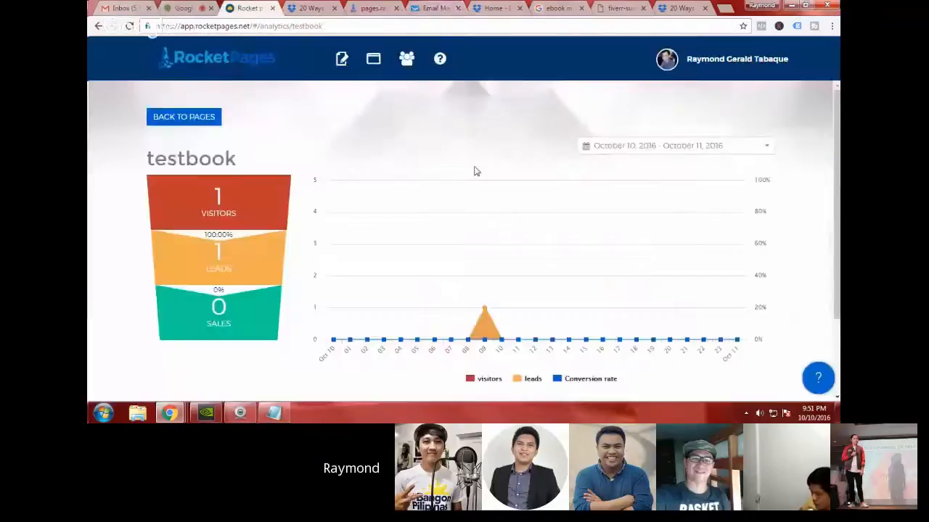
# Step: Go back to the pages dashboard, look over the existing pages, and open the live downlinevideo and sponsorvideo pages
pyautogui.click(170, 117)
pyautogui.scroll(-3, 523, 213)
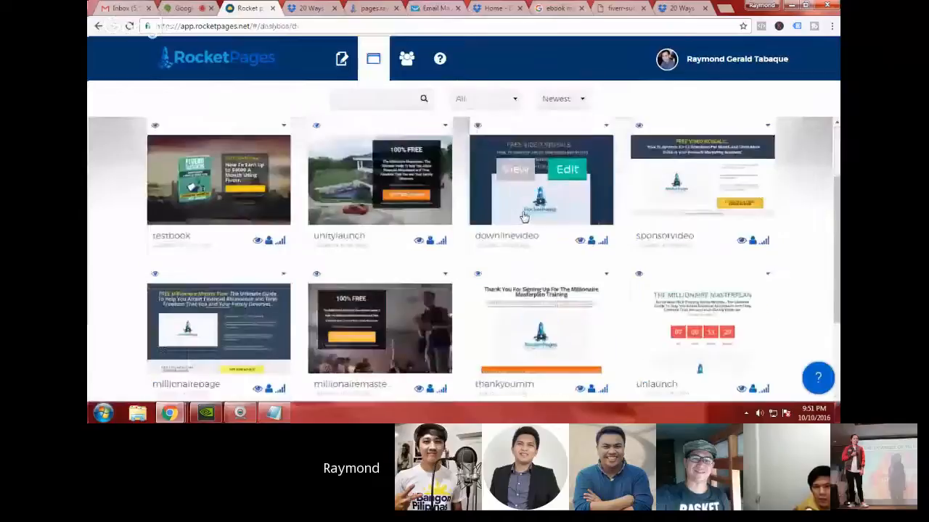
pyautogui.scroll(-3, 524, 216)
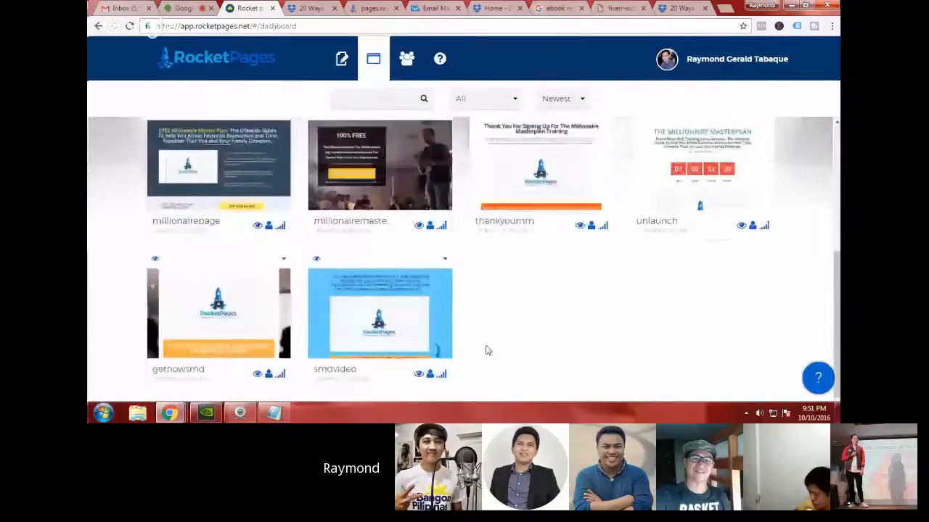
pyautogui.scroll(2, 487, 350)
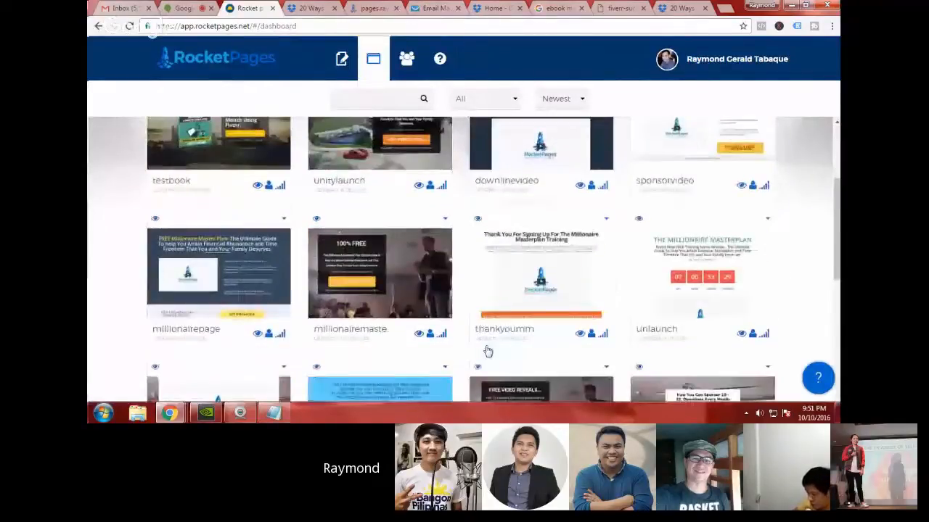
pyautogui.scroll(2, 487, 351)
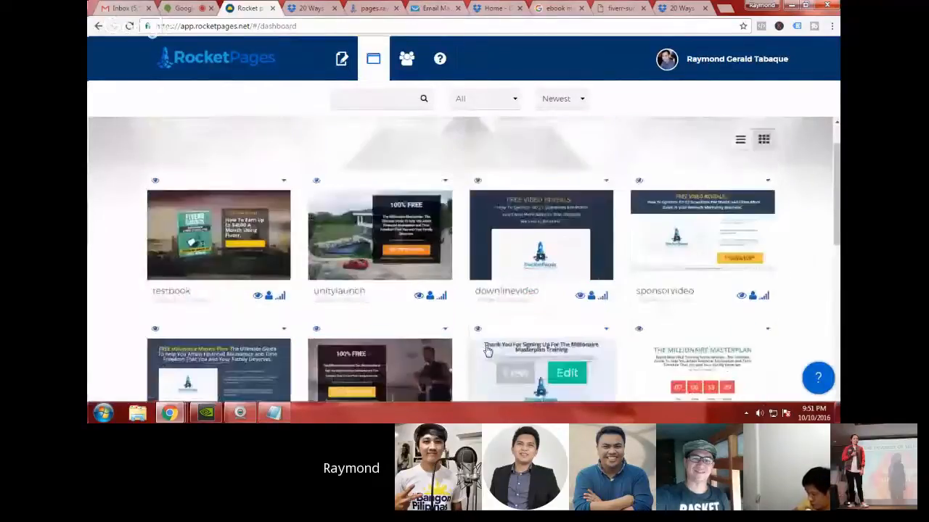
pyautogui.click(579, 297)
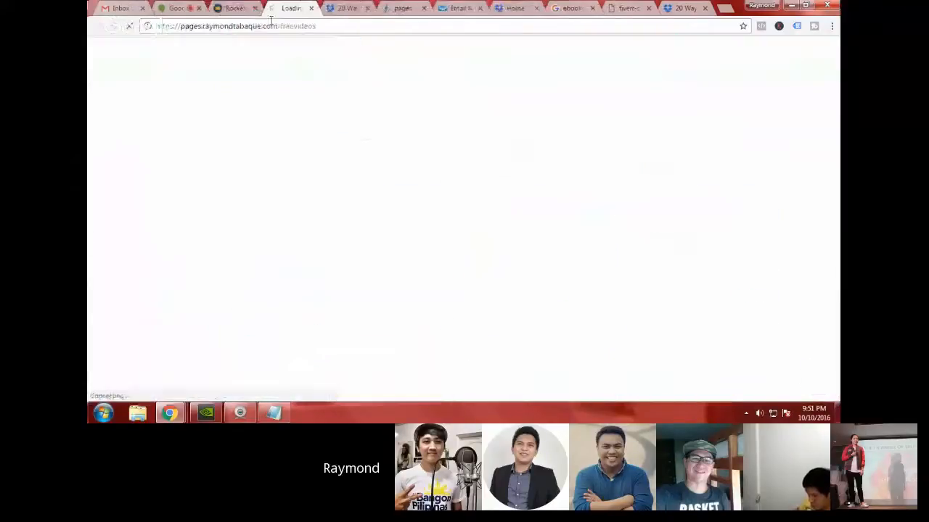
pyautogui.click(232, 8)
pyautogui.click(738, 296)
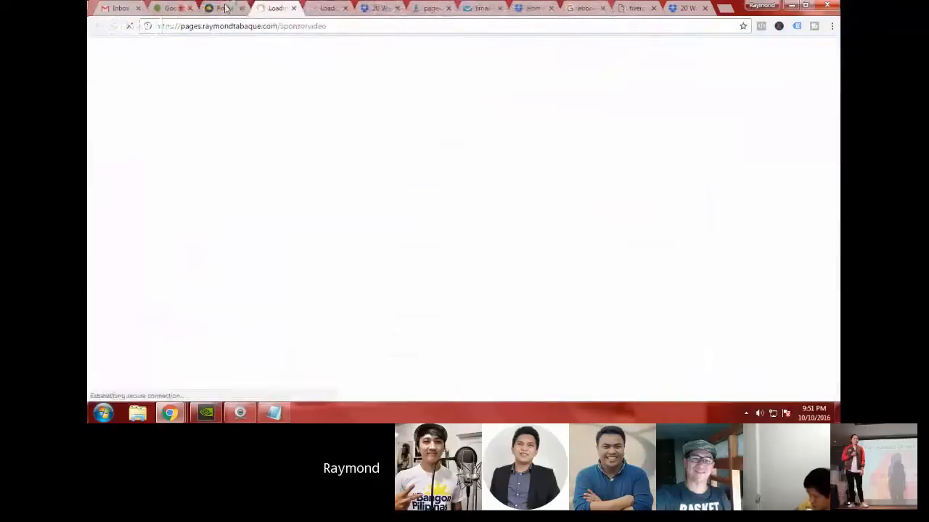
pyautogui.click(324, 8)
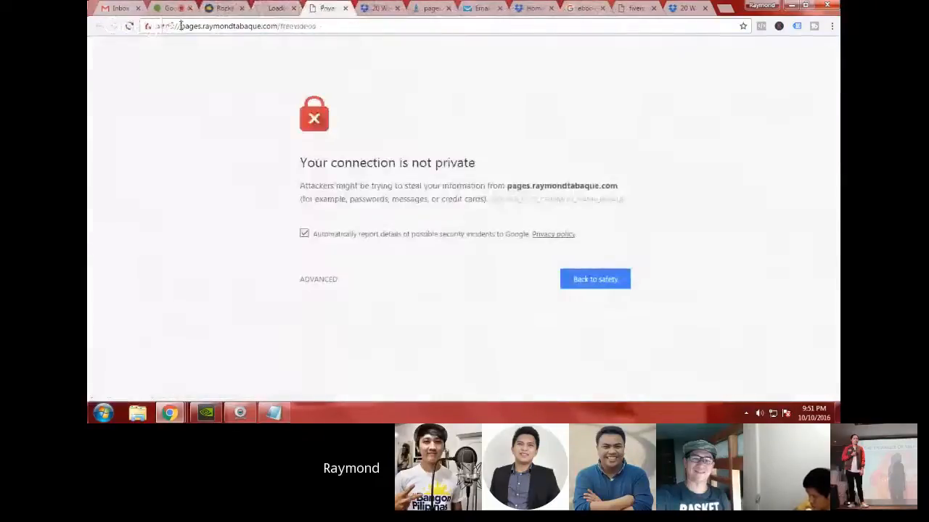
pyautogui.moveTo(181, 27); pyautogui.dragTo(154, 27)
pyautogui.press('BackSpace')
pyautogui.press('Return')
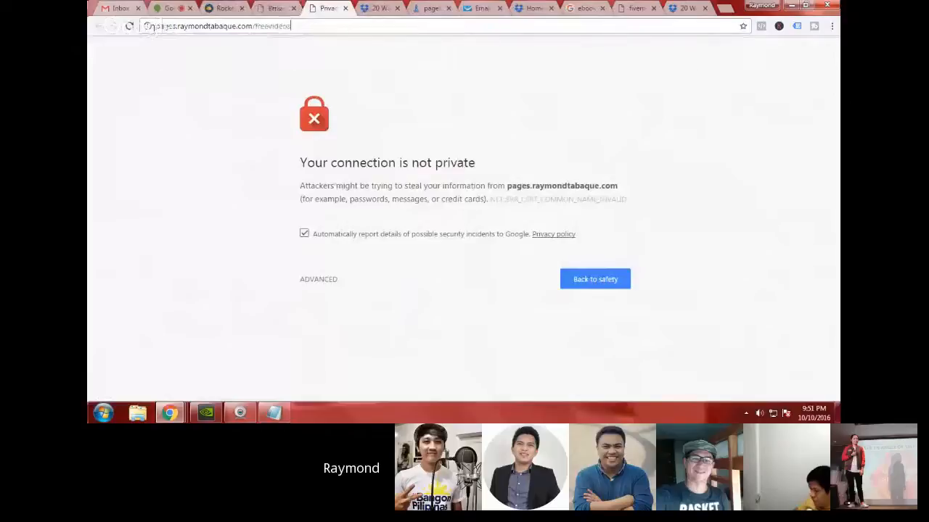
pyautogui.click(276, 8)
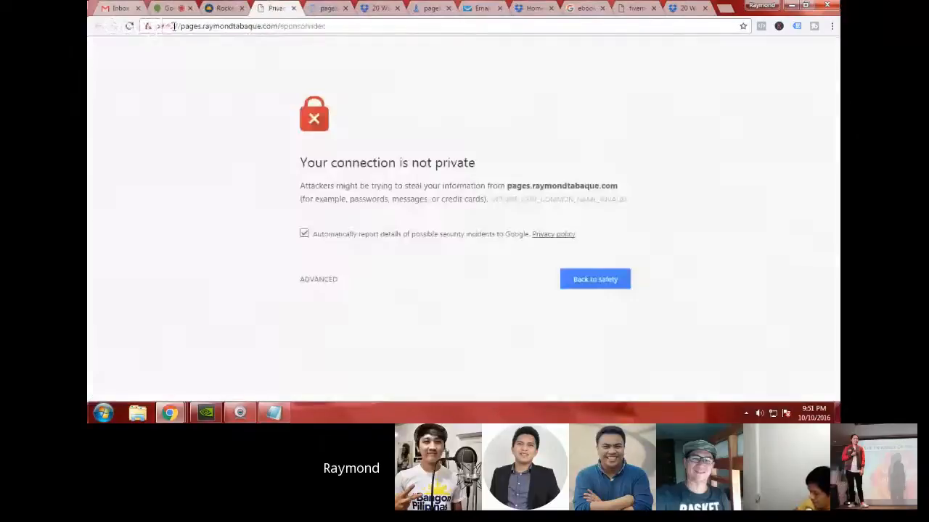
pyautogui.moveTo(181, 26); pyautogui.dragTo(162, 27)
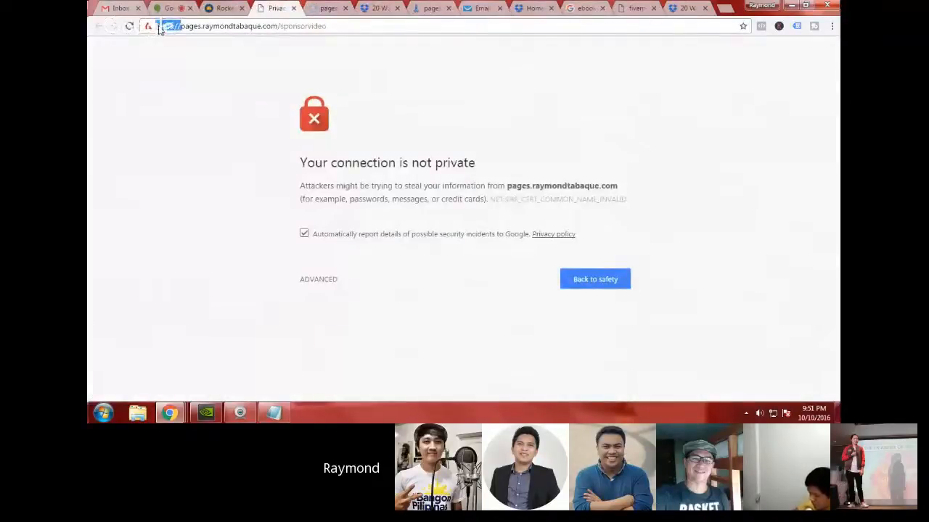
pyautogui.press('BackSpace')
pyautogui.press('Return')
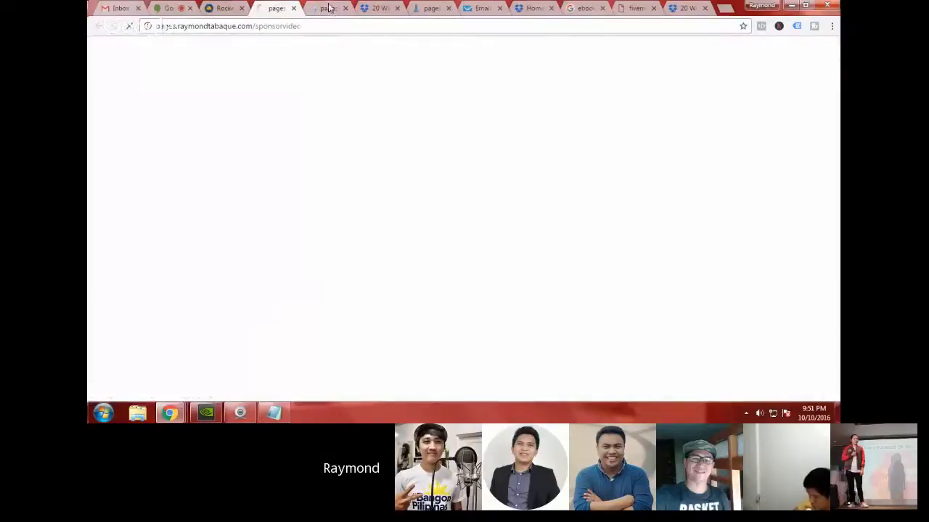
# Step: Watch the "Sponsor More Downlines" video in full screen and exit the full-screen view
pyautogui.click(329, 8)
pyautogui.doubleClick(445, 283)
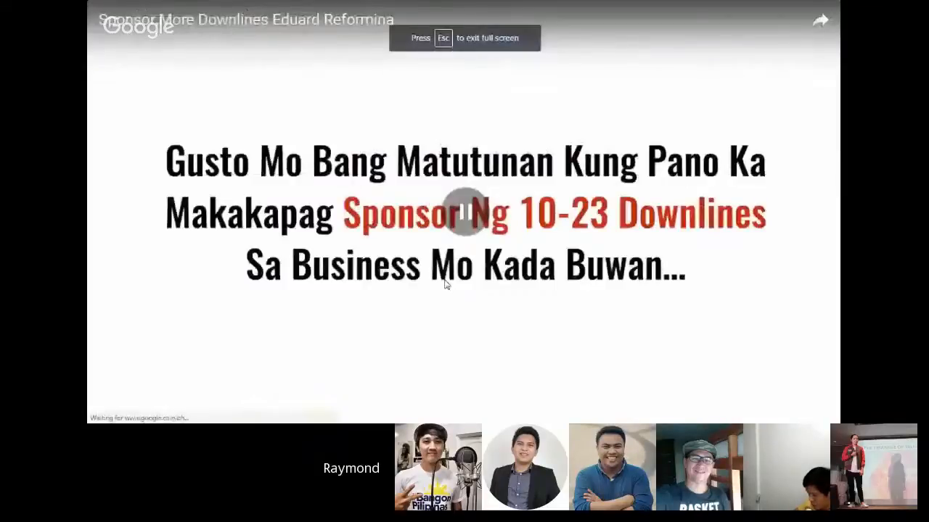
pyautogui.press('Escape')
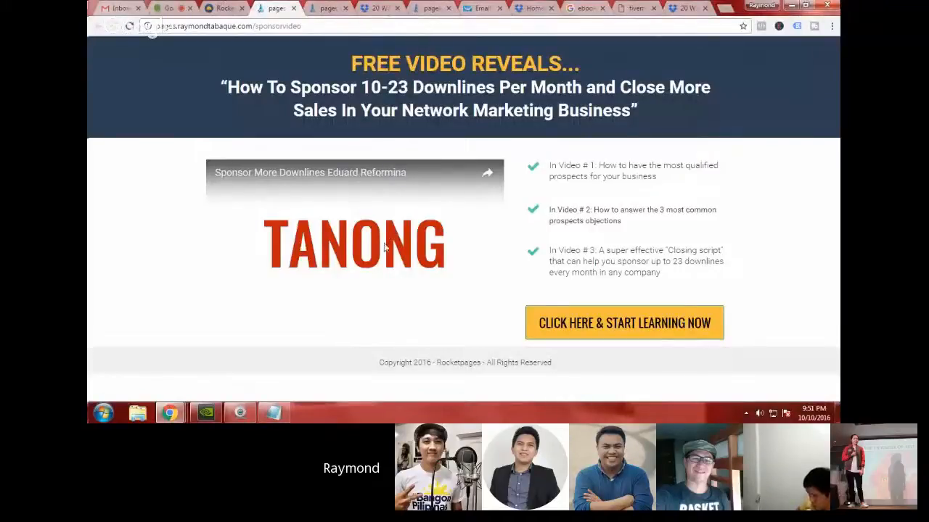
# Step: Look over the live freevideos page from its headline and video down to the call-to-action button
pyautogui.click(319, 7)
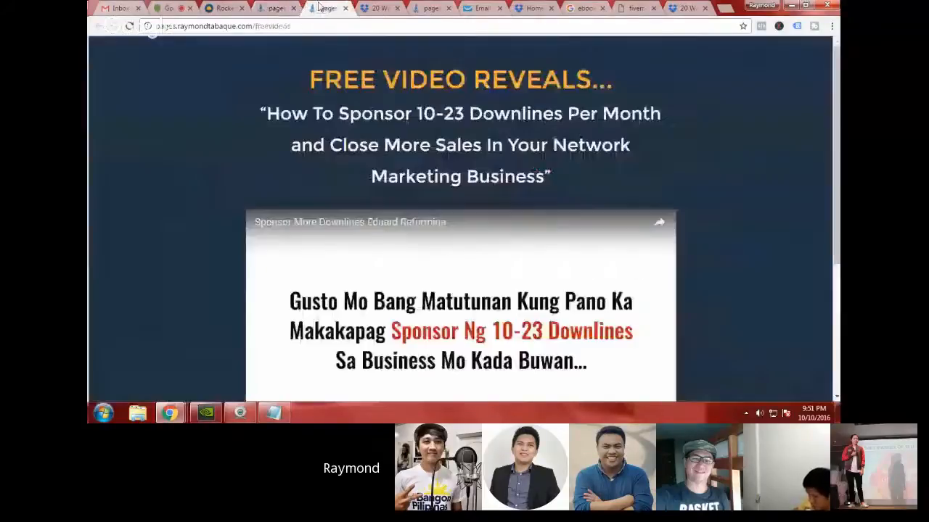
pyautogui.scroll(-1, 451, 199)
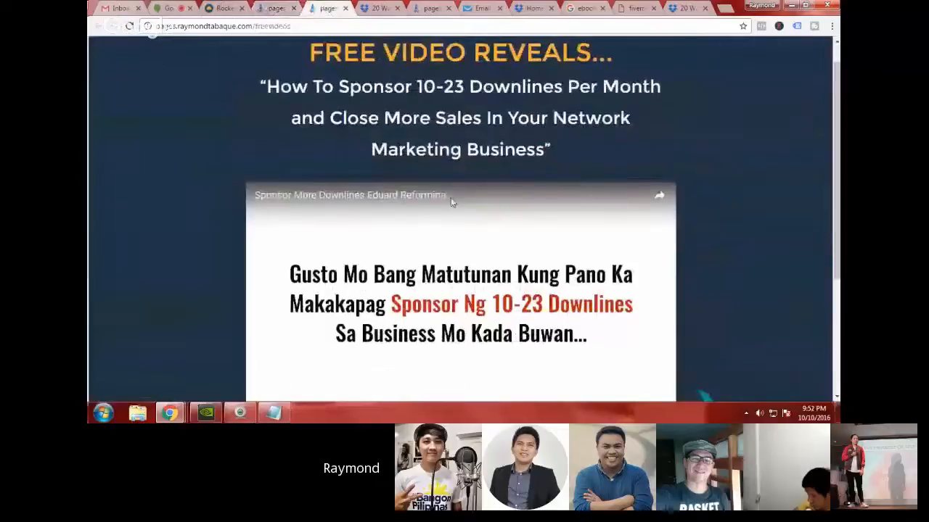
pyautogui.scroll(-2, 450, 203)
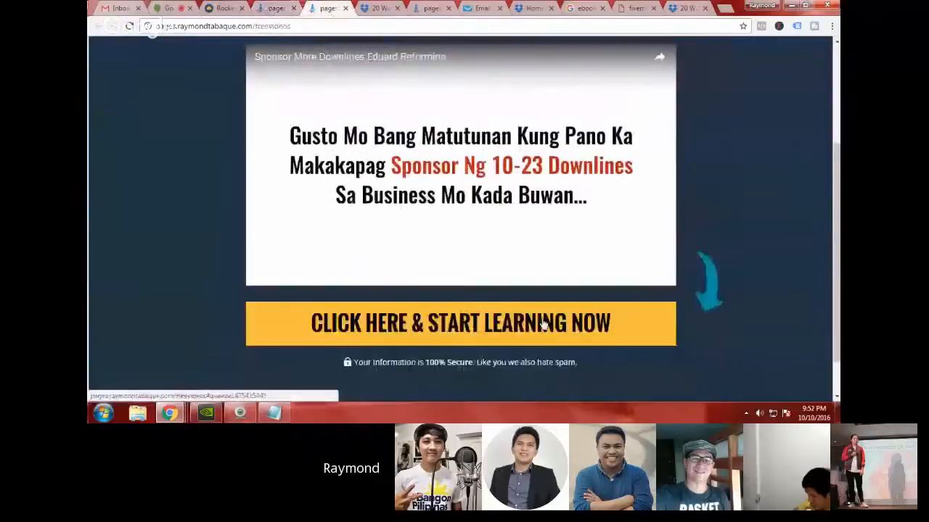
pyautogui.scroll(1, 543, 323)
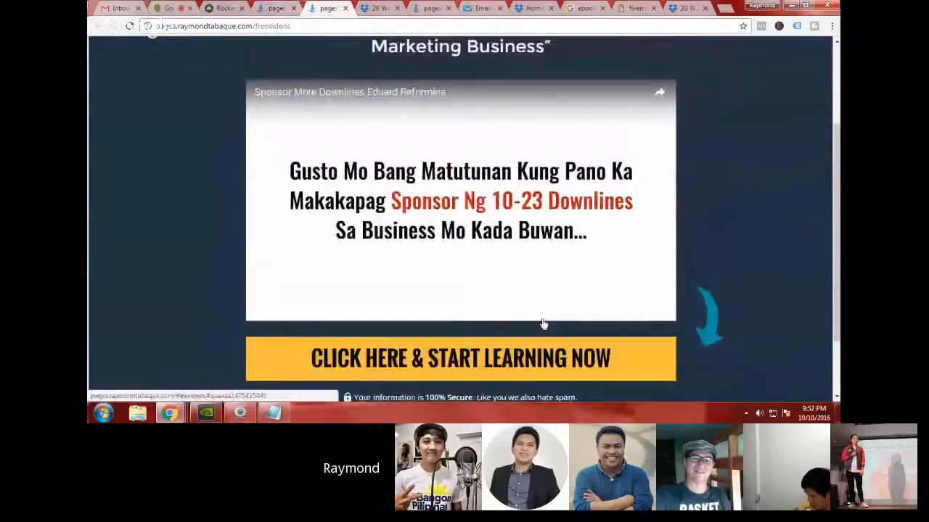
pyautogui.scroll(2, 544, 324)
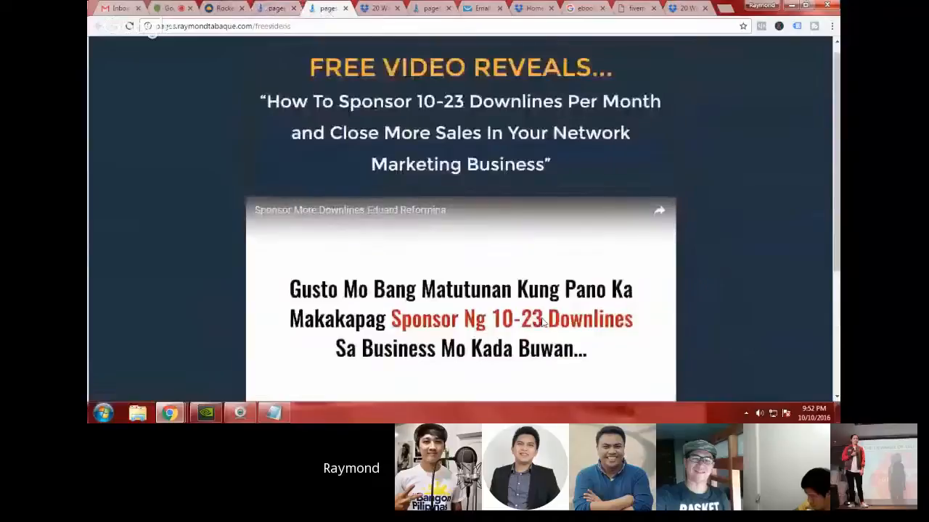
# Step: Return to the RocketPages dashboard and view the downlinevideo page's analytics for the last 30 days
pyautogui.click(220, 8)
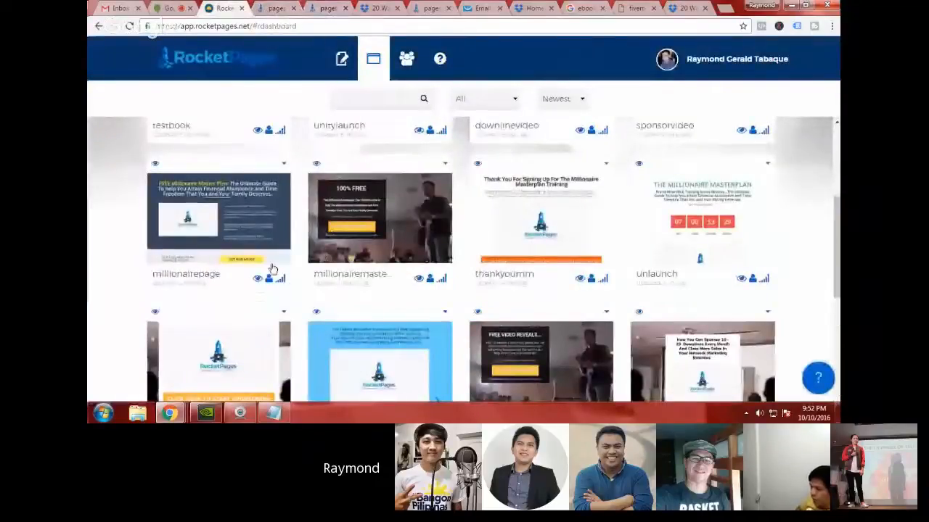
pyautogui.scroll(2, 276, 283)
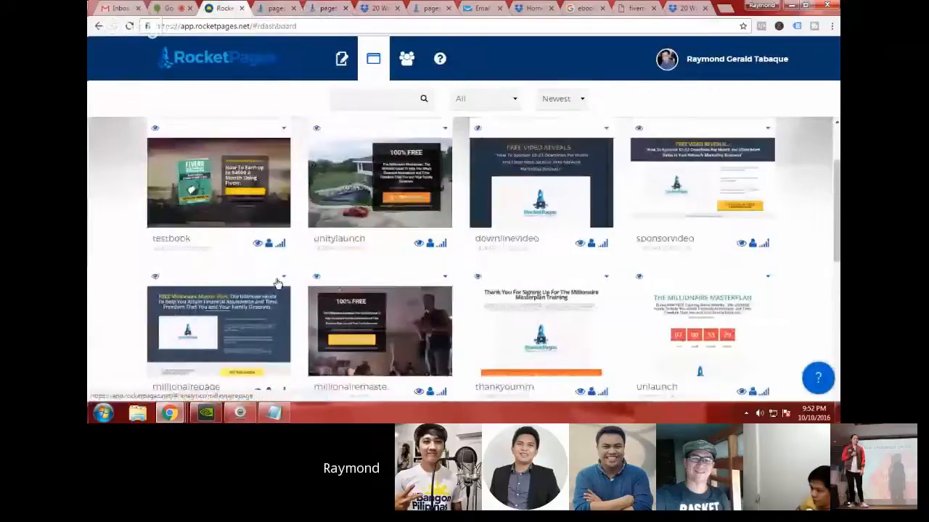
pyautogui.scroll(1, 277, 283)
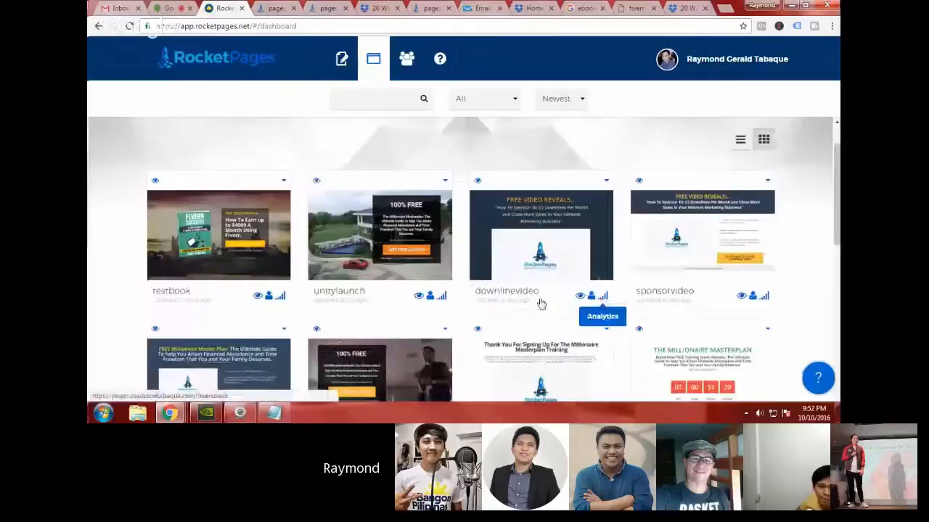
pyautogui.click(601, 302)
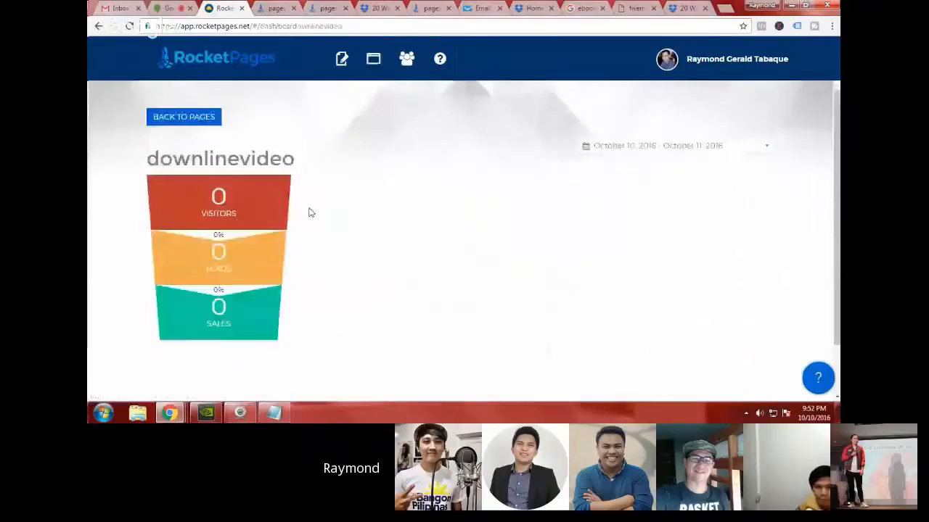
pyautogui.scroll(-1, 410, 220)
pyautogui.scroll(1, 410, 219)
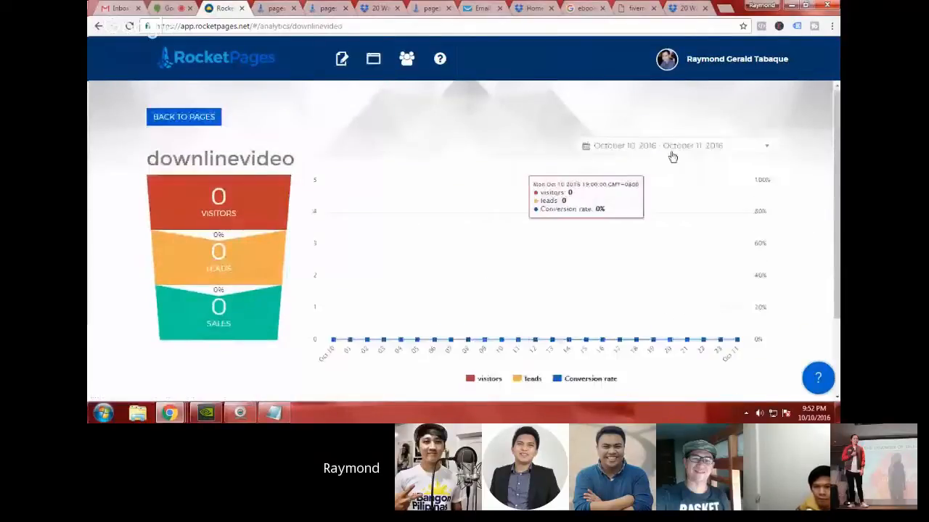
pyautogui.click(668, 149)
pyautogui.click(707, 226)
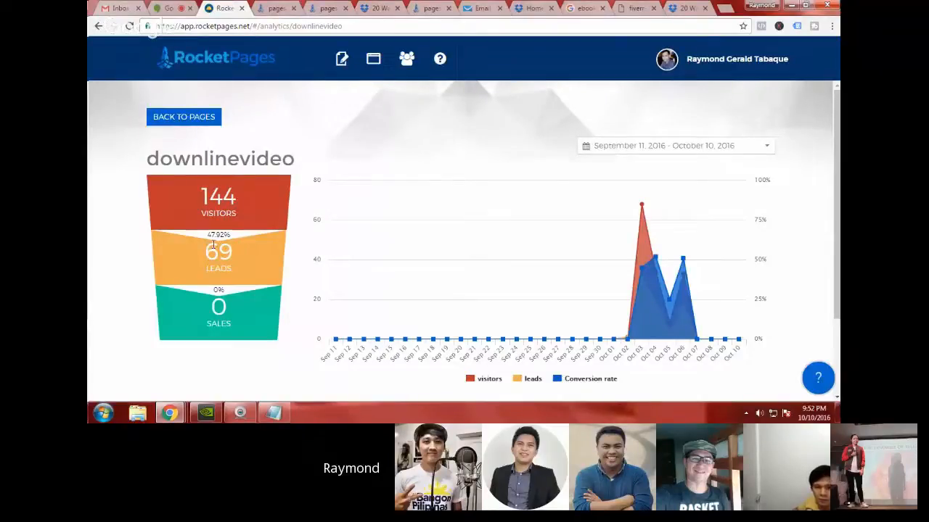
# Step: Go back to the pages list and view the sponsorvideo page's analytics for the last 30 days
pyautogui.click(210, 119)
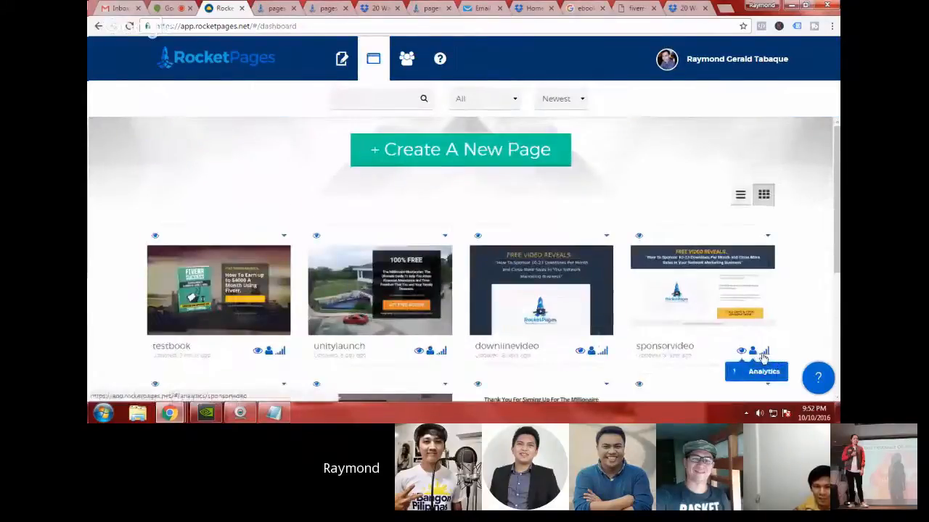
pyautogui.click(763, 356)
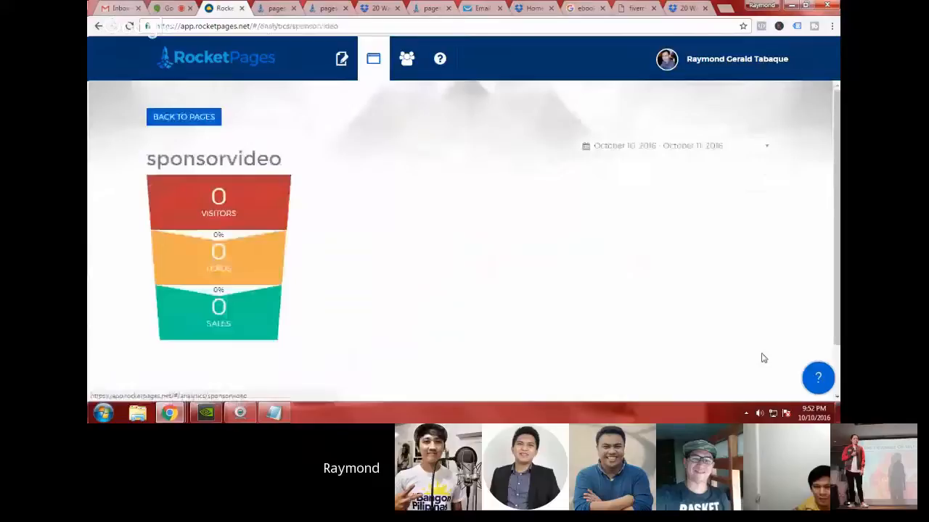
pyautogui.click(670, 151)
pyautogui.click(700, 229)
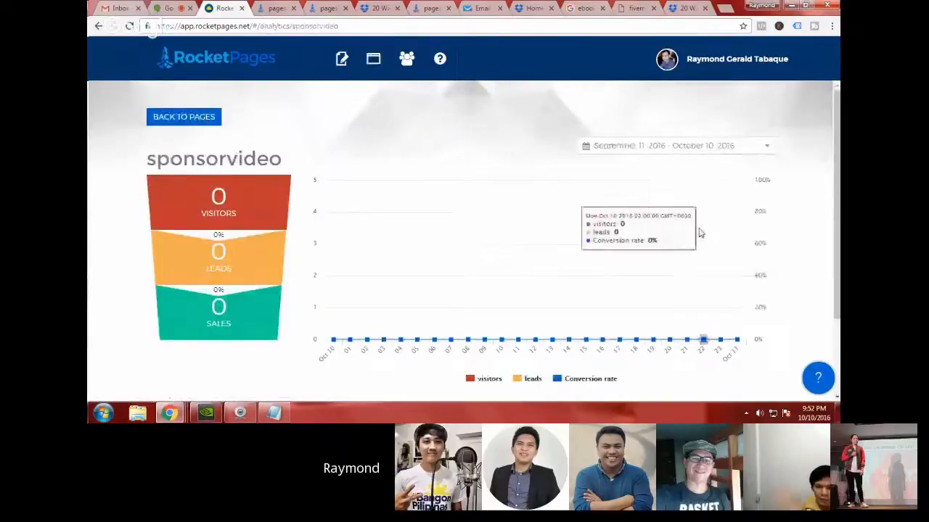
# Step: Apply a custom date range of September 11 to September 30, 2016 to the sponsorvideo analytics
pyautogui.click(688, 151)
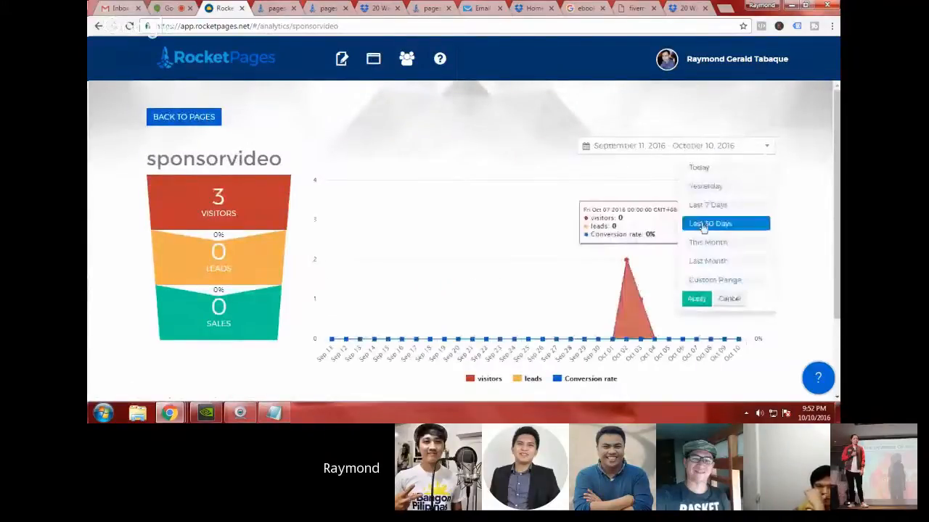
pyautogui.click(716, 281)
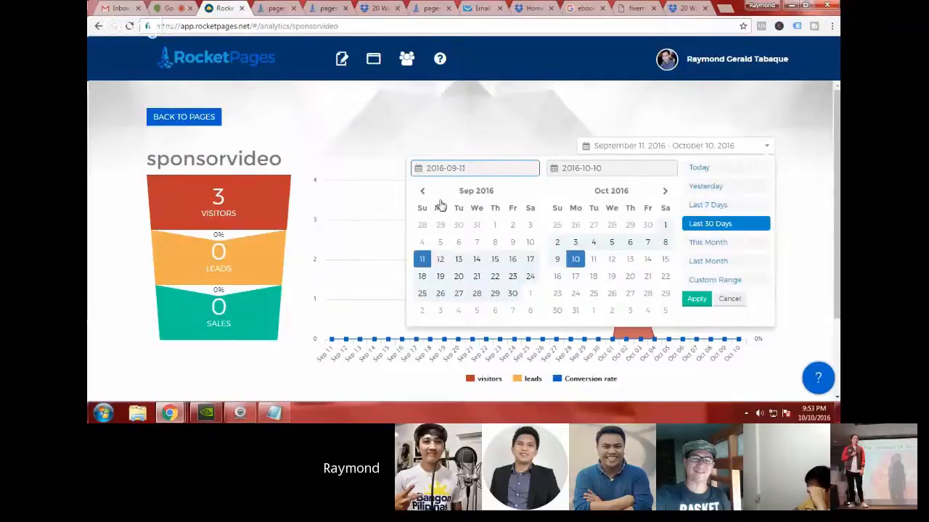
pyautogui.click(424, 263)
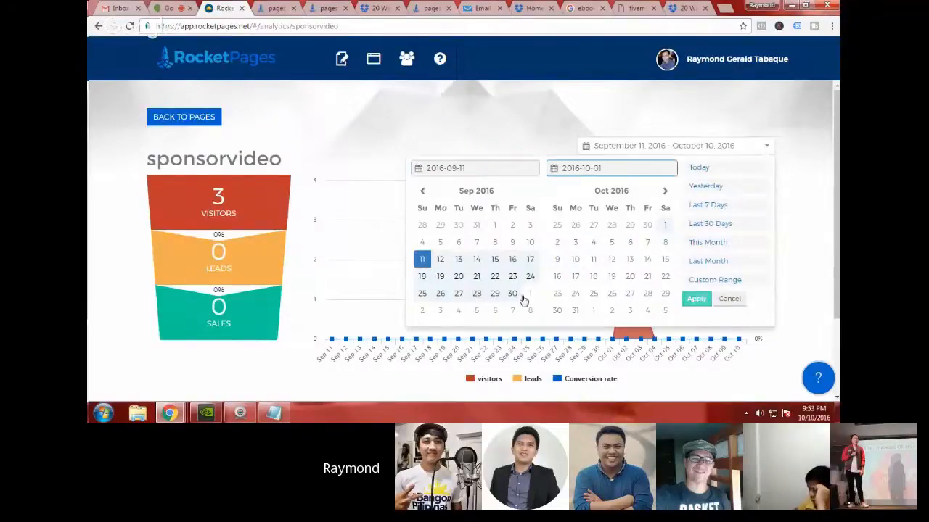
pyautogui.click(512, 293)
pyautogui.click(696, 298)
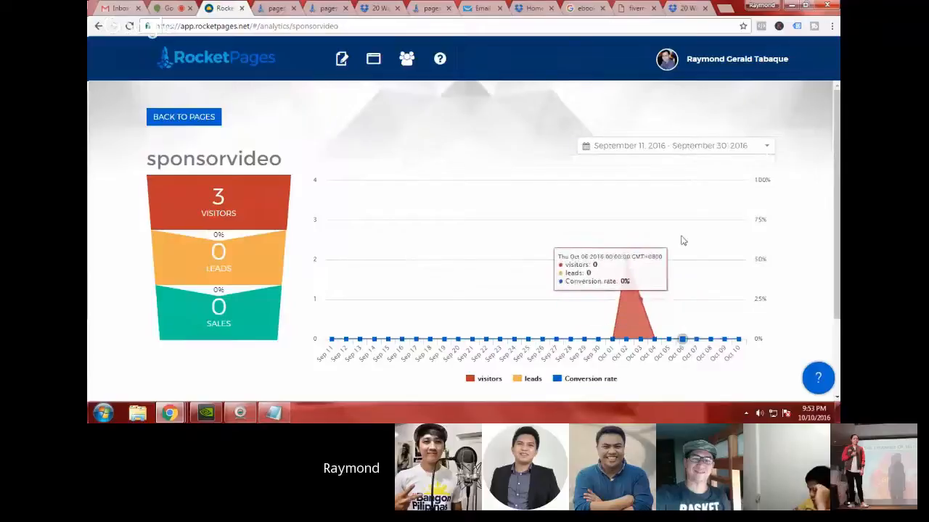
# Step: Compare the sponsorvideo analytics for last month and this month, ending on the Last Month range
pyautogui.click(730, 149)
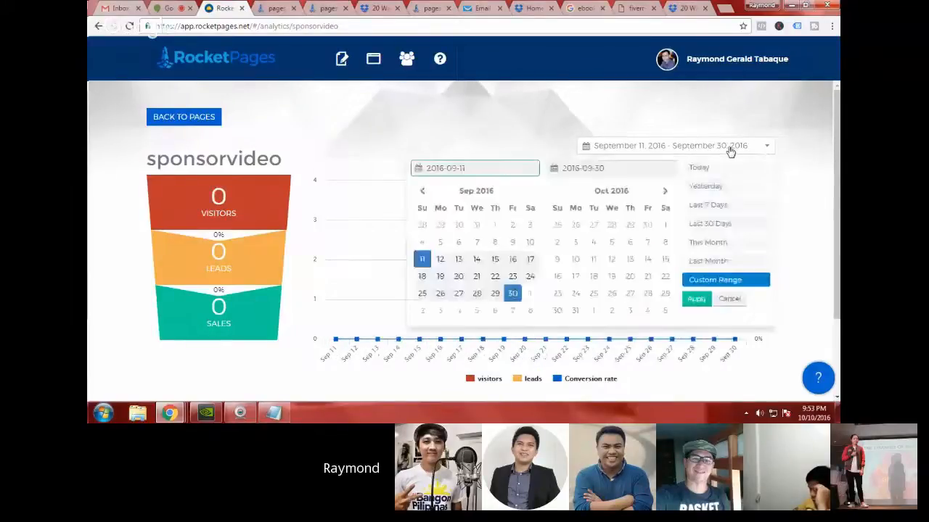
pyautogui.click(663, 232)
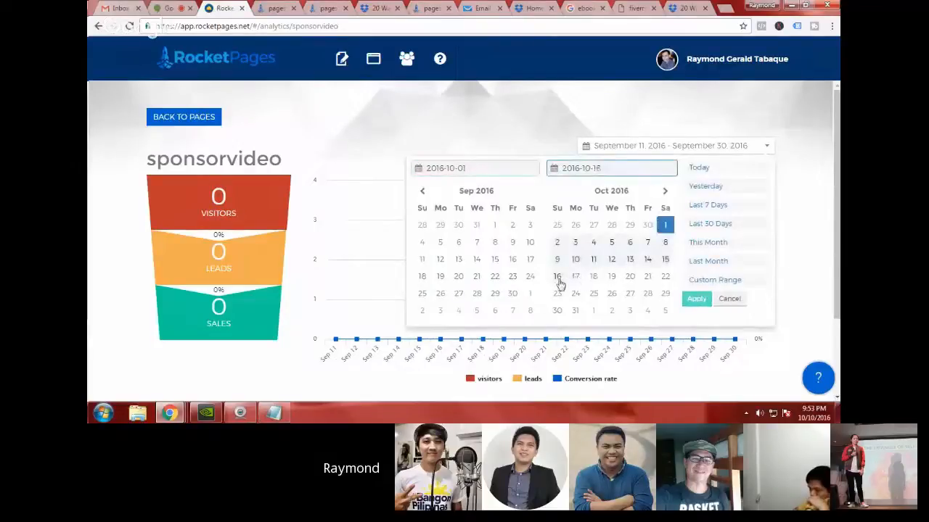
pyautogui.click(711, 263)
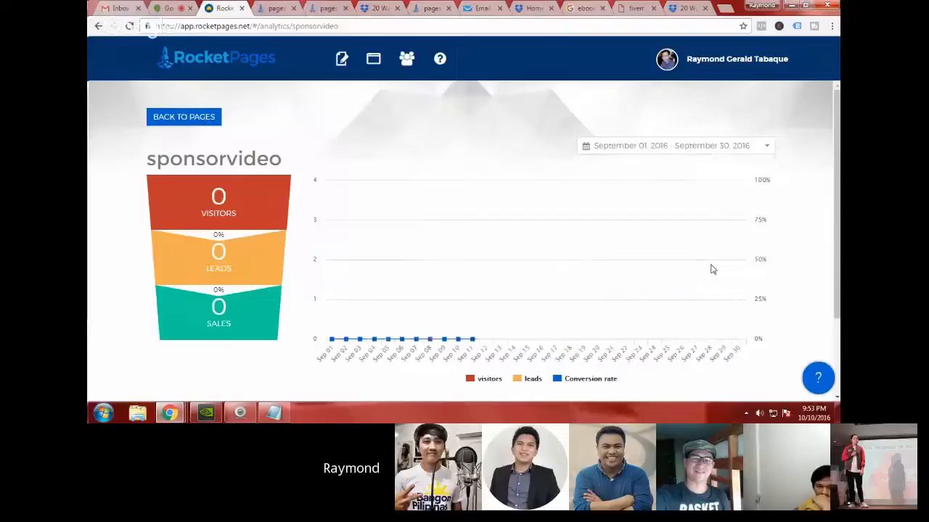
pyautogui.click(711, 150)
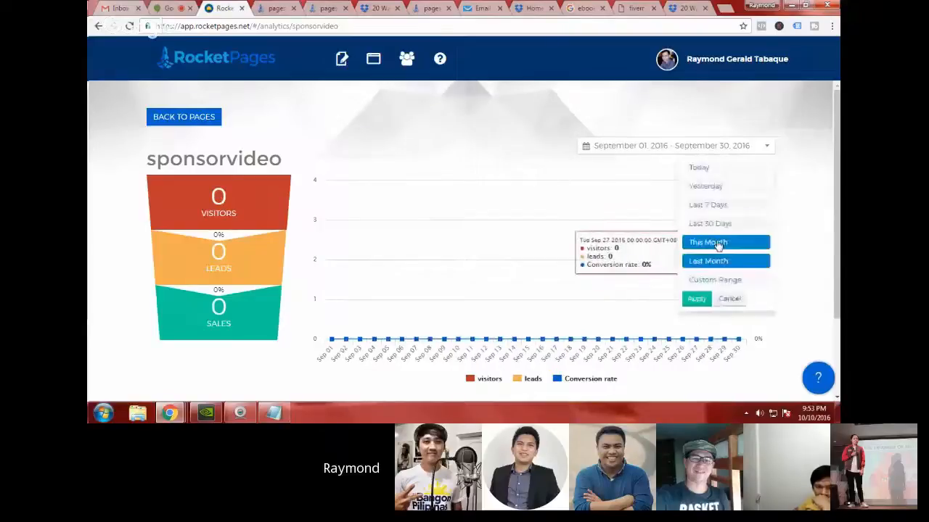
pyautogui.click(716, 247)
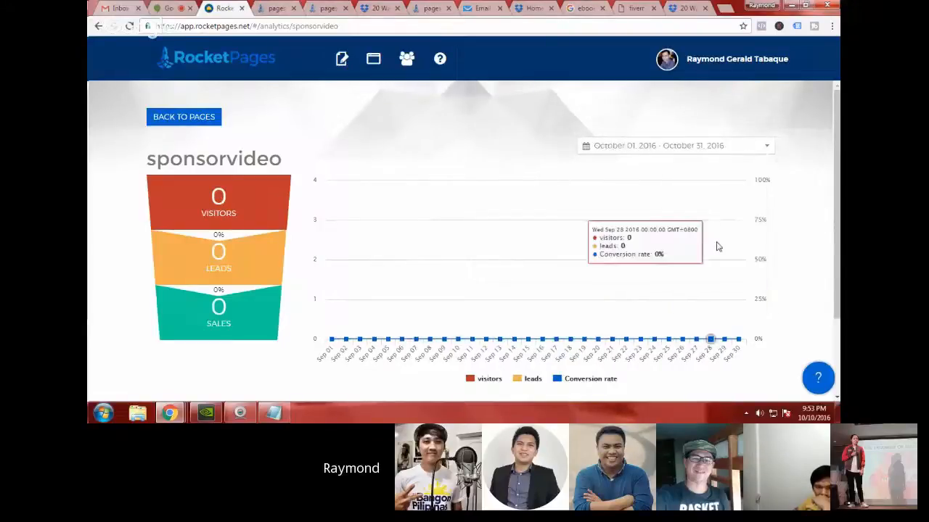
pyautogui.click(699, 151)
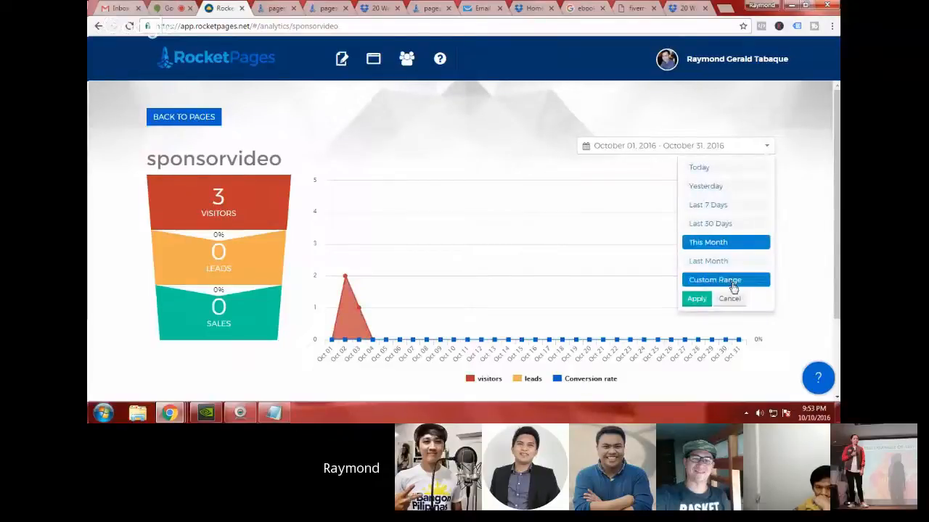
pyautogui.click(715, 261)
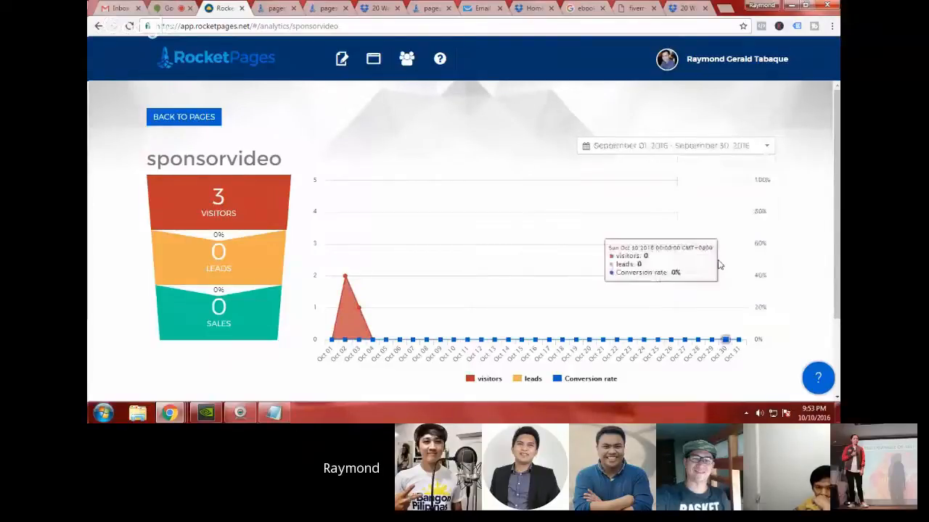
# Step: Return to the pages dashboard, find the smdvideo page and open its live version
pyautogui.click(200, 124)
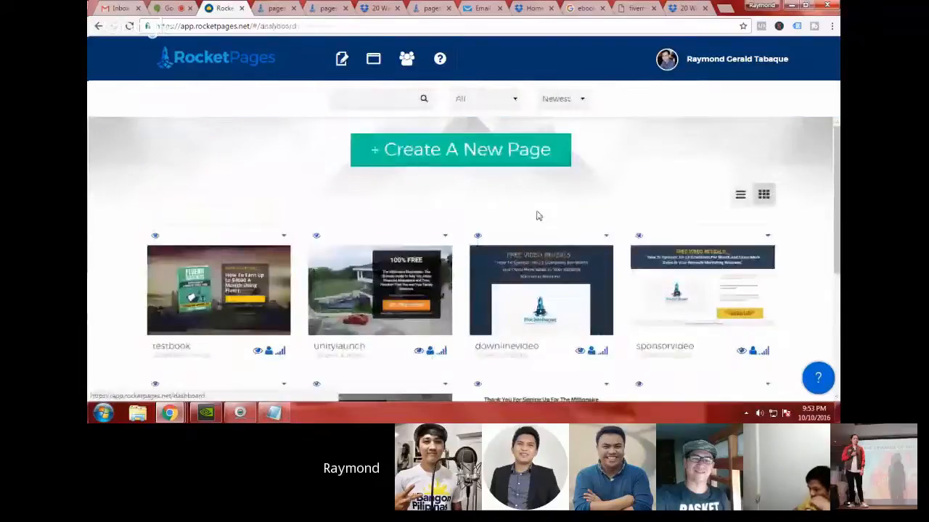
pyautogui.scroll(-2, 566, 221)
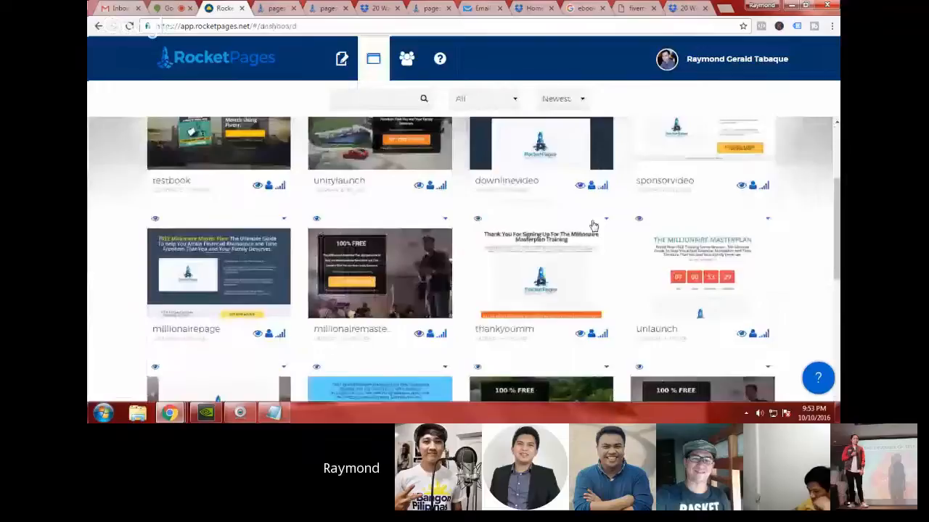
pyautogui.scroll(-2, 593, 225)
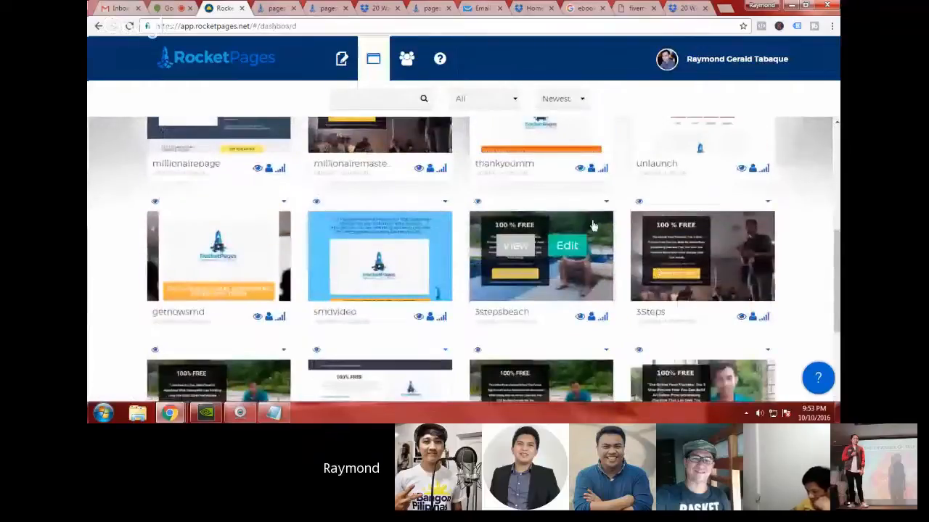
pyautogui.moveTo(354, 249)
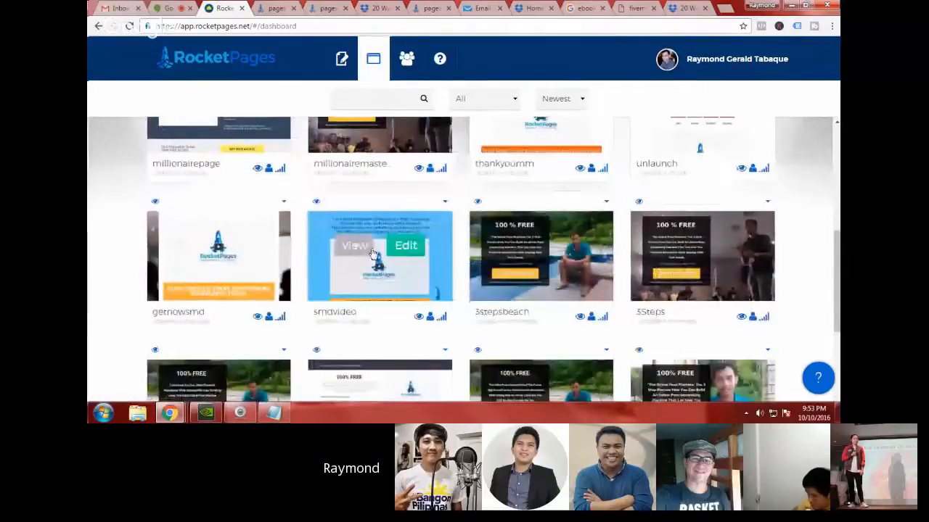
pyautogui.scroll(-1, 373, 258)
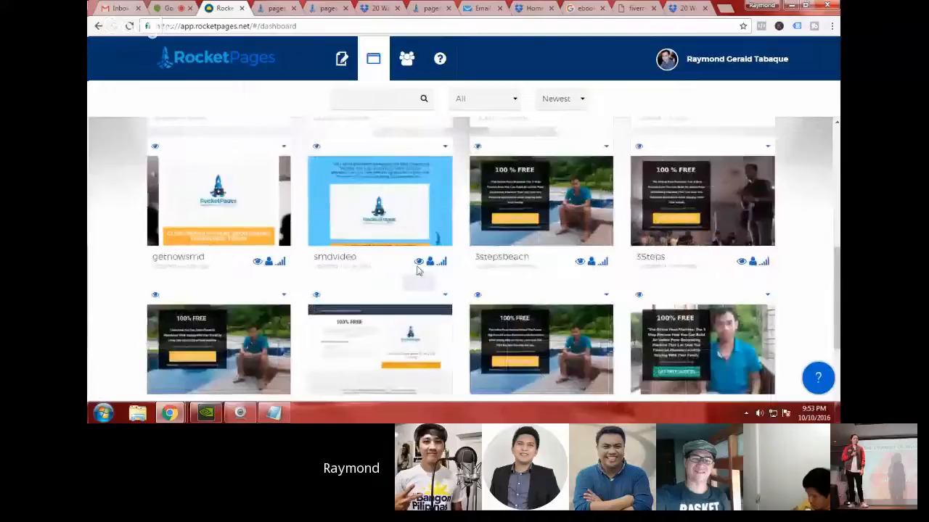
pyautogui.click(418, 262)
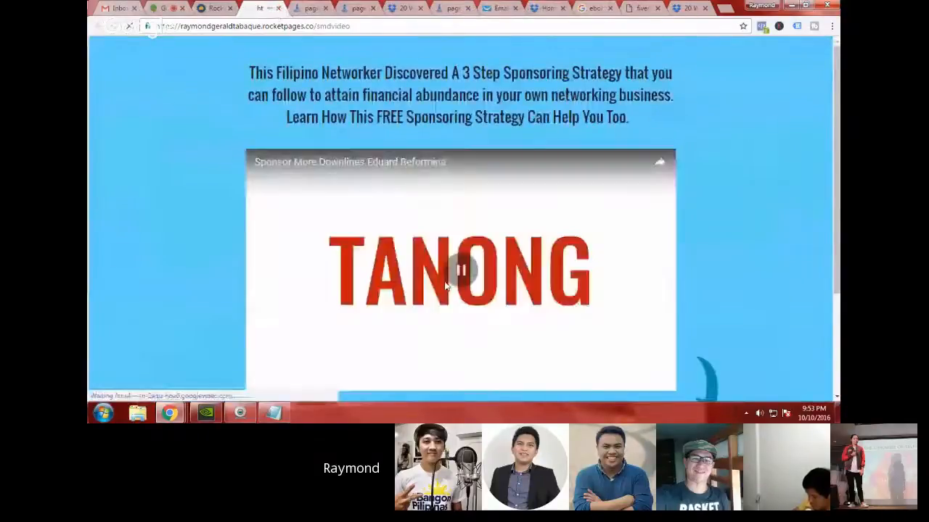
# Step: Close the live sponsorvideo page and highlight the full headline on the live smdvideo page
pyautogui.click(307, 7)
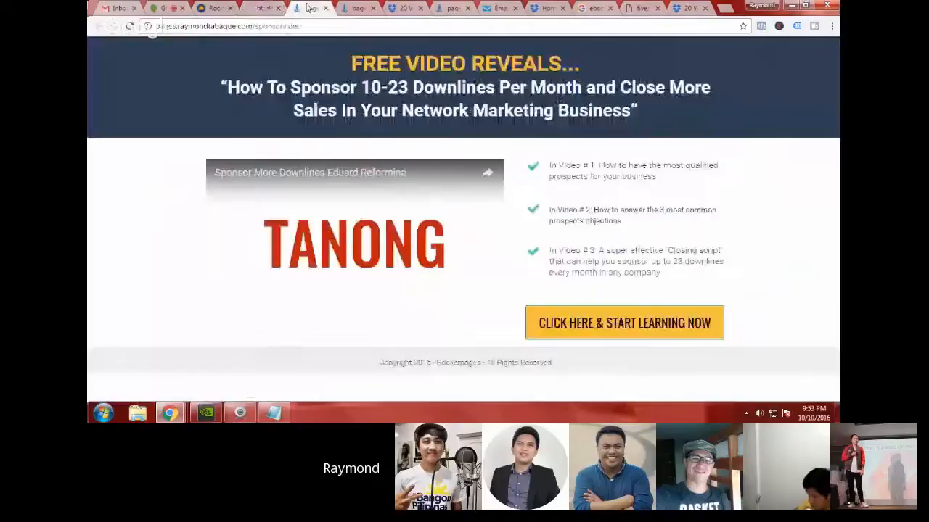
pyautogui.click(326, 8)
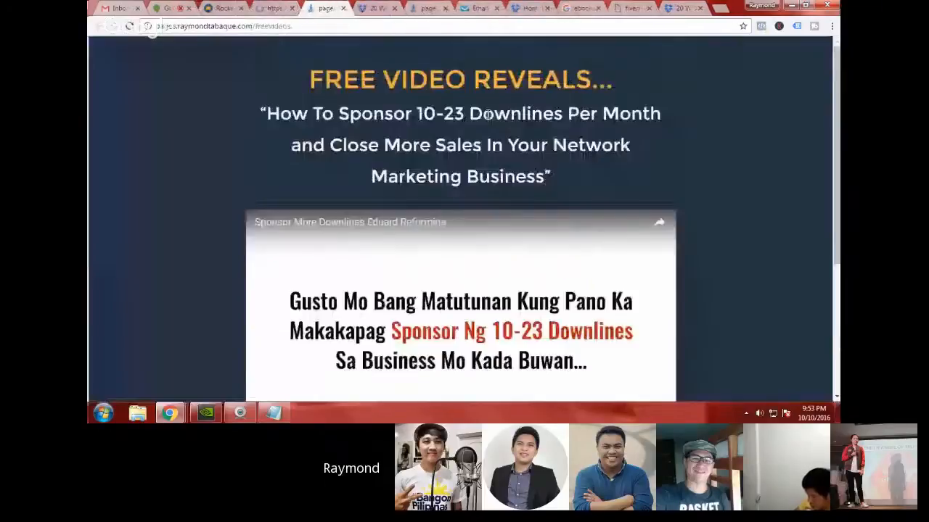
pyautogui.click(278, 7)
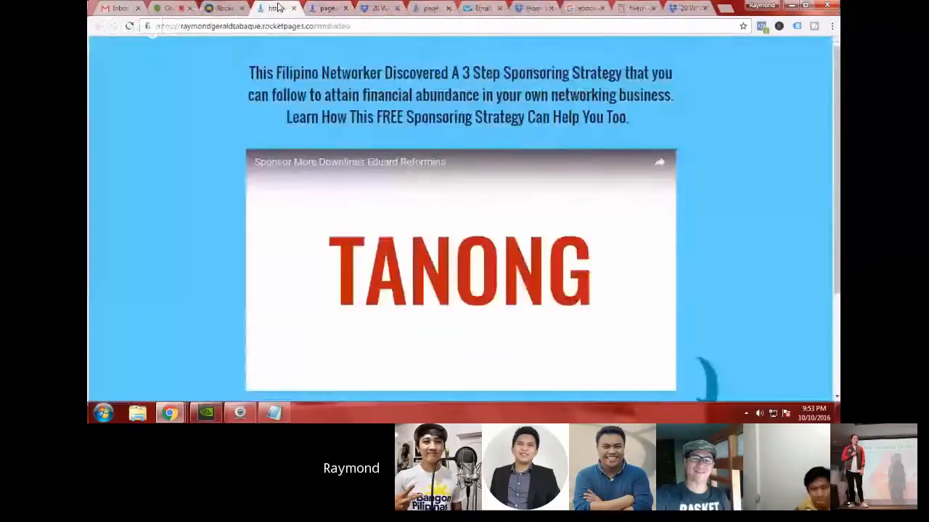
pyautogui.moveTo(249, 72); pyautogui.dragTo(654, 113)
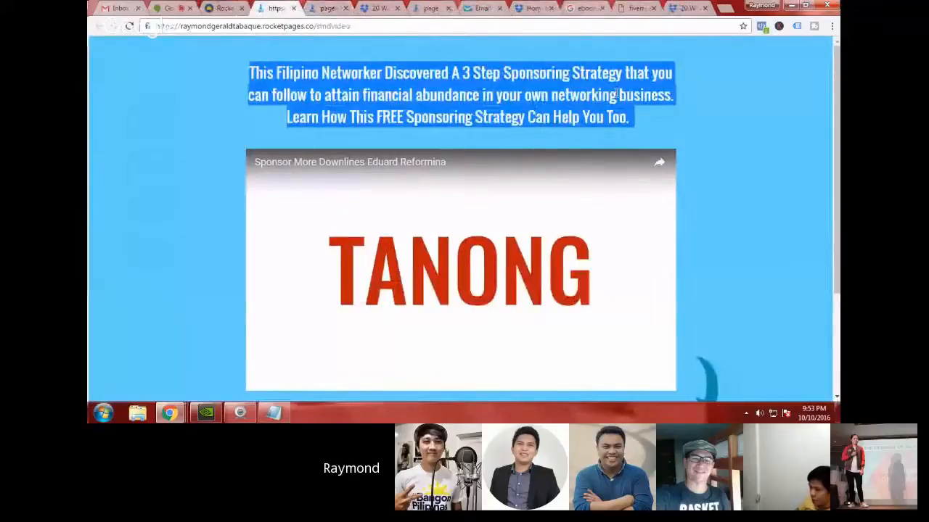
# Step: Clear the headline highlight on the live smdvideo page, look the page over and compare it with the live freevideos page
pyautogui.click(729, 115)
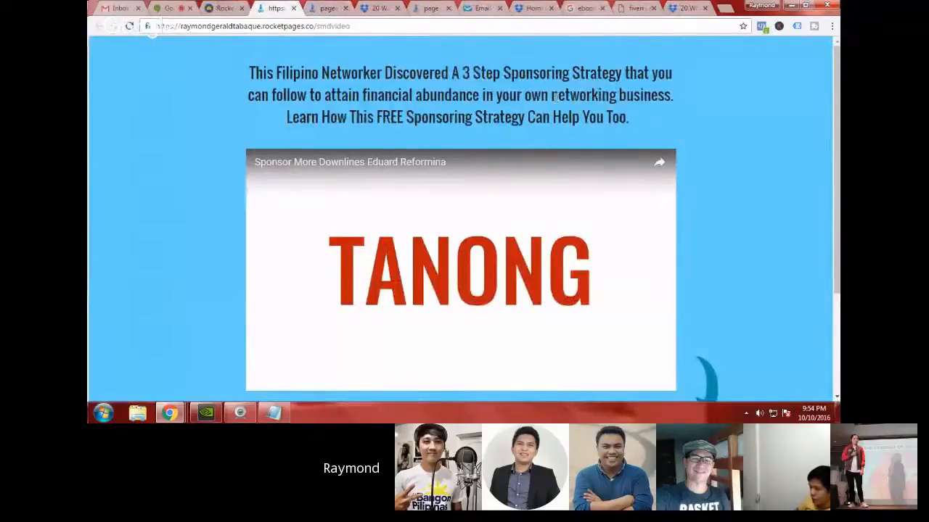
pyautogui.scroll(-2, 539, 284)
pyautogui.scroll(2, 539, 287)
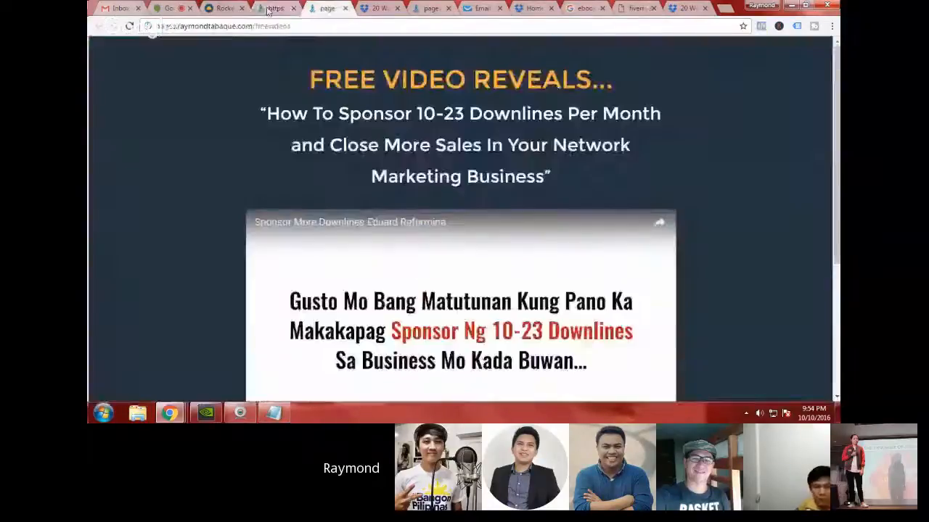
pyautogui.click(269, 11)
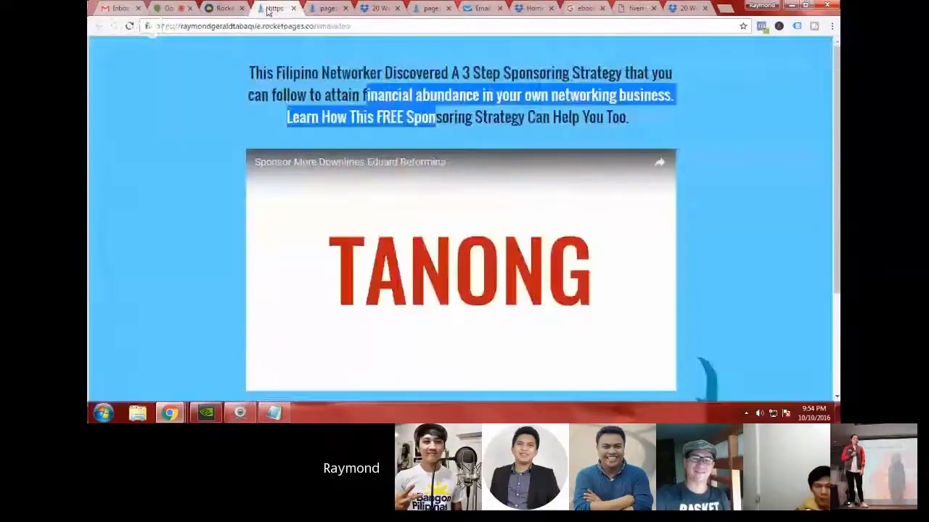
# Step: Open the smdvideo page's analytics and show the date range September 11 to October 10, 2016
pyautogui.click(224, 8)
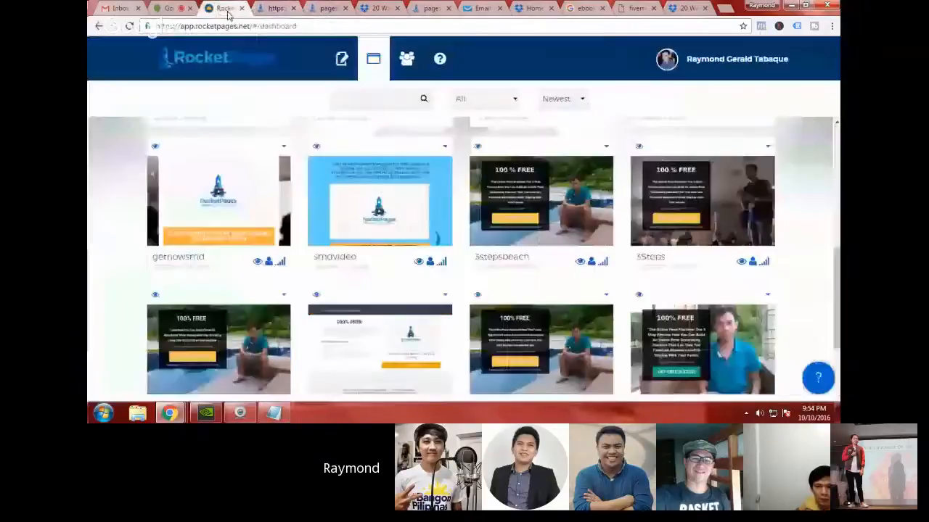
pyautogui.click(441, 261)
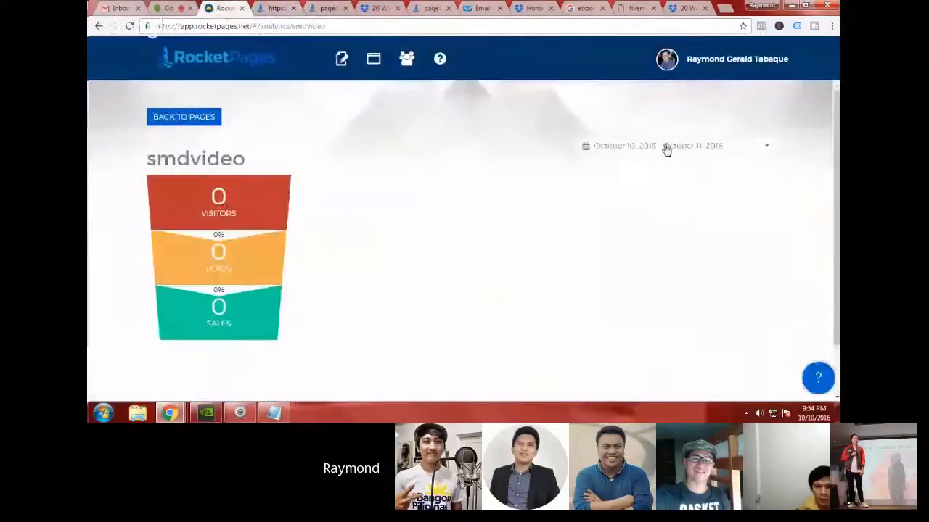
pyautogui.click(666, 147)
pyautogui.click(710, 223)
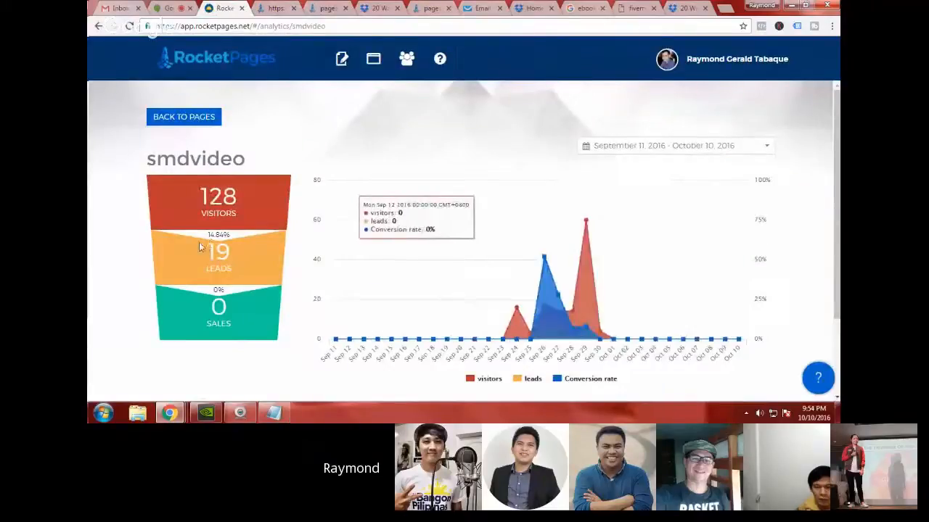
pyautogui.scroll(-2, 145, 232)
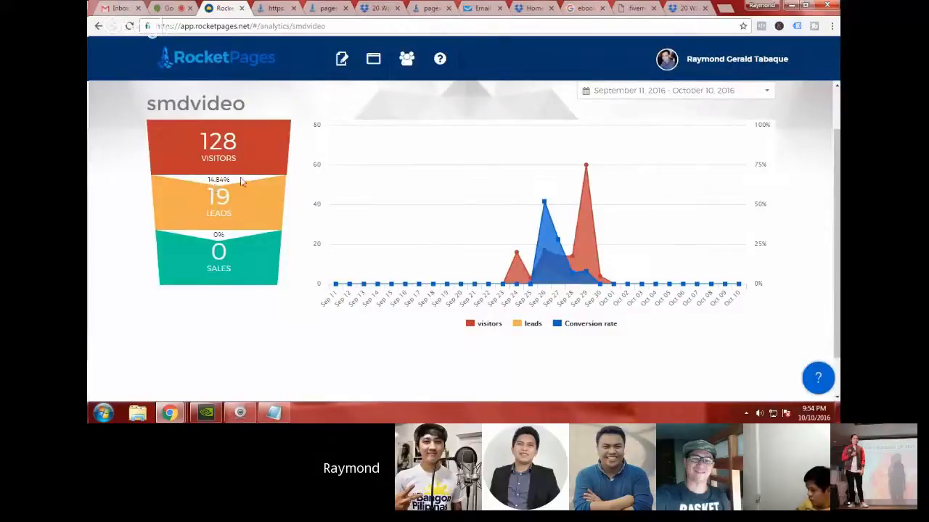
# Step: Go back to the live smdvideo page and highlight its three-line headline again
pyautogui.click(478, 10)
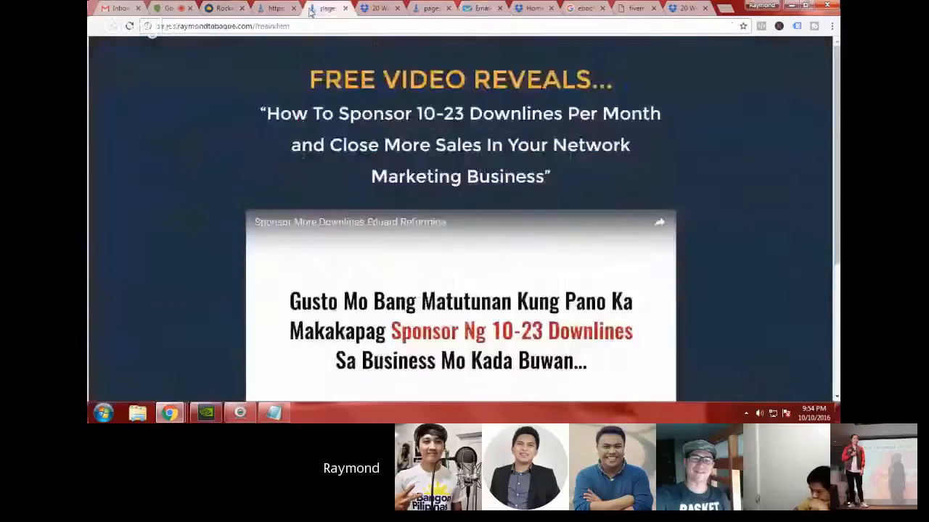
pyautogui.click(319, 7)
pyautogui.click(276, 7)
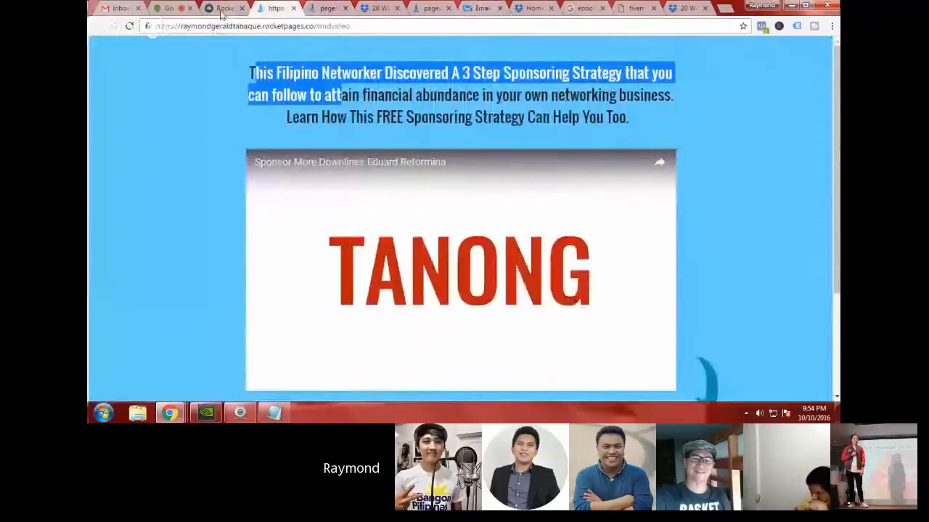
pyautogui.click(263, 80)
pyautogui.moveTo(262, 78); pyautogui.dragTo(617, 117)
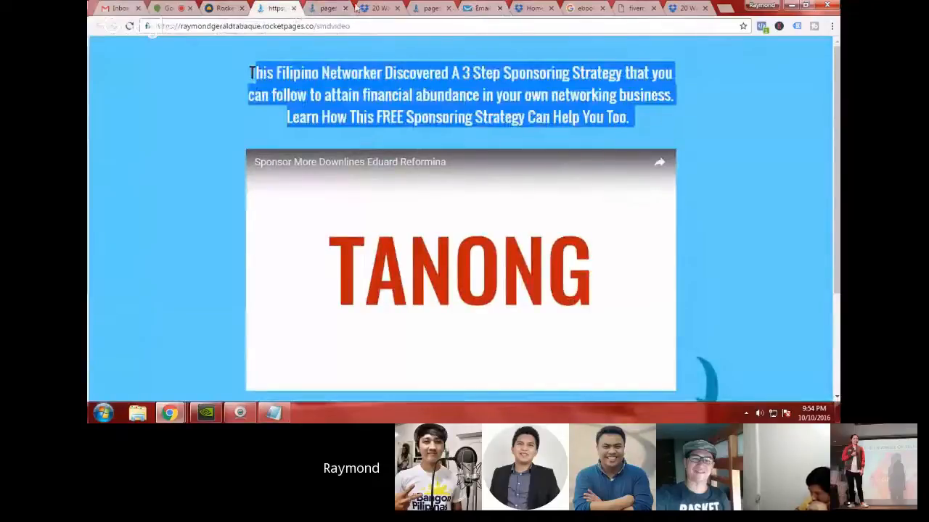
# Step: Switch to the live freevideos page, highlight its whole headline and view the page down to the call-to-action button
pyautogui.click(328, 8)
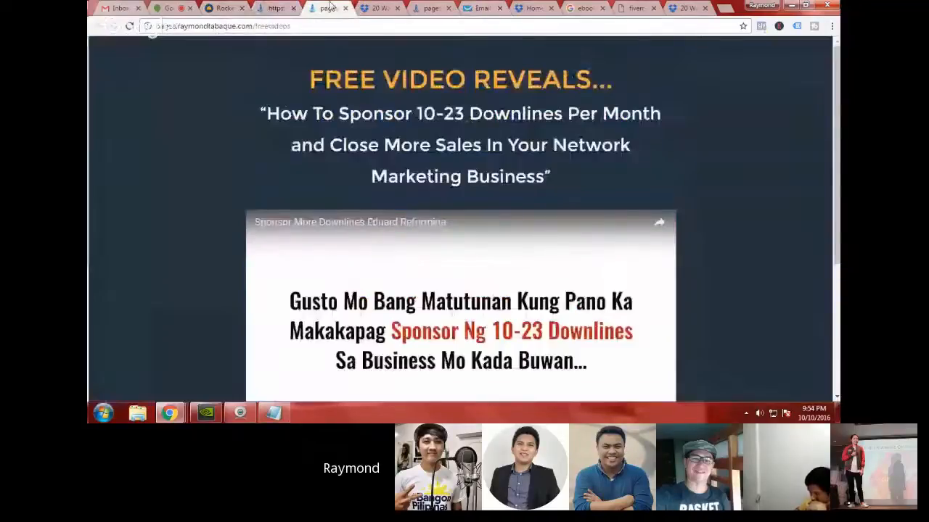
pyautogui.moveTo(308, 76); pyautogui.dragTo(601, 175)
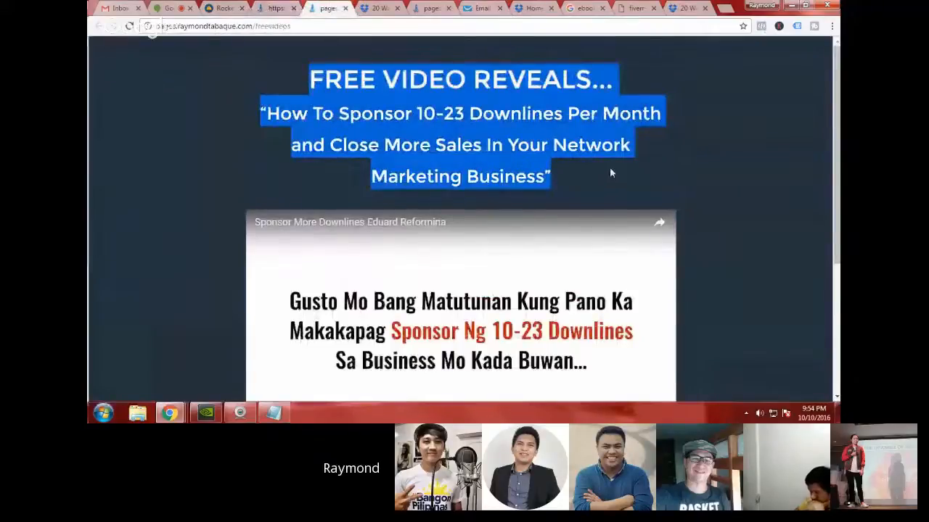
pyautogui.scroll(-3, 742, 245)
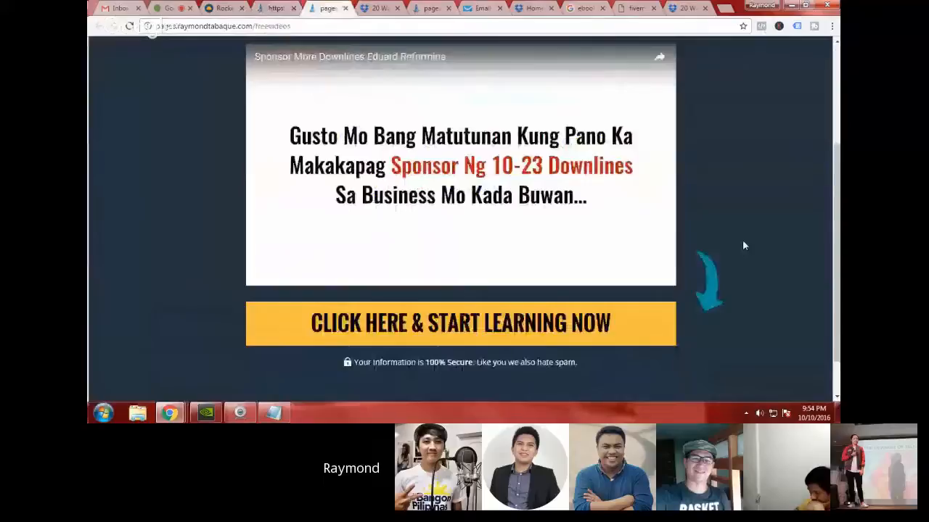
pyautogui.scroll(1, 743, 246)
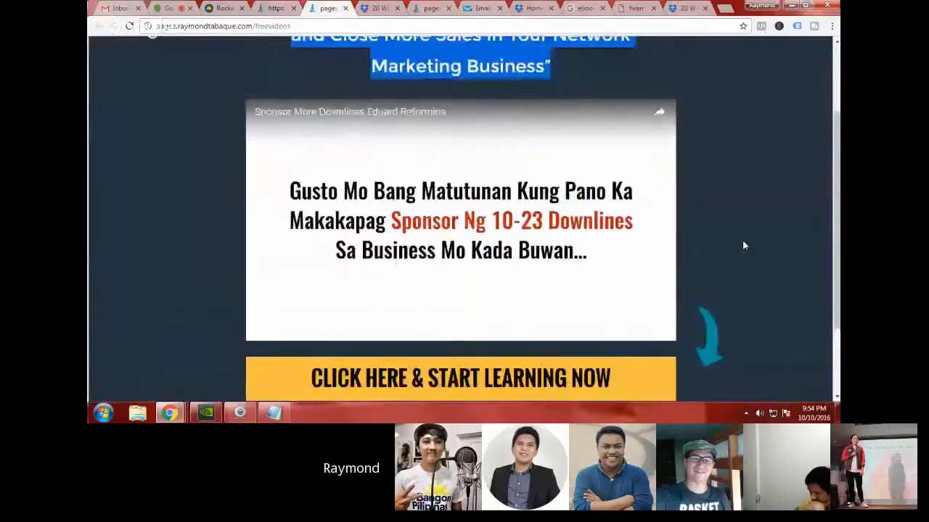
pyautogui.scroll(2, 429, 131)
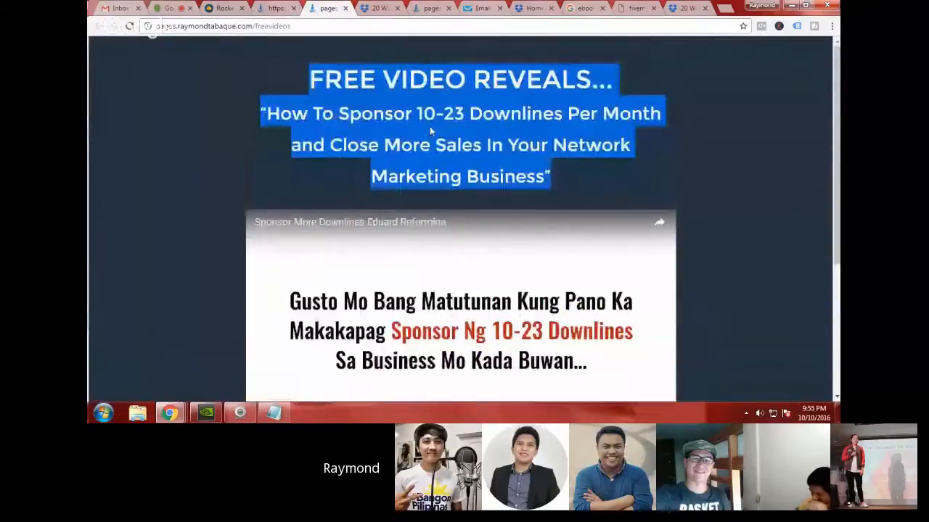
# Step: Return to the smdvideo page to reread its headline, highlighting the text and clearing the highlight
pyautogui.hotkey('ctrl', 'shift', 'Tab')
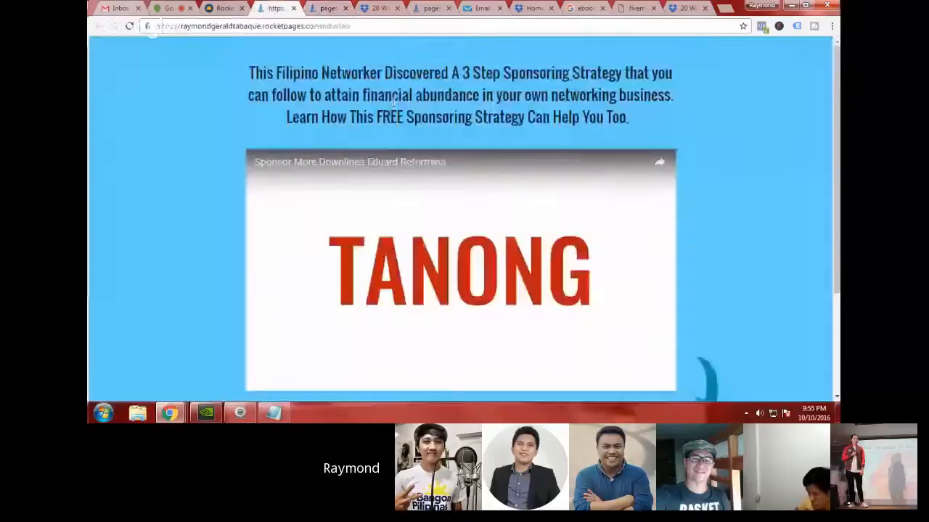
pyautogui.moveTo(250, 71); pyautogui.dragTo(665, 126)
pyautogui.click(665, 126)
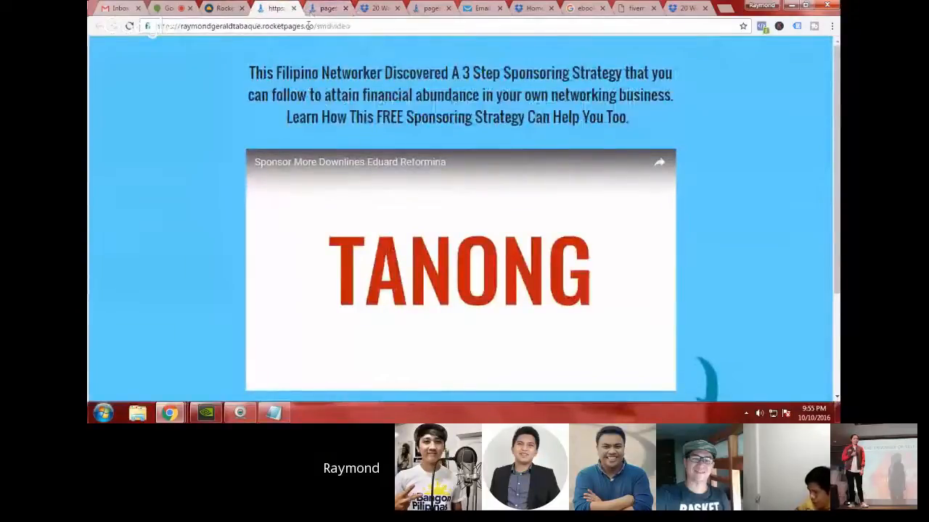
# Step: Highlight and clear the subheadline under FREE VIDEO REVEALS on the freevideos page, and review the video and button below
pyautogui.hotkey('ctrl', 'Tab')
pyautogui.moveTo(261, 113); pyautogui.dragTo(598, 177)
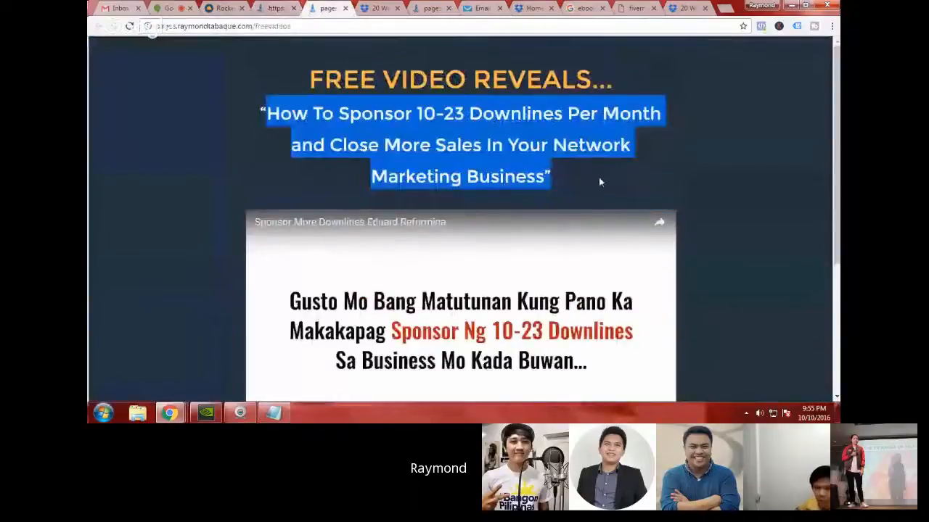
pyautogui.click(598, 177)
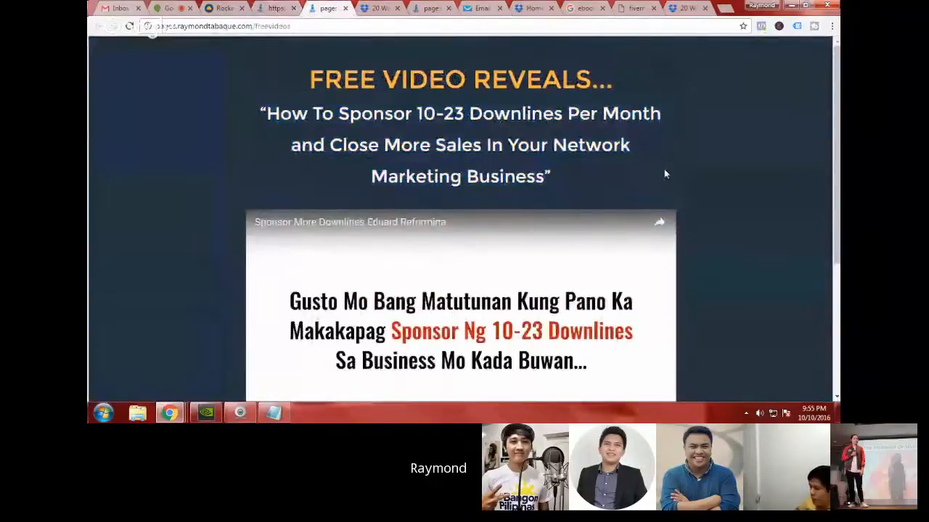
pyautogui.scroll(-2, 692, 219)
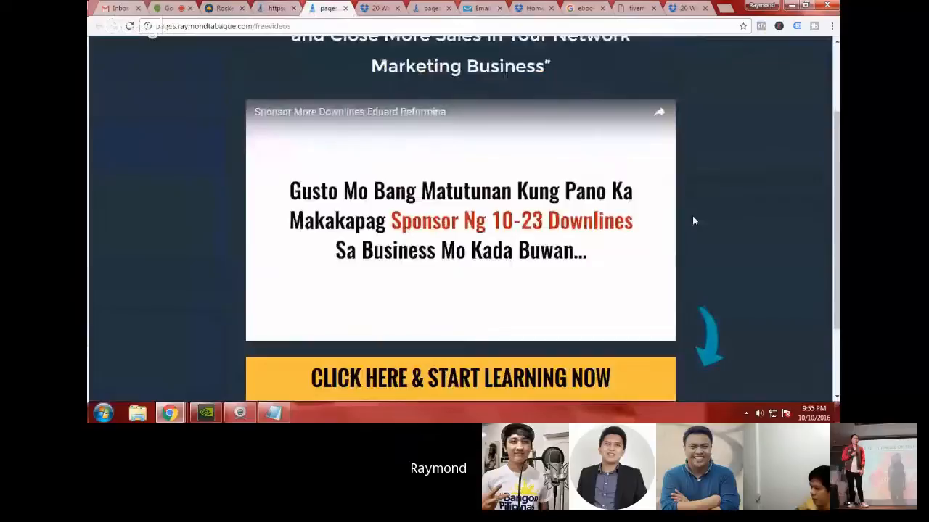
pyautogui.scroll(1, 693, 217)
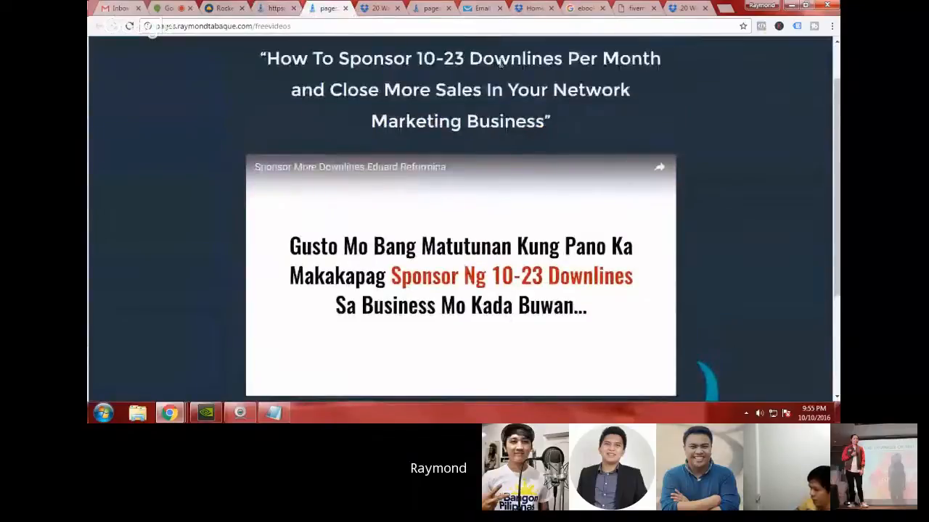
# Step: Return to the RocketPages app, view the template gallery and browse the created pages on the dashboard
pyautogui.click(222, 8)
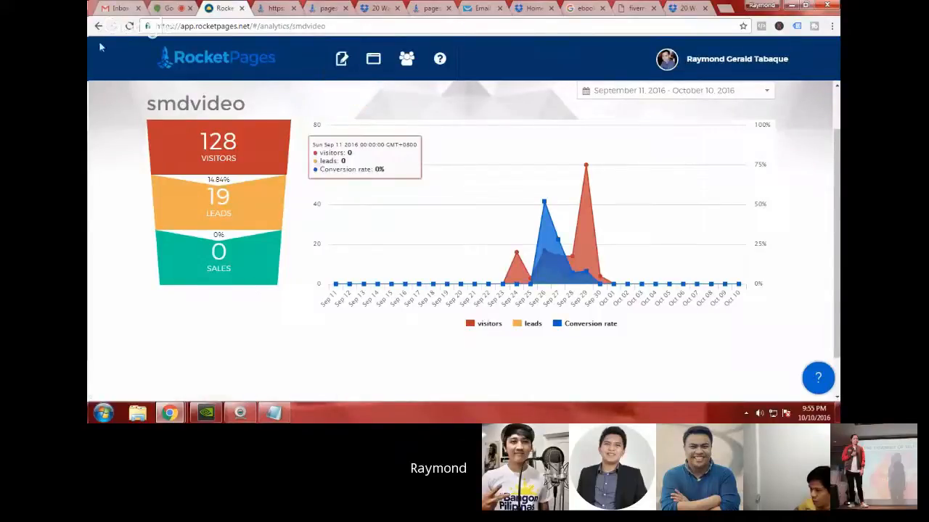
pyautogui.click(341, 59)
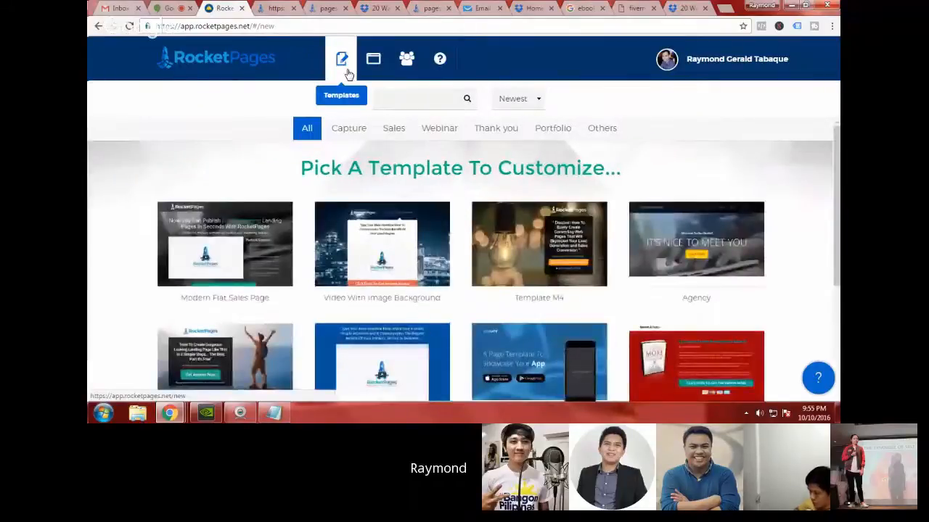
pyautogui.click(373, 64)
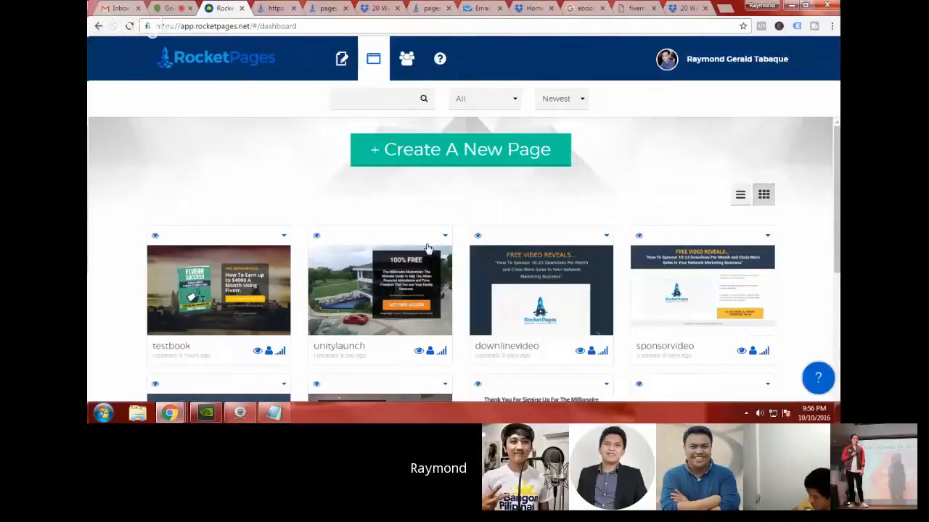
pyautogui.moveTo(695, 318)
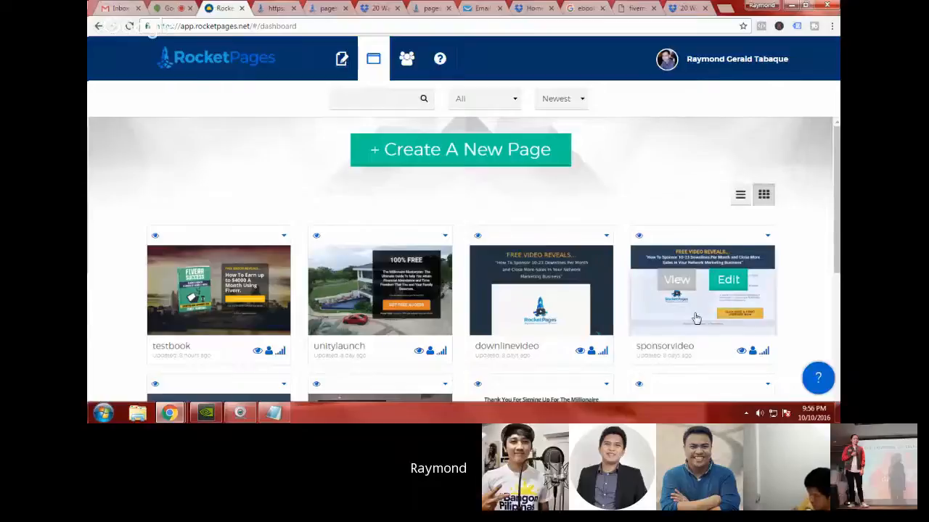
pyautogui.scroll(-1, 576, 307)
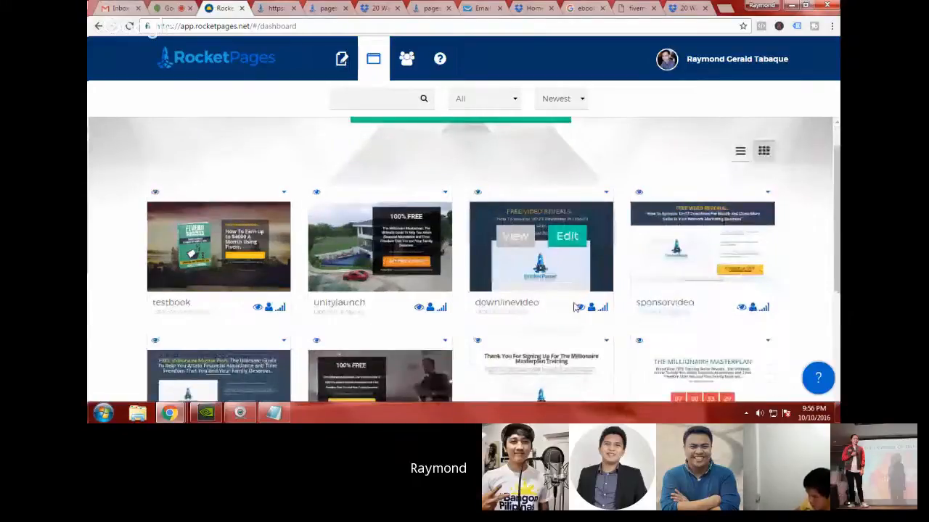
pyautogui.scroll(-1, 576, 308)
pyautogui.scroll(1, 492, 307)
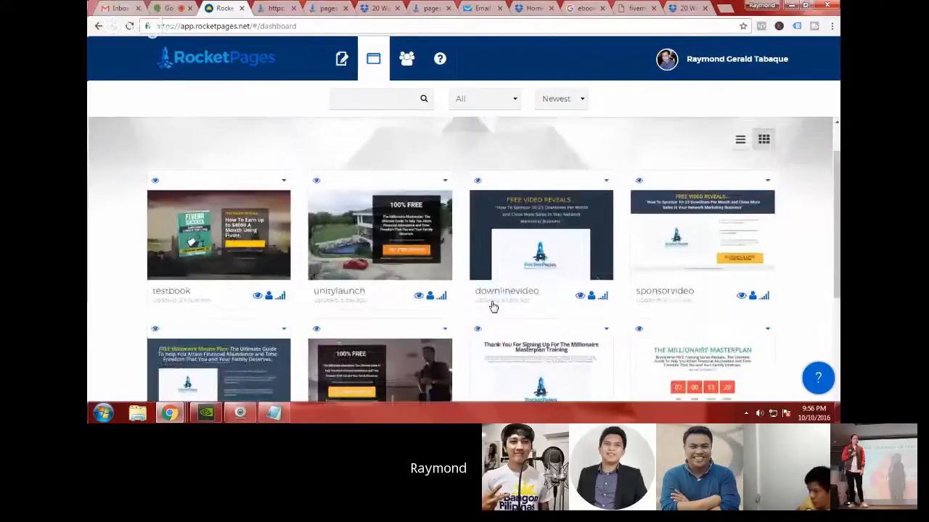
pyautogui.scroll(1, 493, 307)
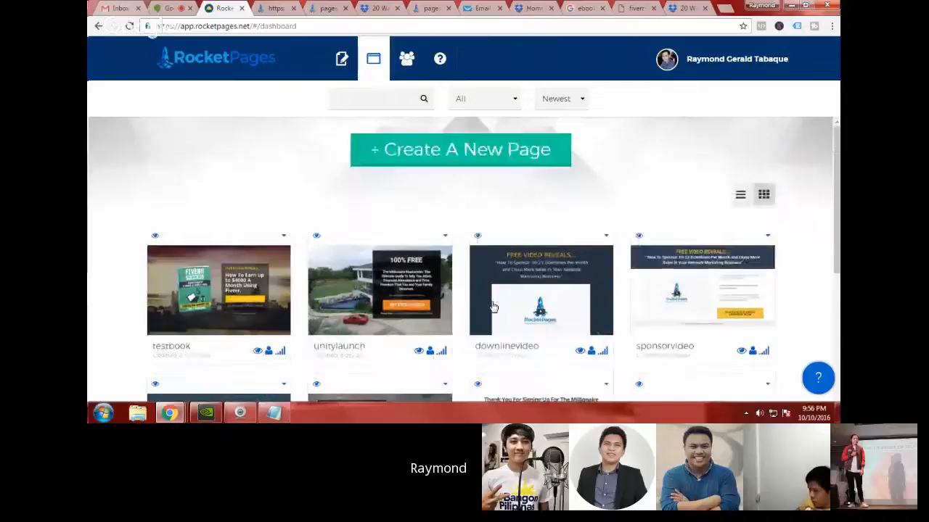
pyautogui.moveTo(493, 306)
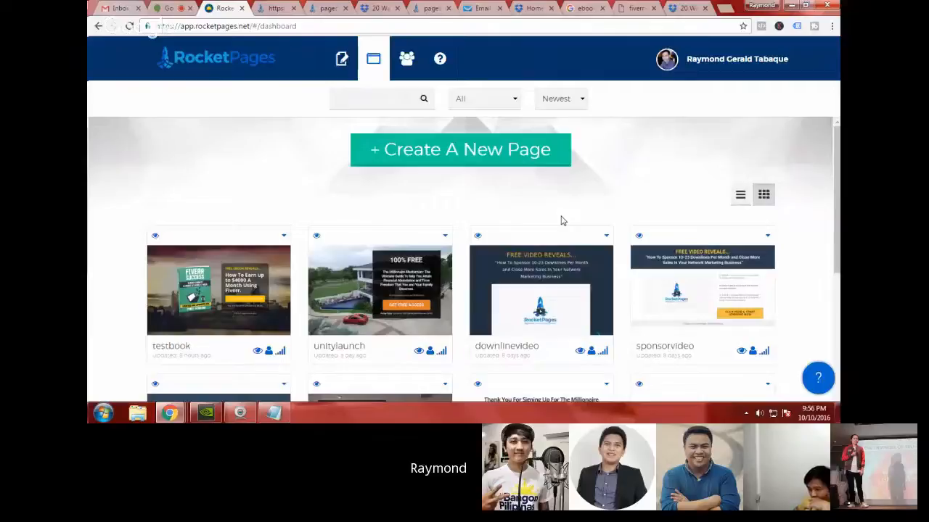
# Step: Open My Leads and look through the list of collected sign-ups
pyautogui.click(406, 58)
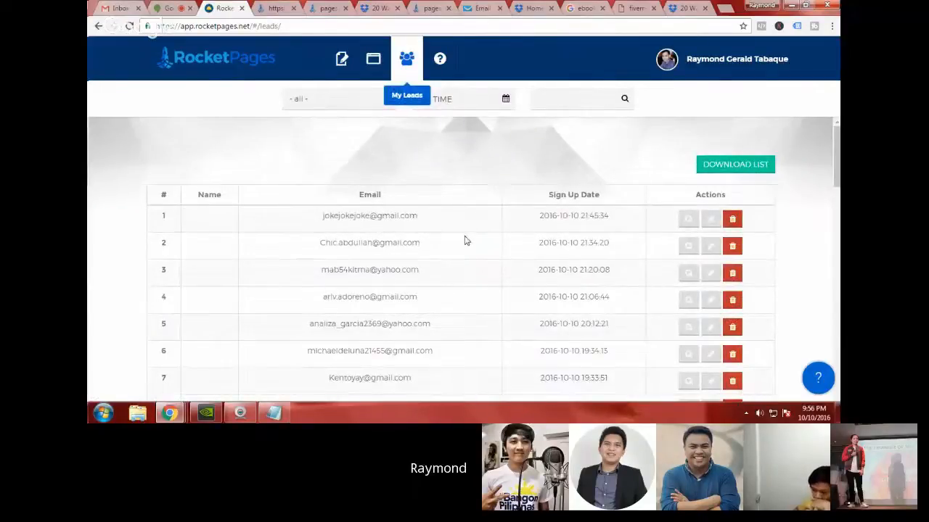
pyautogui.scroll(-1, 467, 241)
pyautogui.scroll(-1, 466, 241)
pyautogui.scroll(2, 466, 240)
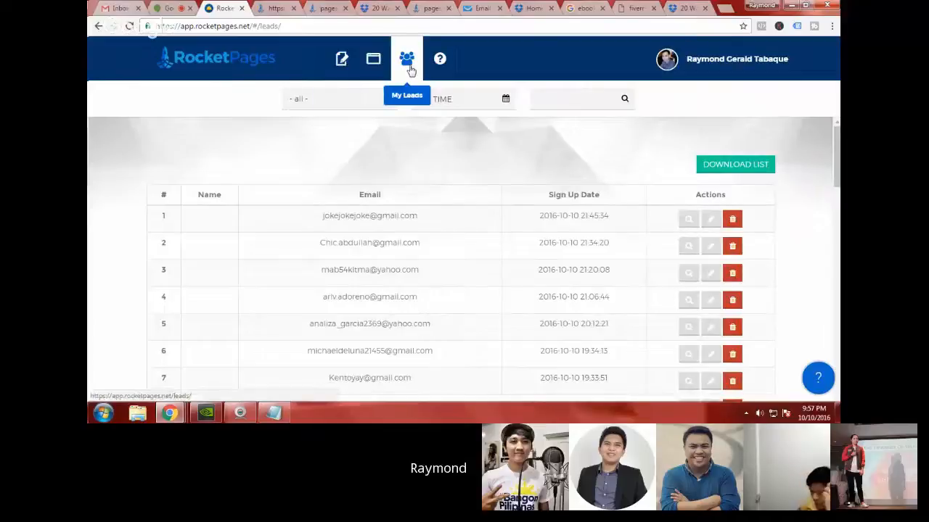
# Step: Create a new page named videotest from the Video With Image Background template
pyautogui.click(332, 74)
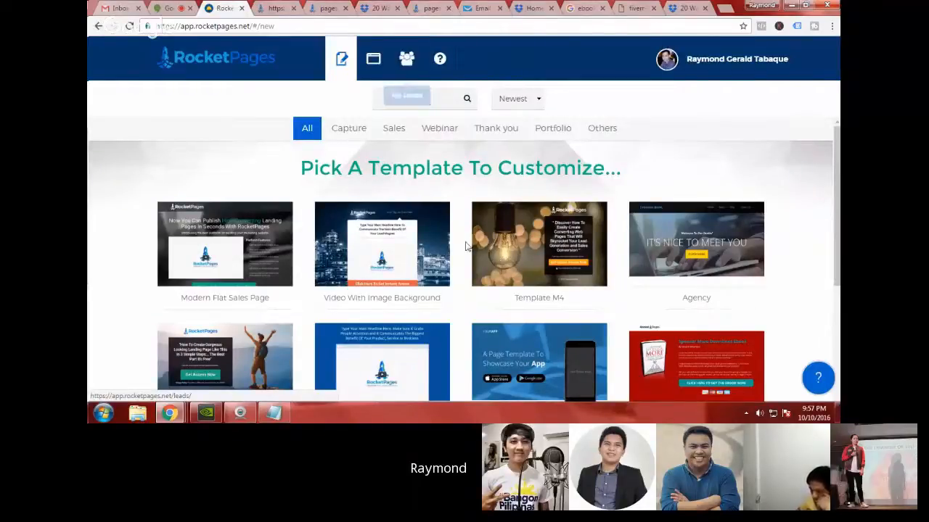
pyautogui.scroll(-1, 467, 247)
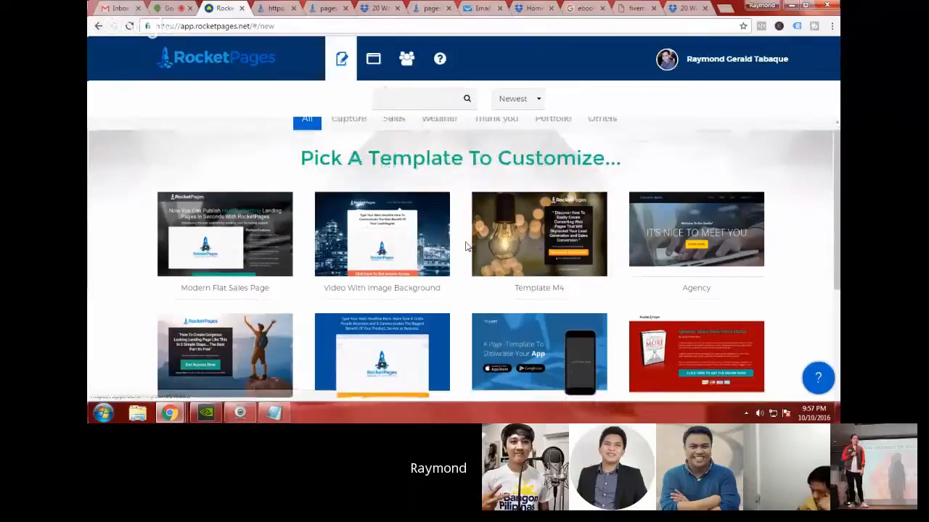
pyautogui.scroll(-4, 466, 247)
pyautogui.scroll(5, 467, 246)
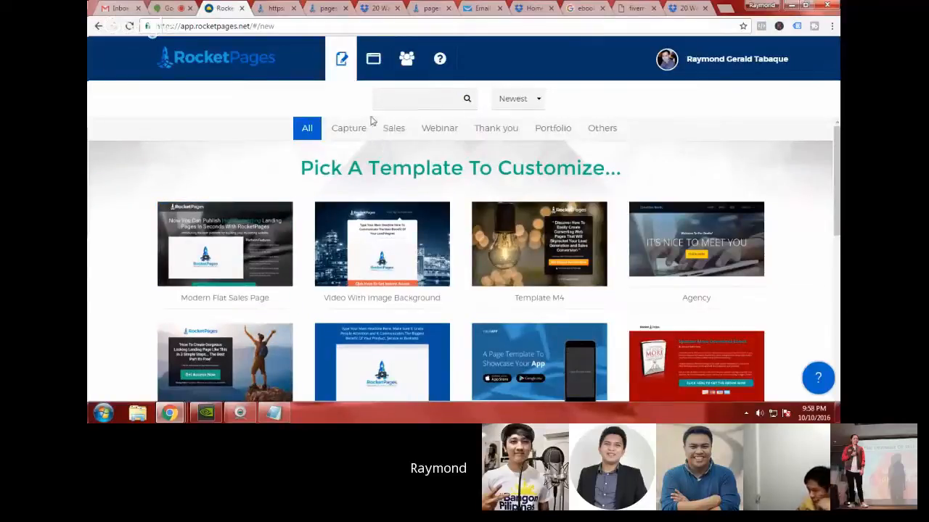
pyautogui.click(418, 261)
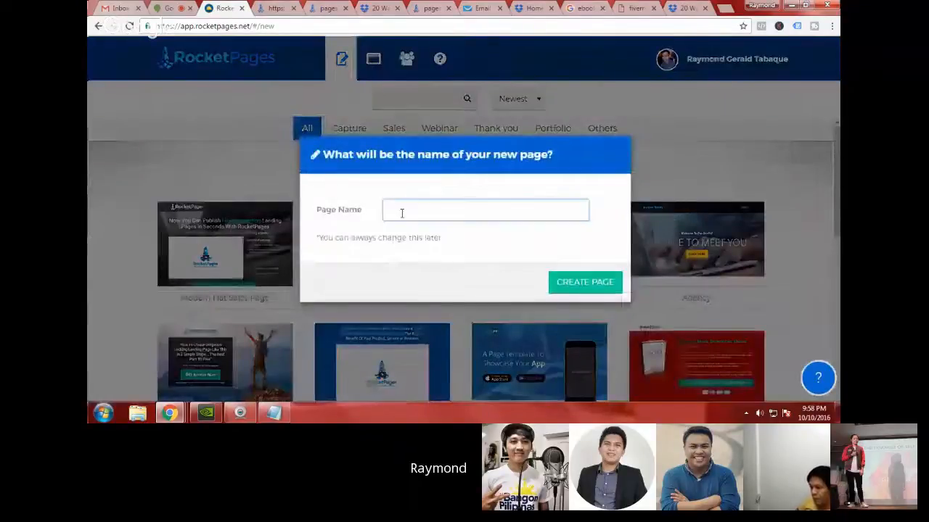
pyautogui.write('videotest')
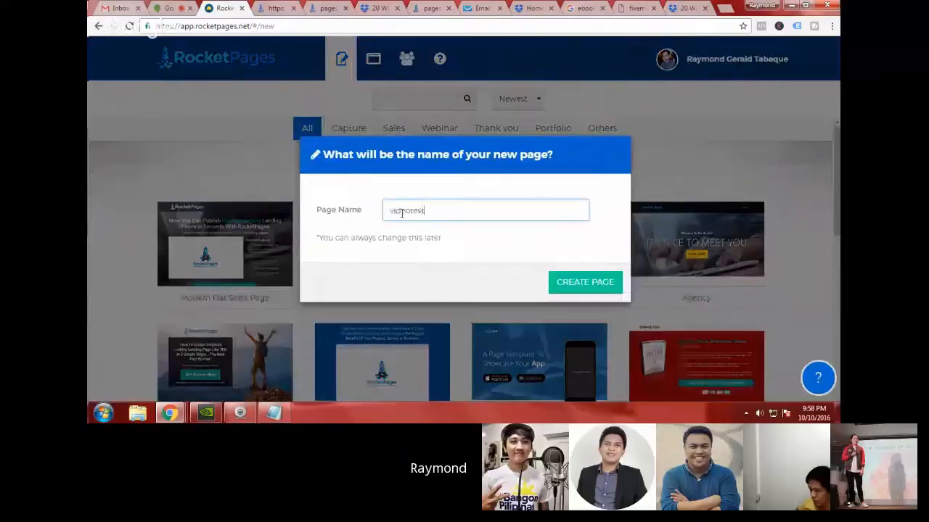
pyautogui.click(603, 288)
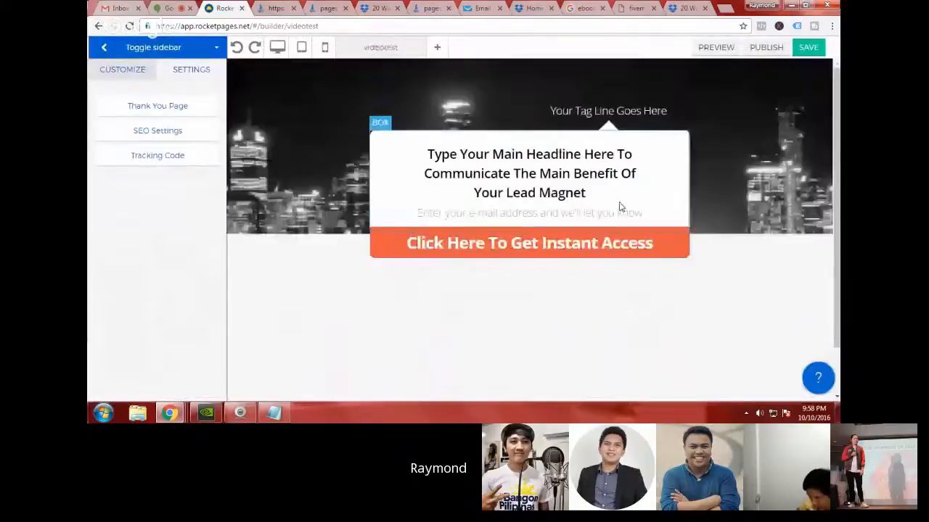
# Step: Select the video element below the main headline in the page builder and highlight its whole URL
pyautogui.scroll(-1, 638, 257)
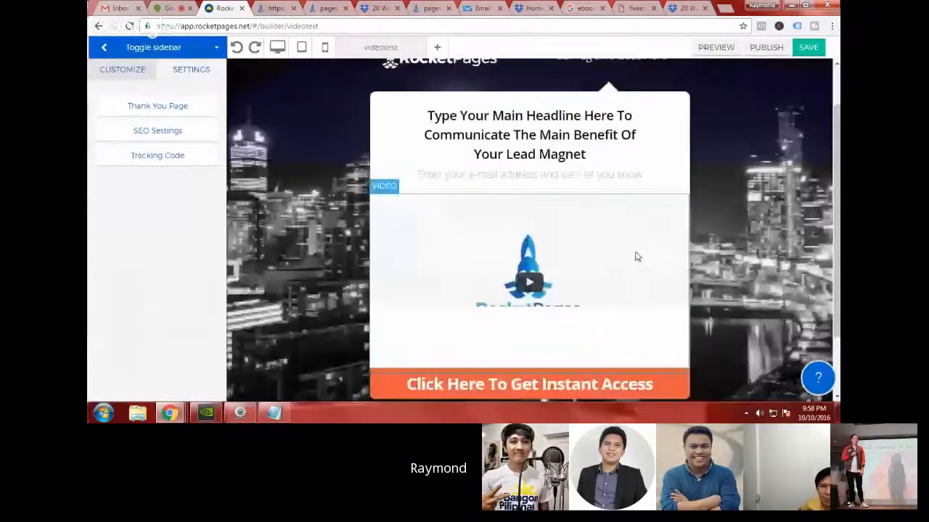
pyautogui.scroll(-1, 444, 176)
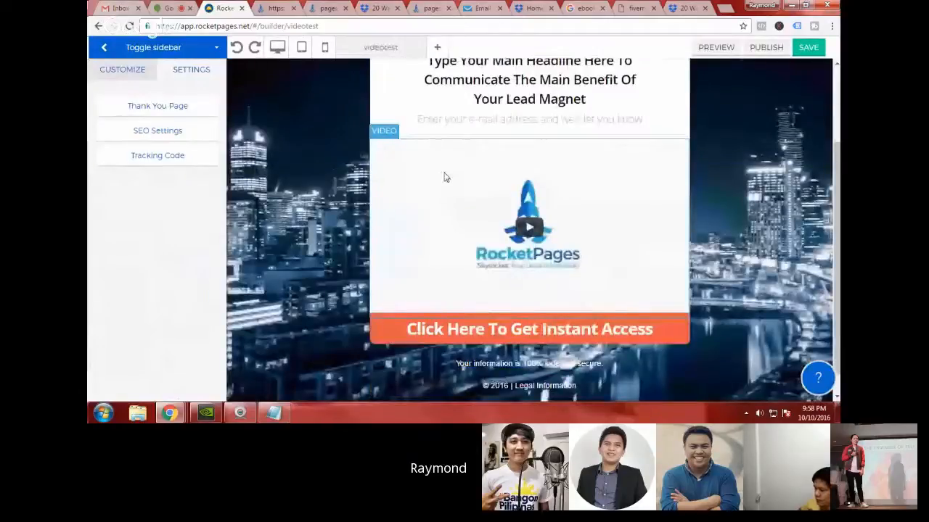
pyautogui.scroll(1, 443, 176)
pyautogui.click(487, 231)
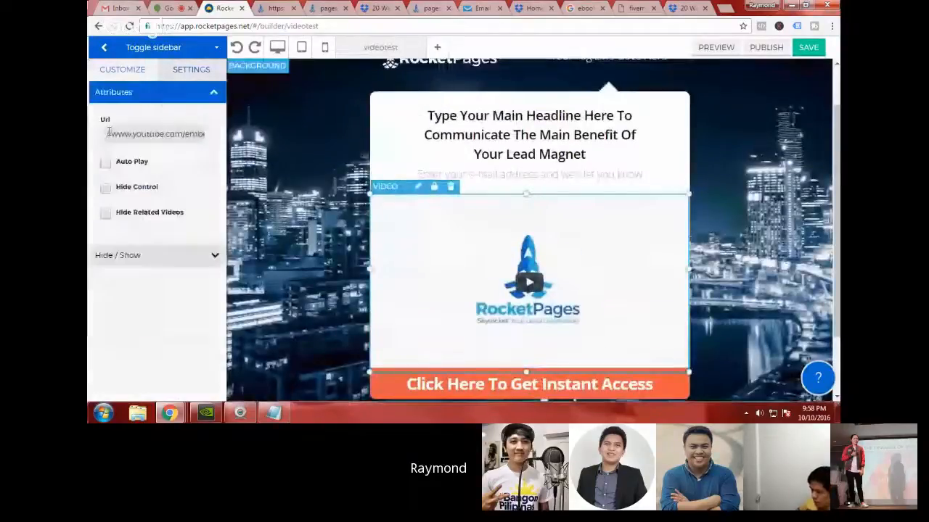
pyautogui.moveTo(106, 134); pyautogui.dragTo(235, 140)
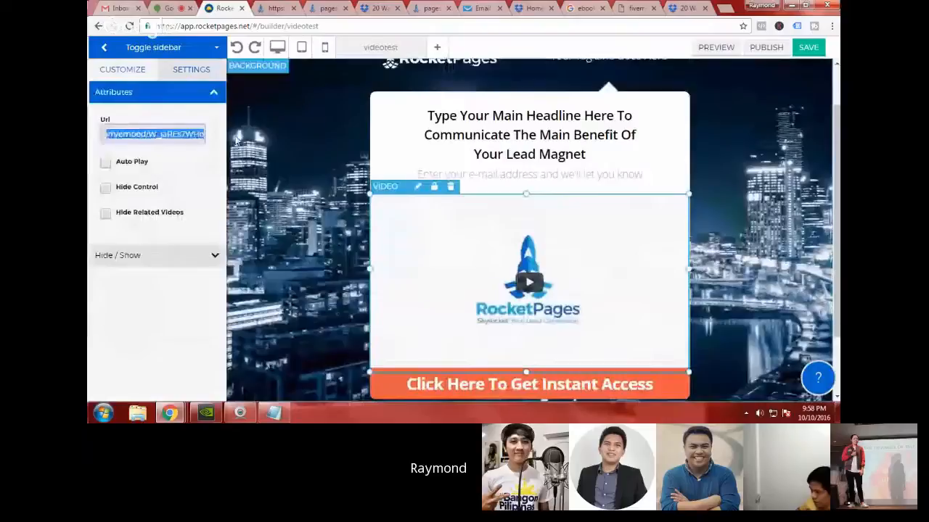
pyautogui.moveTo(106, 134); pyautogui.dragTo(217, 137)
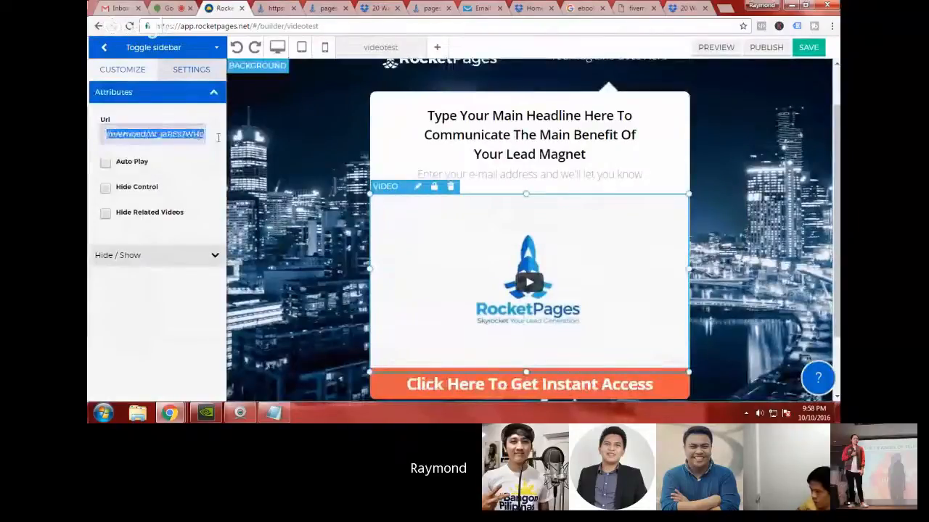
# Step: Go to YouTube in a new browser tab, open the "Top 10 NBA Teams With The Best Chance To WIN" video and pause playback
pyautogui.click(723, 10)
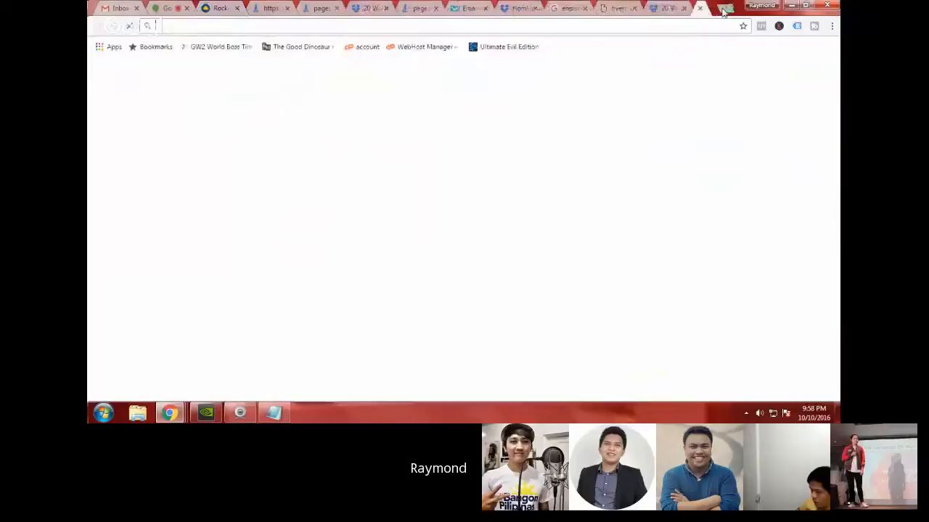
pyautogui.write('https://www.youtube.com')
pyautogui.press('Return')
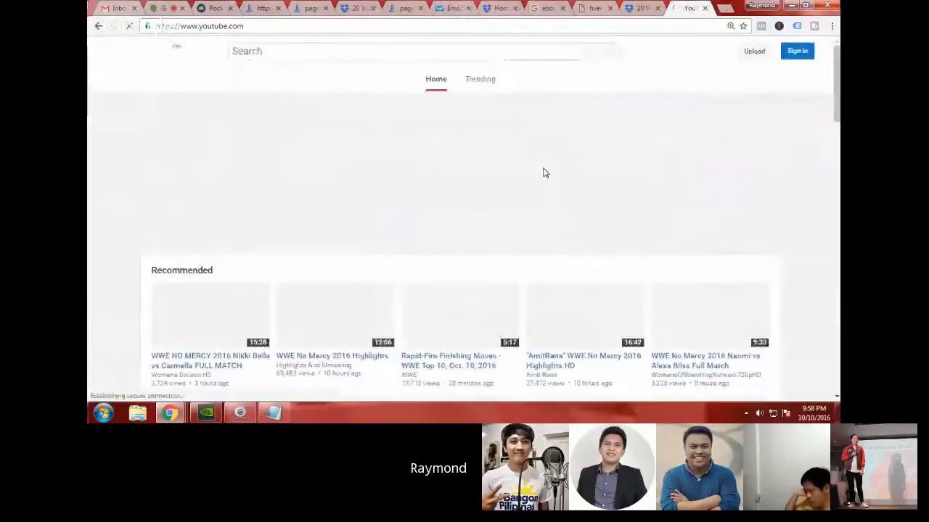
pyautogui.scroll(-5, 545, 173)
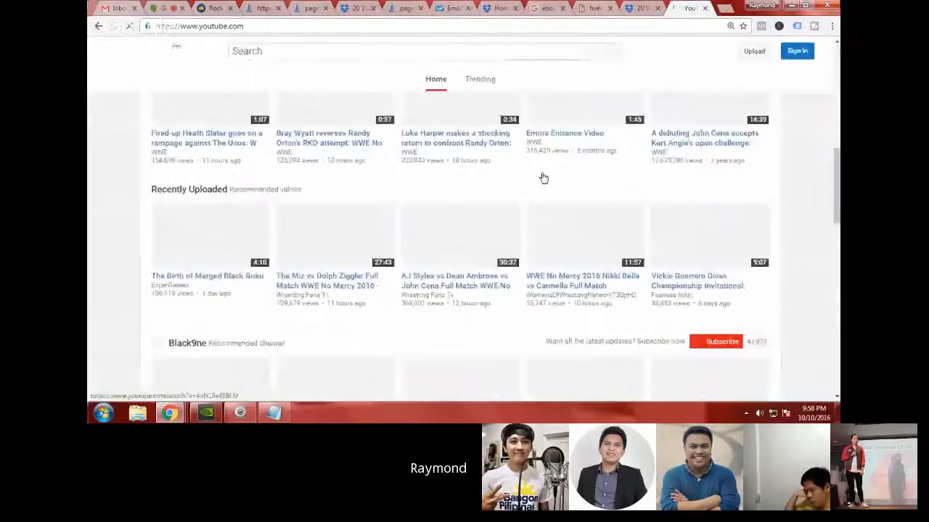
pyautogui.scroll(-3, 543, 178)
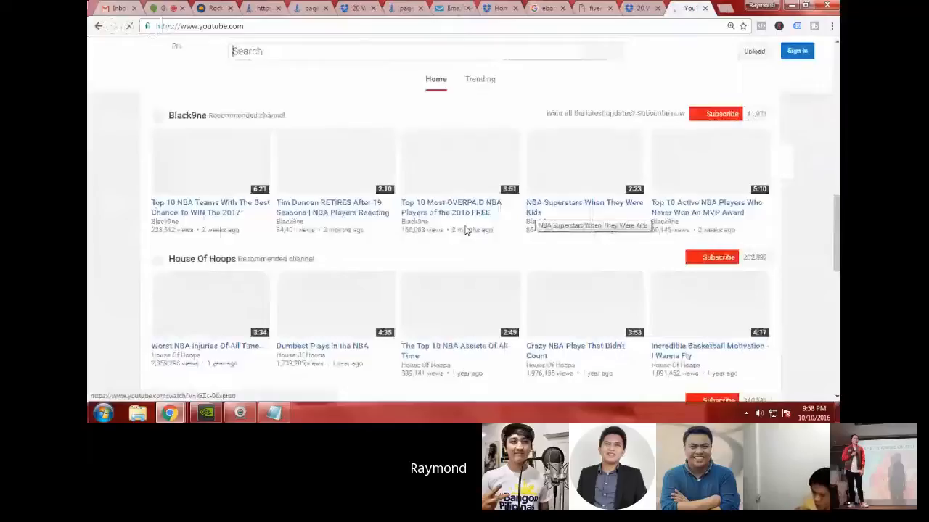
pyautogui.click(206, 211)
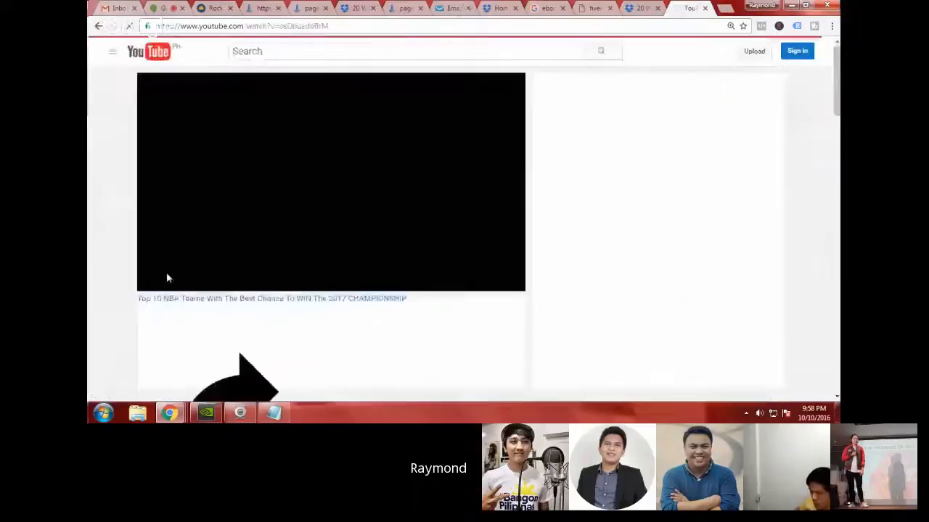
pyautogui.scroll(-1, 156, 217)
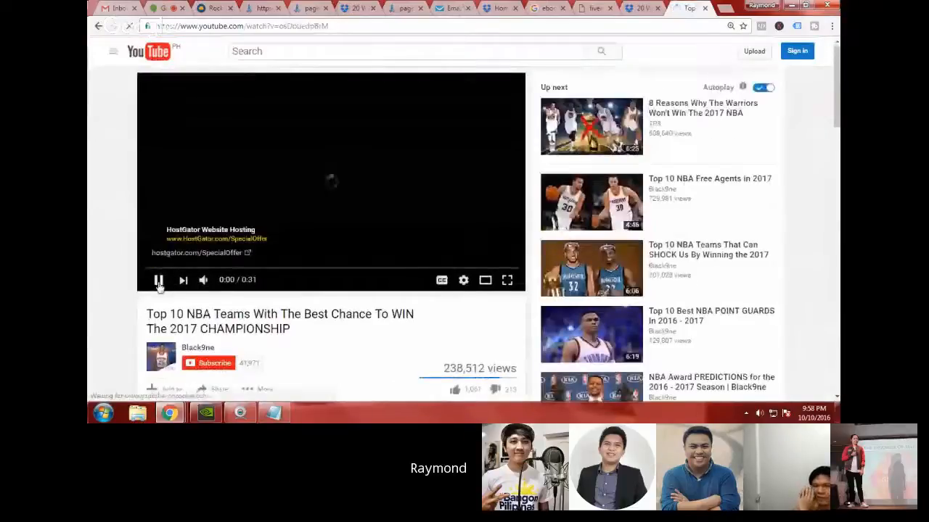
pyautogui.click(158, 286)
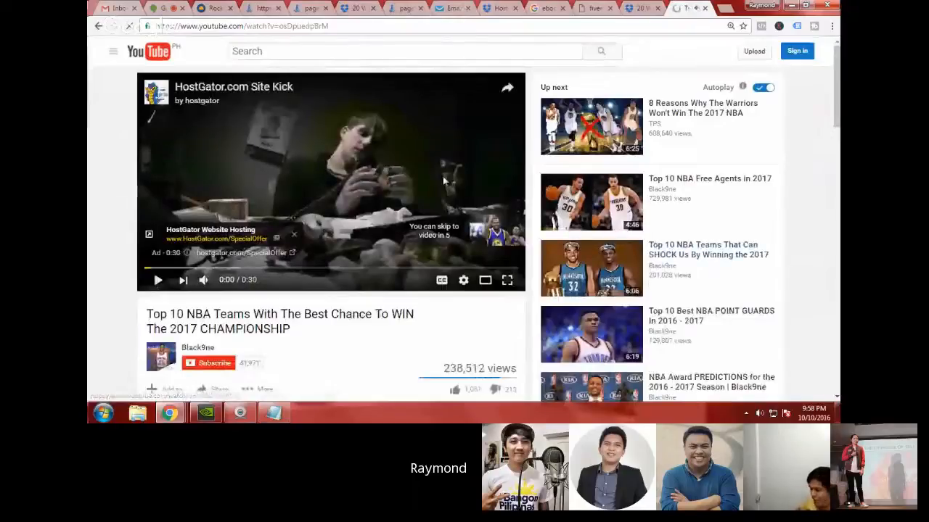
# Step: Copy the YouTube video's address and paste it as the URL of the videotest page's video element
pyautogui.click(351, 28)
pyautogui.hotkey('ctrl', 'c')
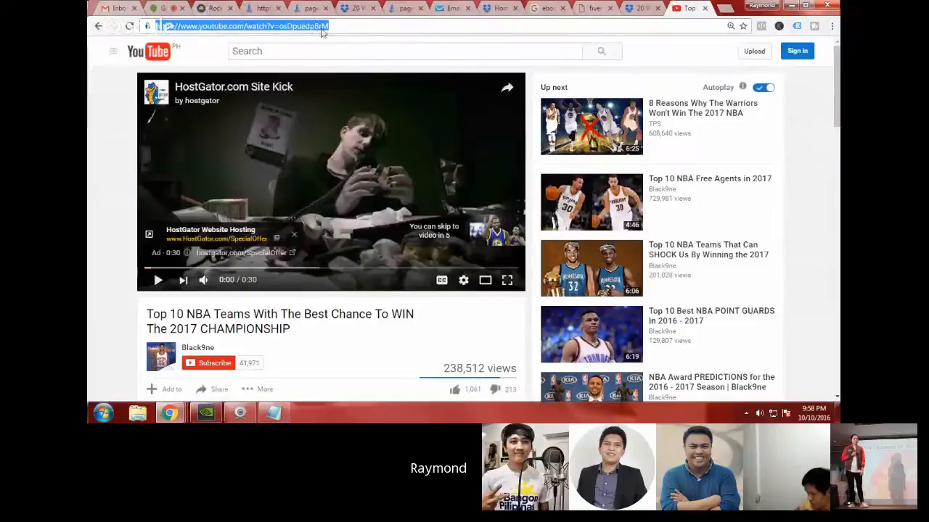
pyautogui.click(210, 8)
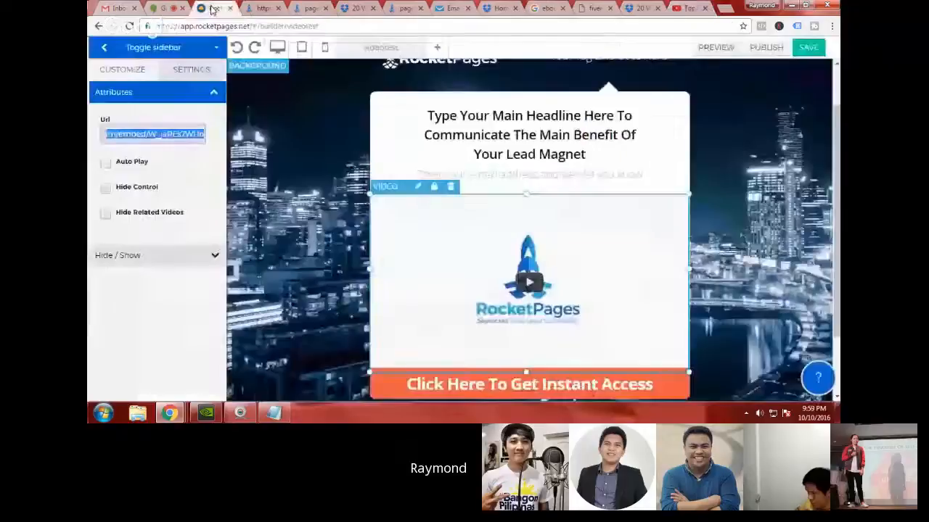
pyautogui.hotkey('ctrl', 'v')
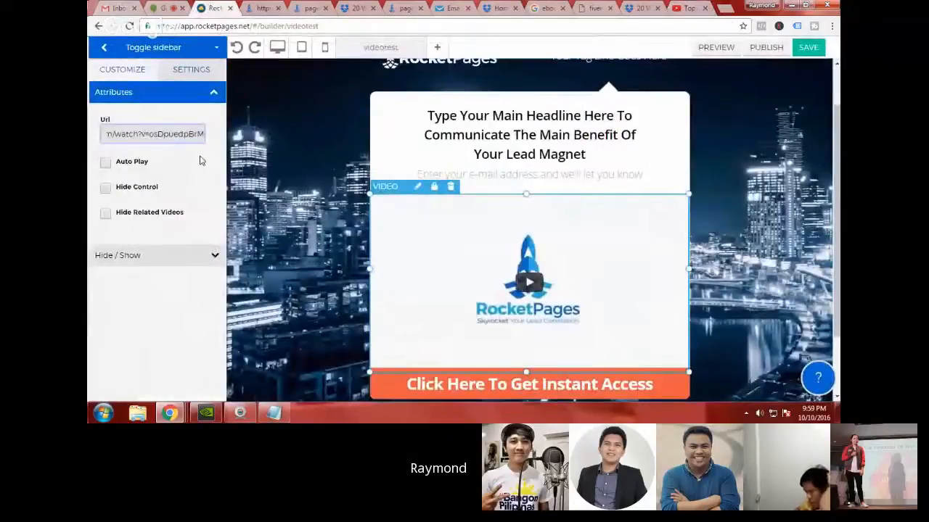
# Step: Enable Auto Play, Hide Control and Hide Related Videos for the video element
pyautogui.click(106, 164)
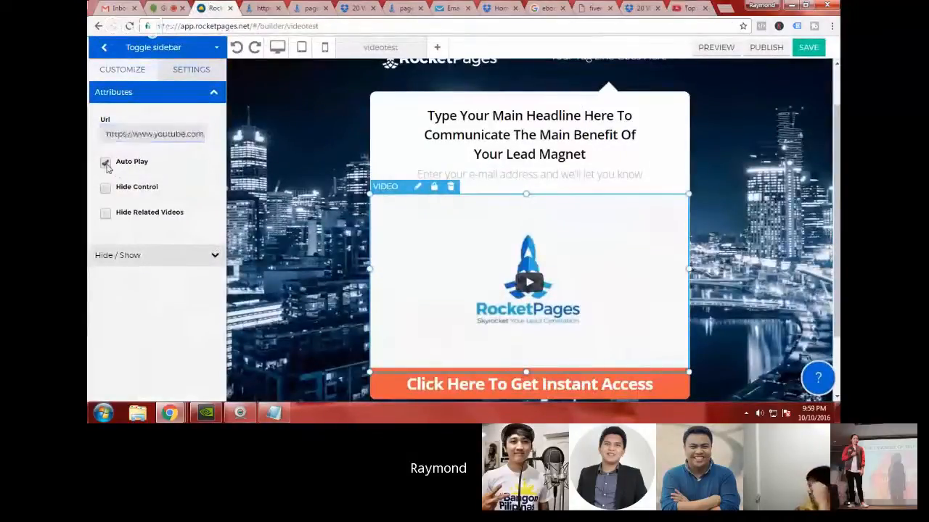
pyautogui.click(106, 188)
pyautogui.click(106, 213)
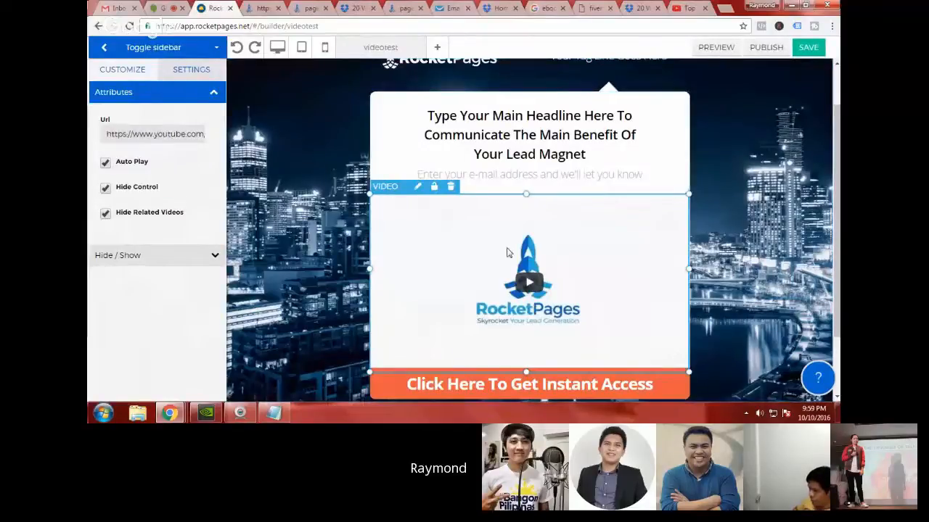
# Step: Return to the dashboard and look through the created pages, from videotest down to getnowsmd
pyautogui.click(109, 49)
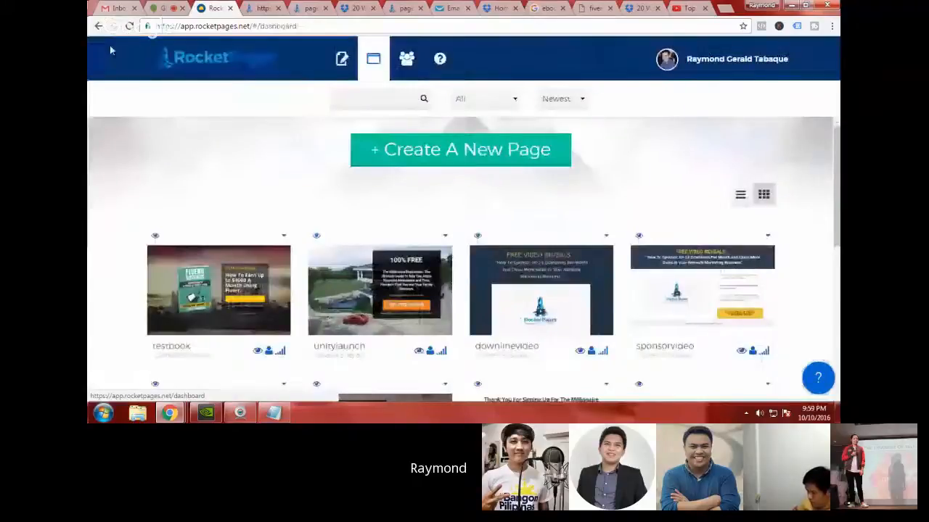
pyautogui.scroll(-1, 465, 230)
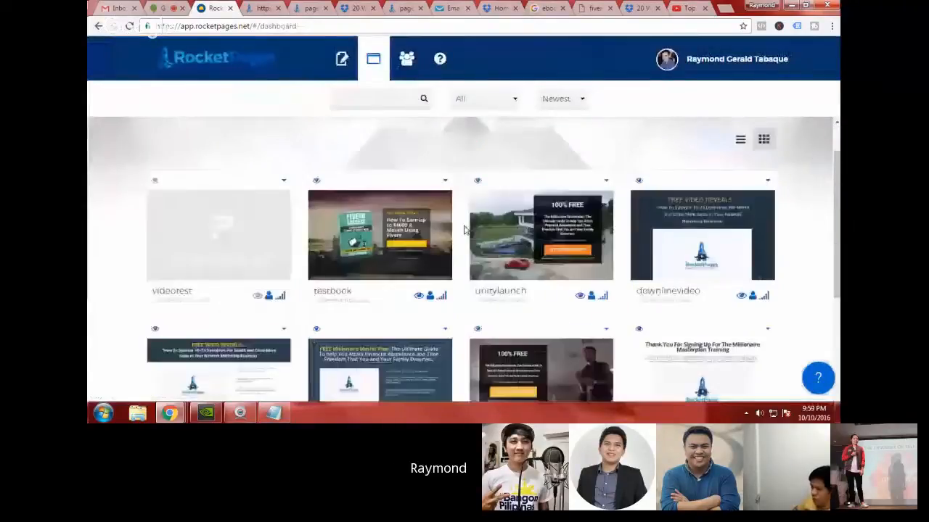
pyautogui.scroll(-1, 296, 245)
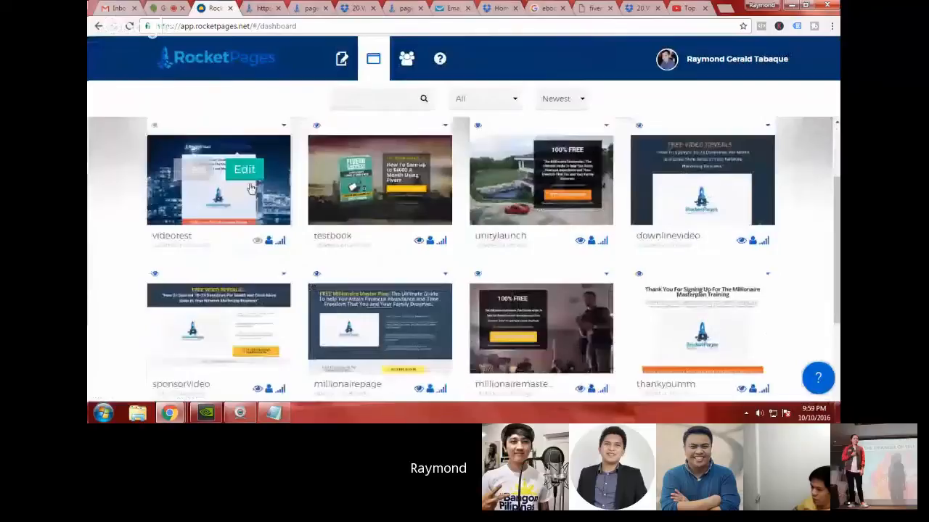
pyautogui.scroll(1, 251, 189)
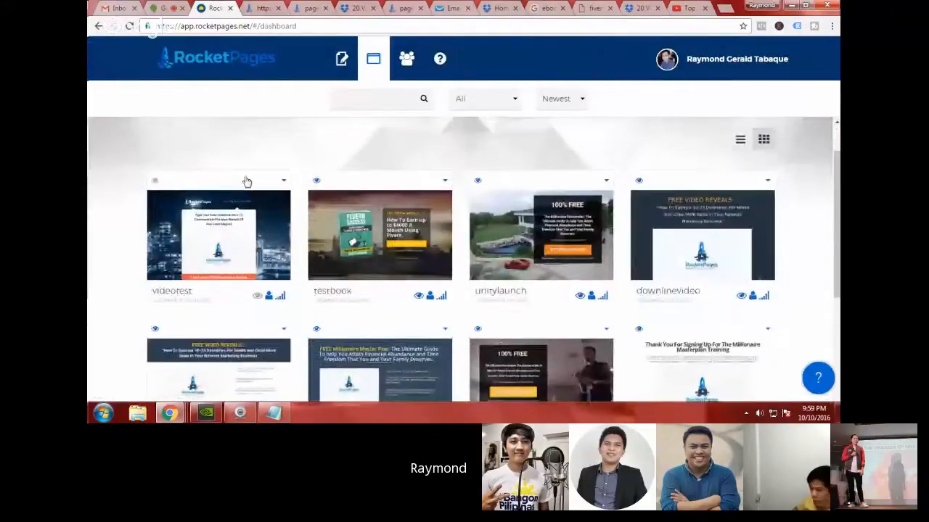
pyautogui.moveTo(260, 221)
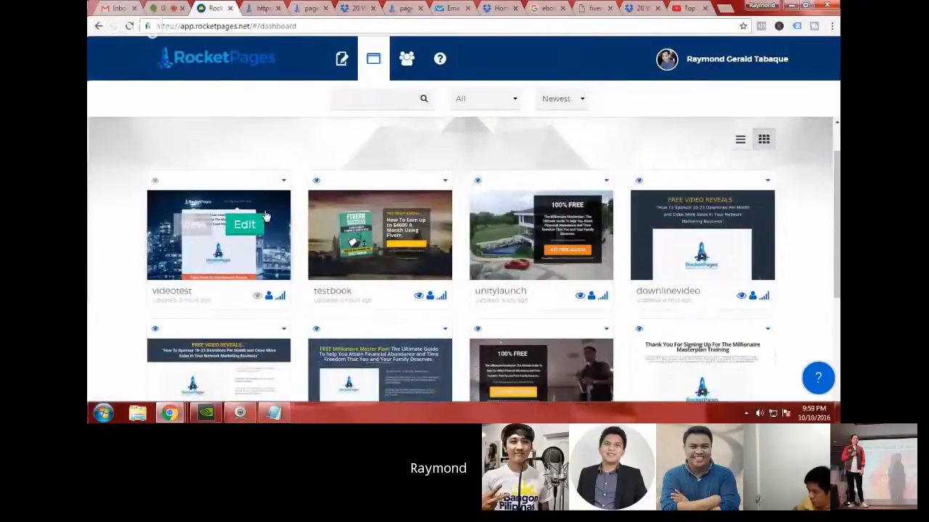
pyautogui.scroll(-2, 266, 216)
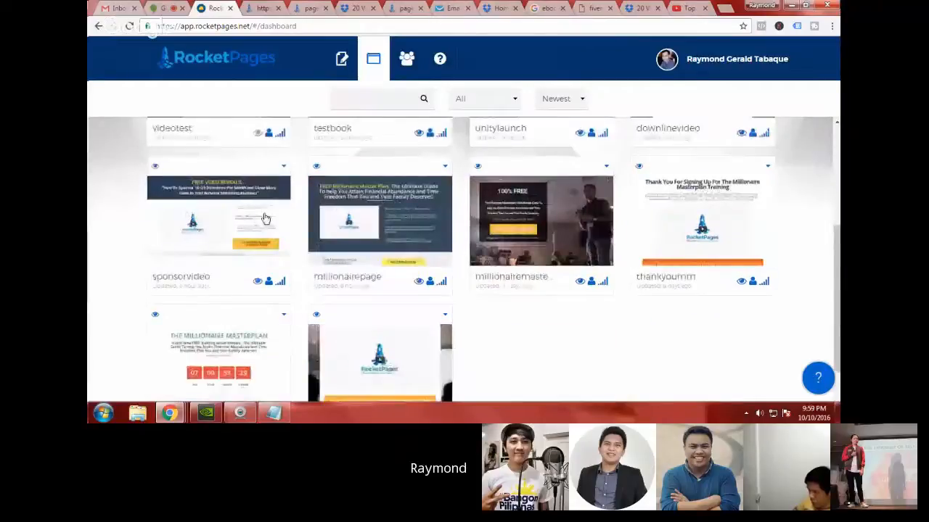
pyautogui.scroll(1, 265, 219)
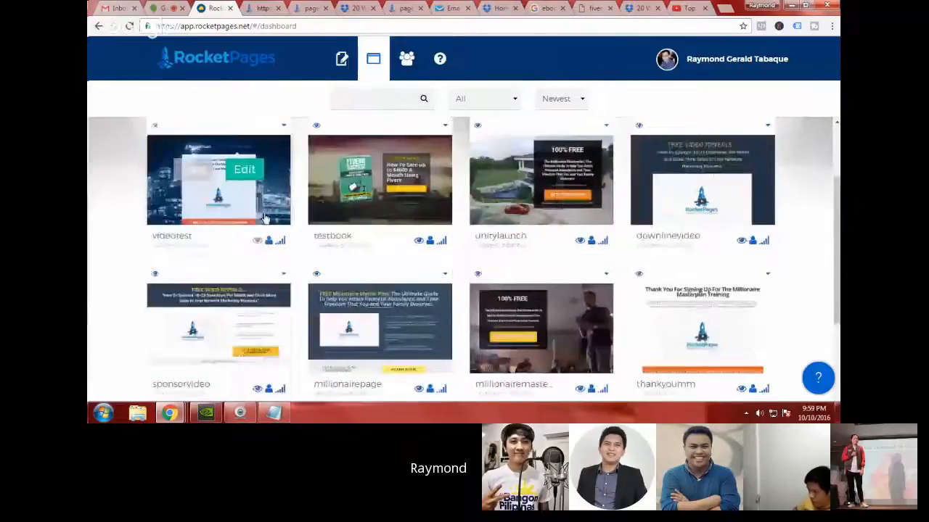
pyautogui.scroll(1, 266, 217)
pyautogui.scroll(-2, 255, 284)
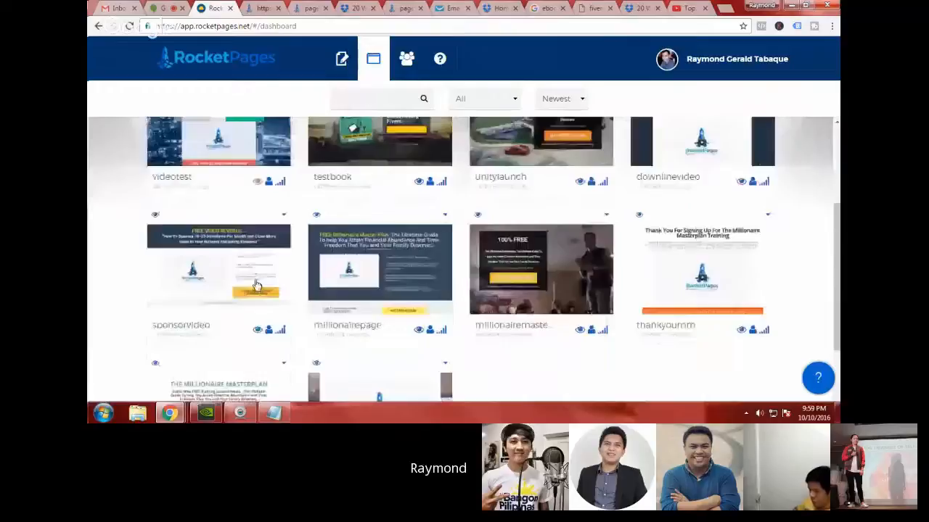
pyautogui.scroll(-1, 255, 284)
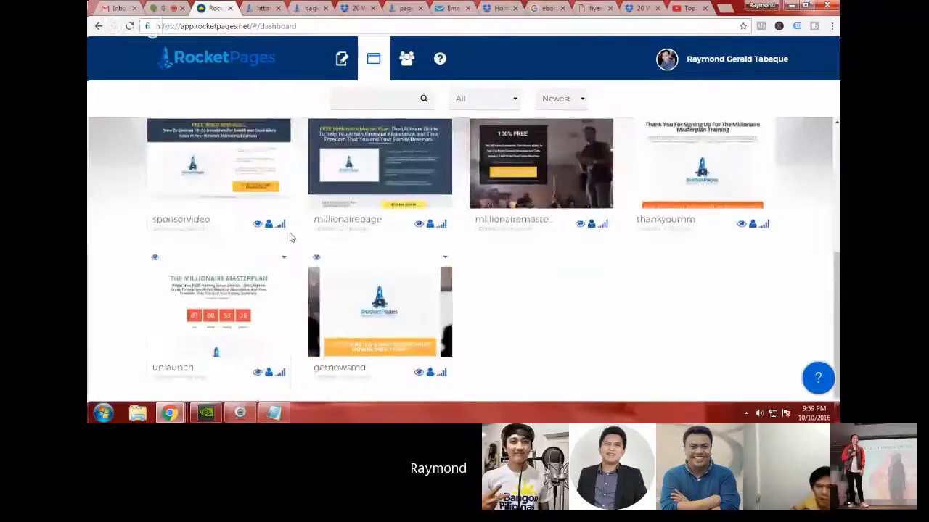
pyautogui.scroll(2, 289, 237)
pyautogui.scroll(2, 289, 238)
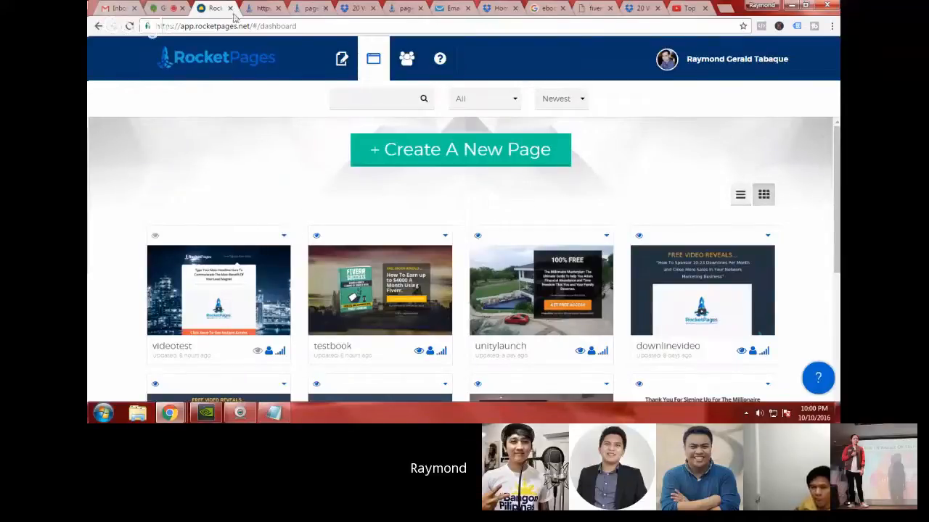
# Step: Switch to the Google Hangouts call and check the webinar chat and call controls
pyautogui.click(164, 11)
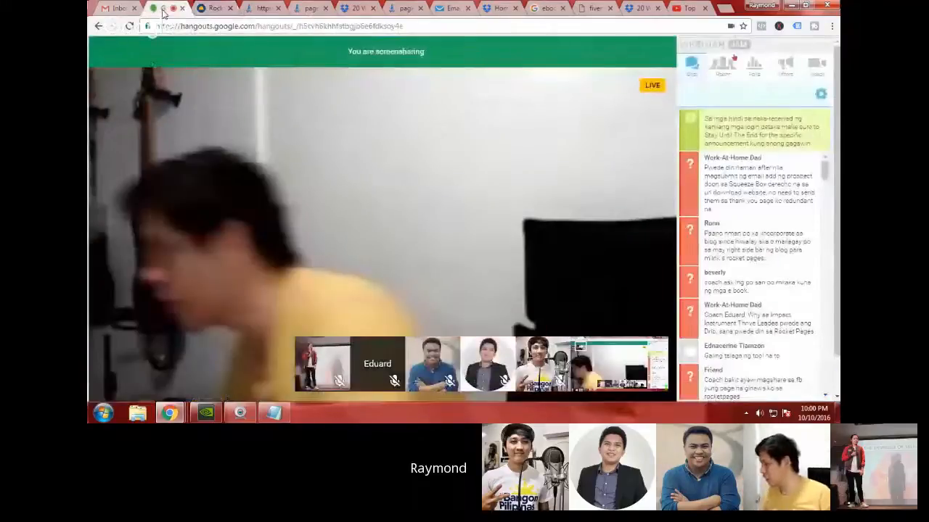
pyautogui.moveTo(112, 92)
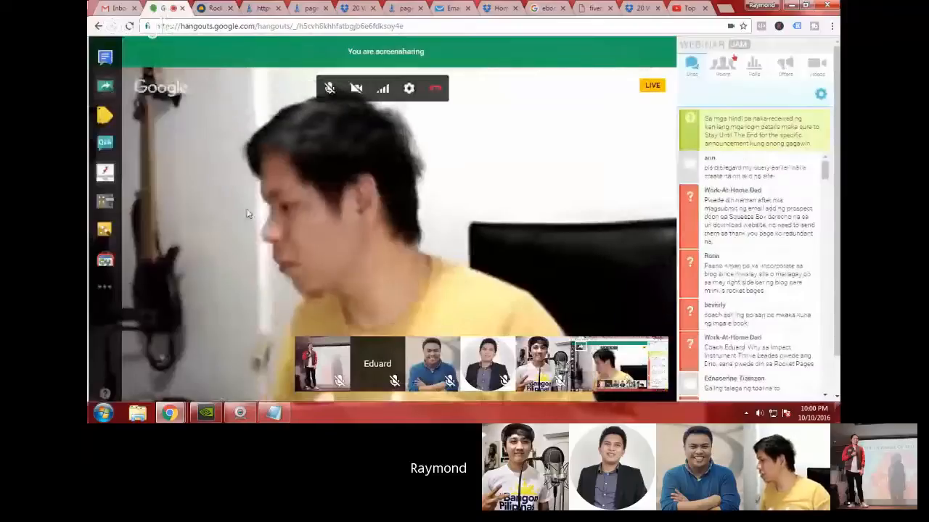
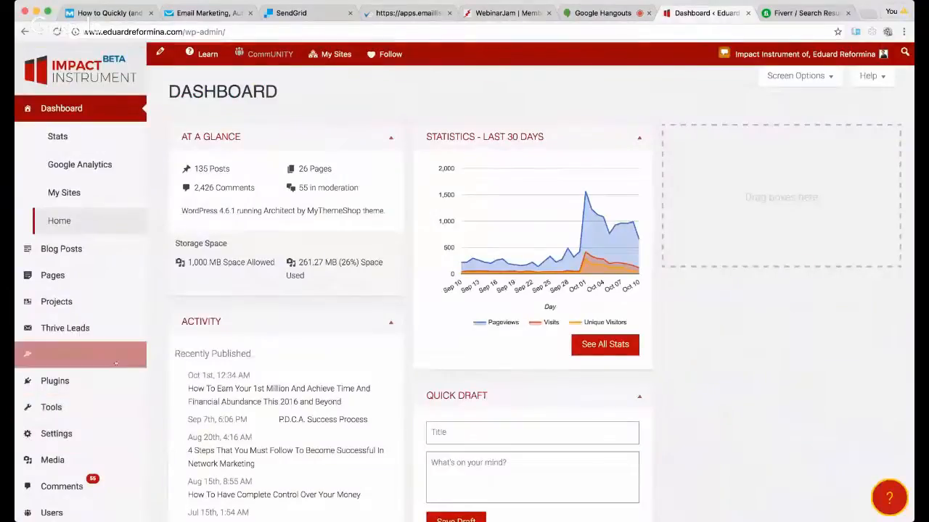
# Step: Open the WordPress menu editor for Blog Menu and expand the Custom Links form, selecting its placeholder URL for replacement
pyautogui.moveTo(94, 355)
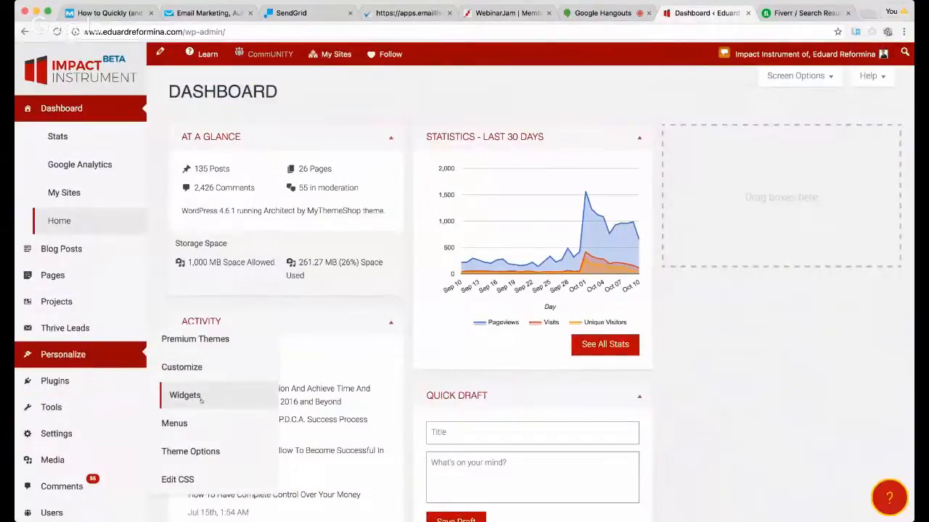
pyautogui.click(196, 422)
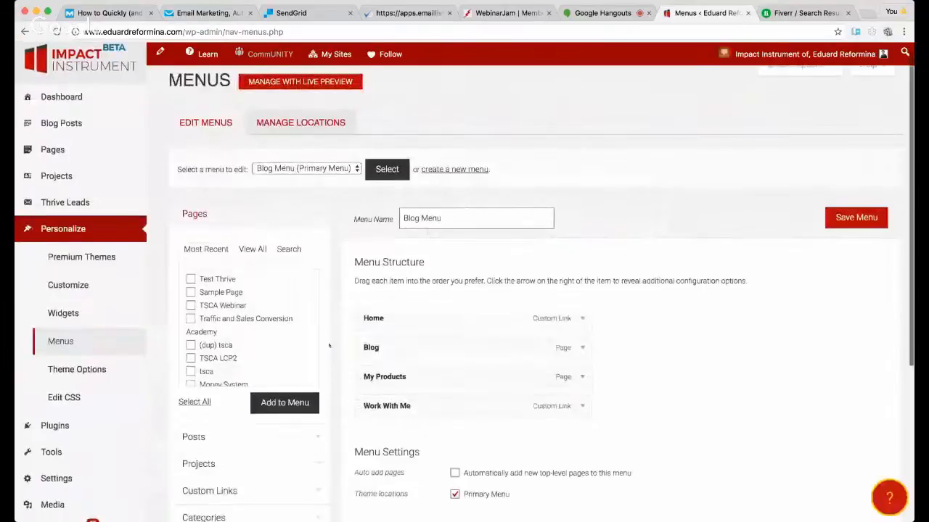
pyautogui.scroll(-5, 378, 330)
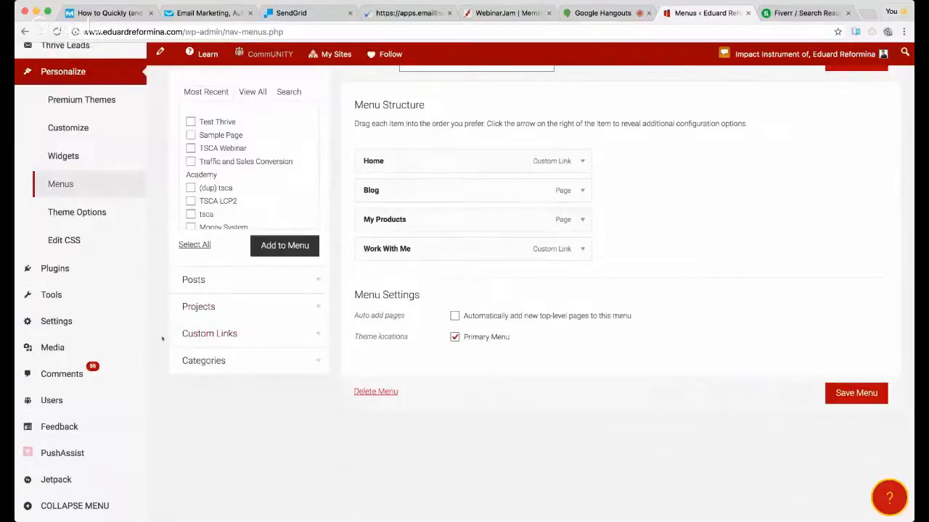
pyautogui.click(311, 335)
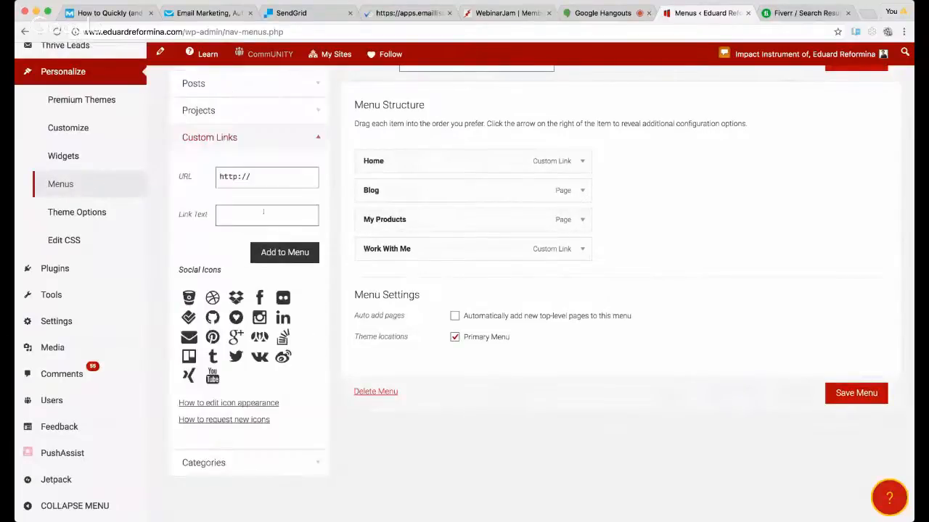
pyautogui.scroll(1, 274, 161)
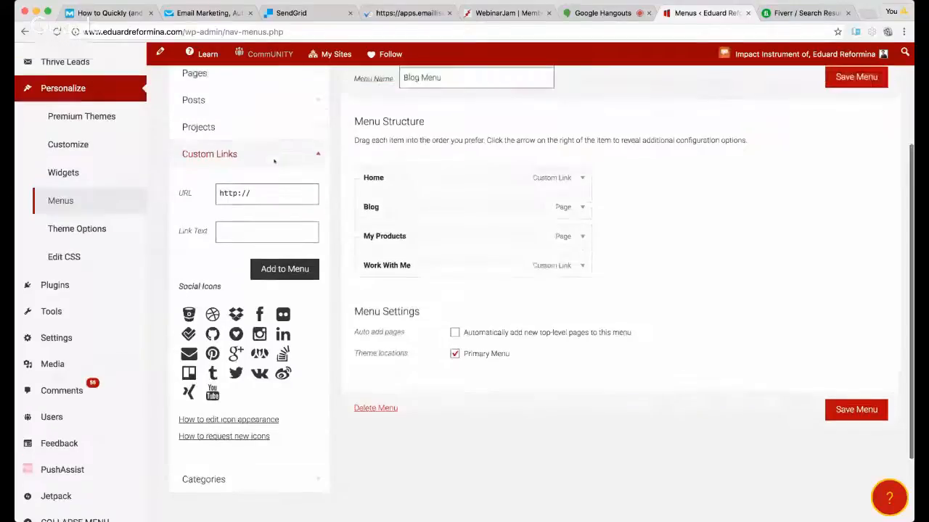
pyautogui.scroll(1, 274, 161)
pyautogui.moveTo(248, 210); pyautogui.dragTo(186, 213)
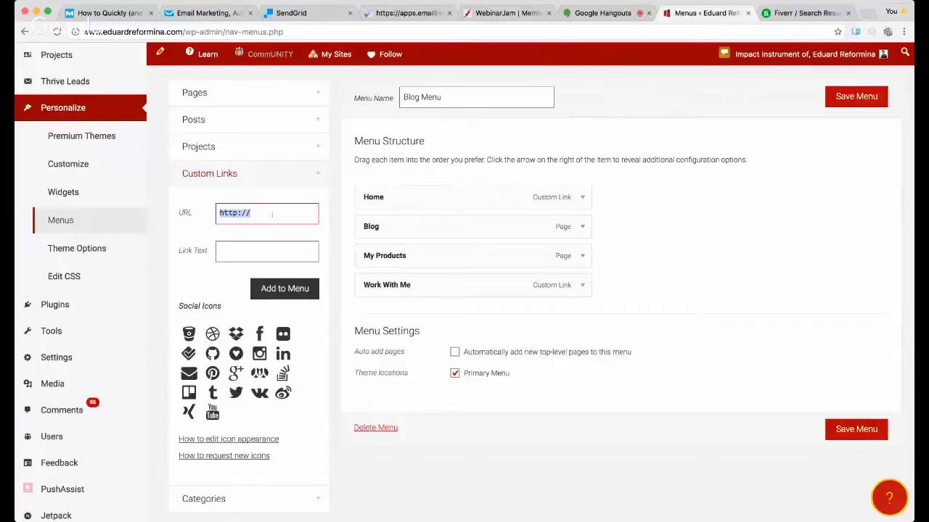
pyautogui.scroll(-1, 287, 209)
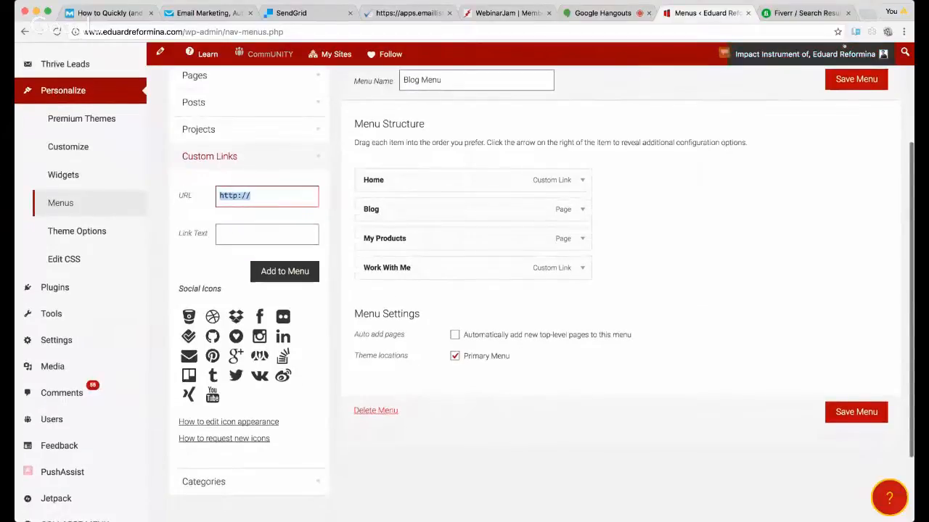
# Step: Switch to the Fiverr results page and load app.rocketpages.net in its place
pyautogui.click(807, 13)
pyautogui.click(790, 32)
pyautogui.write('app.')
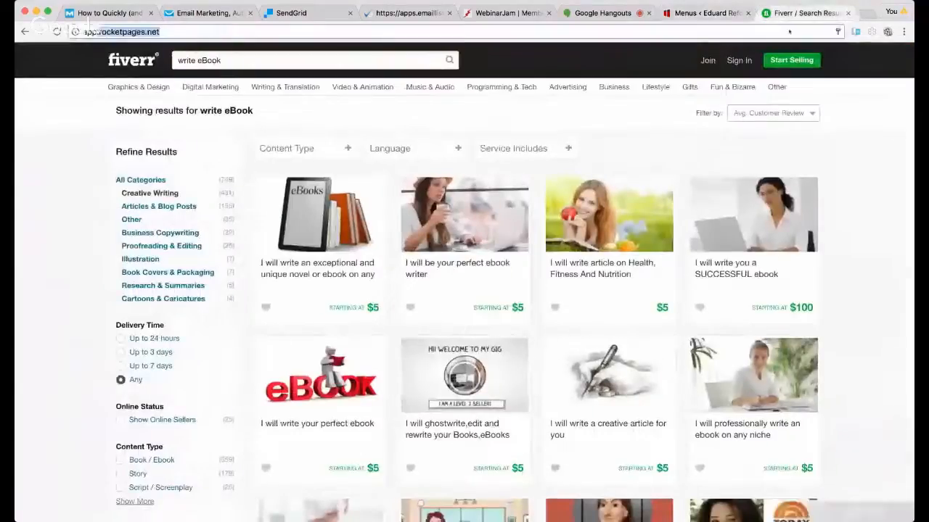
pyautogui.press('Down')
pyautogui.press('Up')
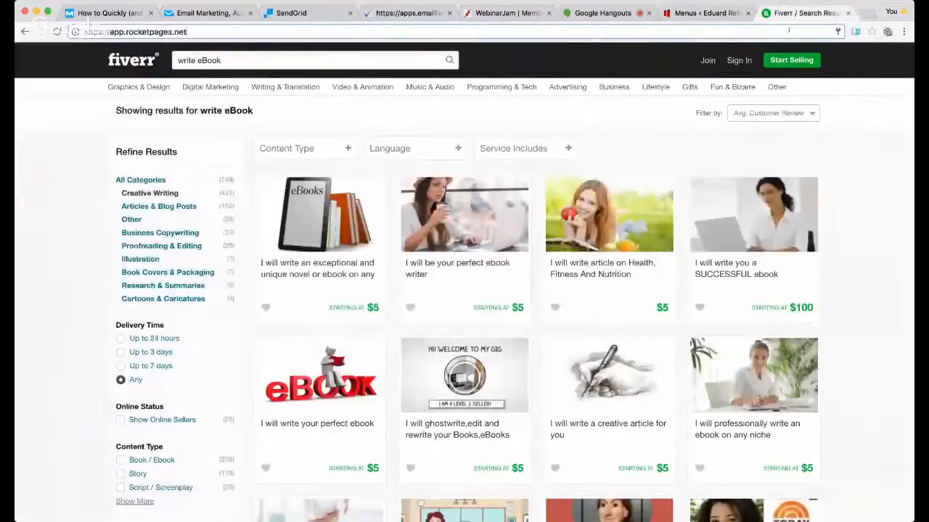
pyautogui.press('Return')
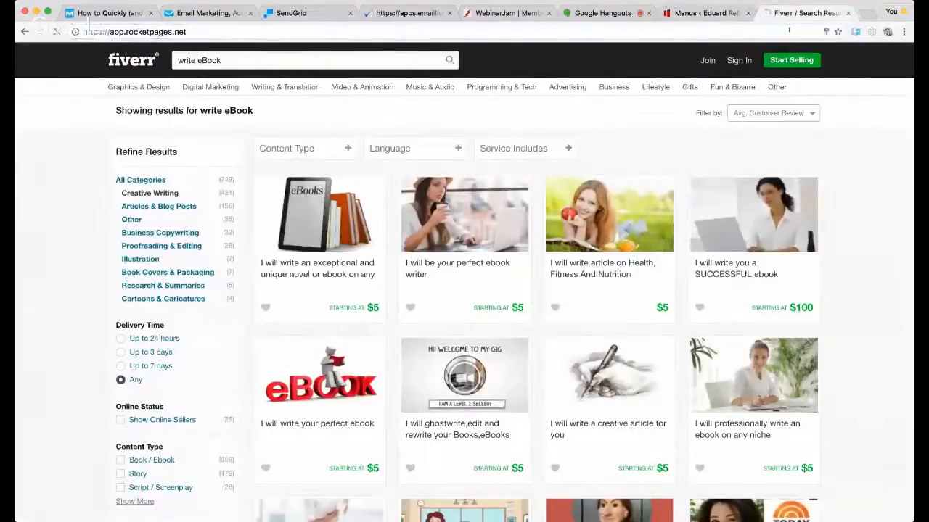
# Step: Load the landing page unitynetwork.rocketpages.co/millionaire, copy its address and look over the countdown and teaser video
pyautogui.click(297, 29)
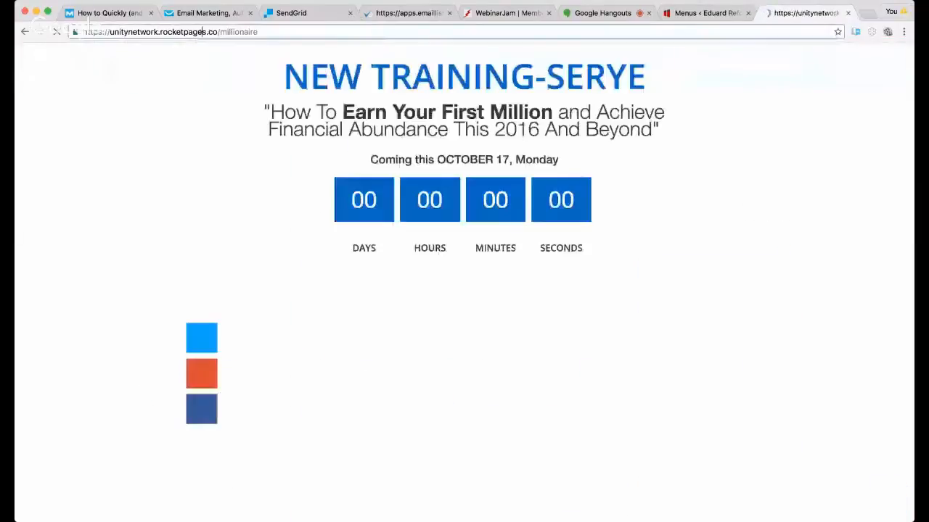
pyautogui.click(221, 32)
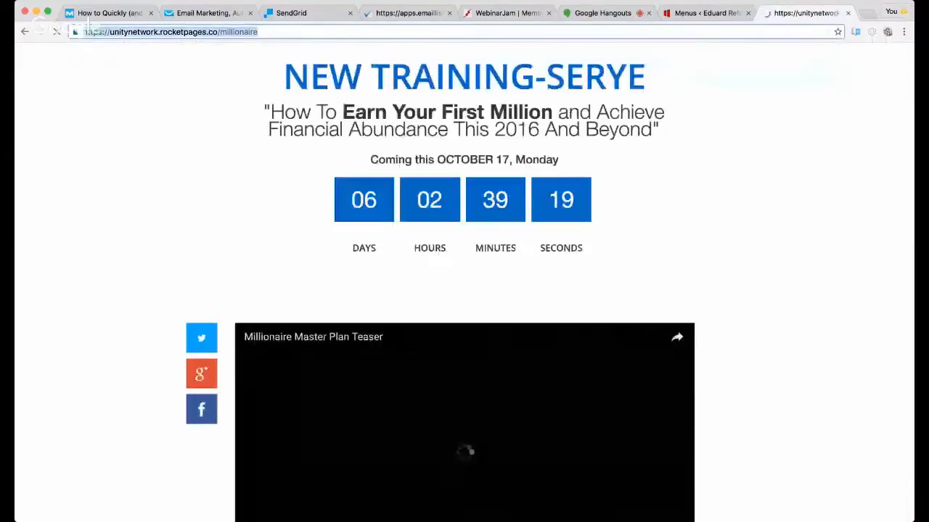
pyautogui.scroll(-2, 710, 230)
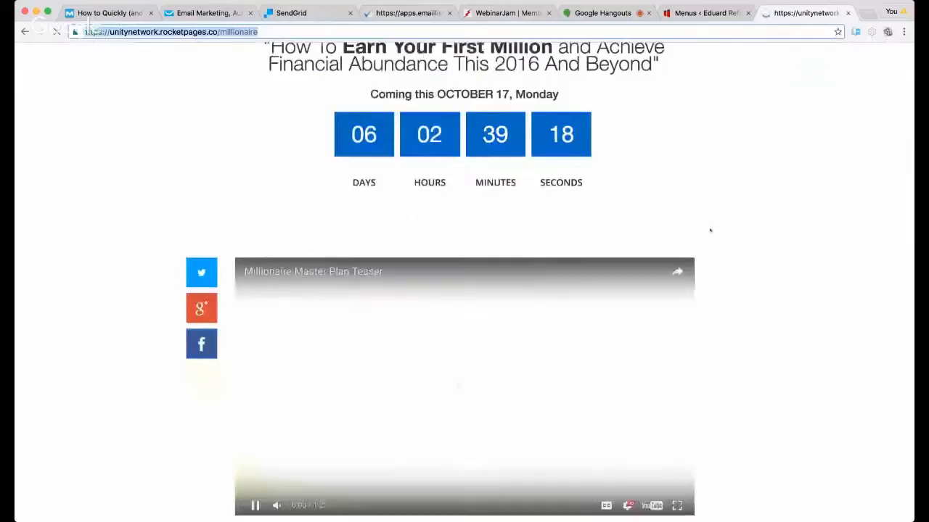
pyautogui.scroll(-5, 710, 230)
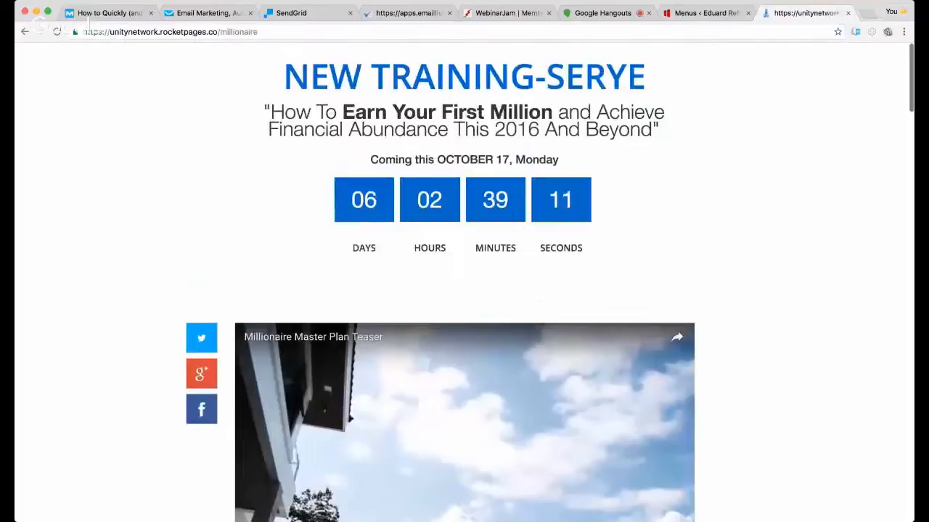
# Step: Add a custom link named Click Me with the copied millionaire page address to Blog Menu and save the menu
pyautogui.click(692, 13)
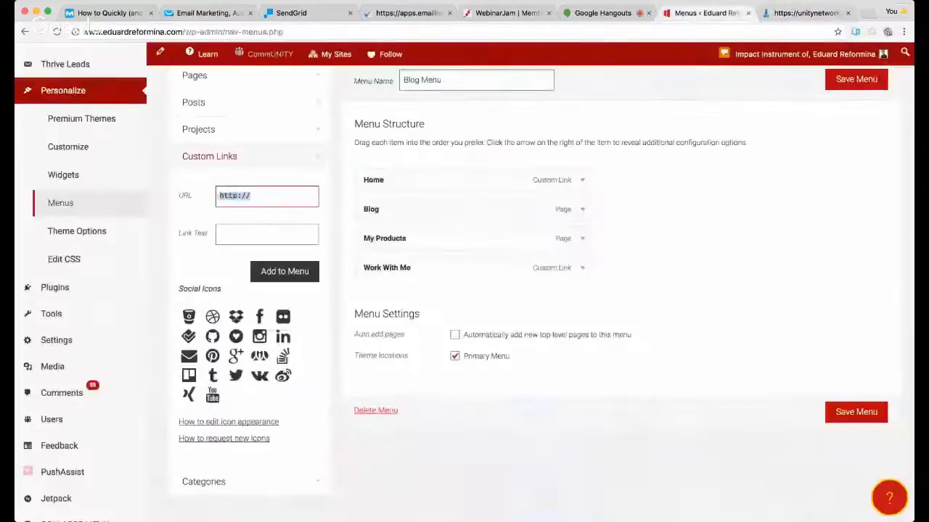
pyautogui.press('super+v')
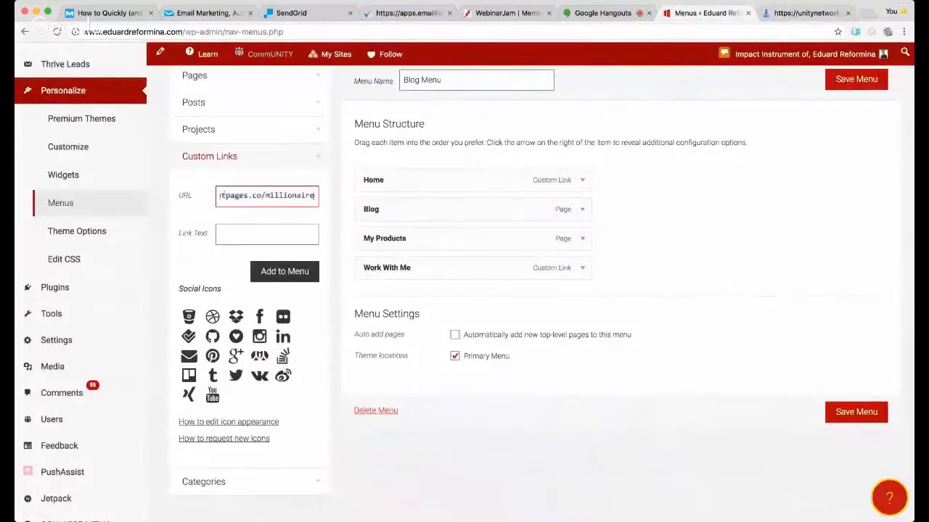
pyautogui.click(242, 233)
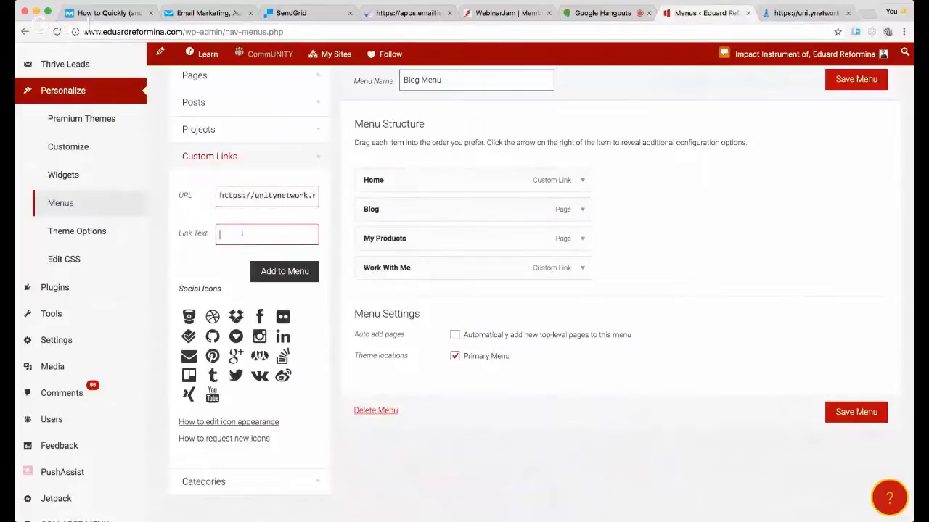
pyautogui.write('Click Me')
pyautogui.click(291, 274)
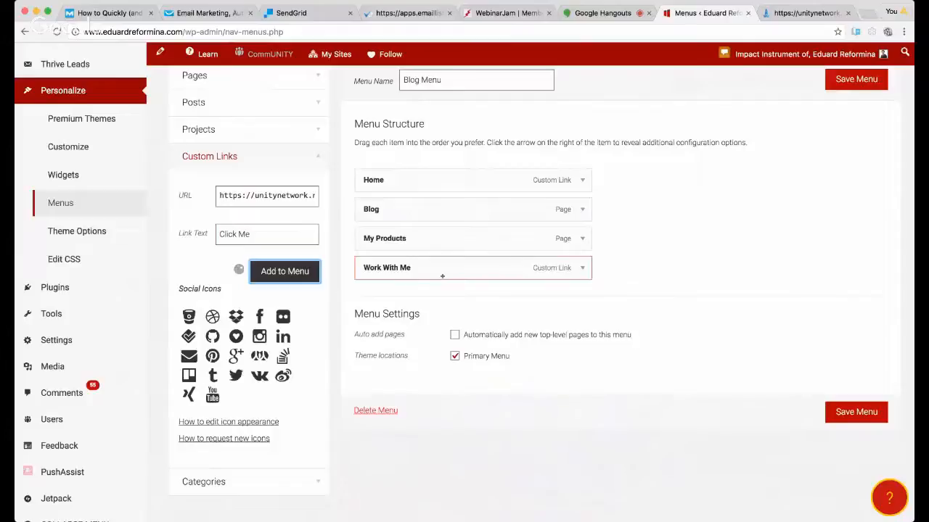
pyautogui.scroll(1, 663, 262)
pyautogui.scroll(5, 662, 263)
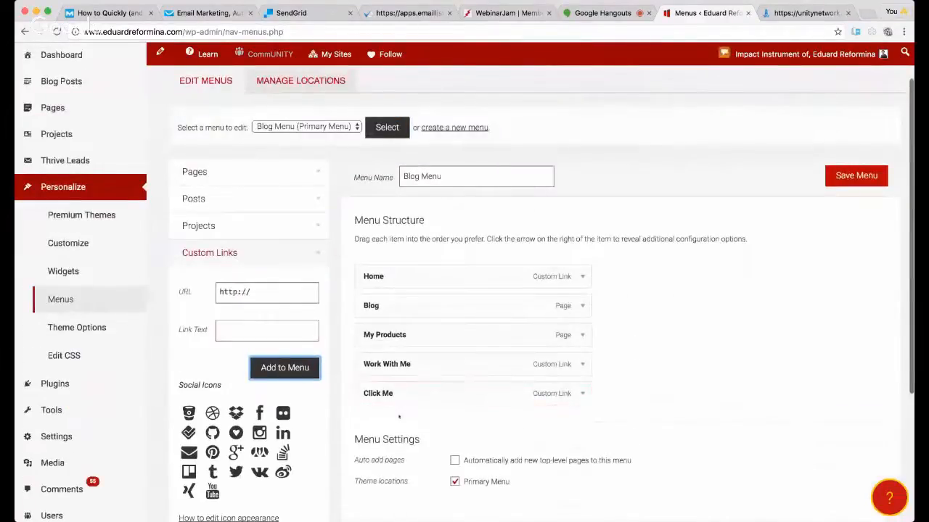
pyautogui.click(843, 183)
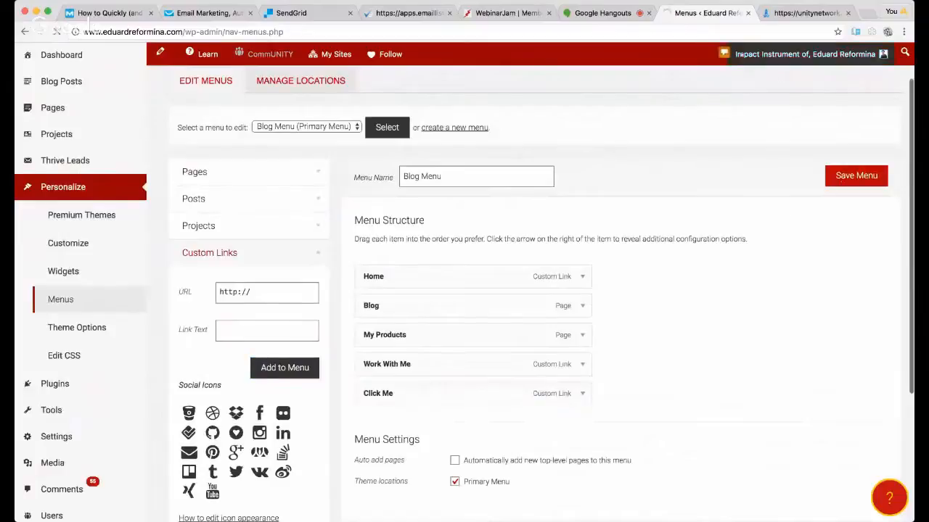
# Step: Load the blog's public home page in place of the landing page and reload it to check its navigation menu
pyautogui.click(778, 15)
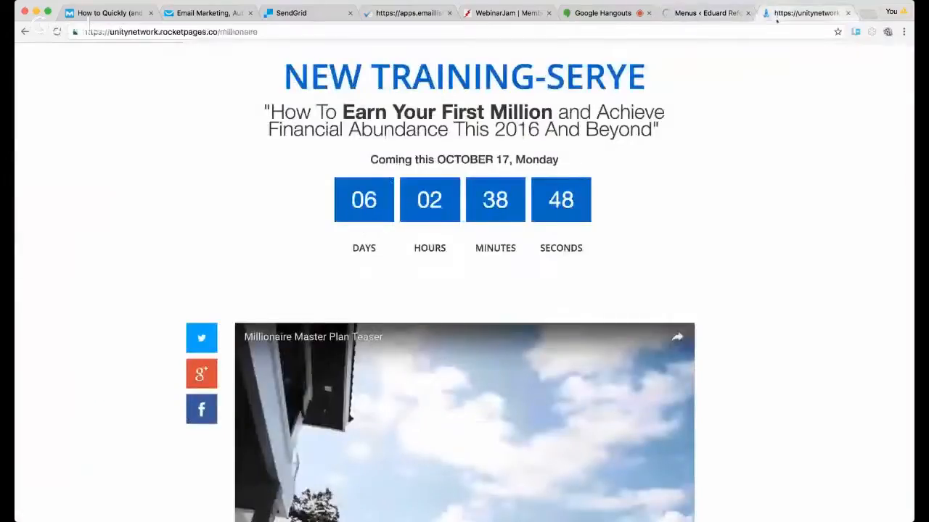
pyautogui.click(776, 28)
pyautogui.write('e')
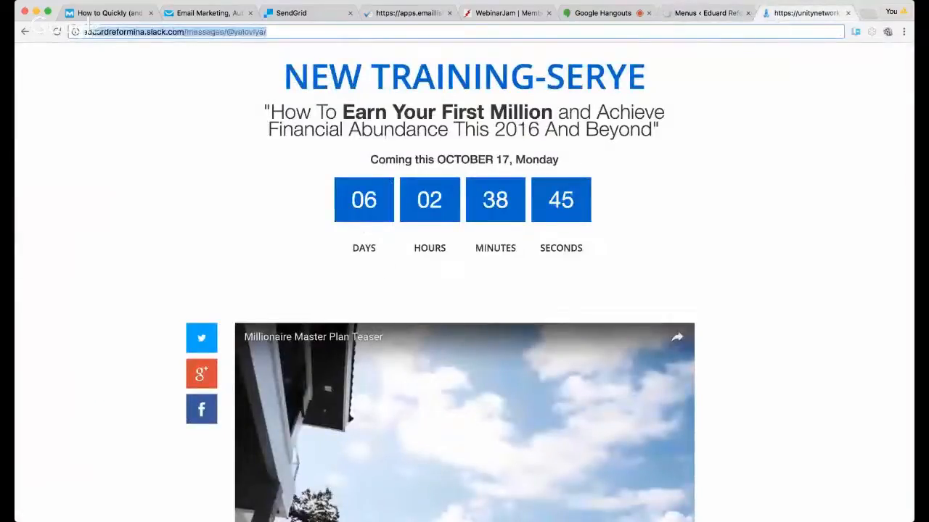
pyautogui.press('Down')
pyautogui.press('Return')
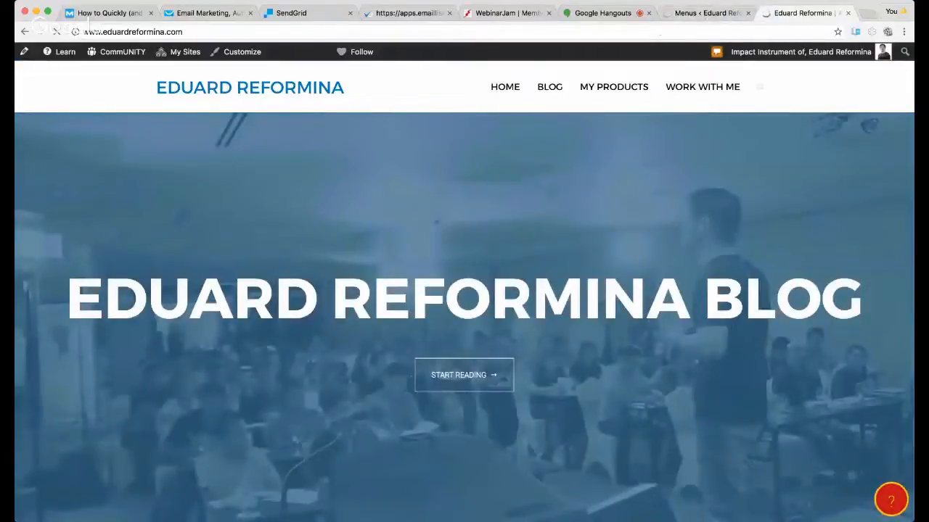
pyautogui.click(674, 32)
pyautogui.press('Return')
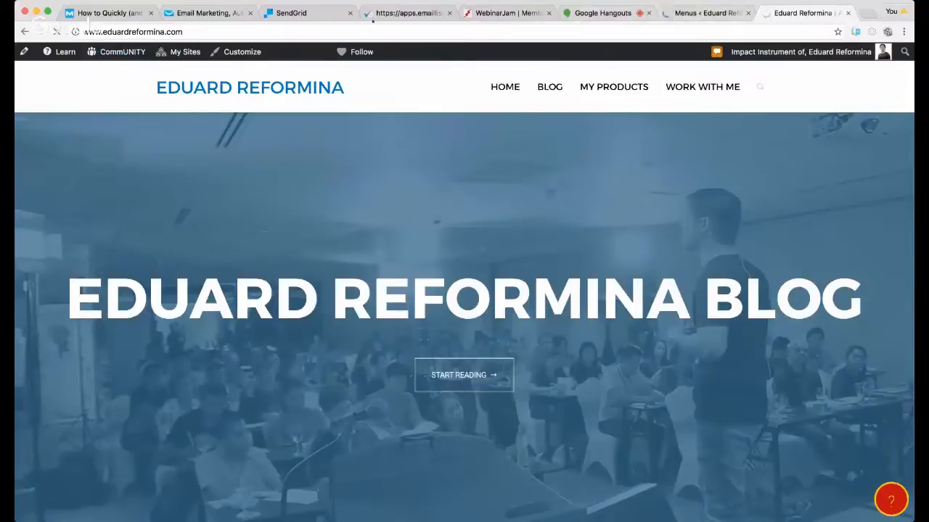
pyautogui.click(260, 30)
pyautogui.press('Return')
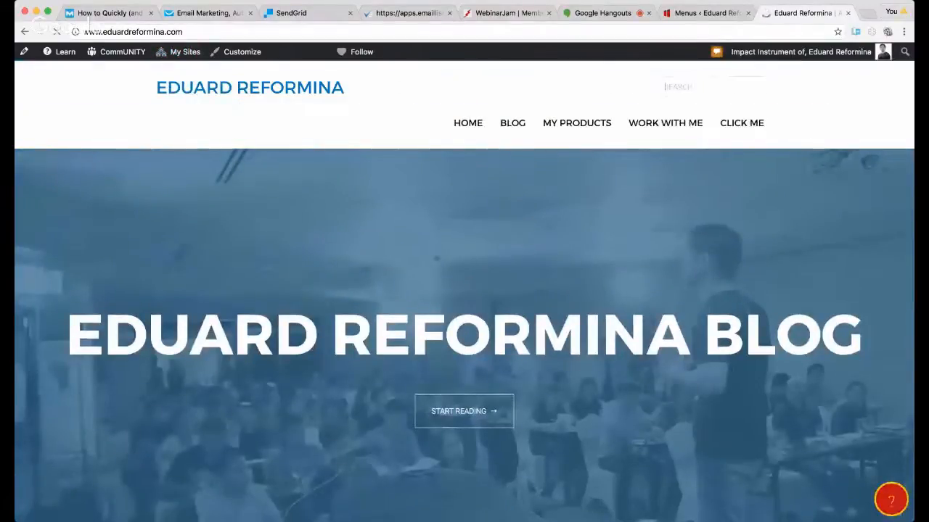
pyautogui.moveTo(914, 521); pyautogui.dragTo(884, 512)
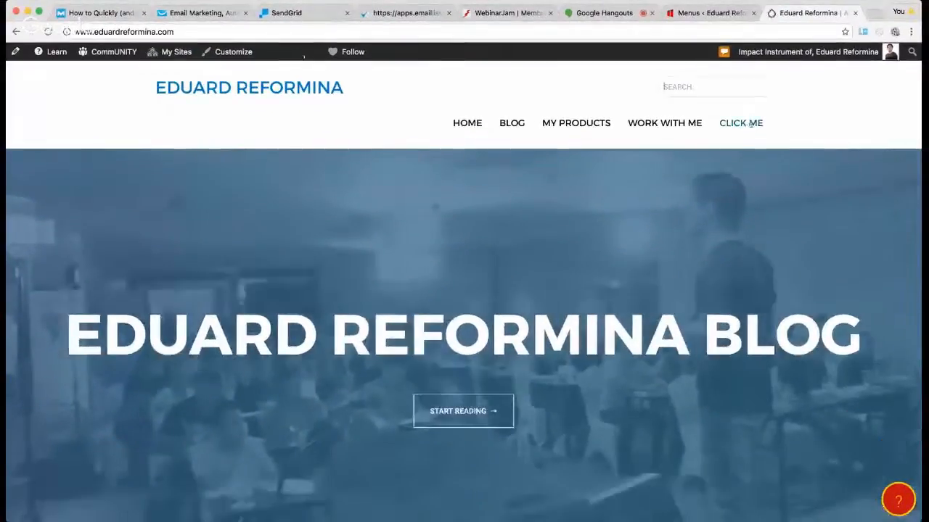
# Step: Follow the blog's Click Me menu link, look over the millionaire landing page and close that page
pyautogui.click(750, 125)
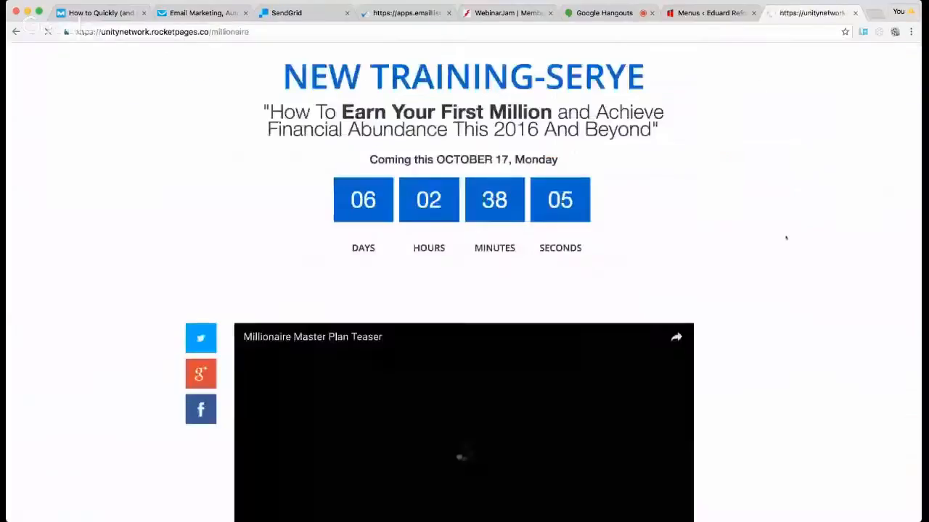
pyautogui.scroll(-3, 786, 237)
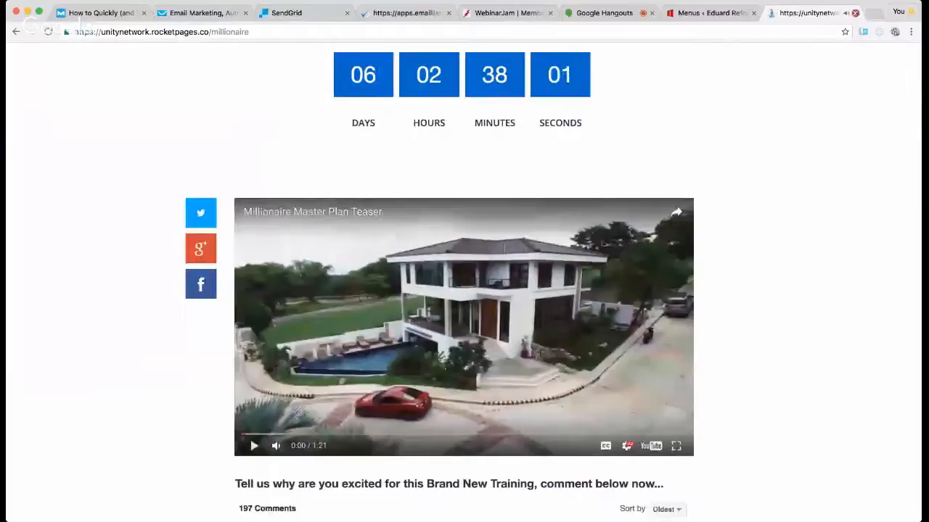
pyautogui.click(855, 13)
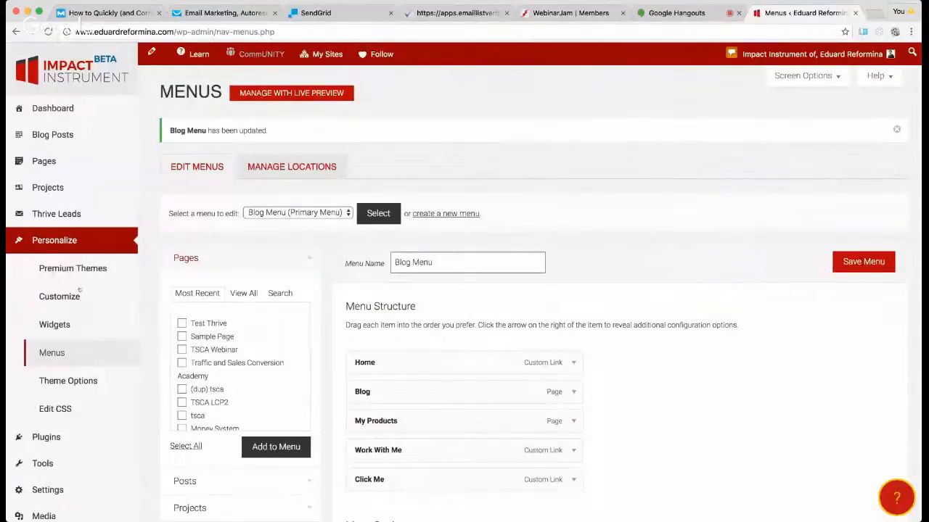
# Step: Remove the Click Me custom link from Blog Menu and save the menu
pyautogui.scroll(-1, 77, 414)
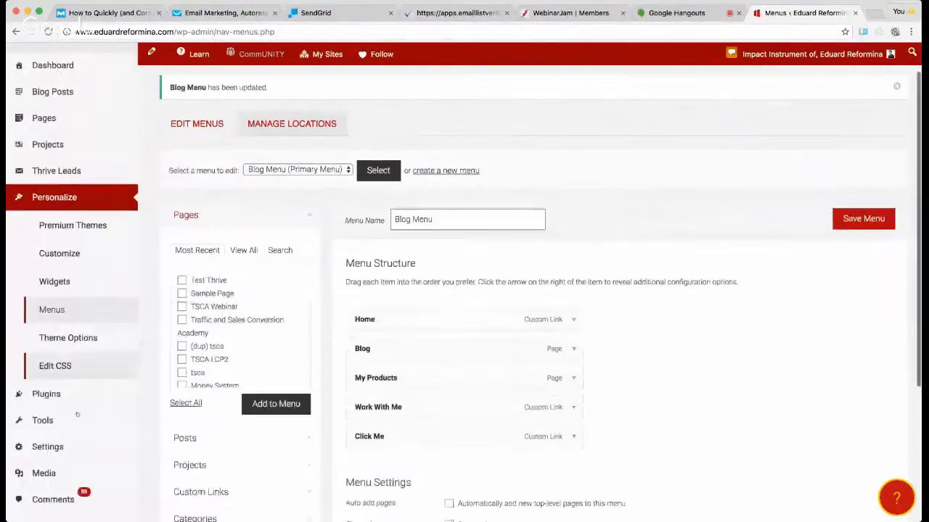
pyautogui.scroll(-3, 77, 414)
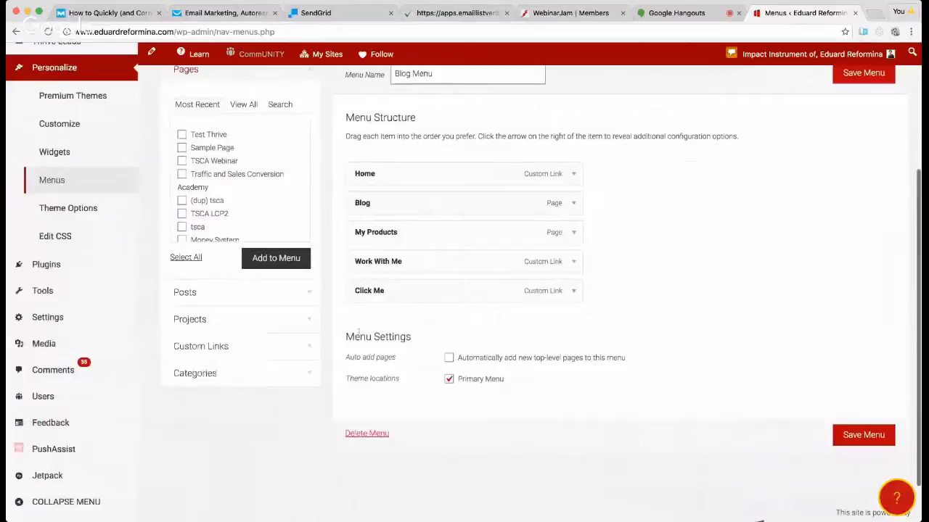
pyautogui.click(573, 291)
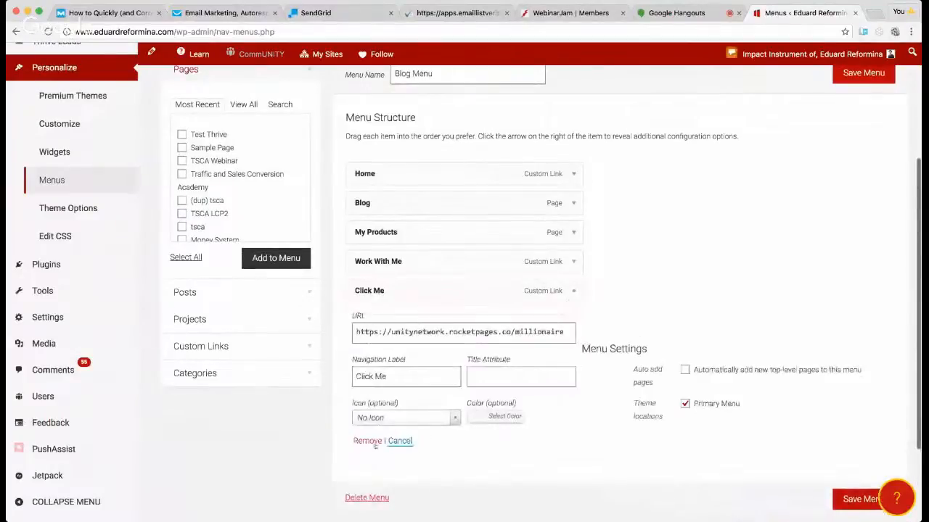
pyautogui.click(368, 441)
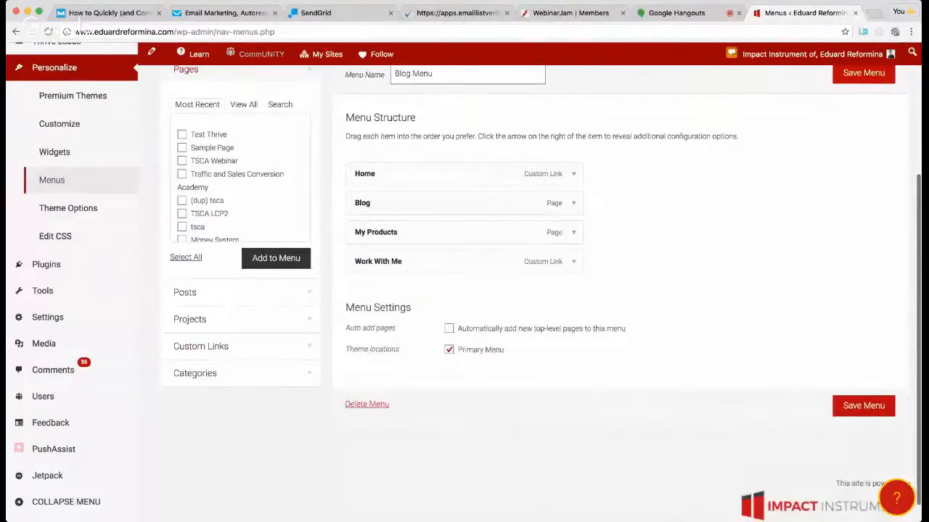
pyautogui.click(884, 408)
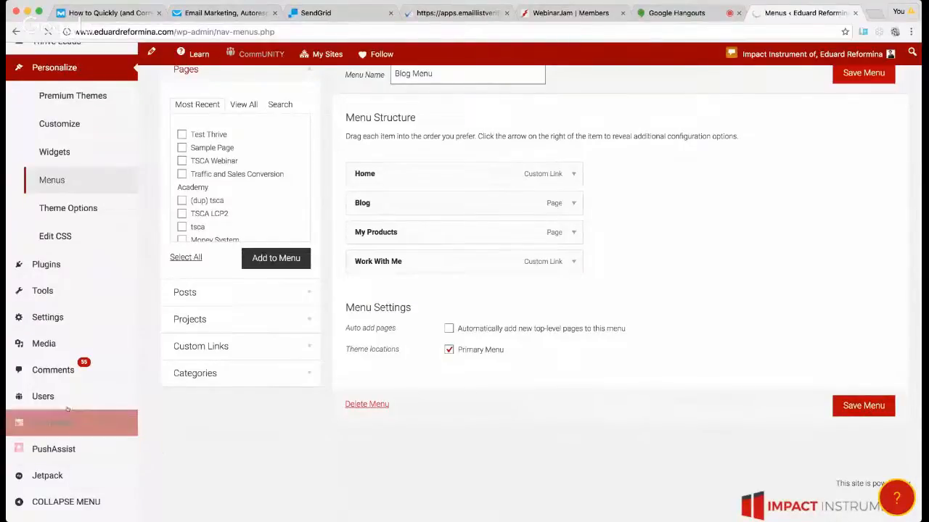
pyautogui.moveTo(72, 401)
pyautogui.scroll(-1, 72, 401)
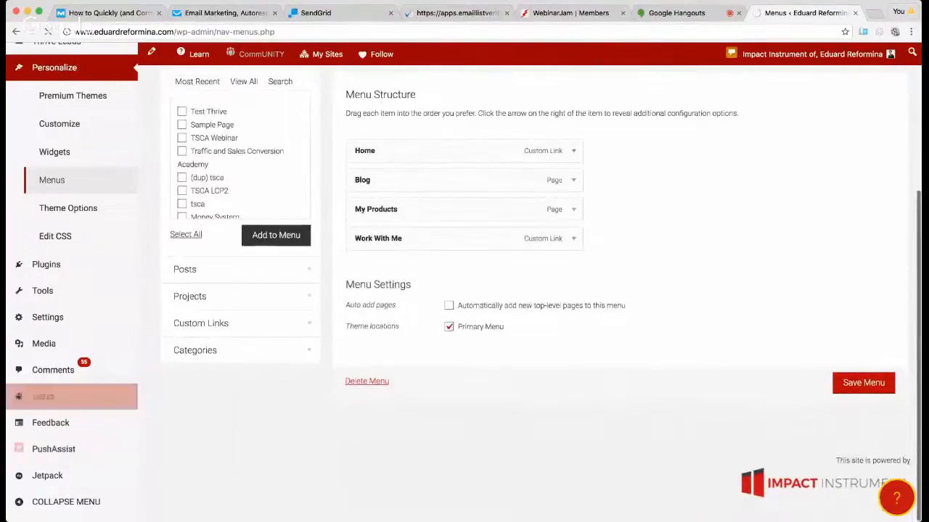
pyautogui.moveTo(113, 350)
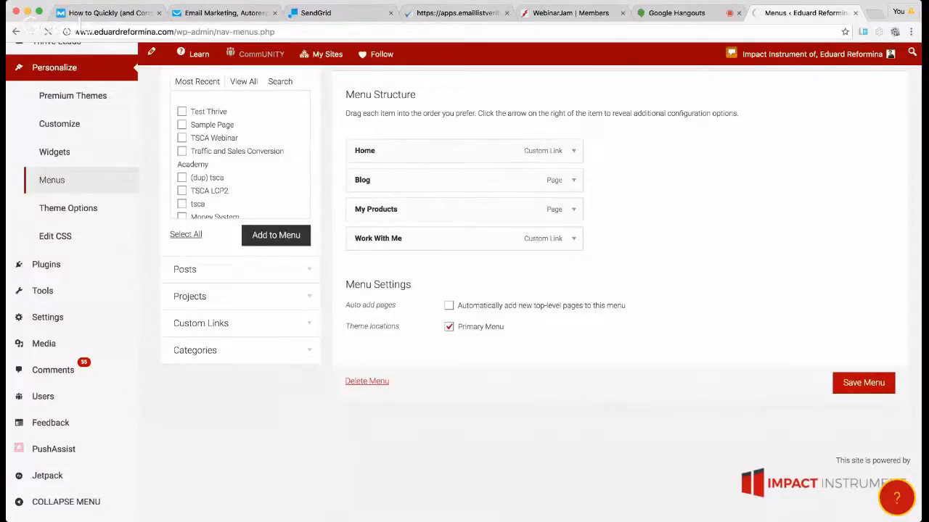
pyautogui.press('super+Tab')
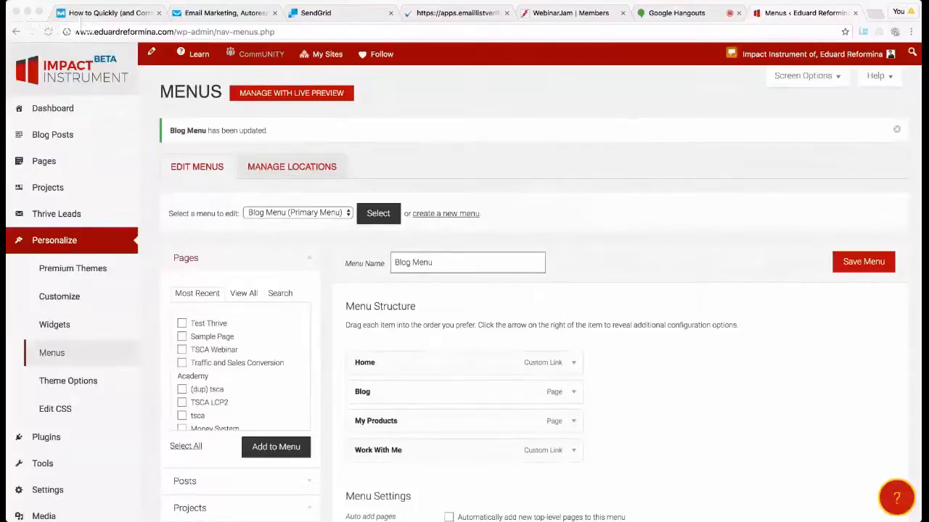
pyautogui.click(678, 10)
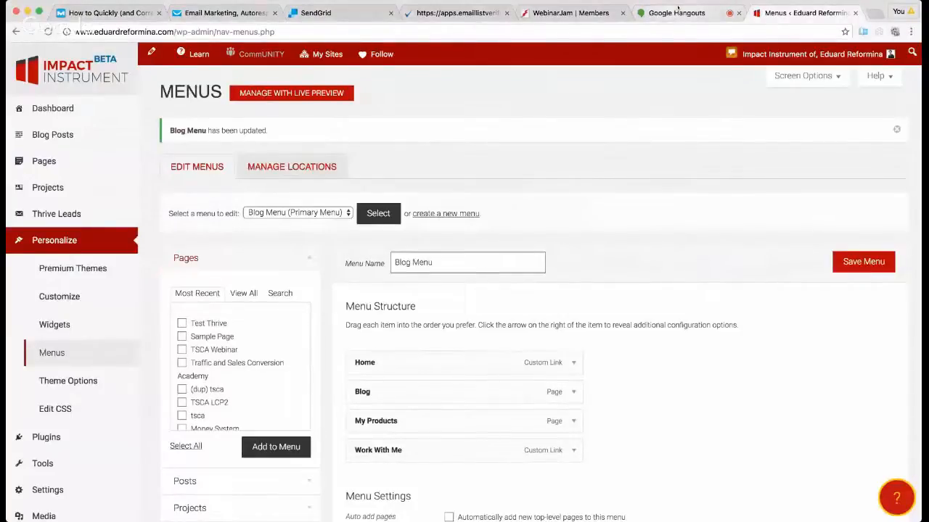
pyautogui.click(677, 10)
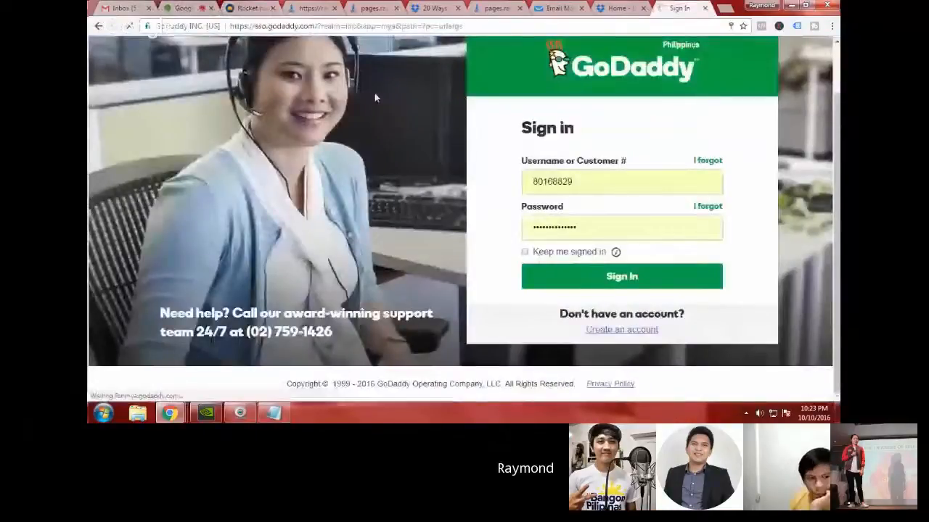
# Step: Go to the RocketPages dashboard and open the testbook page in the builder
pyautogui.click(186, 7)
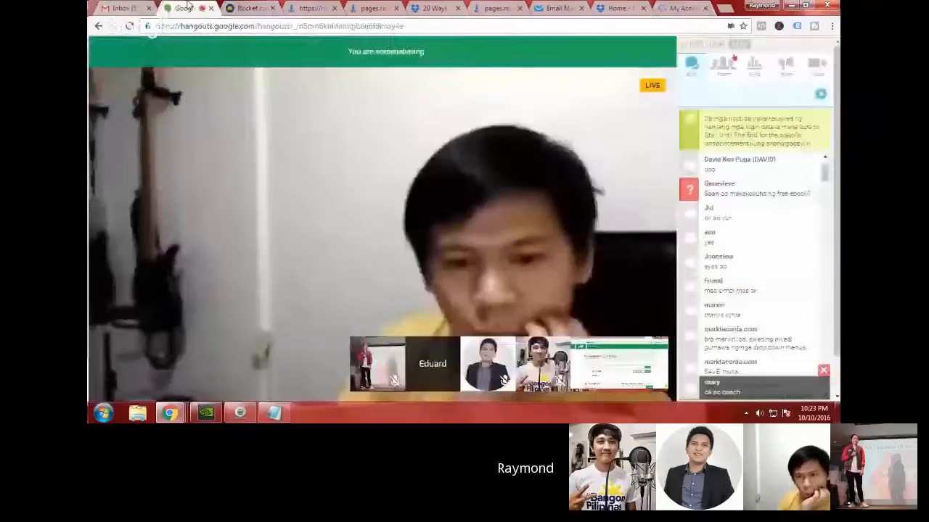
pyautogui.click(247, 8)
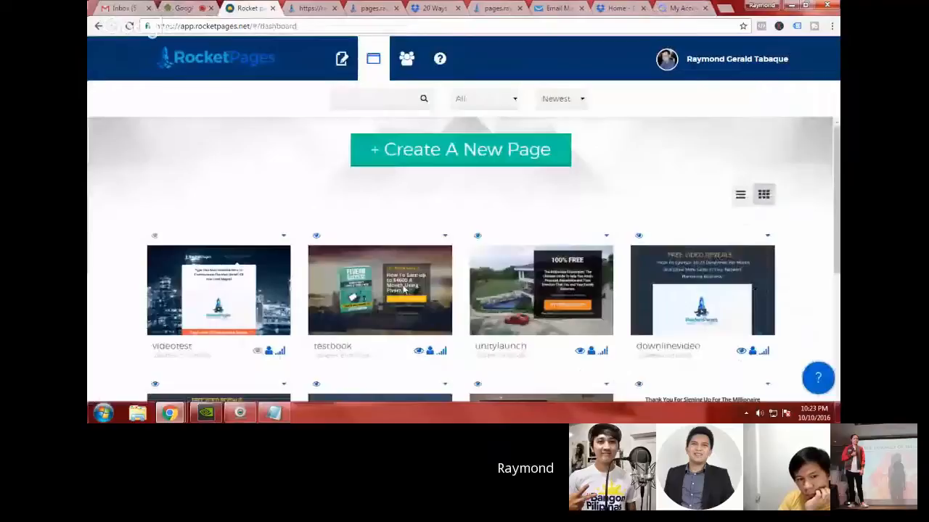
pyautogui.click(404, 289)
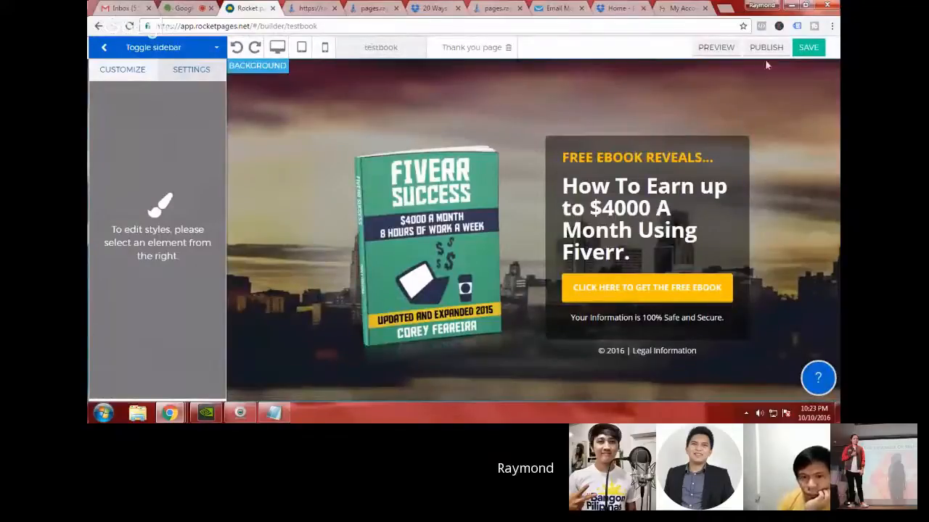
# Step: Save the testbook page and bring up its custom domain publishing instructions
pyautogui.click(806, 48)
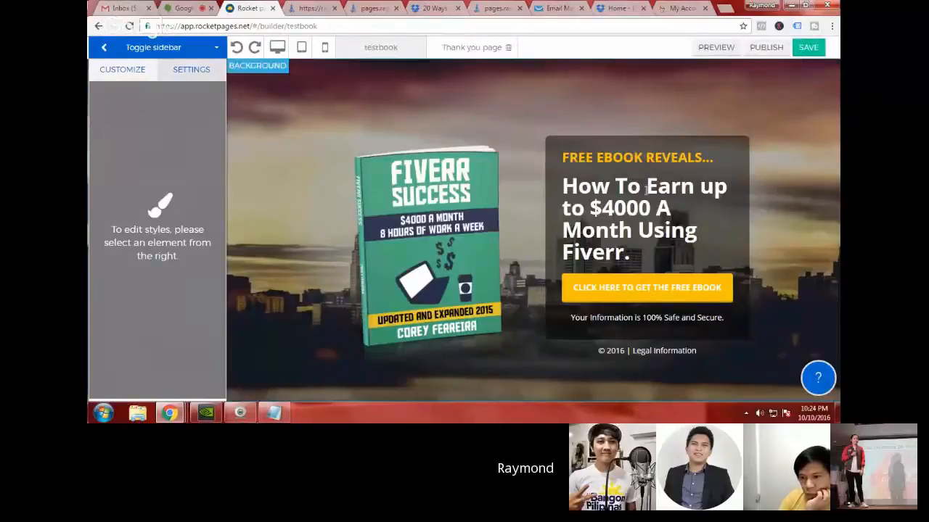
pyautogui.click(768, 49)
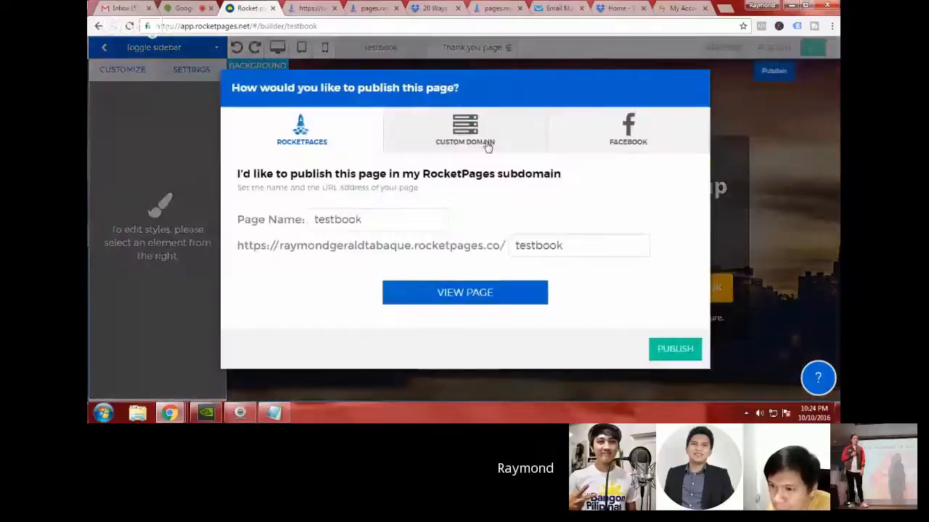
pyautogui.click(473, 150)
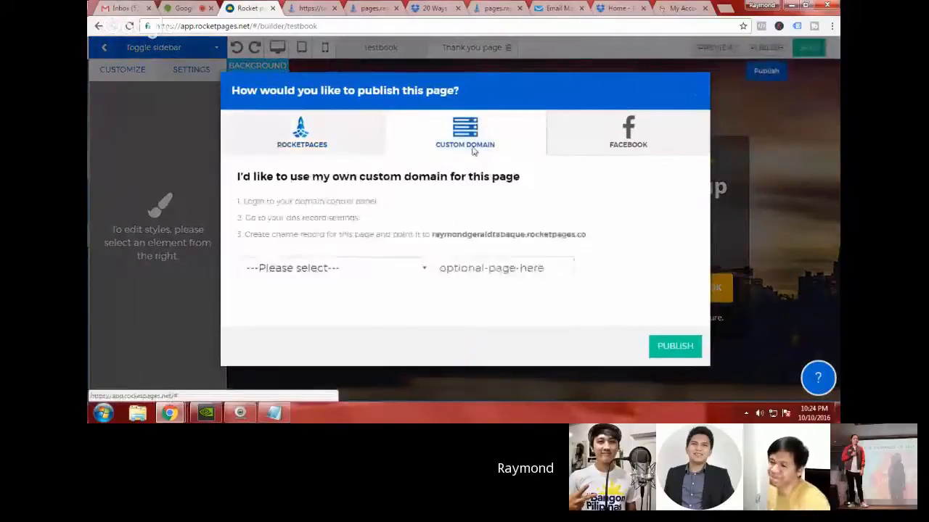
pyautogui.moveTo(243, 200); pyautogui.dragTo(349, 200)
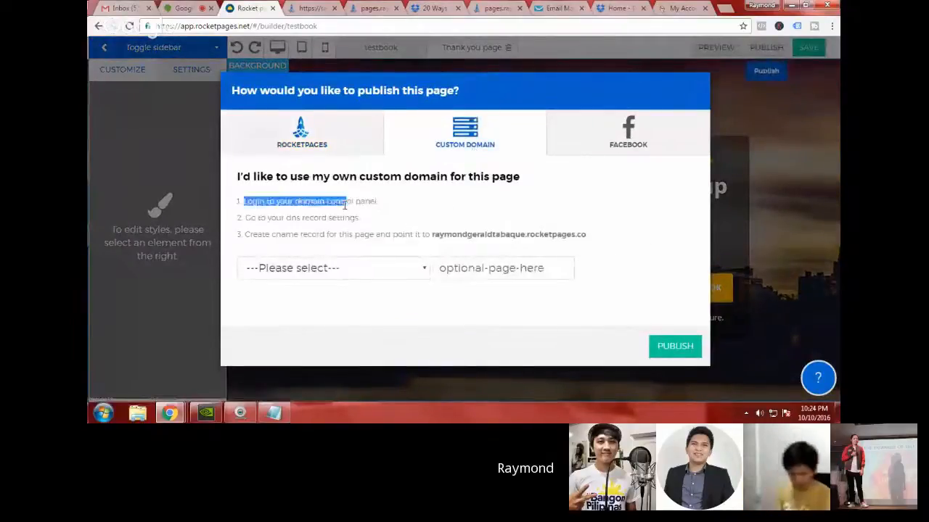
pyautogui.click(426, 211)
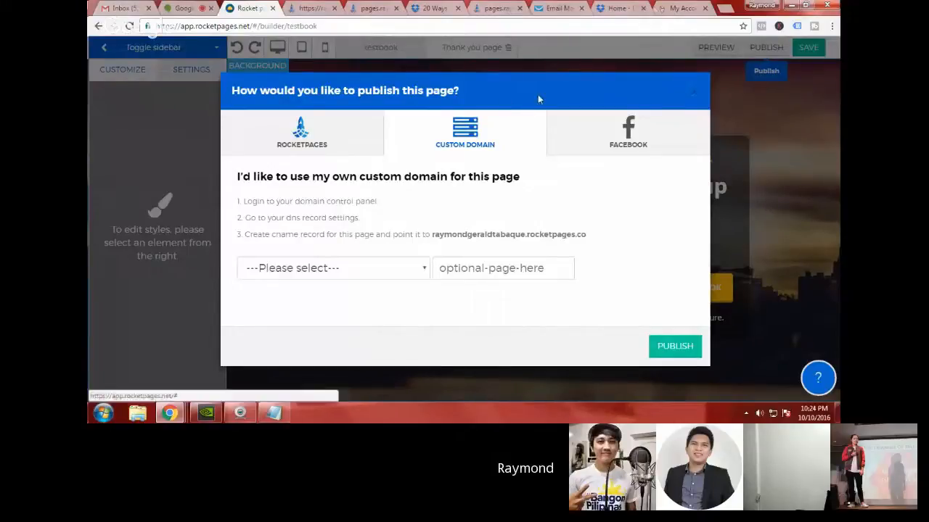
# Step: Switch to the GoDaddy account, expand its domains and open DNS management for the second listed domain
pyautogui.click(668, 8)
pyautogui.scroll(-1, 531, 206)
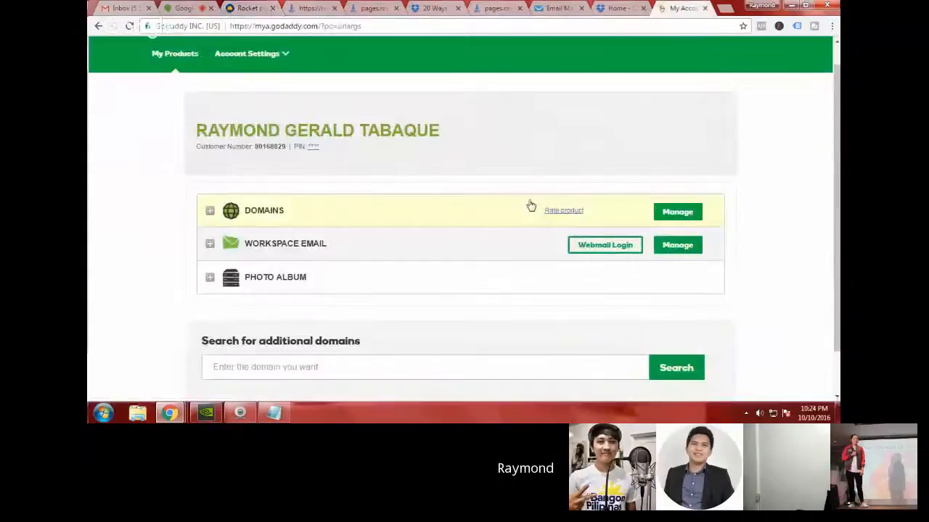
pyautogui.click(211, 214)
pyautogui.scroll(-3, 655, 169)
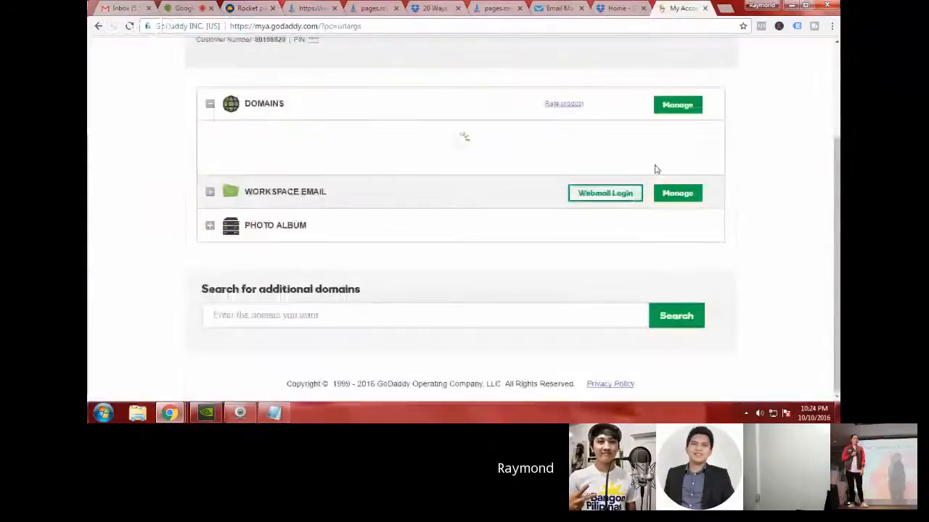
pyautogui.scroll(3, 655, 169)
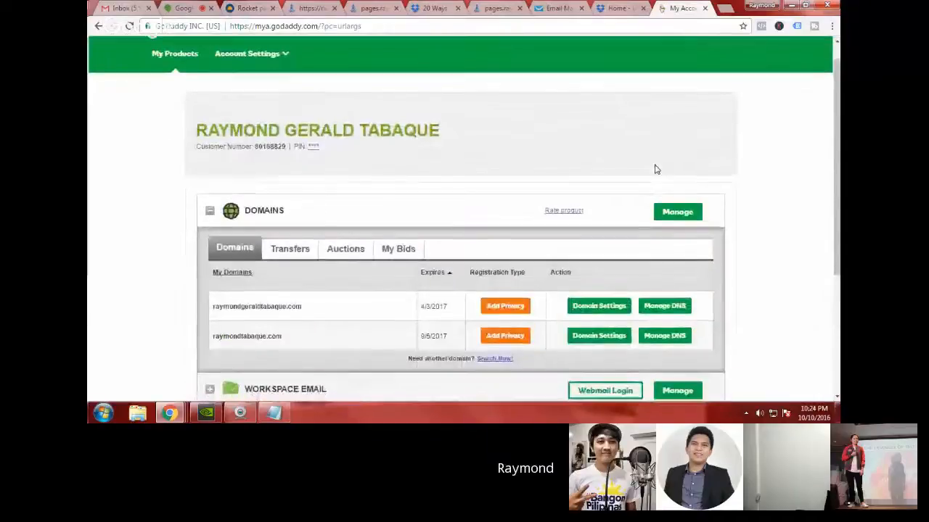
pyautogui.scroll(-2, 655, 169)
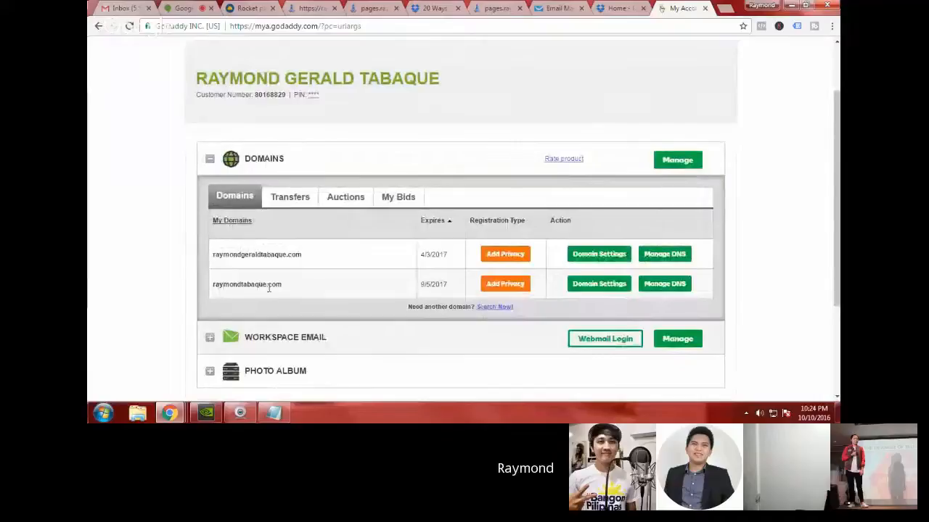
pyautogui.scroll(-2, 269, 288)
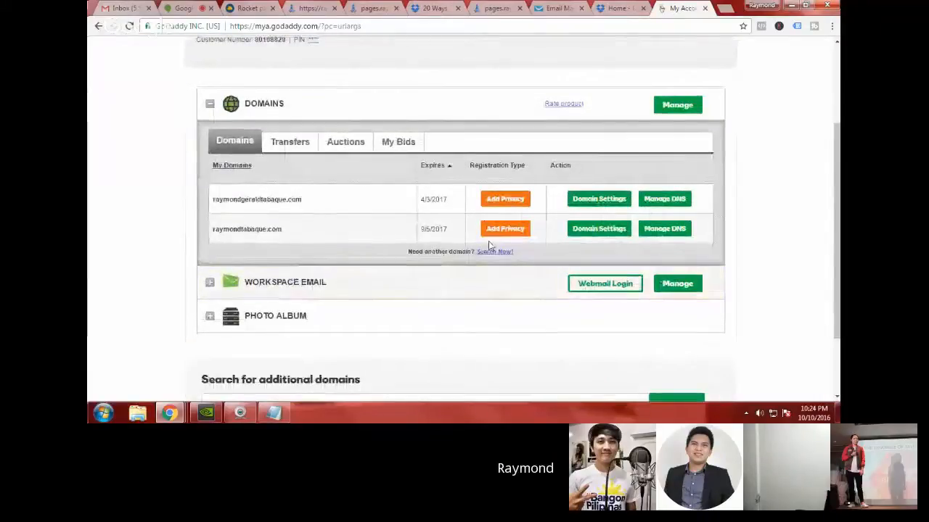
pyautogui.click(673, 230)
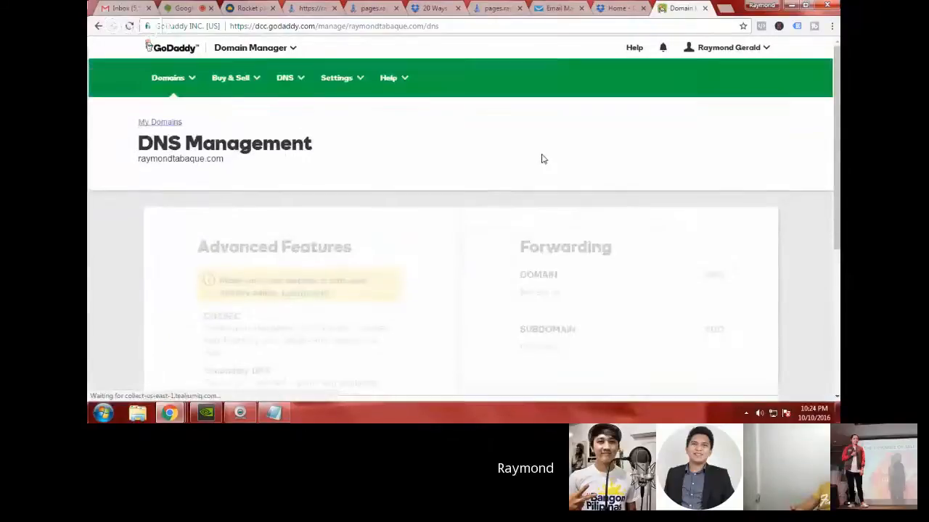
# Step: Examine the domain's DNS records, including the existing CNAME entries and their target values
pyautogui.scroll(-3, 543, 158)
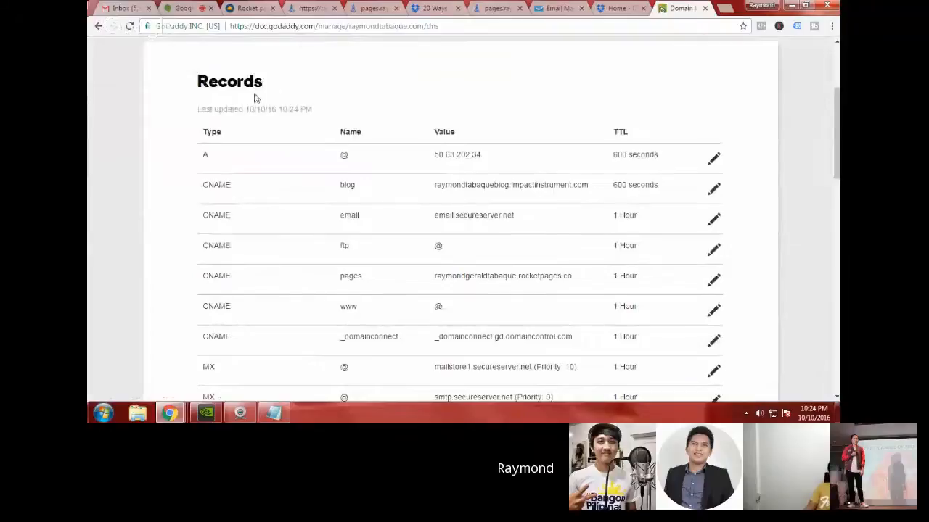
pyautogui.scroll(-3, 254, 98)
pyautogui.scroll(1, 549, 203)
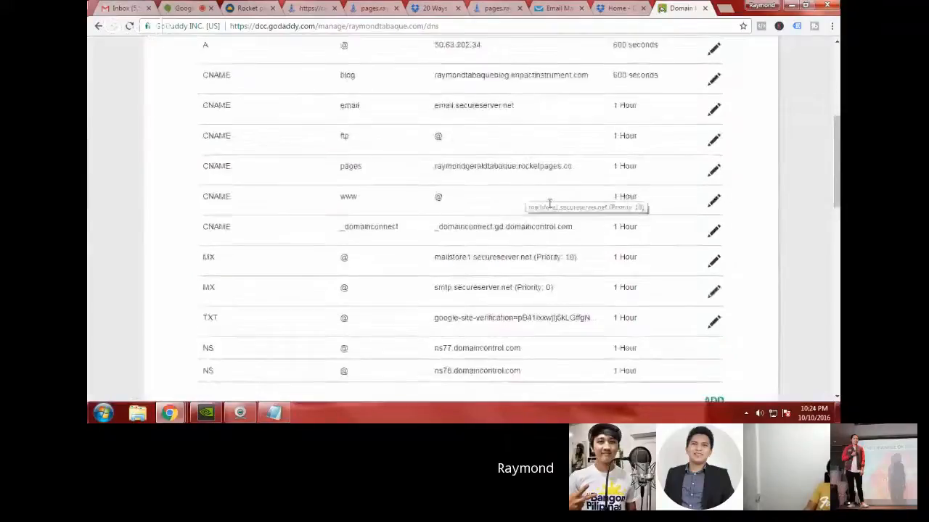
pyautogui.scroll(2, 549, 205)
pyautogui.scroll(-2, 549, 207)
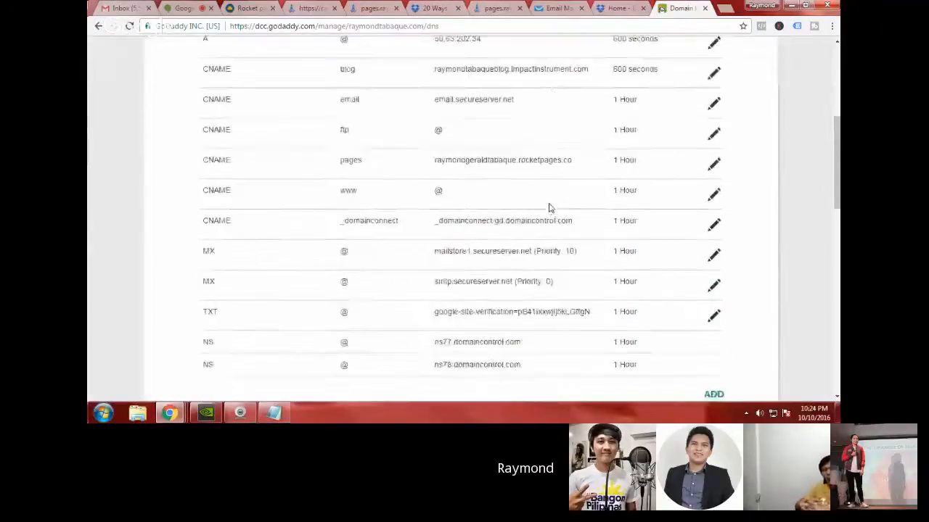
pyautogui.scroll(3, 550, 205)
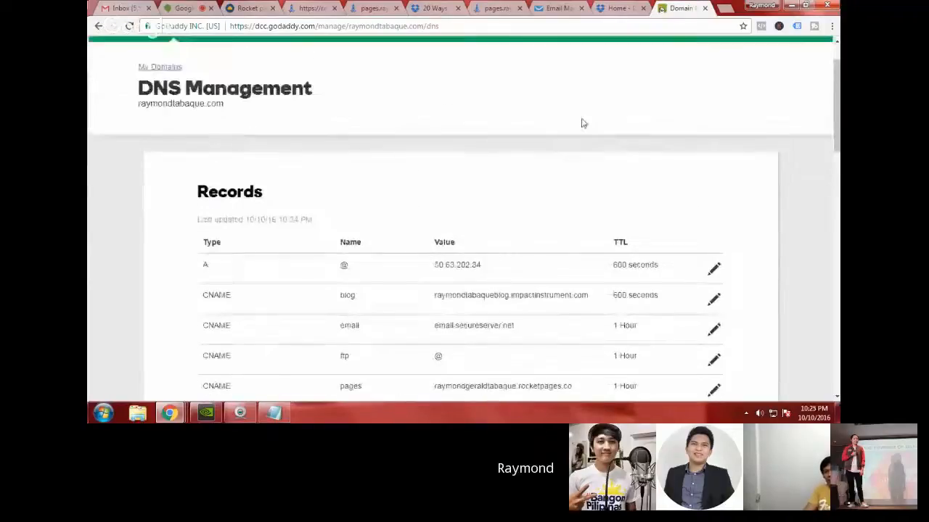
pyautogui.doubleClick(207, 194)
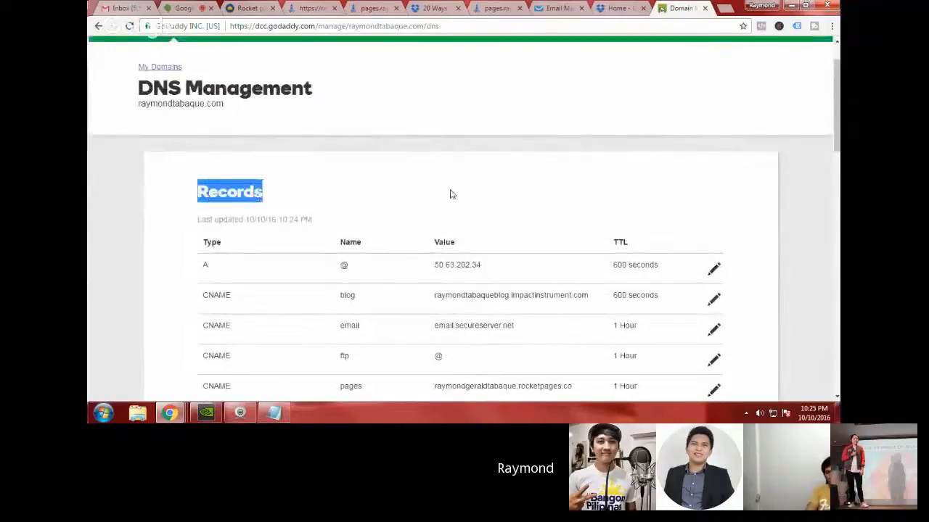
pyautogui.scroll(-2, 450, 194)
pyautogui.scroll(-3, 450, 192)
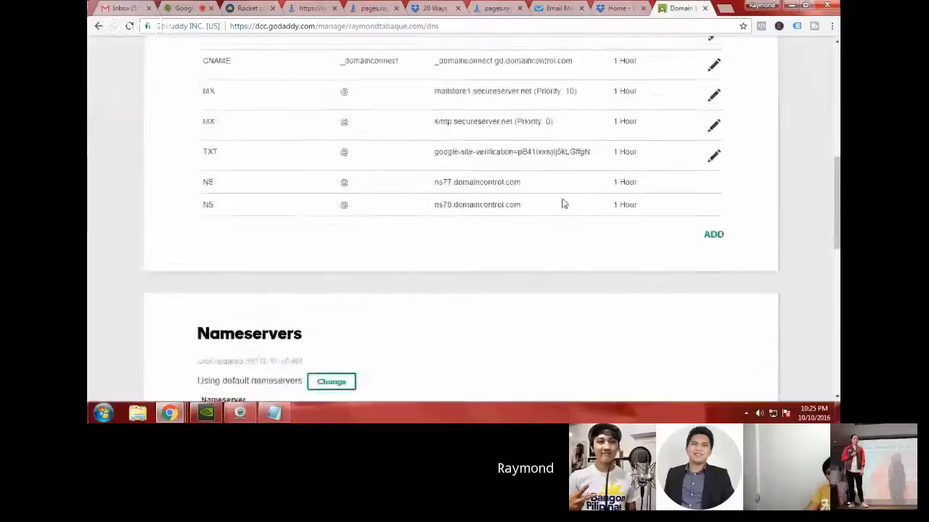
# Step: Start a new DNS record and recheck the DNS settings instruction in the RocketPages publishing dialog
pyautogui.click(714, 237)
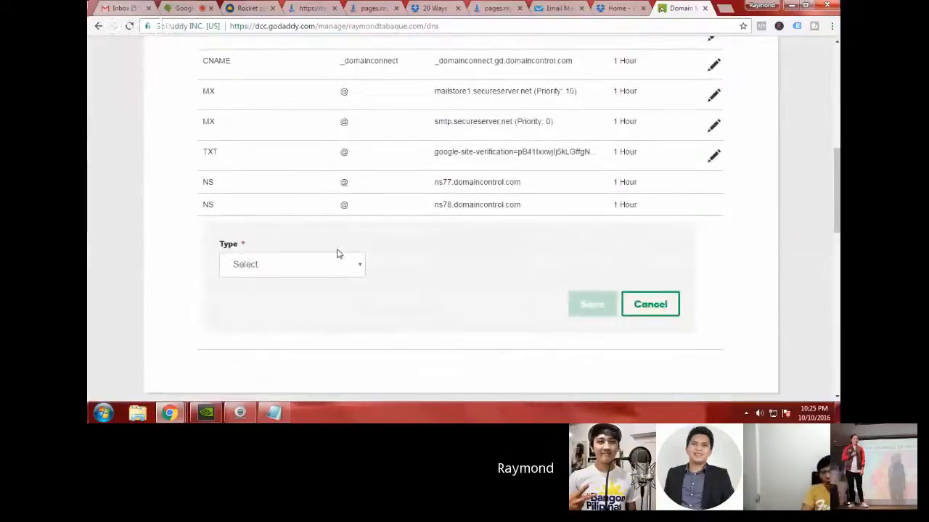
pyautogui.click(245, 7)
pyautogui.moveTo(257, 218); pyautogui.dragTo(338, 221)
pyautogui.click(304, 220)
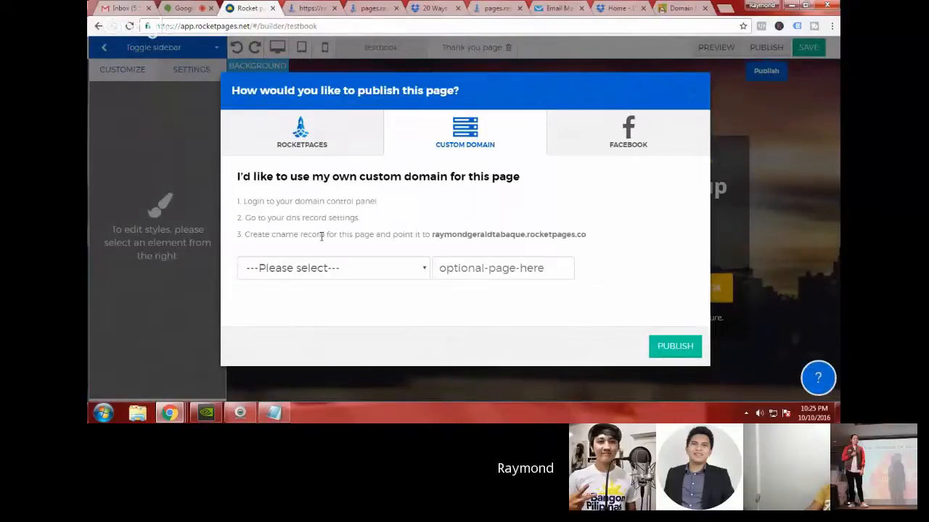
# Step: Set the new GoDaddy DNS record's type to CNAME and its host to mypage
pyautogui.click(678, 8)
pyautogui.click(257, 265)
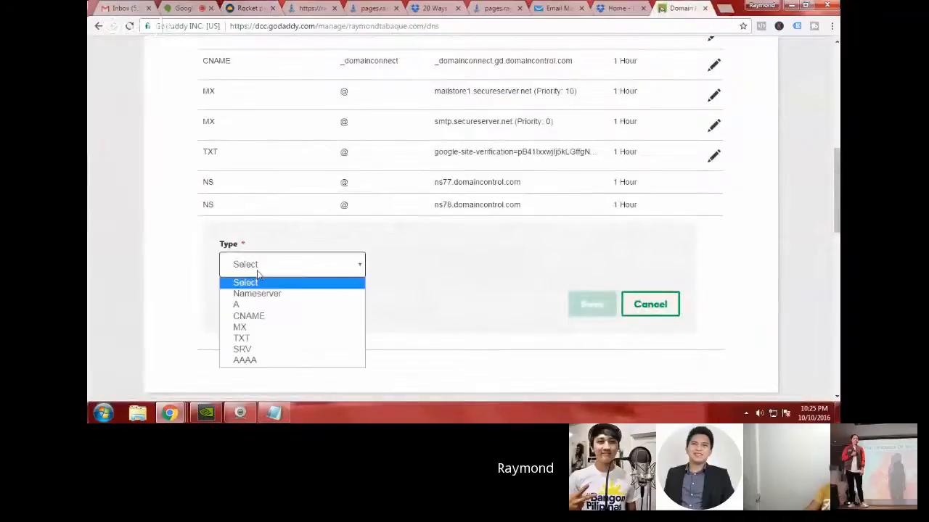
pyautogui.click(307, 317)
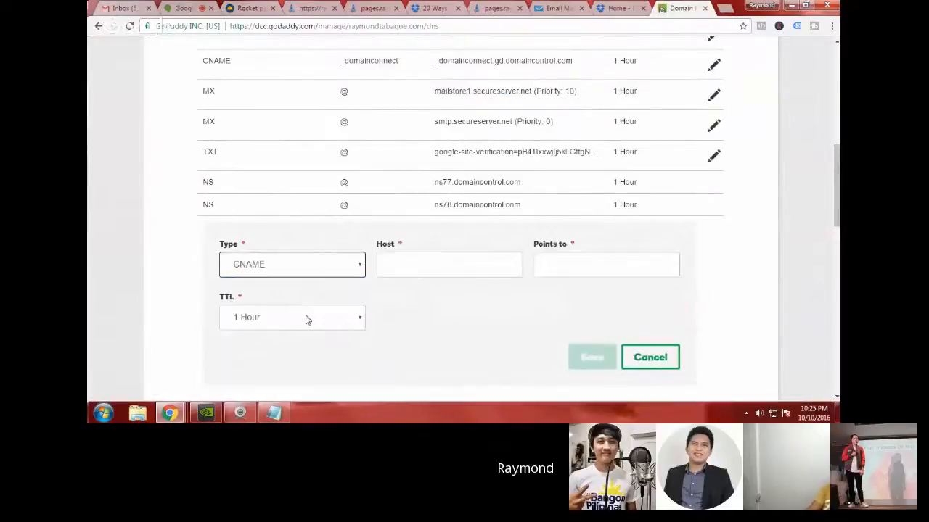
pyautogui.click(419, 262)
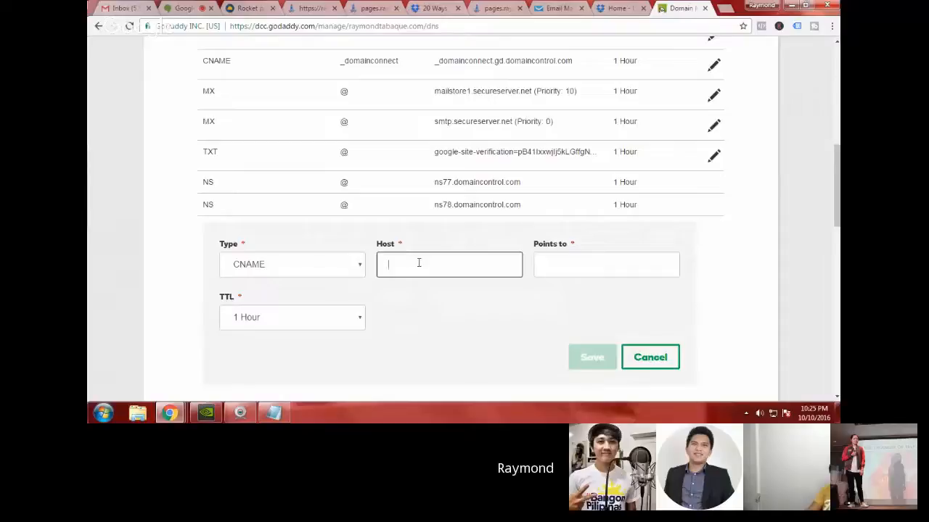
pyautogui.write('mypage')
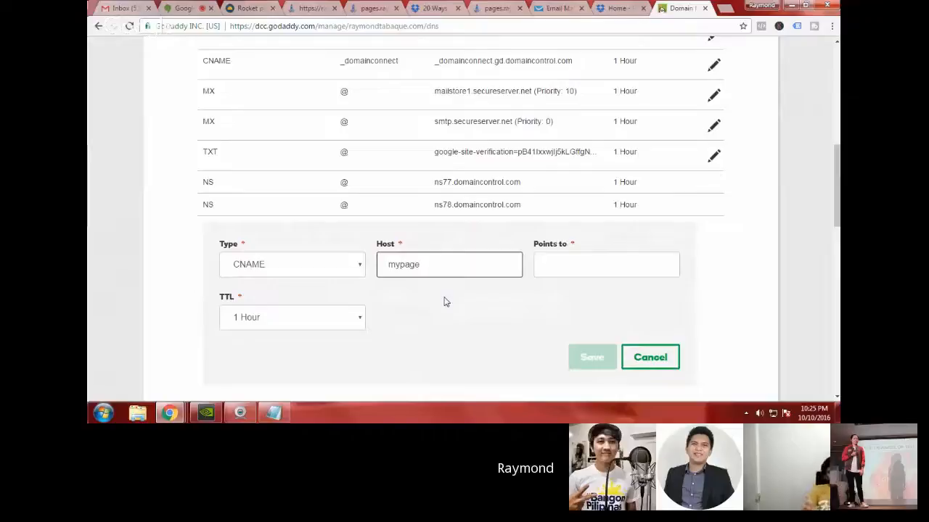
pyautogui.doubleClick(398, 268)
pyautogui.click(571, 267)
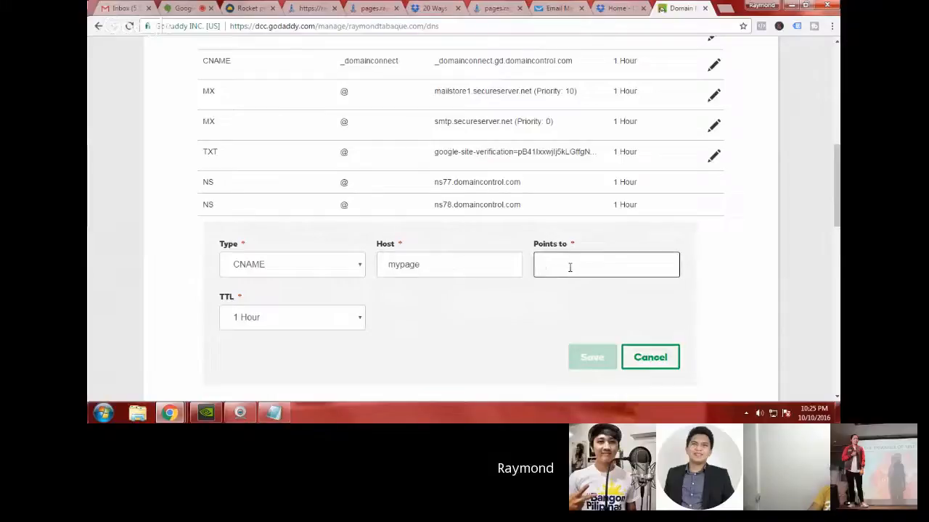
# Step: Copy the personal rocketpages.co subdomain given as the CNAME target in the RocketPages custom domain instructions
pyautogui.click(250, 8)
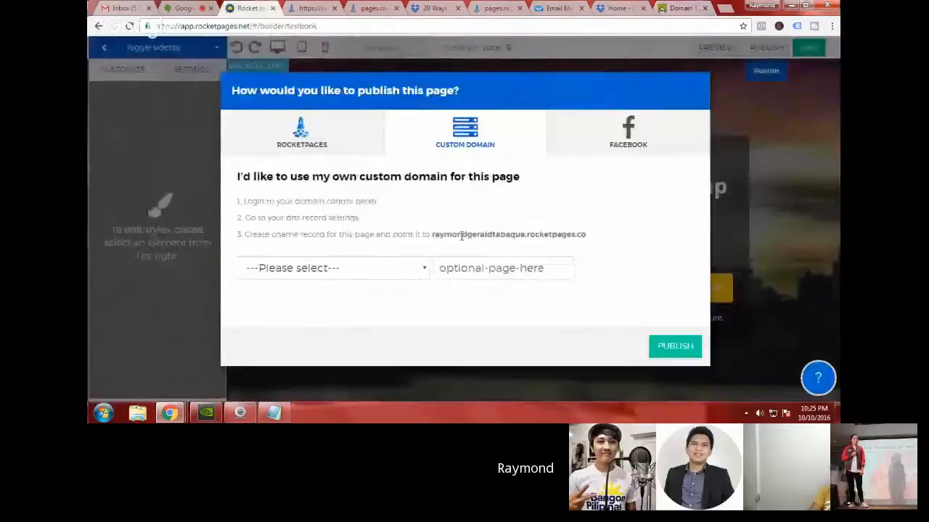
pyautogui.moveTo(392, 234); pyautogui.dragTo(601, 240)
pyautogui.click(517, 231)
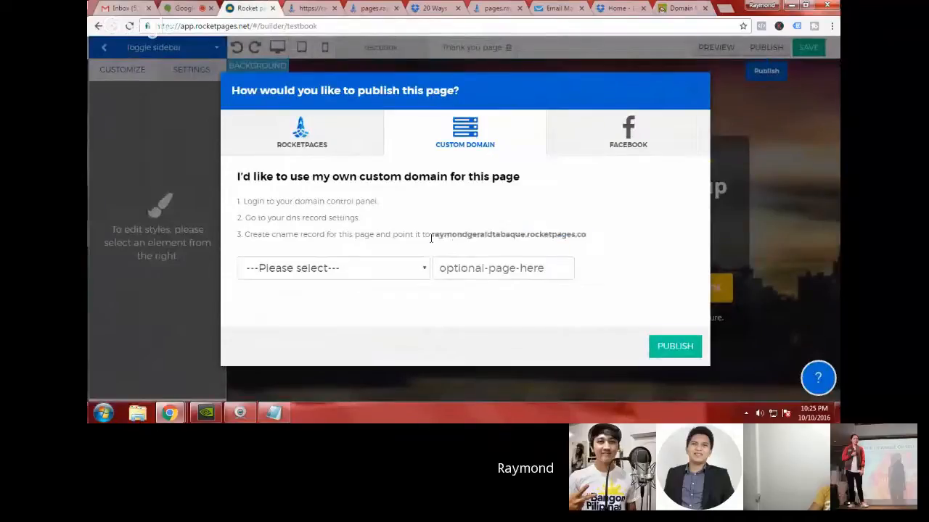
pyautogui.moveTo(431, 237); pyautogui.dragTo(579, 236)
pyautogui.rightClick(573, 235)
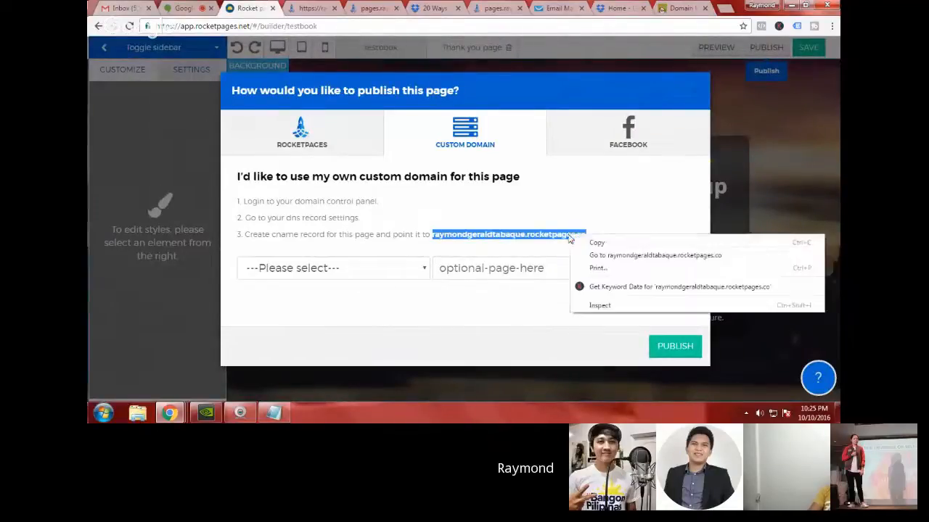
pyautogui.click(586, 243)
# Step: Paste the copied rocketpages.co subdomain as the target the new GoDaddy CNAME record points to
pyautogui.click(676, 8)
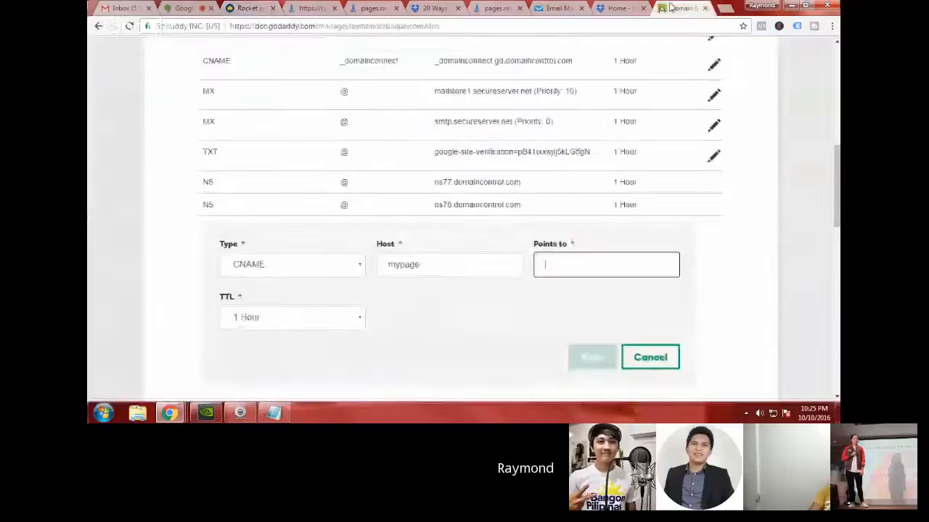
pyautogui.click(563, 267)
pyautogui.rightClick(563, 267)
pyautogui.click(591, 181)
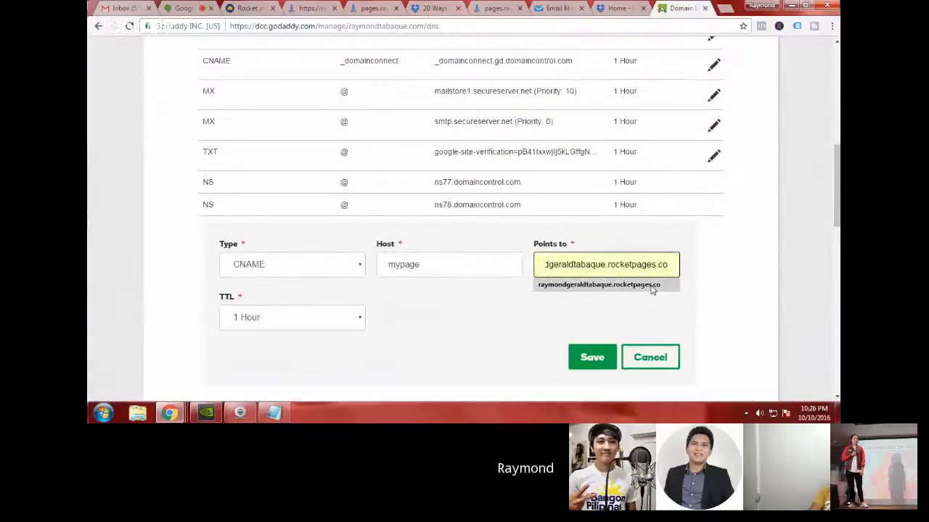
pyautogui.click(653, 287)
pyautogui.scroll(-1, 671, 294)
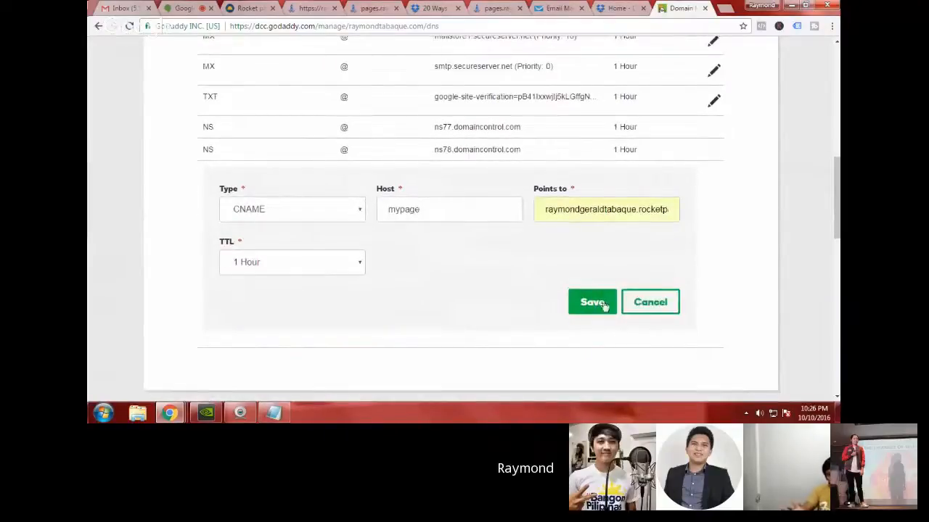
# Step: Save the new GoDaddy CNAME record with a 1 Hour TTL and highlight its host name in the records list
pyautogui.click(360, 270)
pyautogui.click(359, 270)
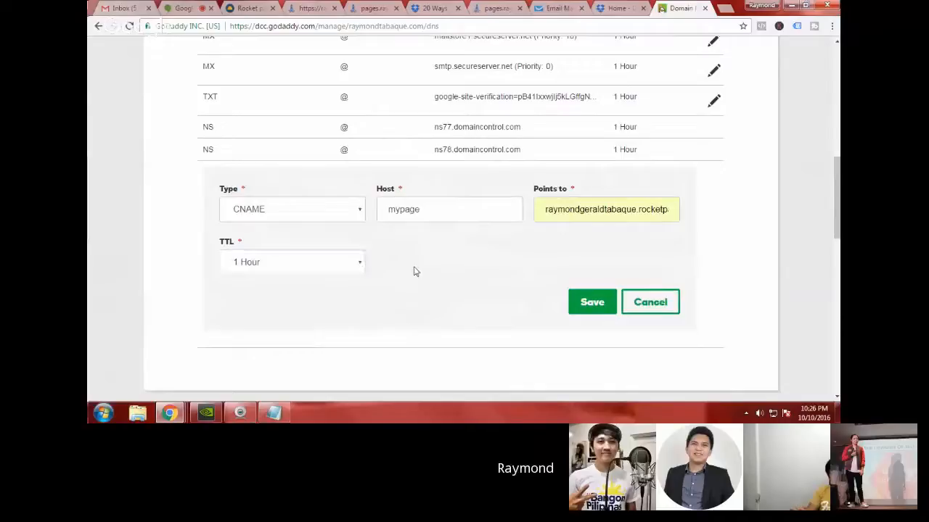
pyautogui.click(596, 303)
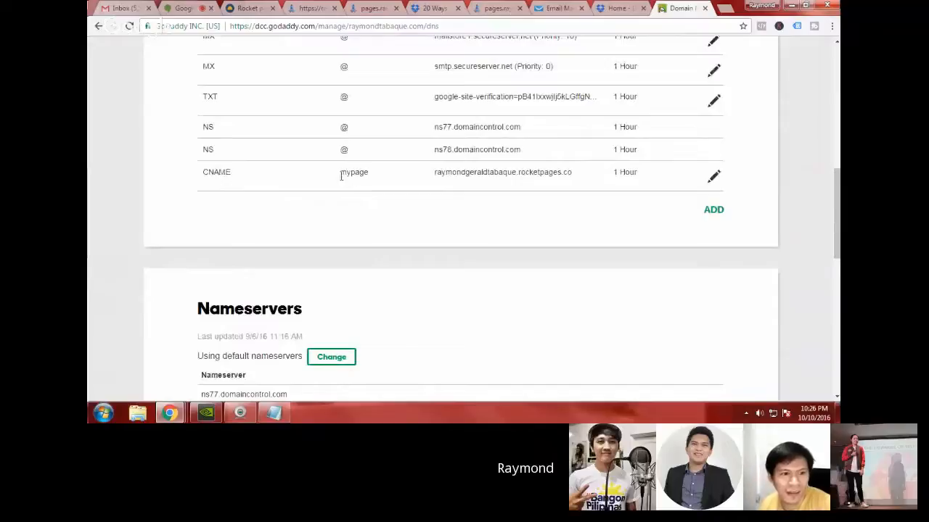
pyautogui.moveTo(338, 179); pyautogui.dragTo(373, 179)
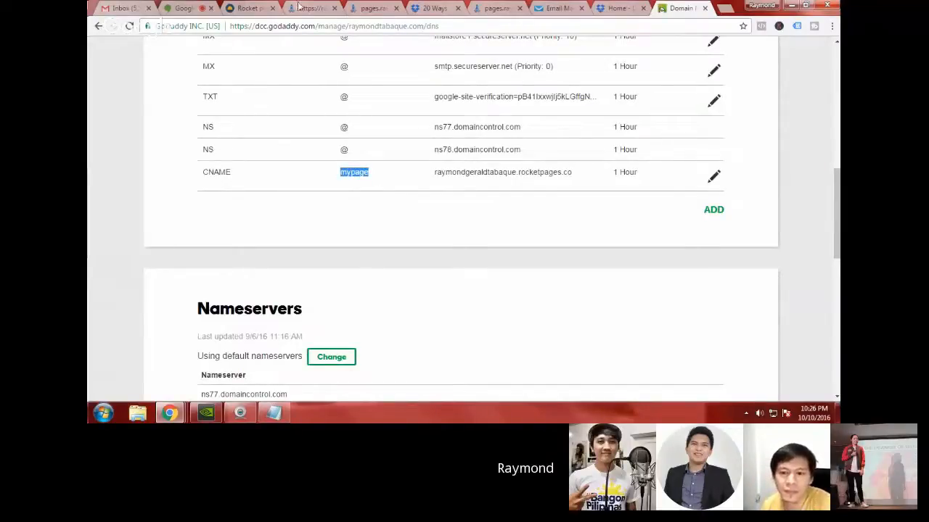
# Step: Switch to the RocketPages publishing dialog and choose to add a new domain for the page
pyautogui.click(250, 7)
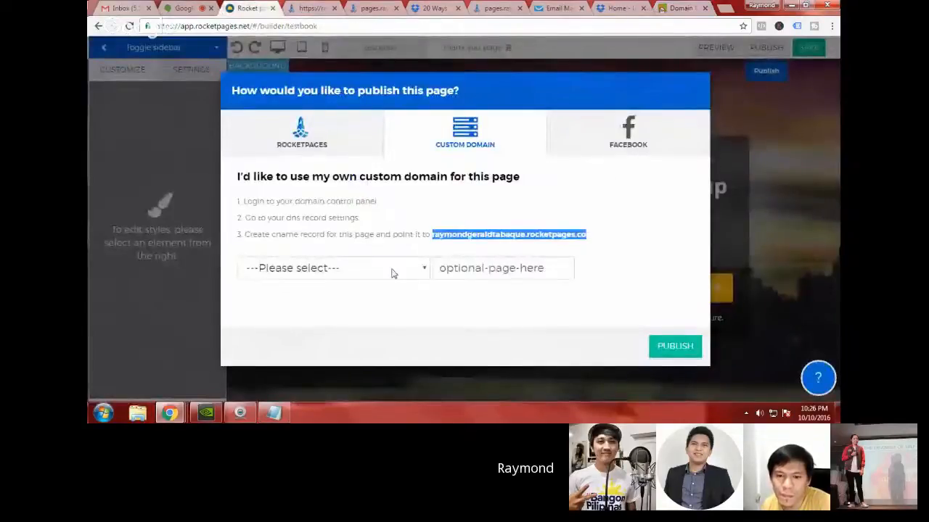
pyautogui.click(369, 276)
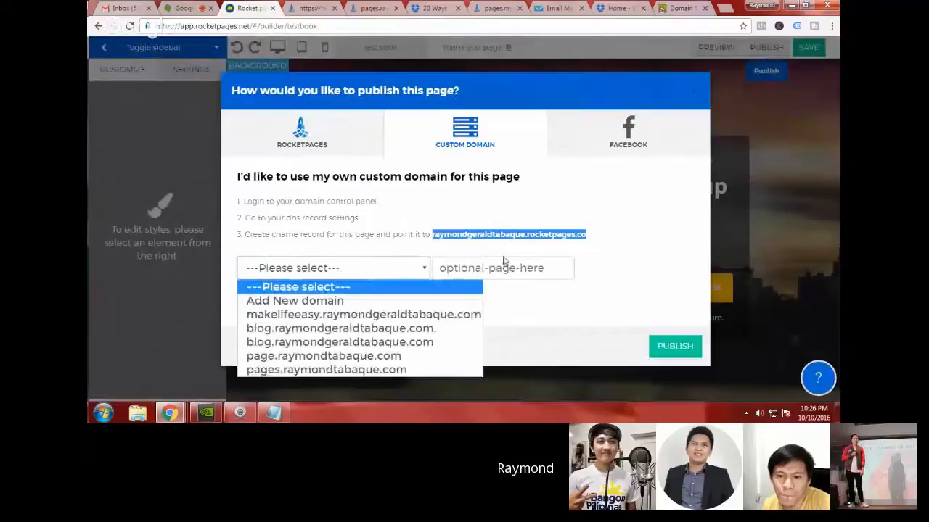
pyautogui.click(577, 254)
pyautogui.click(390, 274)
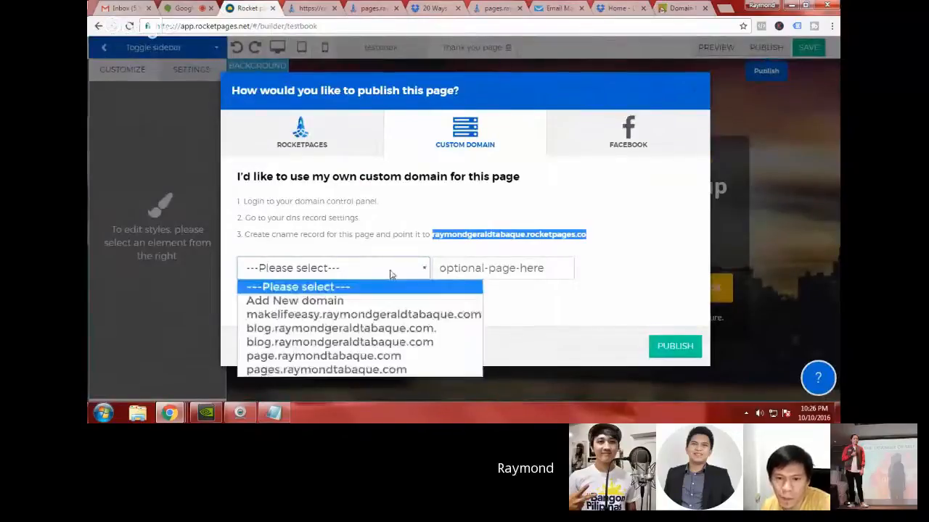
pyautogui.click(390, 300)
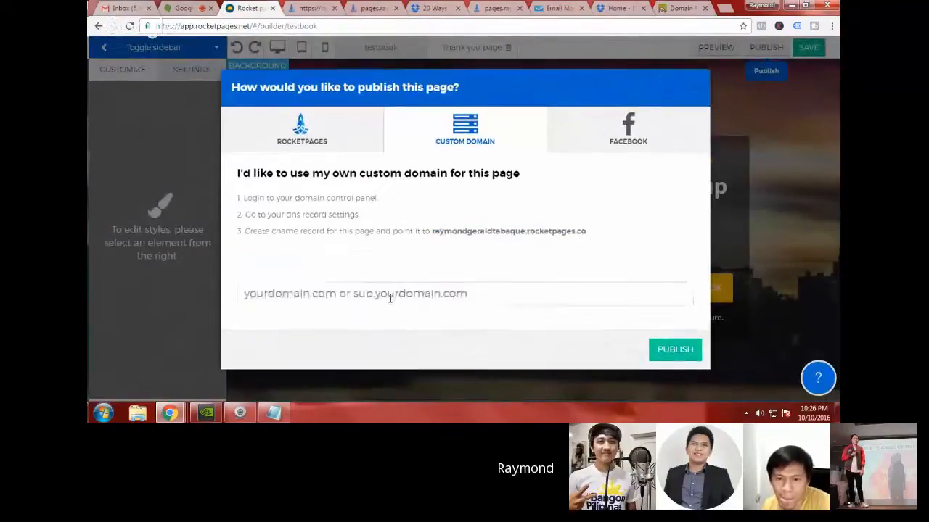
pyautogui.click(300, 294)
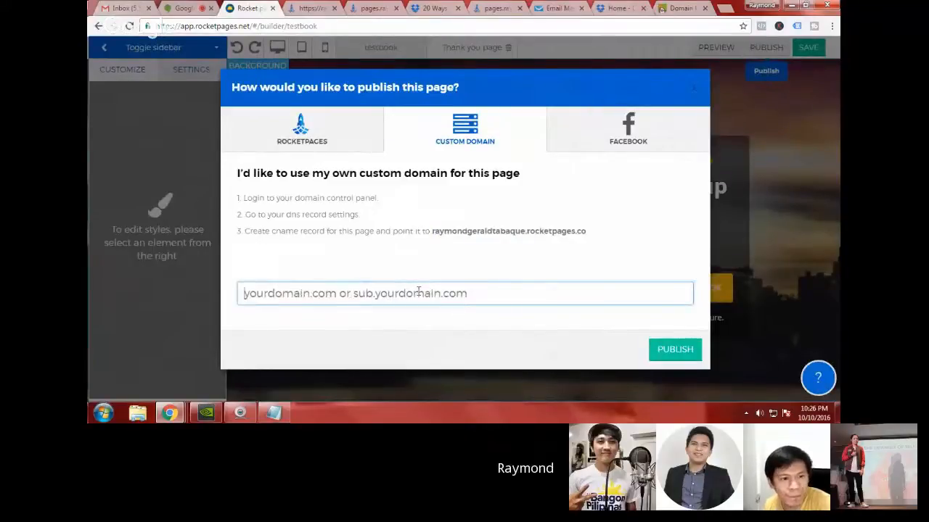
# Step: Recheck the CNAME host in GoDaddy and enter the personal .com domain prefixed with mypages as the new custom domain in RocketPages
pyautogui.click(667, 7)
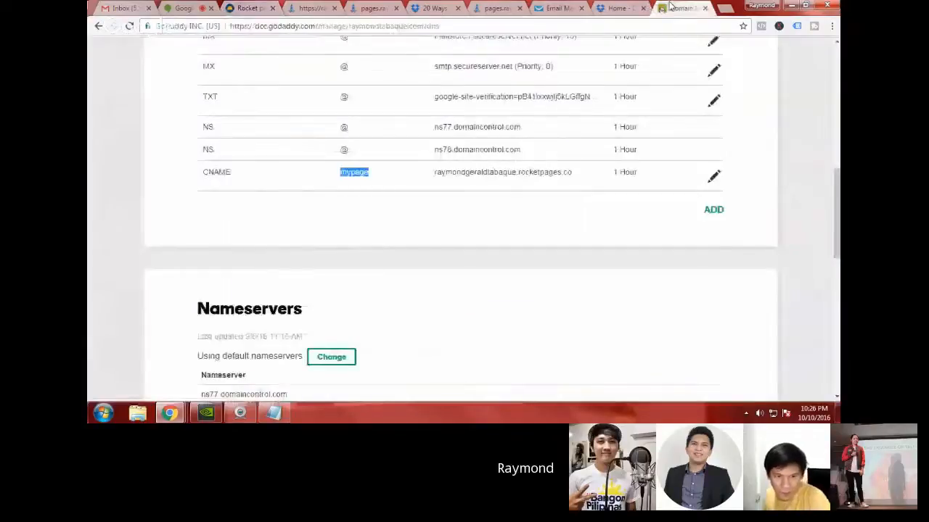
pyautogui.click(415, 202)
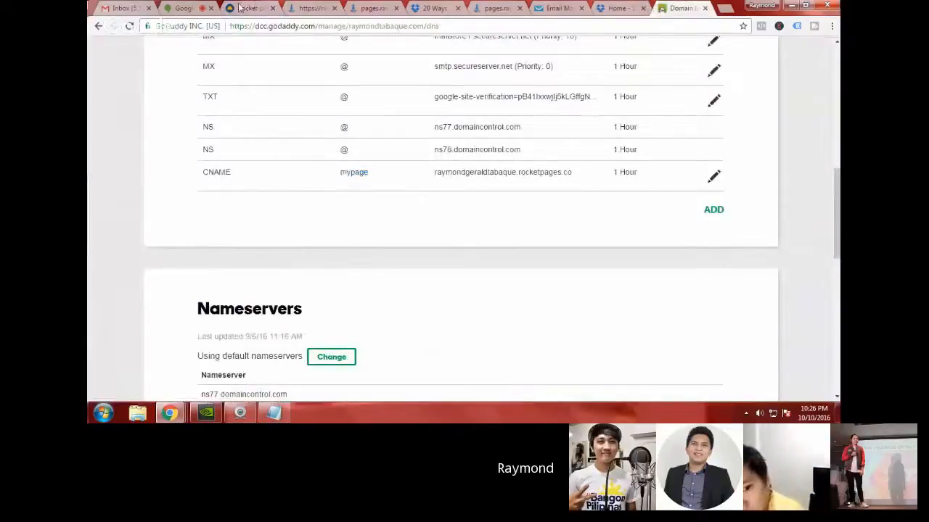
pyautogui.click(240, 7)
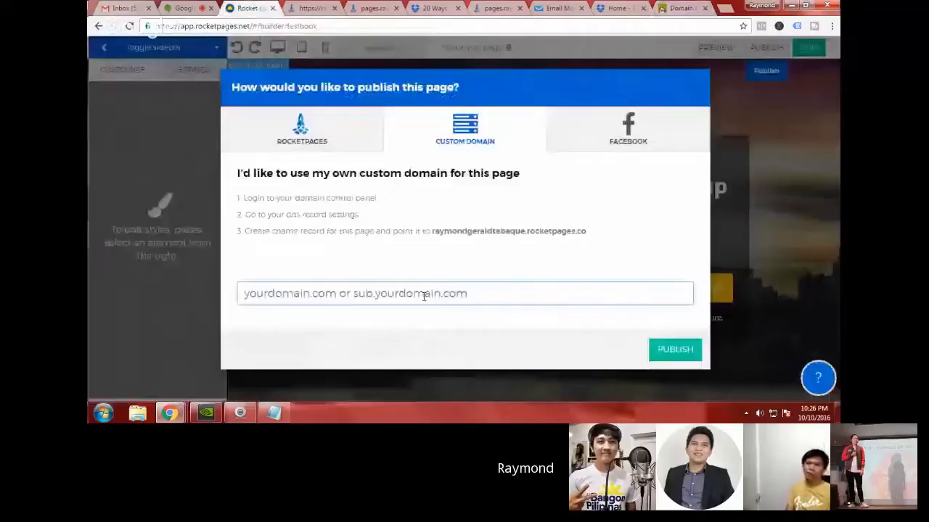
pyautogui.click(424, 295)
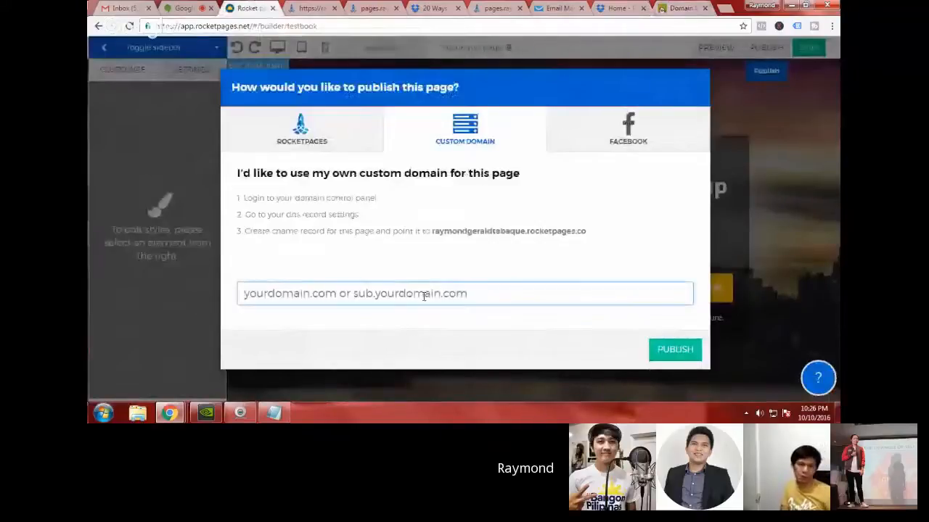
pyautogui.press('BackSpace')
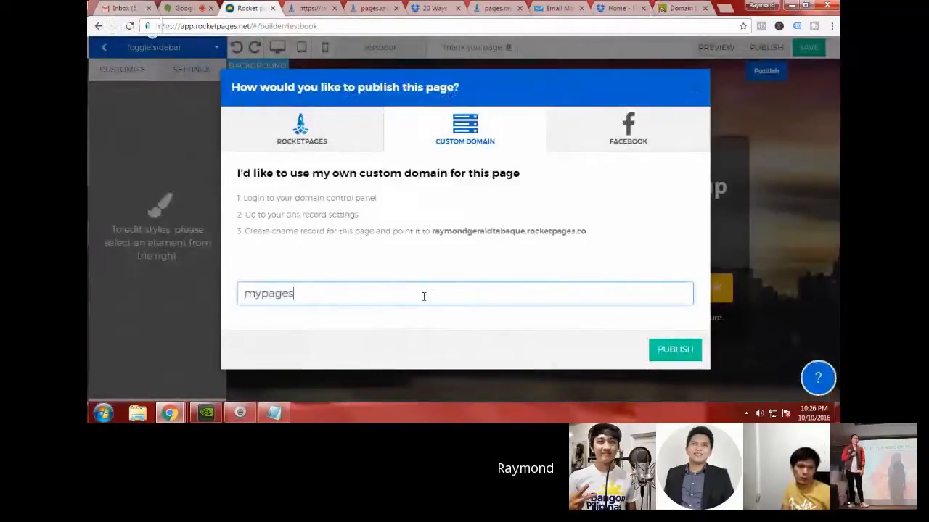
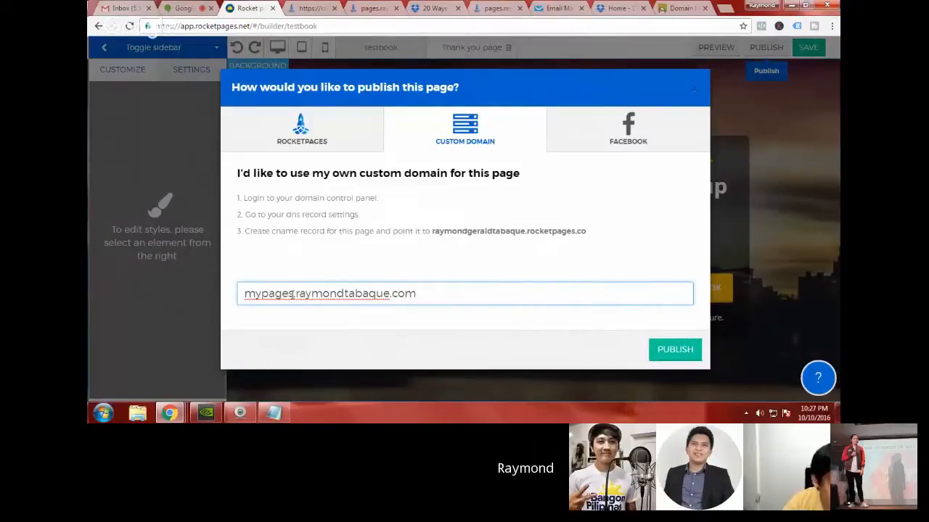
# Step: Switch to GoDaddy and examine the exact host name of the newly added CNAME record
pyautogui.click(682, 8)
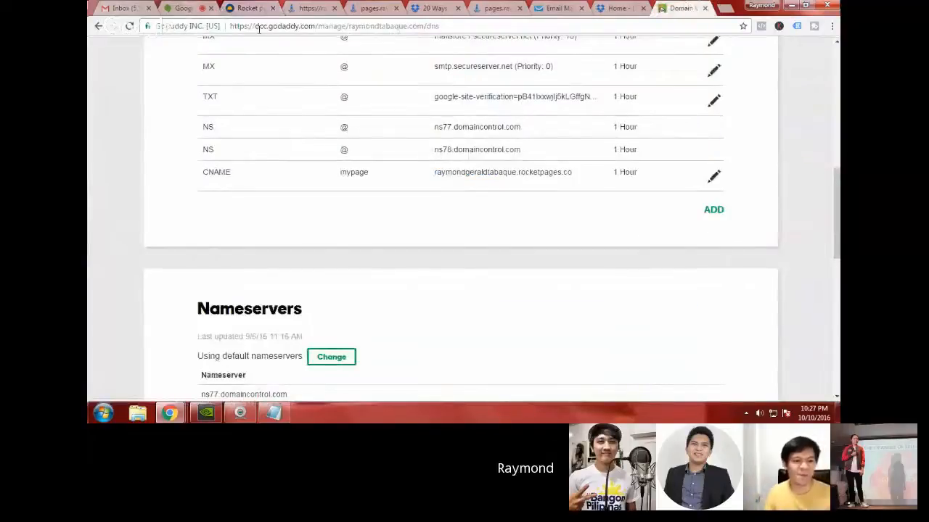
pyautogui.moveTo(339, 173); pyautogui.dragTo(367, 172)
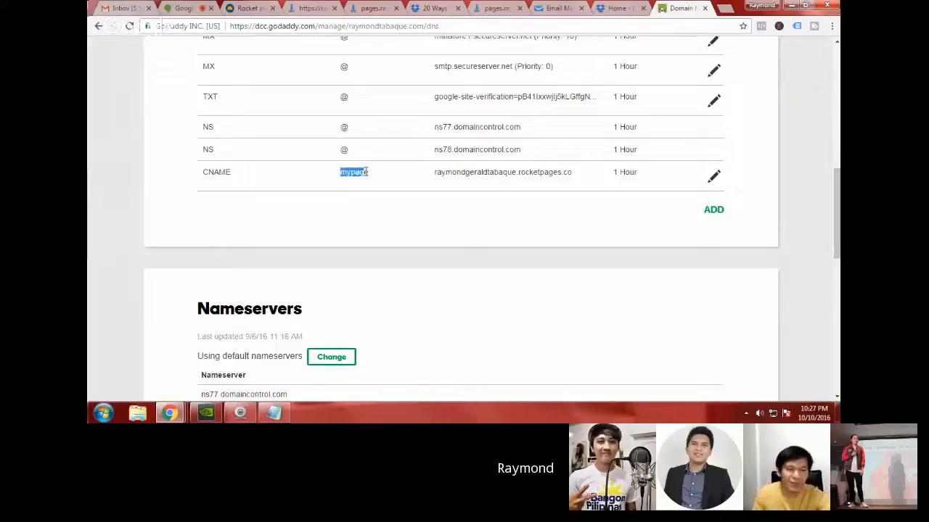
pyautogui.click(372, 190)
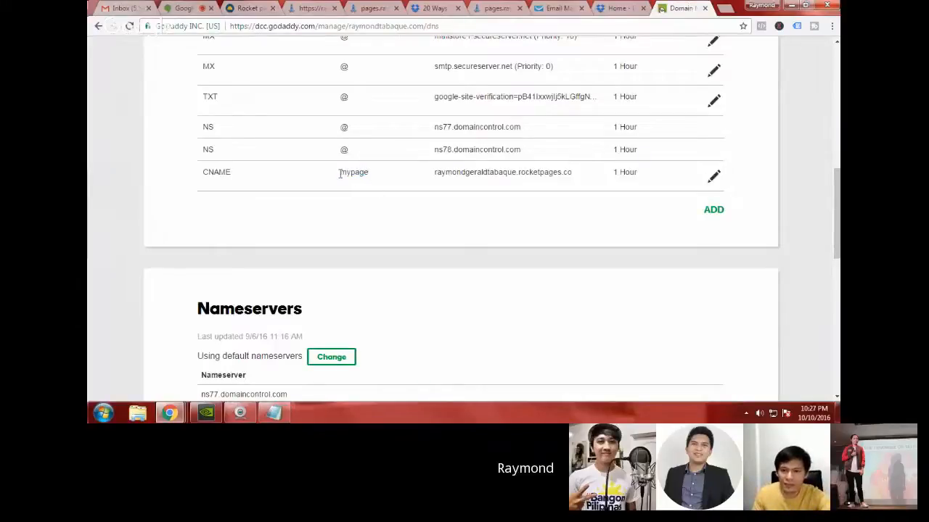
pyautogui.moveTo(338, 172); pyautogui.dragTo(368, 180)
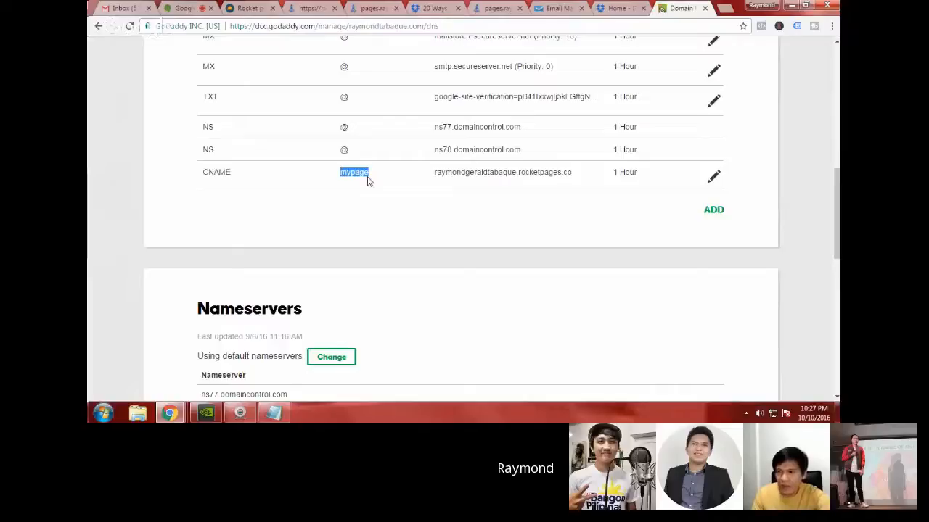
pyautogui.click(361, 215)
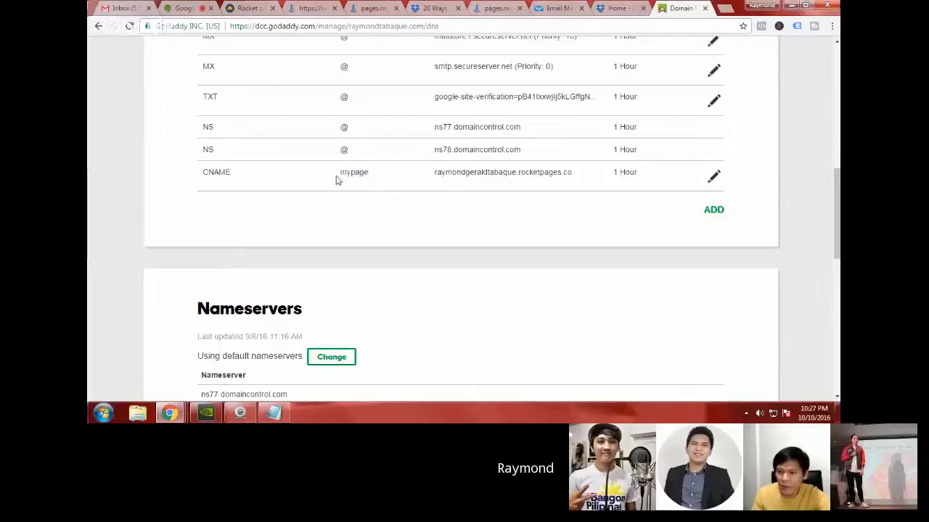
pyautogui.moveTo(340, 171); pyautogui.dragTo(363, 174)
pyautogui.click(362, 174)
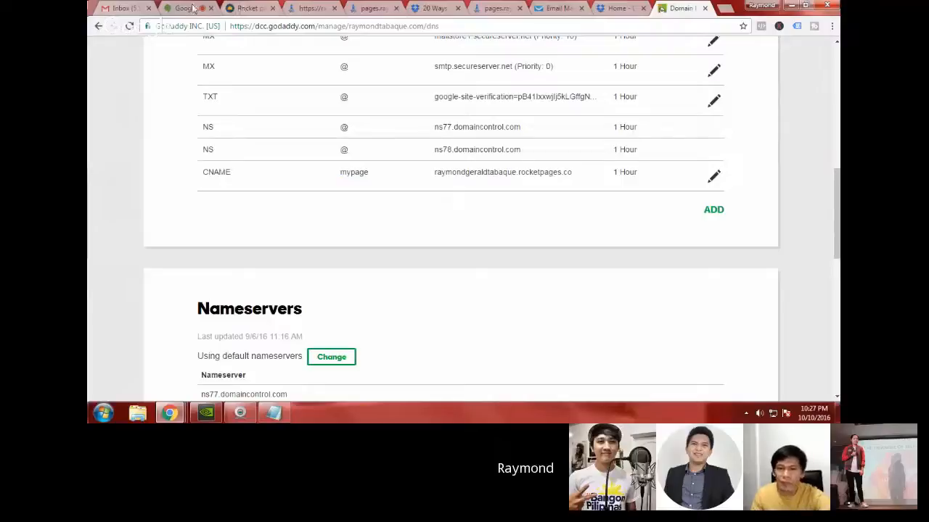
# Step: Return to RocketPages and submit the mypage subdomain of the personal domain as the new custom domain
pyautogui.click(241, 8)
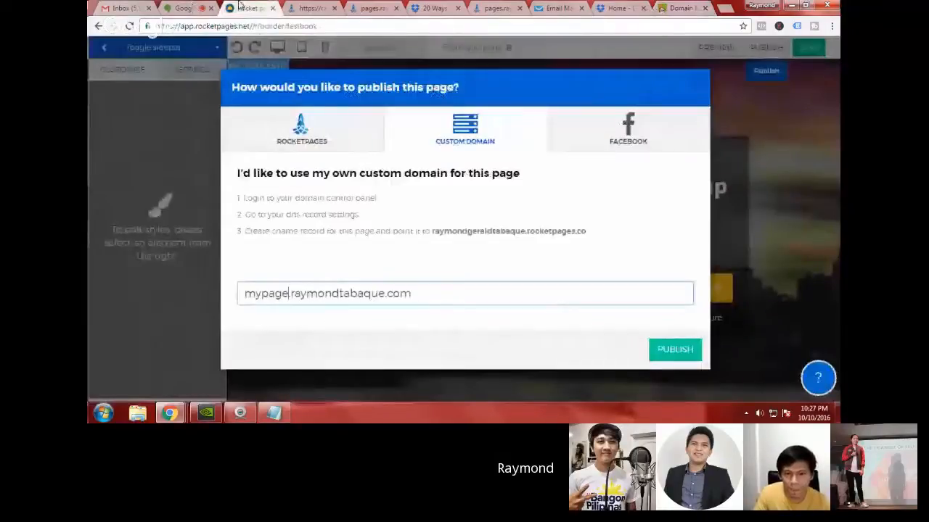
pyautogui.click(428, 292)
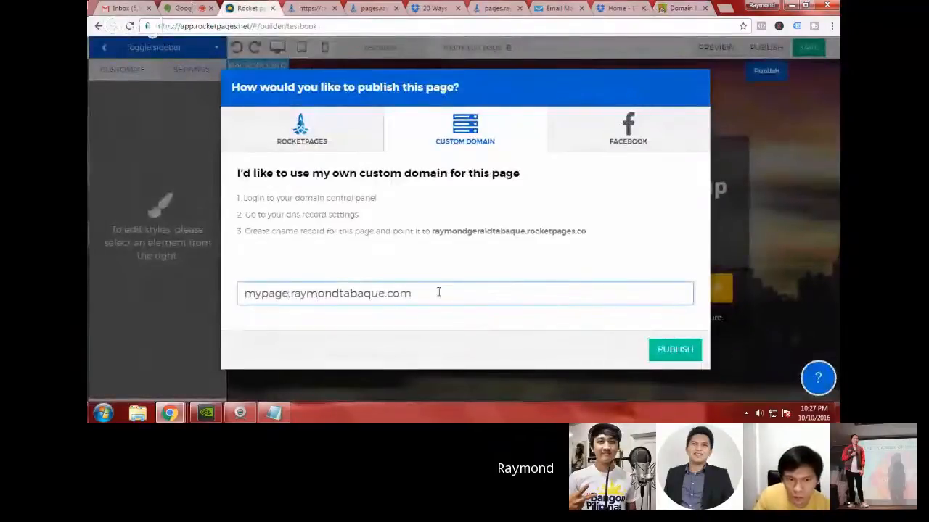
pyautogui.click(675, 351)
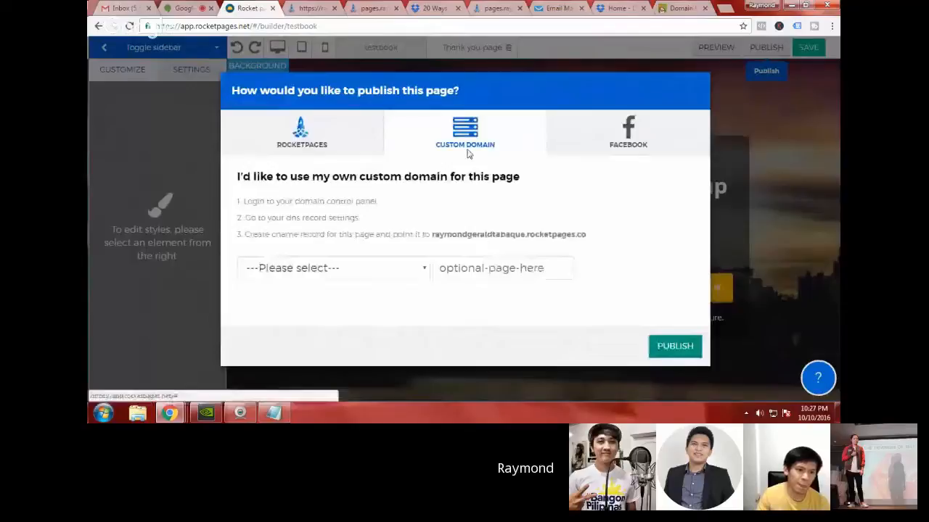
# Step: Select the newly added mypage subdomain from the available custom domains for this page
pyautogui.click(379, 275)
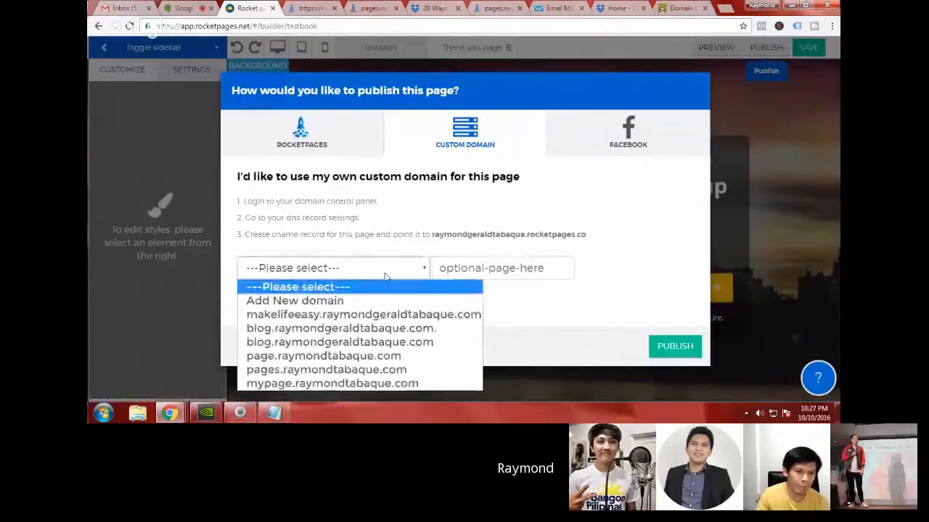
pyautogui.click(532, 258)
pyautogui.click(382, 274)
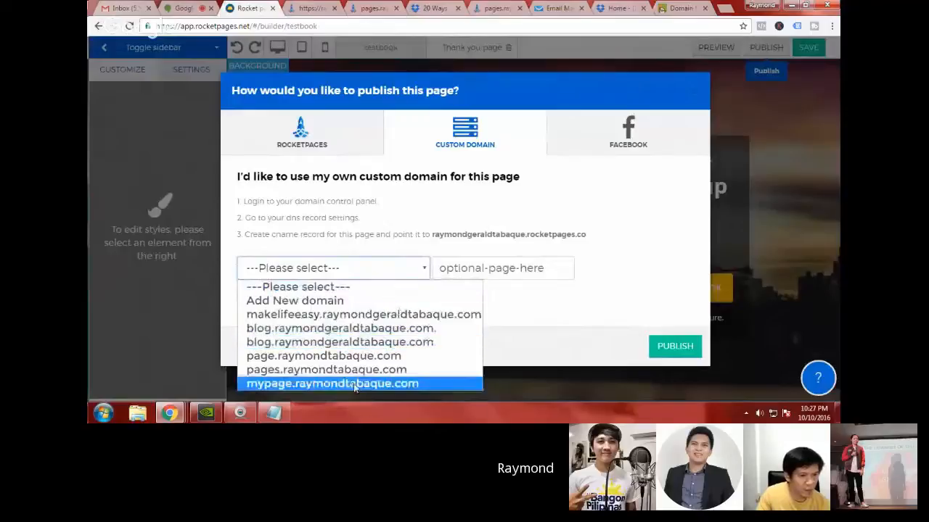
pyautogui.click(311, 387)
# Step: Set the optional page path to testbook and publish the page on the custom domain
pyautogui.click(491, 274)
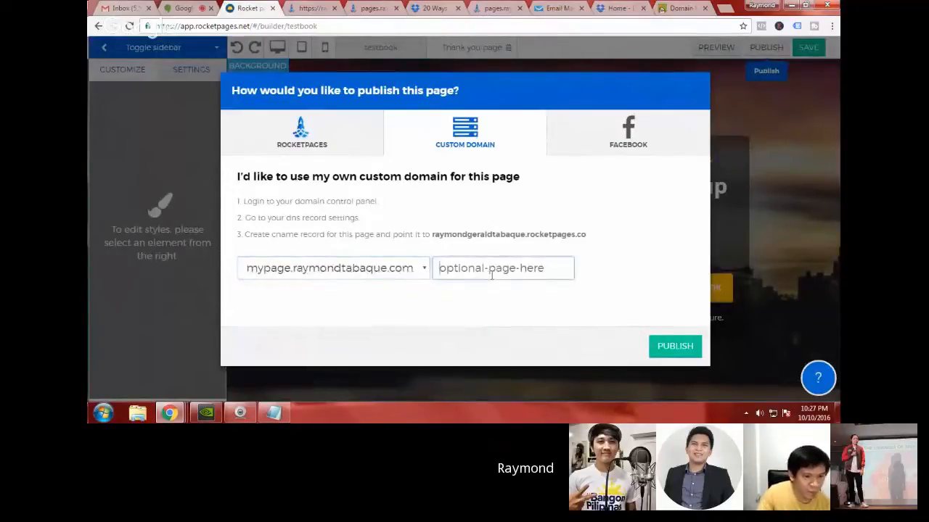
pyautogui.write('test')
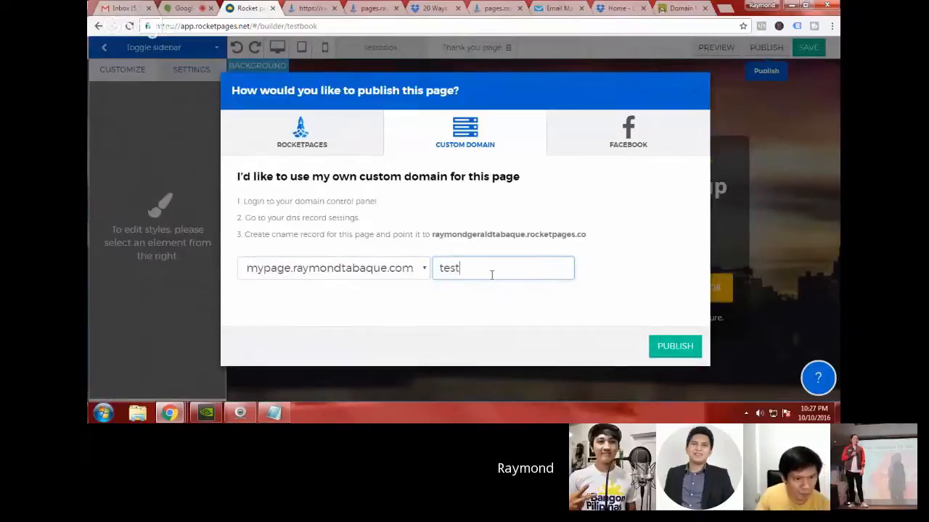
pyautogui.write('book')
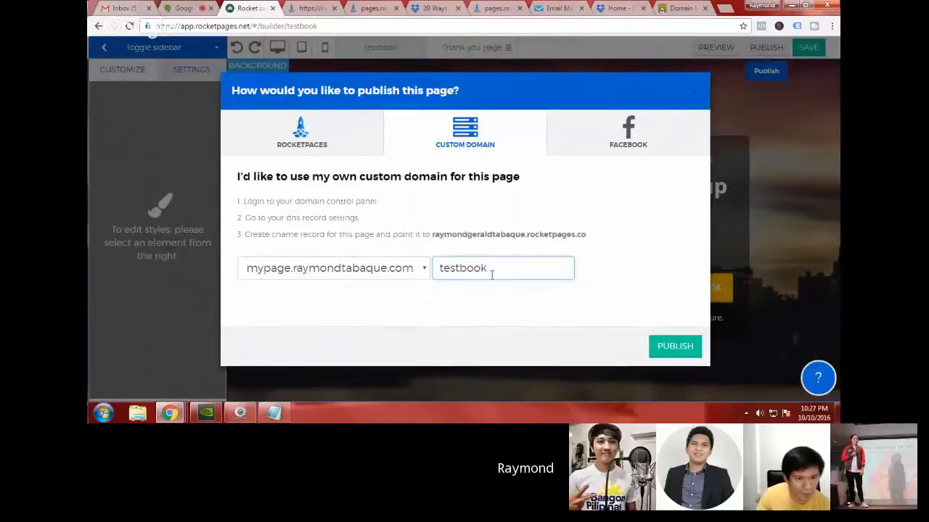
pyautogui.click(517, 306)
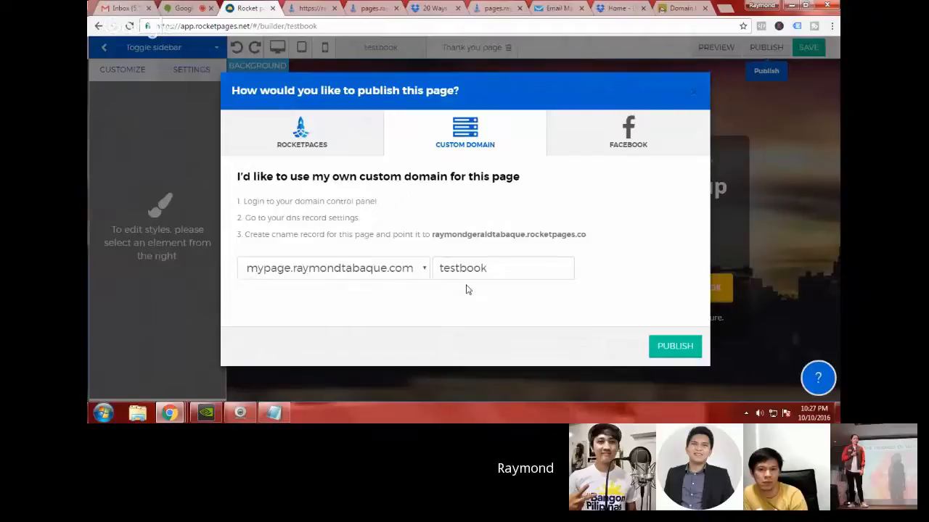
pyautogui.click(675, 351)
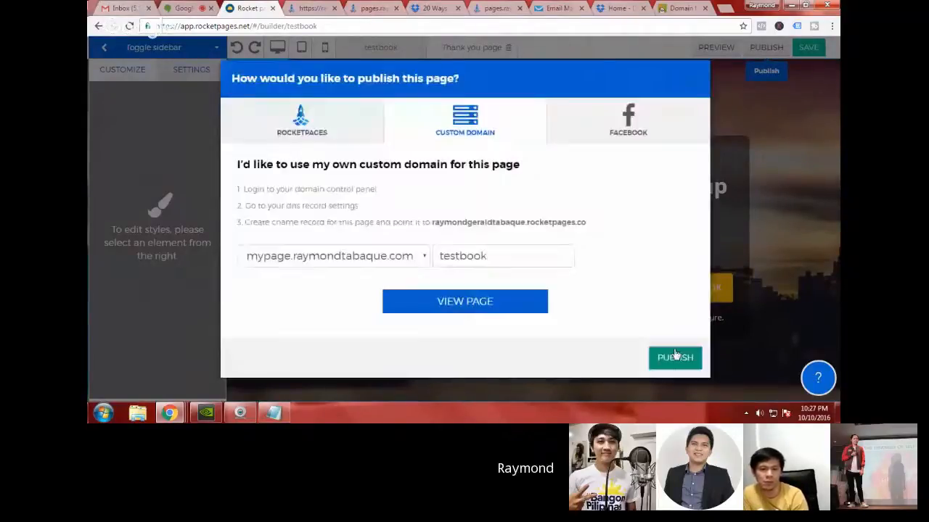
# Step: View the published testbook page, check its custom domain address, and return to the RocketPages publishing dialog
pyautogui.click(468, 308)
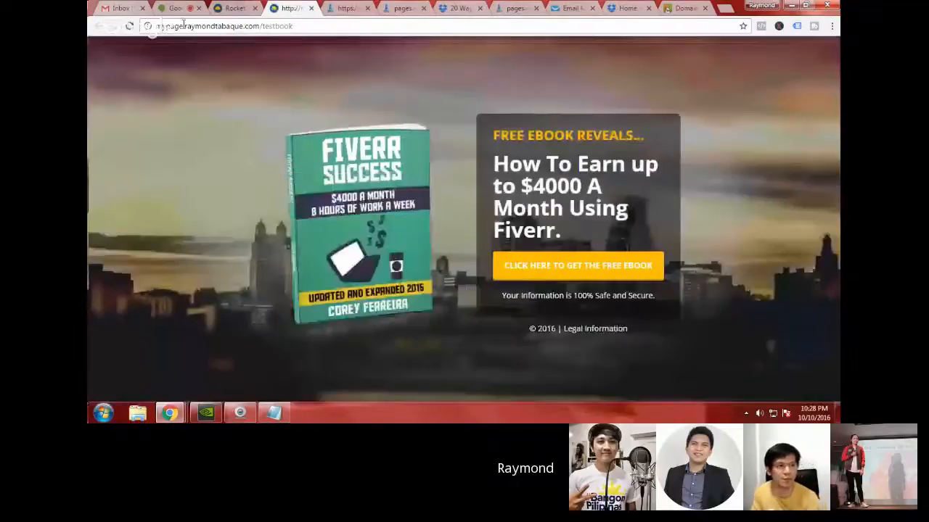
pyautogui.click(184, 24)
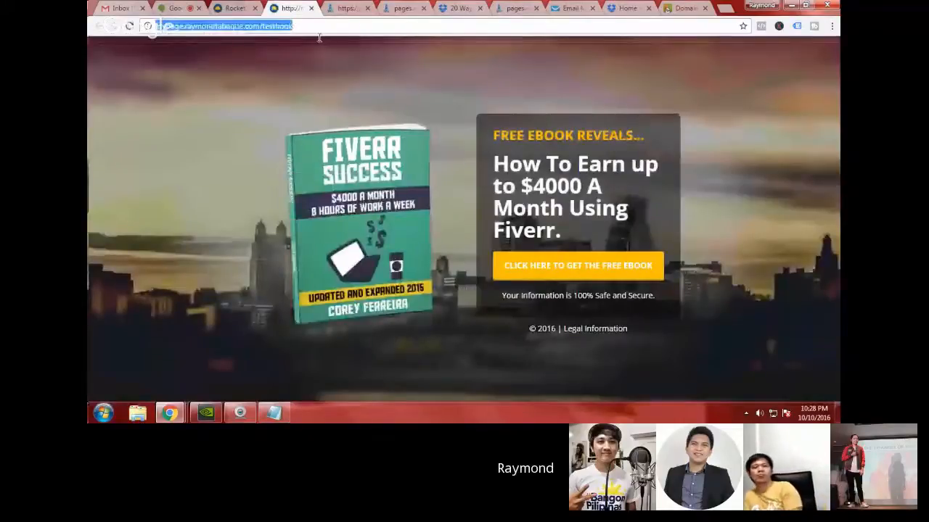
pyautogui.click(315, 30)
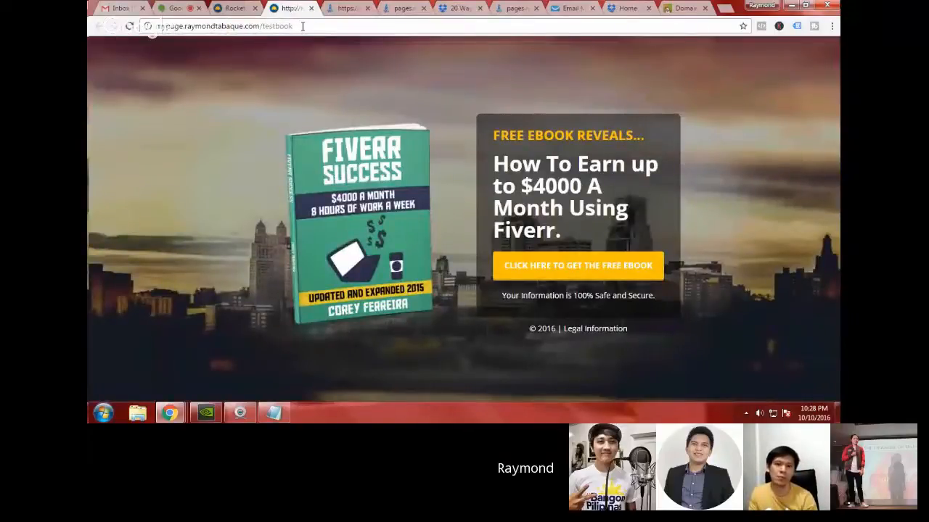
pyautogui.click(232, 8)
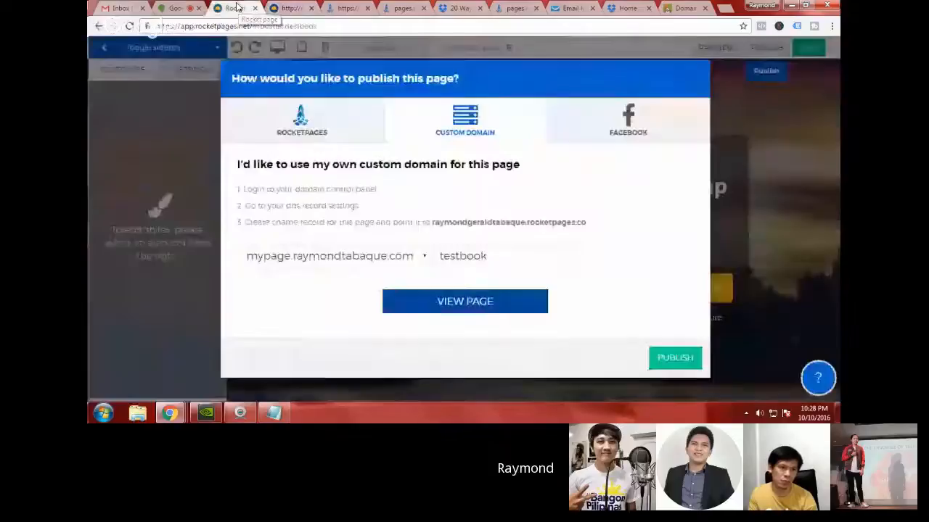
# Step: Publish the testbook page on the custom domain, return to the dashboard, and open the live testbook page from there
pyautogui.click(687, 364)
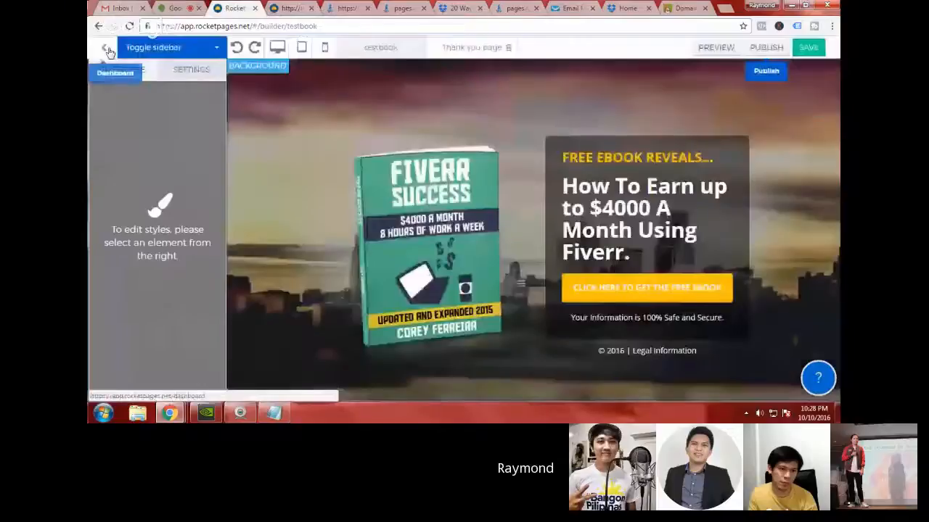
pyautogui.click(107, 49)
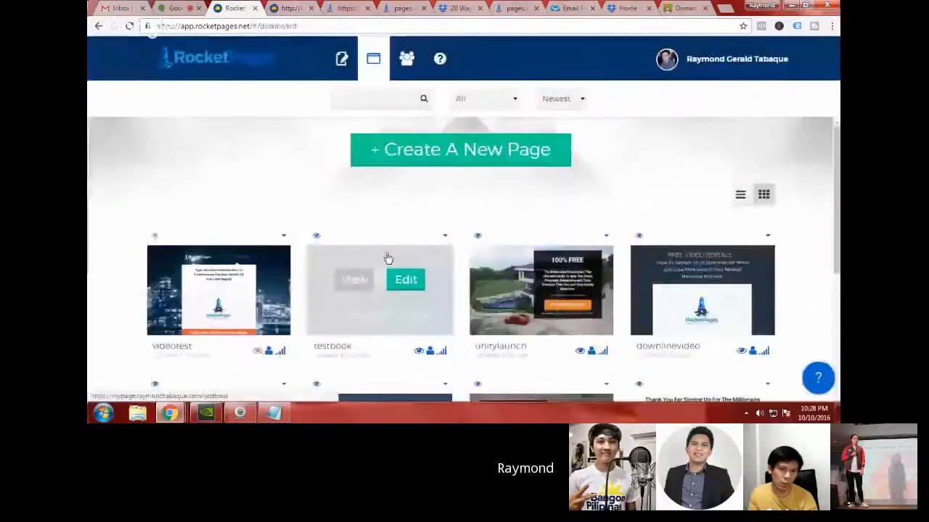
pyautogui.click(356, 286)
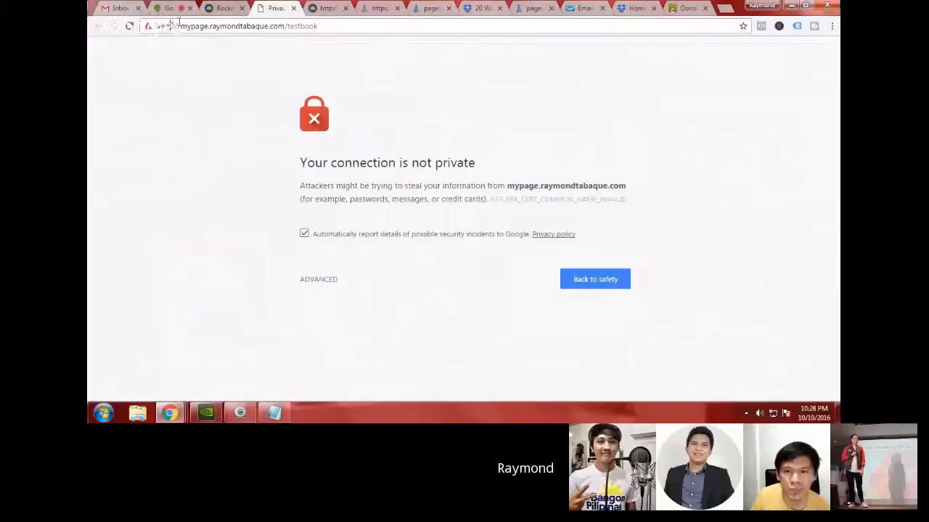
pyautogui.moveTo(175, 26); pyautogui.dragTo(154, 26)
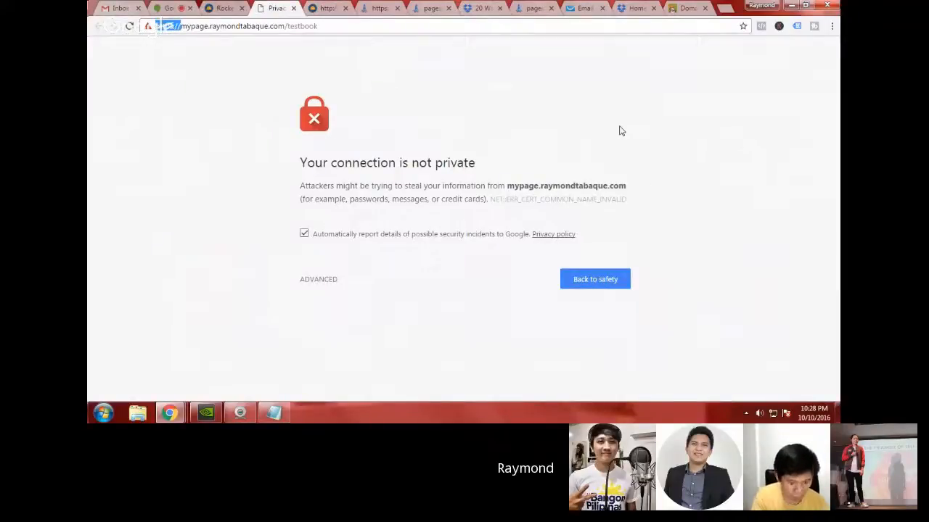
pyautogui.press('BackSpace')
pyautogui.press('Down')
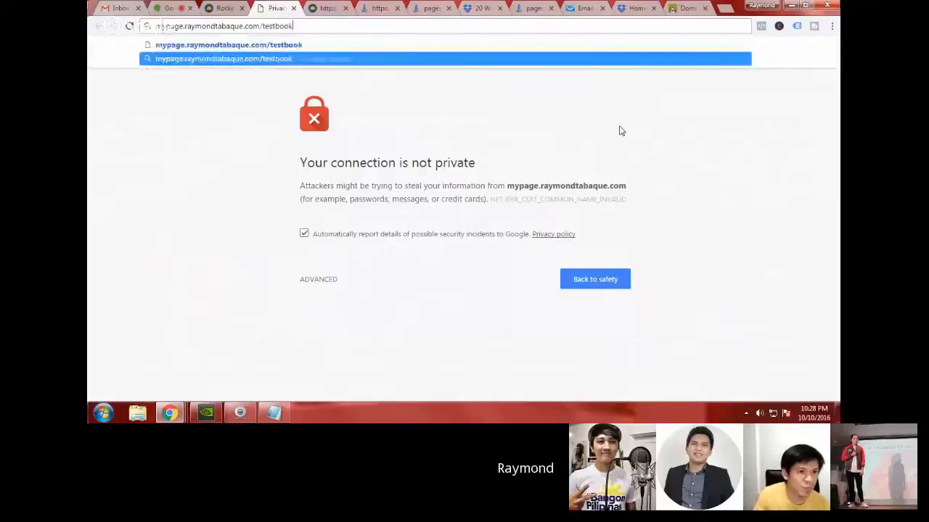
pyautogui.press('Return')
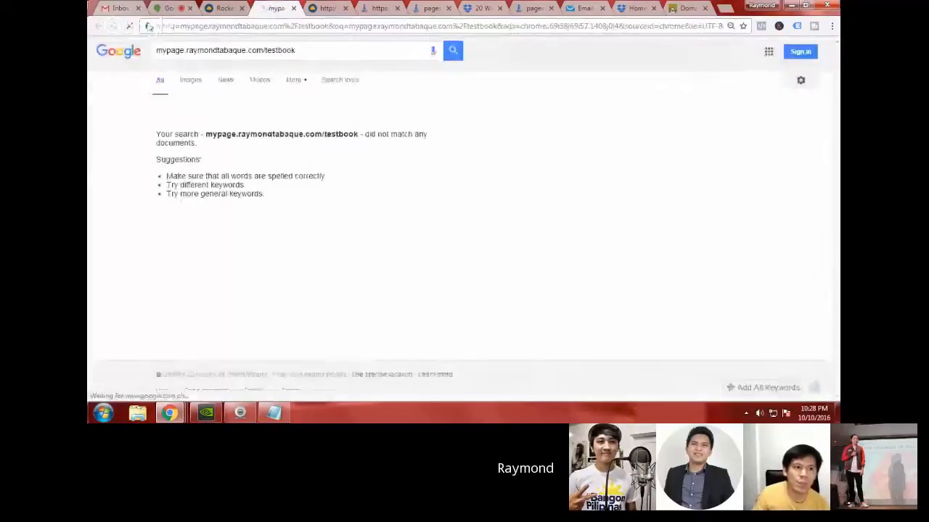
# Step: Copy the testbook page's full address from the Google search box and load it directly as the web address
pyautogui.tripleClick(219, 52)
pyautogui.hotkey('ctrl', 'c')
pyautogui.click(226, 27)
pyautogui.press('BackSpace')
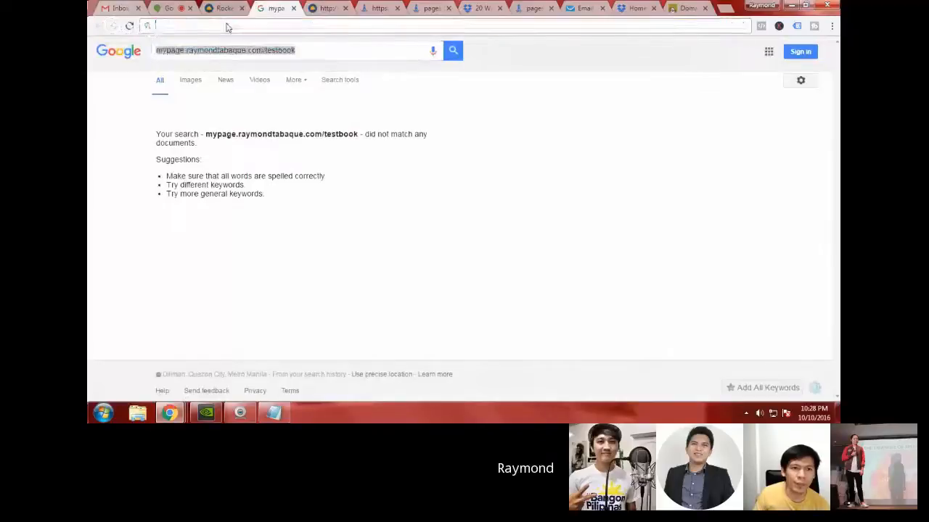
pyautogui.hotkey('ctrl', 'v')
pyautogui.press('Return')
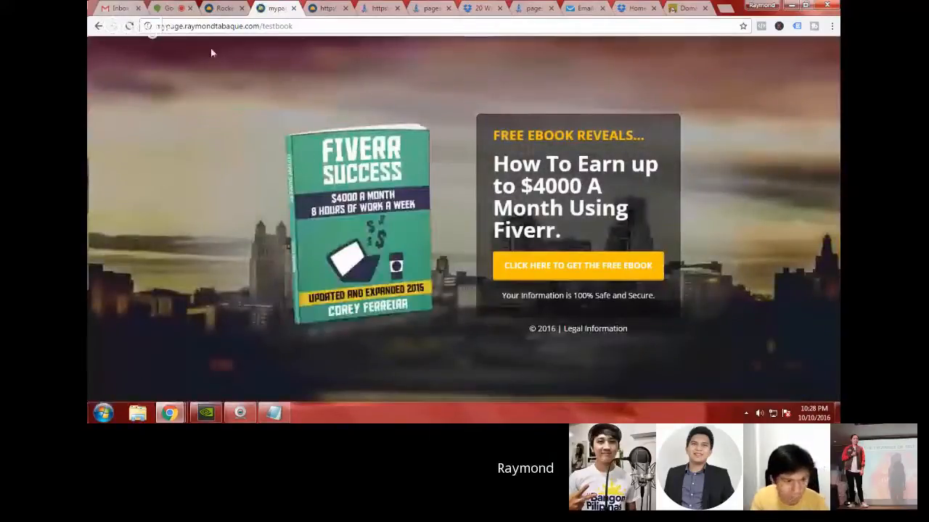
# Step: Highlight the complete mypage subdomain address of the published testbook page, including the testbook path
pyautogui.tripleClick(174, 29)
pyautogui.click(309, 29)
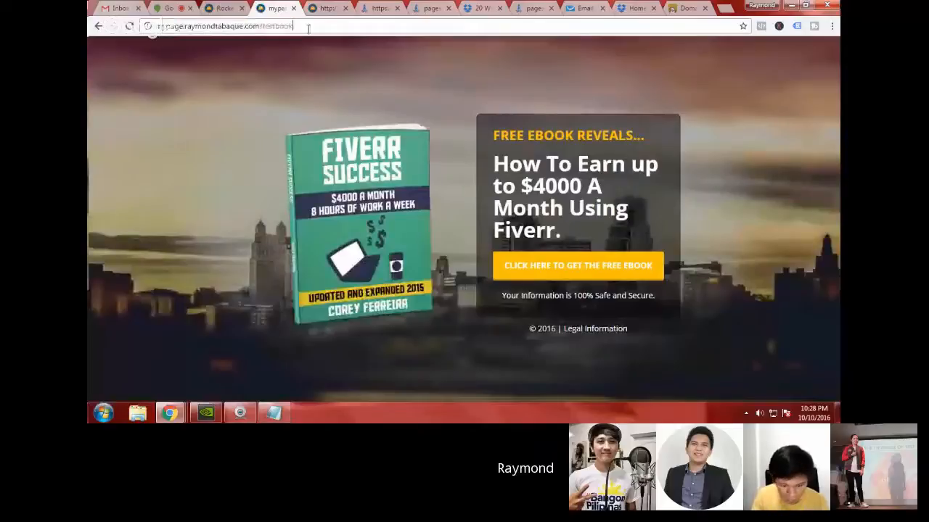
pyautogui.moveTo(308, 29); pyautogui.dragTo(164, 29)
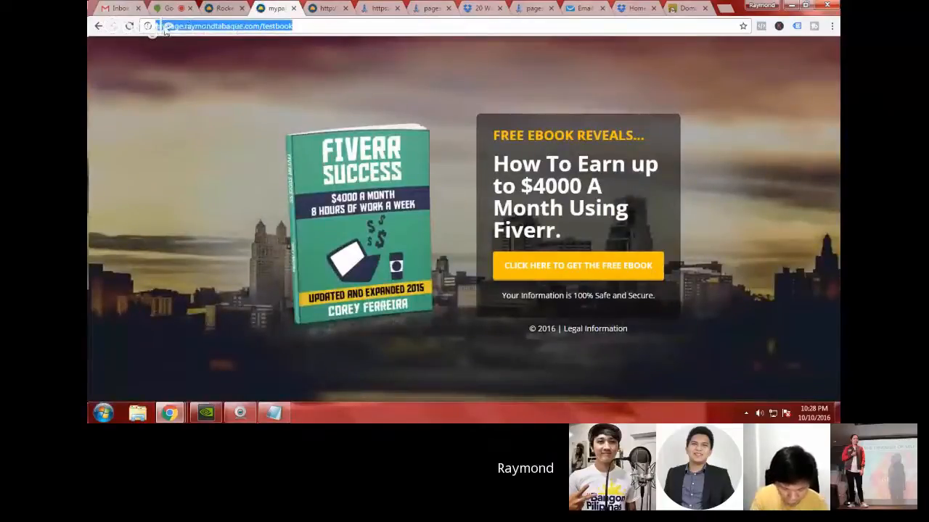
pyautogui.tripleClick(197, 29)
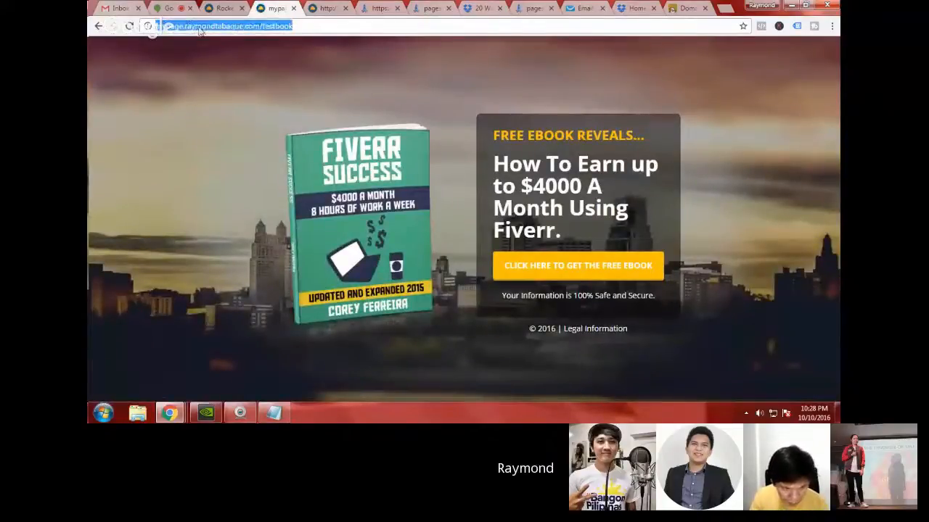